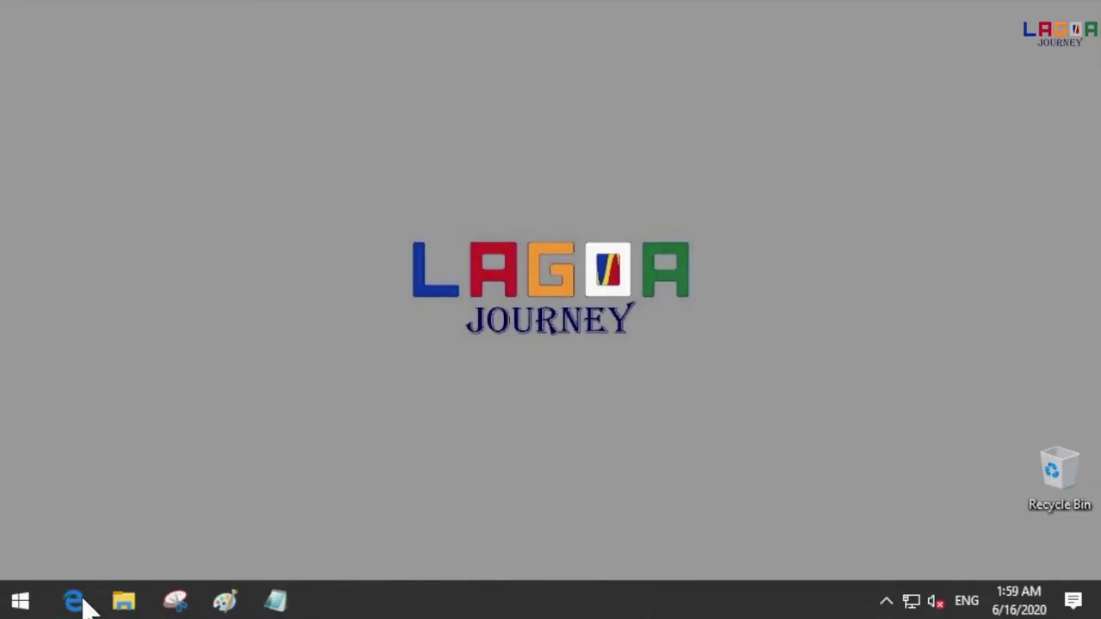
pyautogui.click(81, 602)
pyautogui.click(305, 50)
pyautogui.write('www.gimp.or')
pyautogui.press('Return')
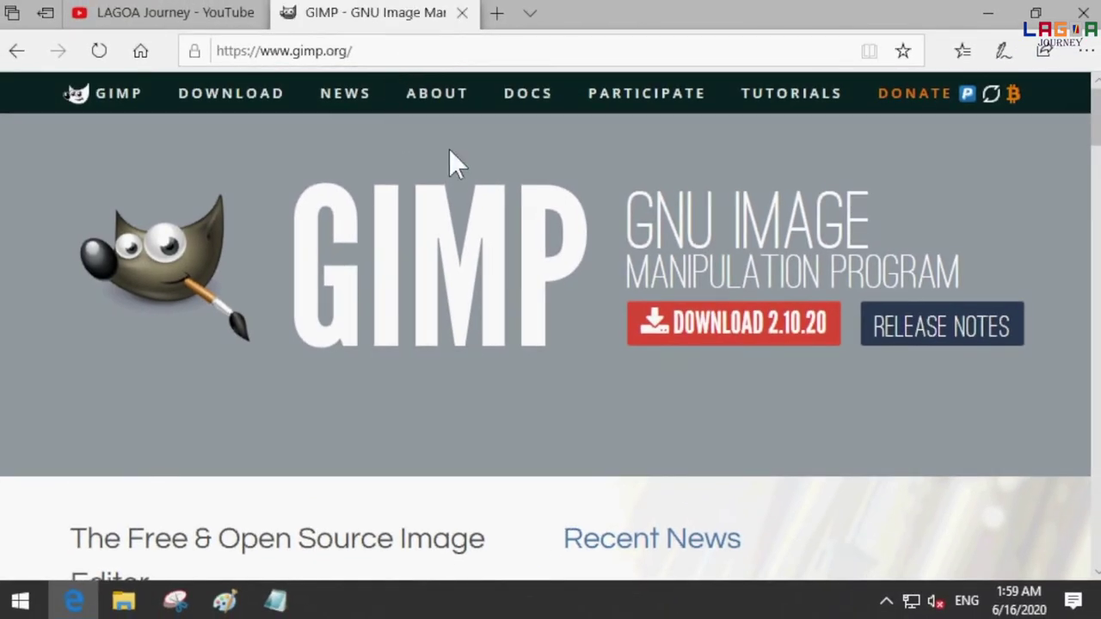
pyautogui.click(741, 326)
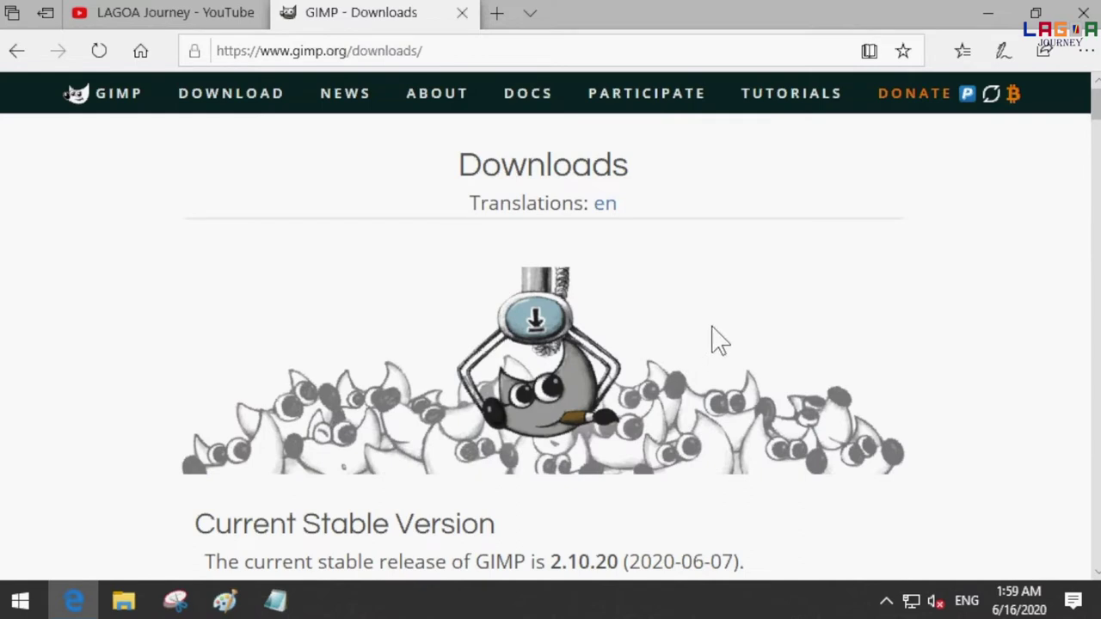
# Save the GIMP 2.10.20 installer directly into Downloads, then minimise Edge
pyautogui.scroll(-3, 712, 210)
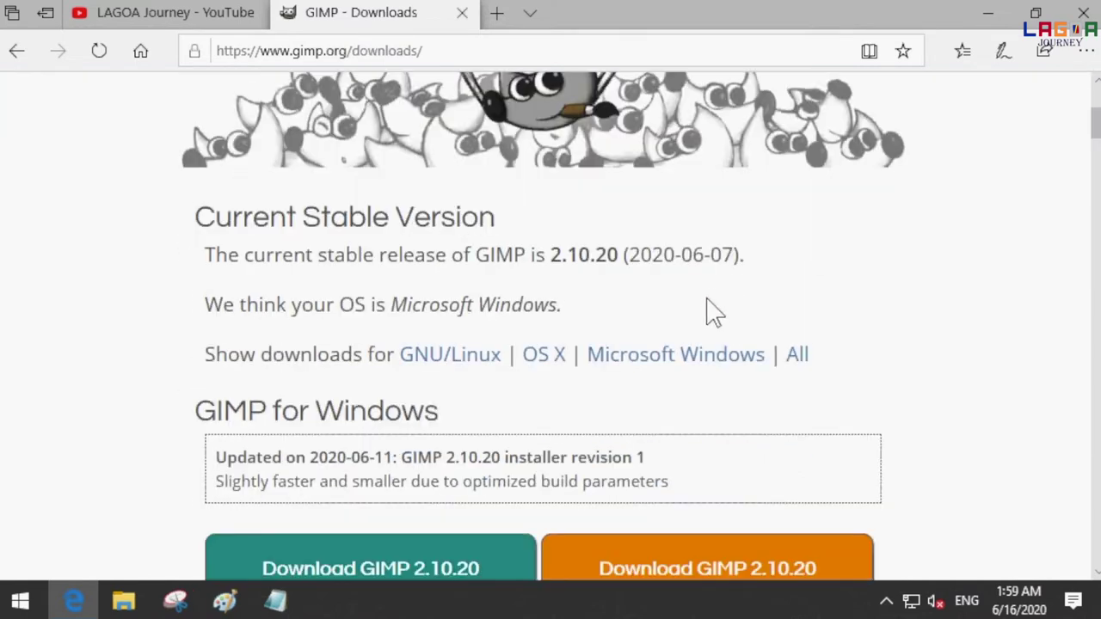
pyautogui.scroll(-1, 705, 309)
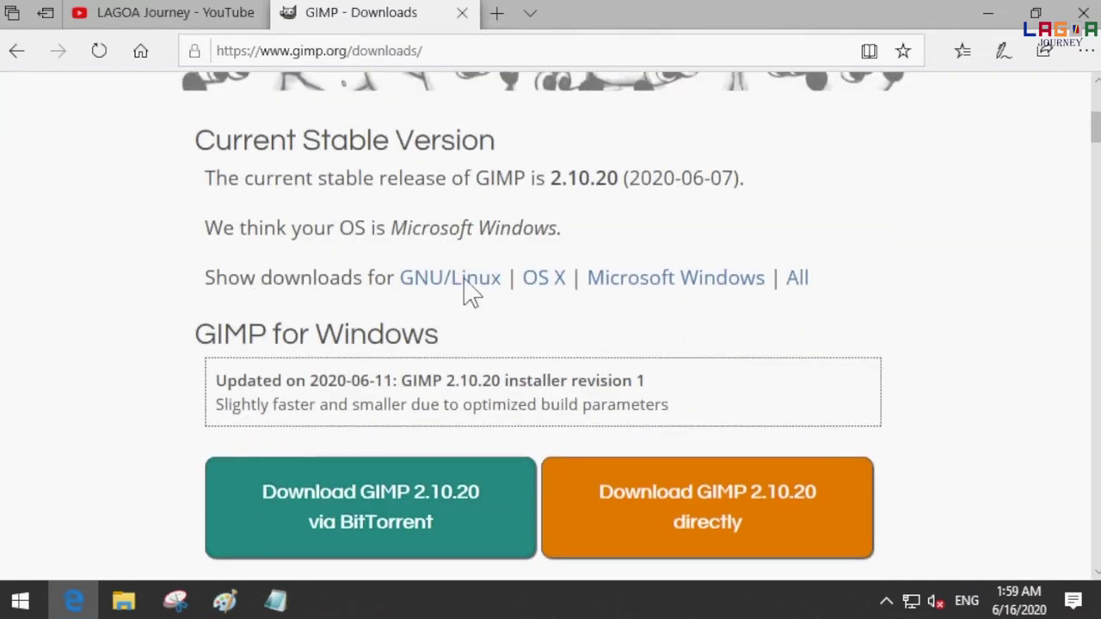
pyautogui.click(708, 513)
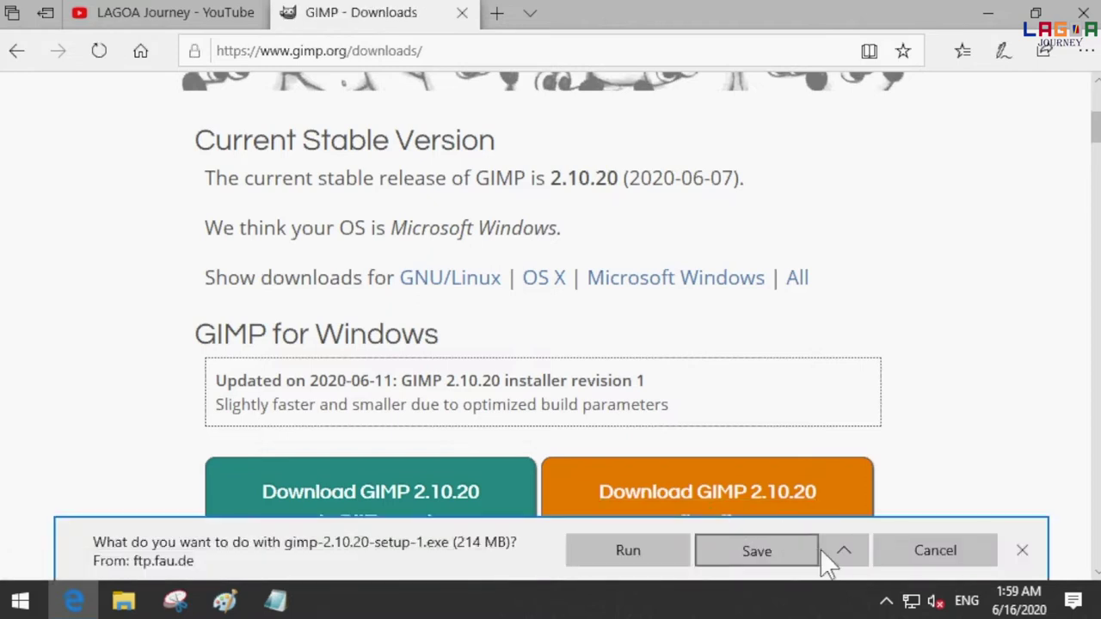
pyautogui.click(845, 551)
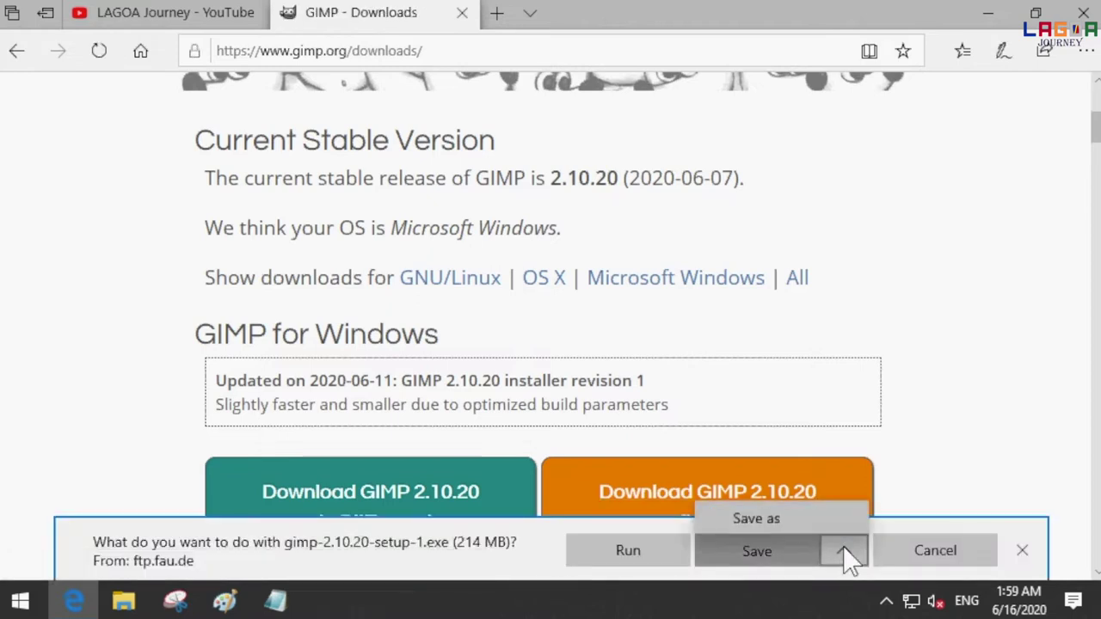
pyautogui.click(778, 520)
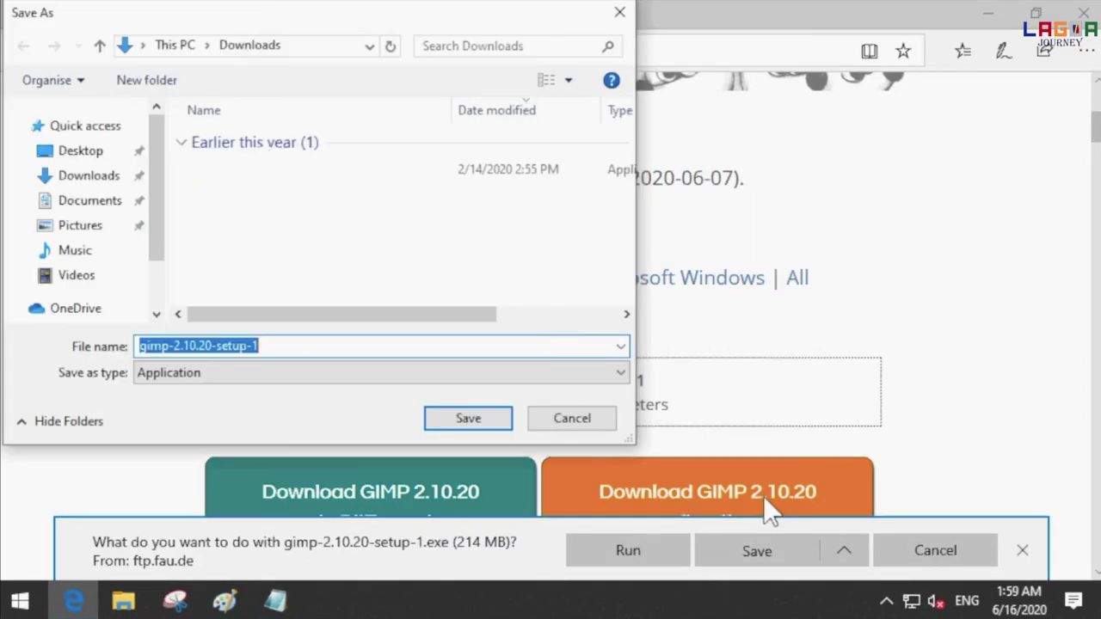
pyautogui.click(121, 172)
pyautogui.click(468, 418)
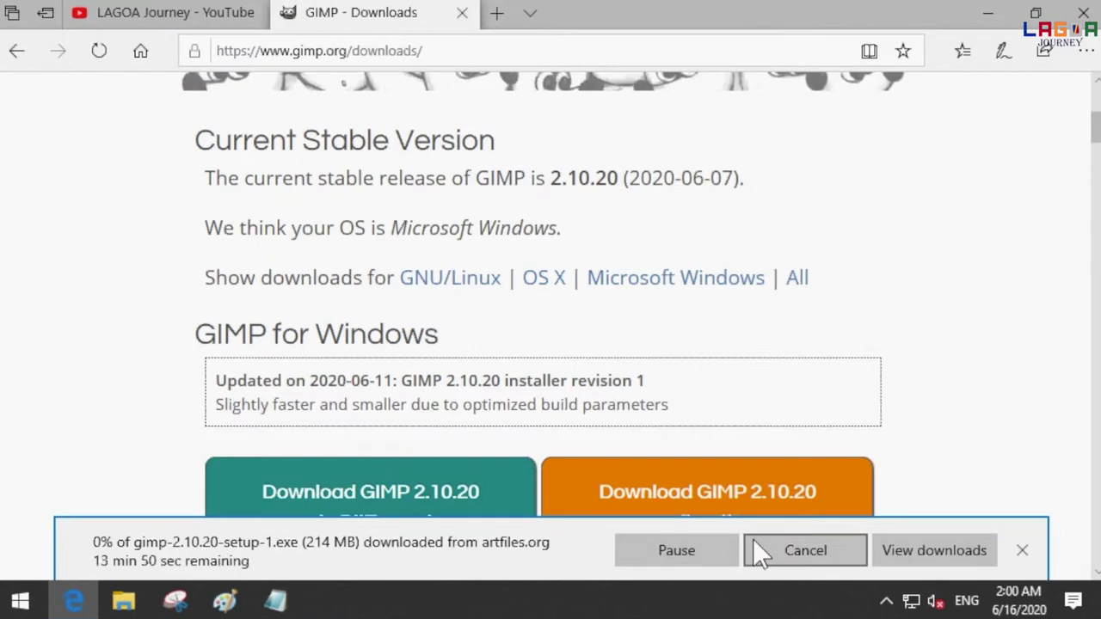
pyautogui.click(988, 15)
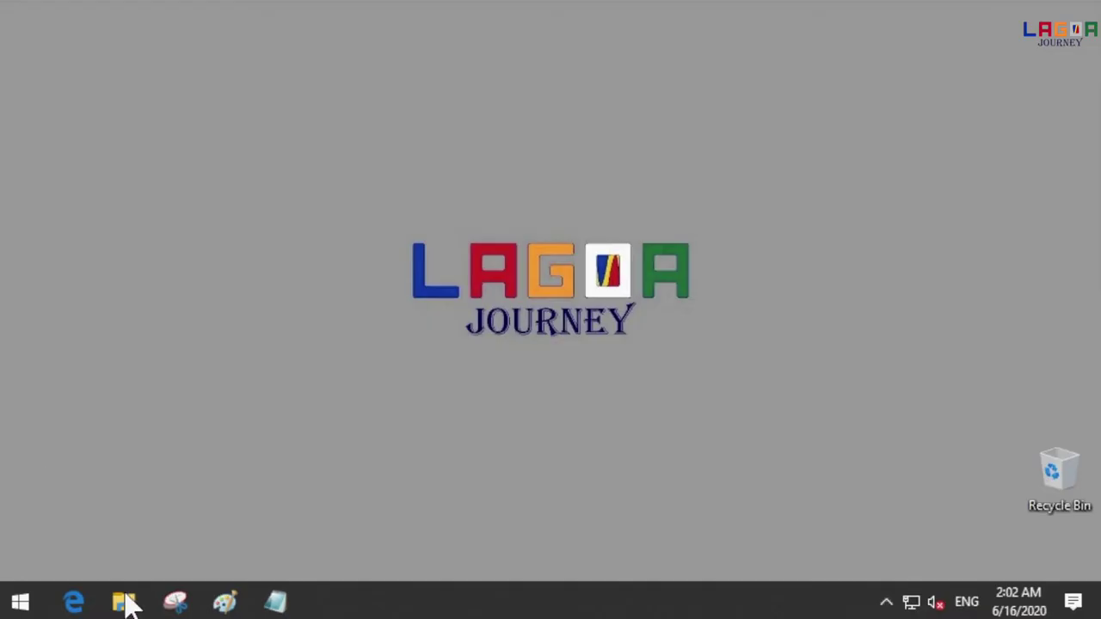
pyautogui.click(126, 599)
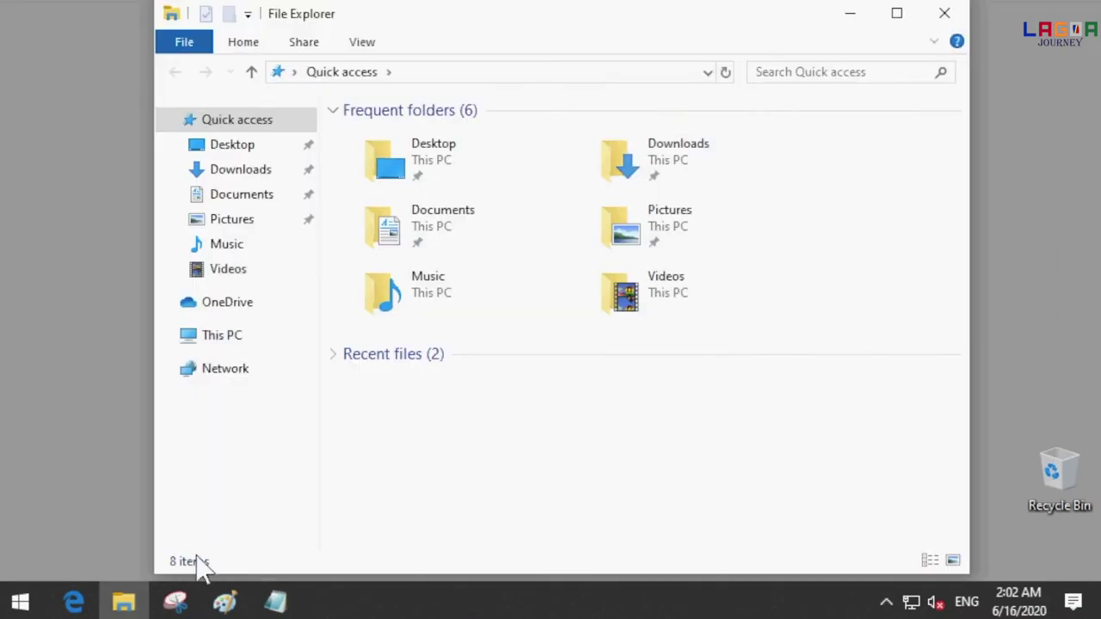
# Run the GIMP 2.10.14 setup from Downloads, installing for all users
pyautogui.doubleClick(635, 157)
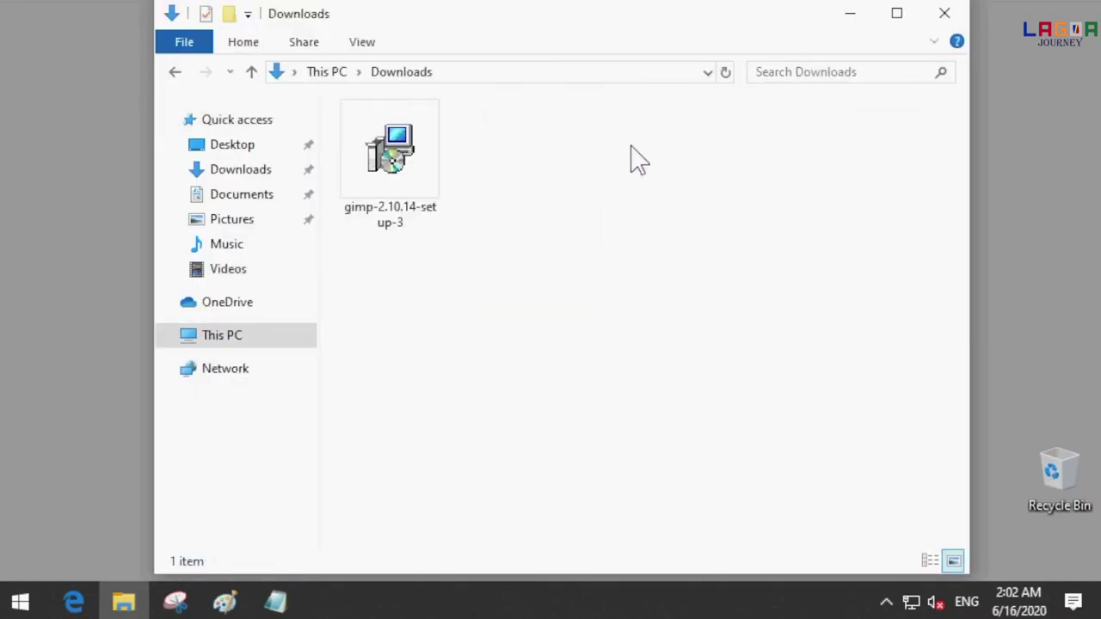
pyautogui.click(378, 194)
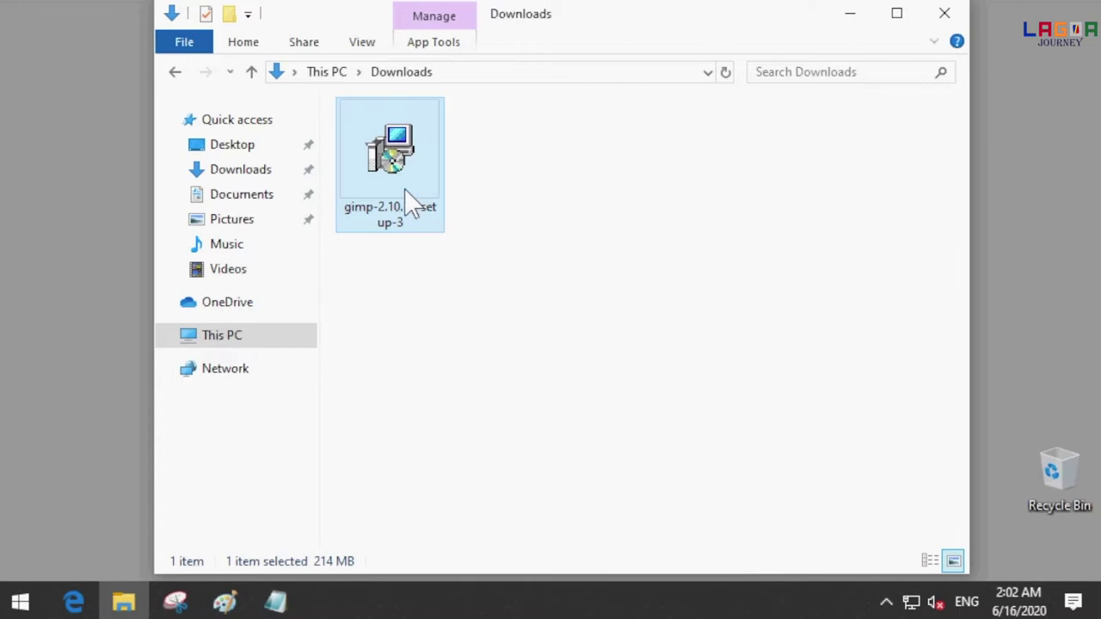
pyautogui.doubleClick(409, 187)
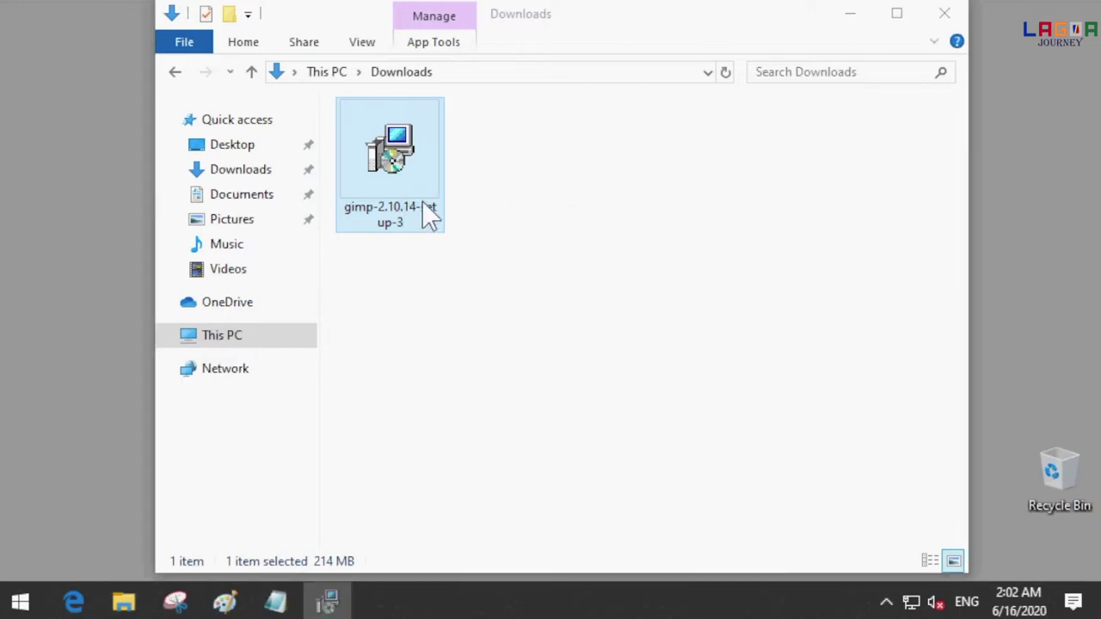
pyautogui.click(521, 275)
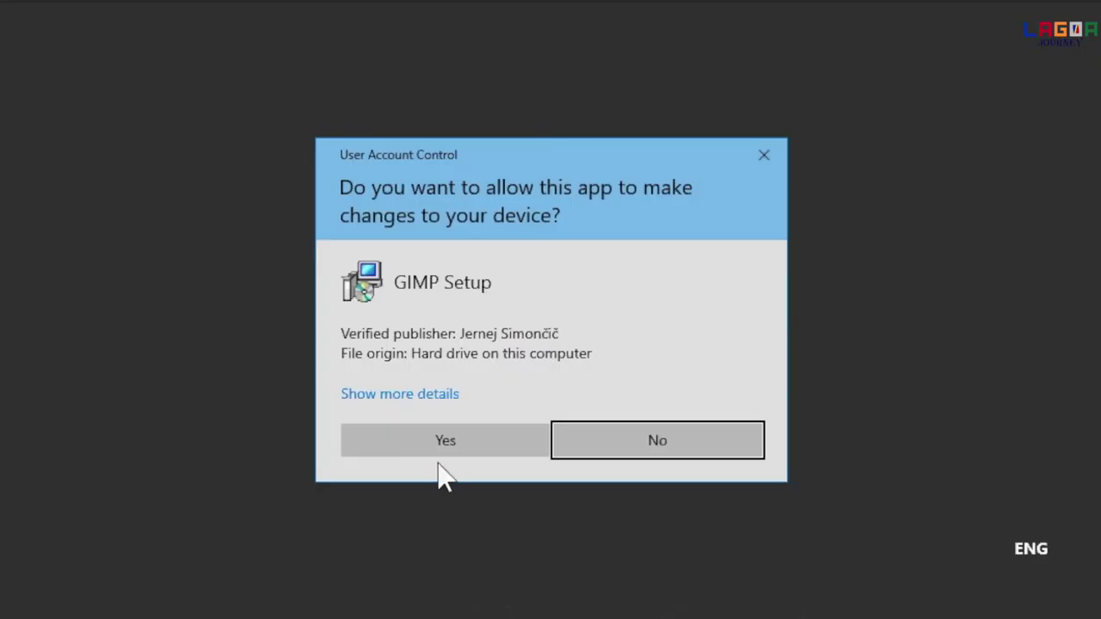
pyautogui.click(507, 435)
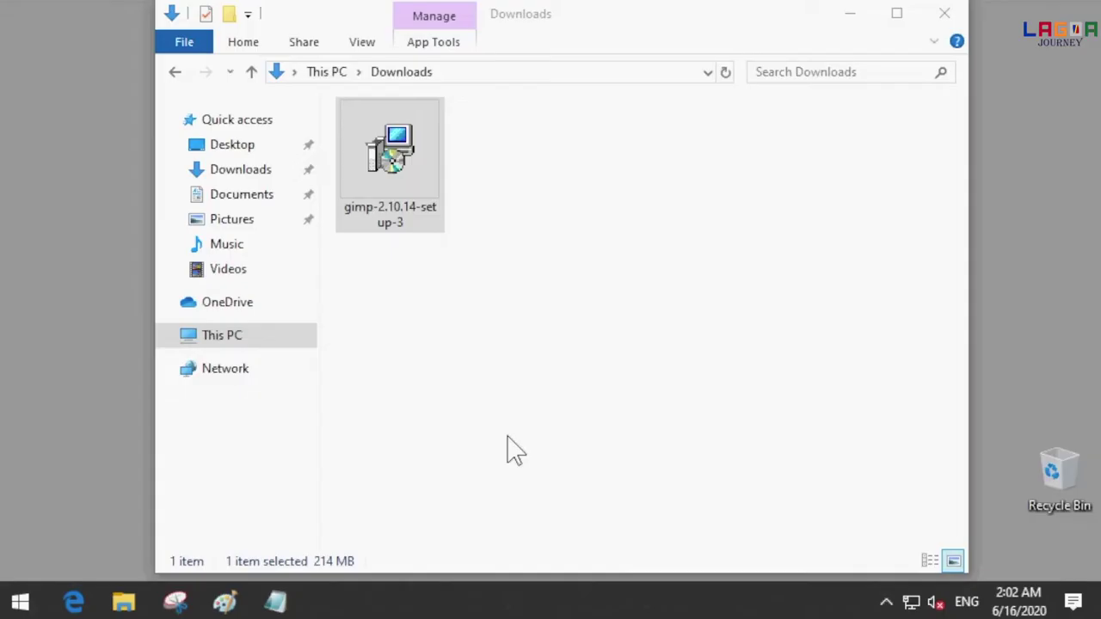
# Finish the GIMP install with default settings and locate it among Start menu apps
pyautogui.click(563, 354)
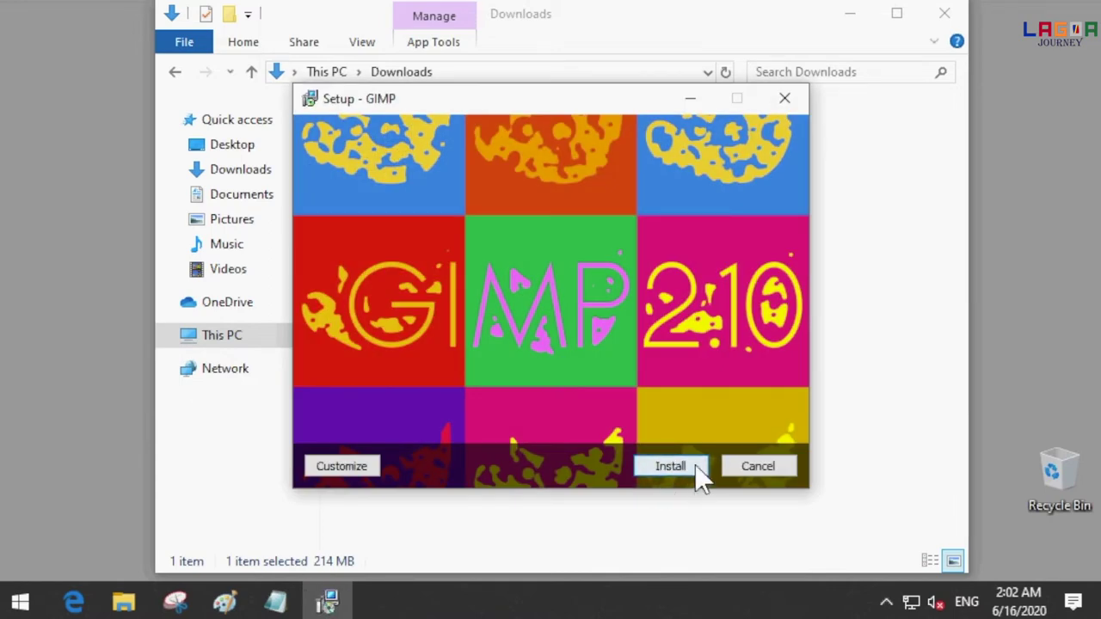
pyautogui.click(698, 471)
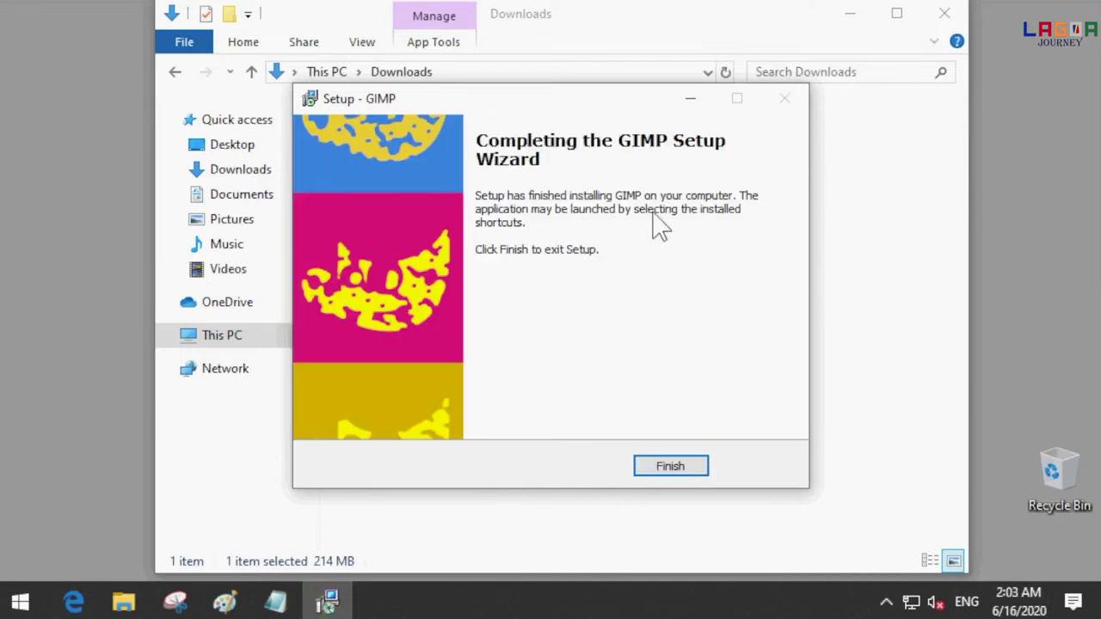
pyautogui.click(675, 470)
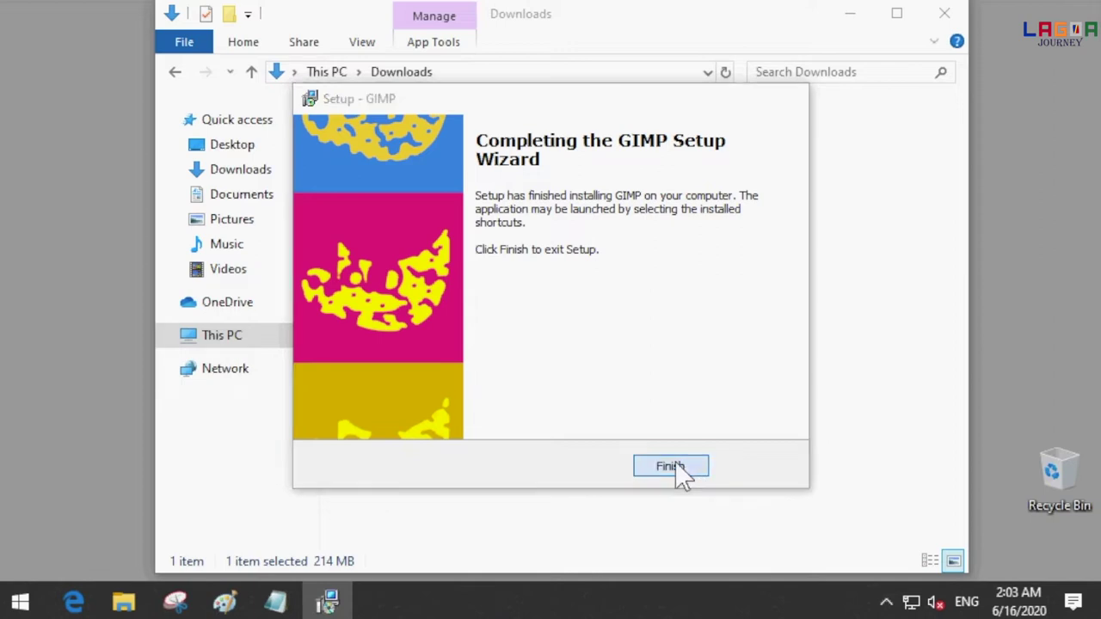
pyautogui.click(849, 14)
pyautogui.click(21, 602)
pyautogui.scroll(-5, 258, 198)
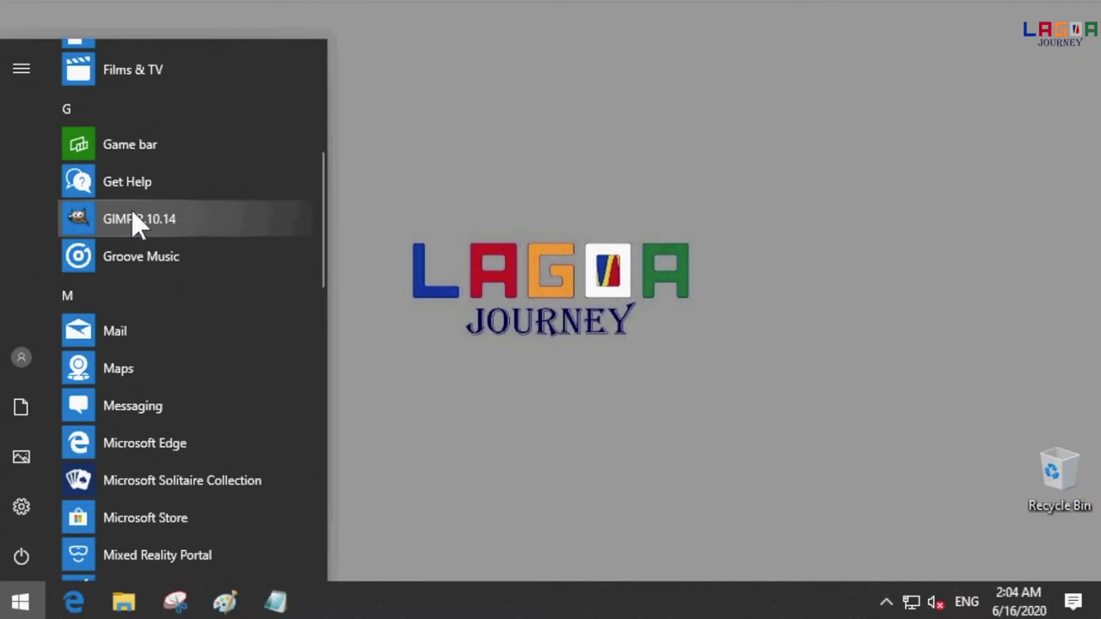
# Launch GIMP 2.10.14 from the Start menu and pin it to the taskbar
pyautogui.click(204, 215)
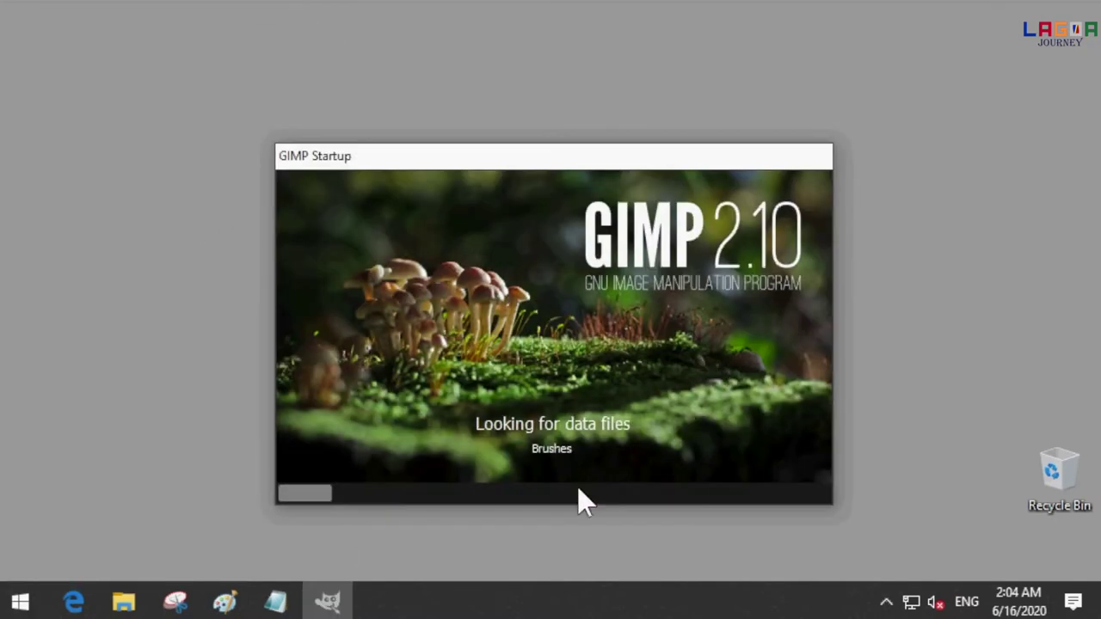
pyautogui.rightClick(330, 601)
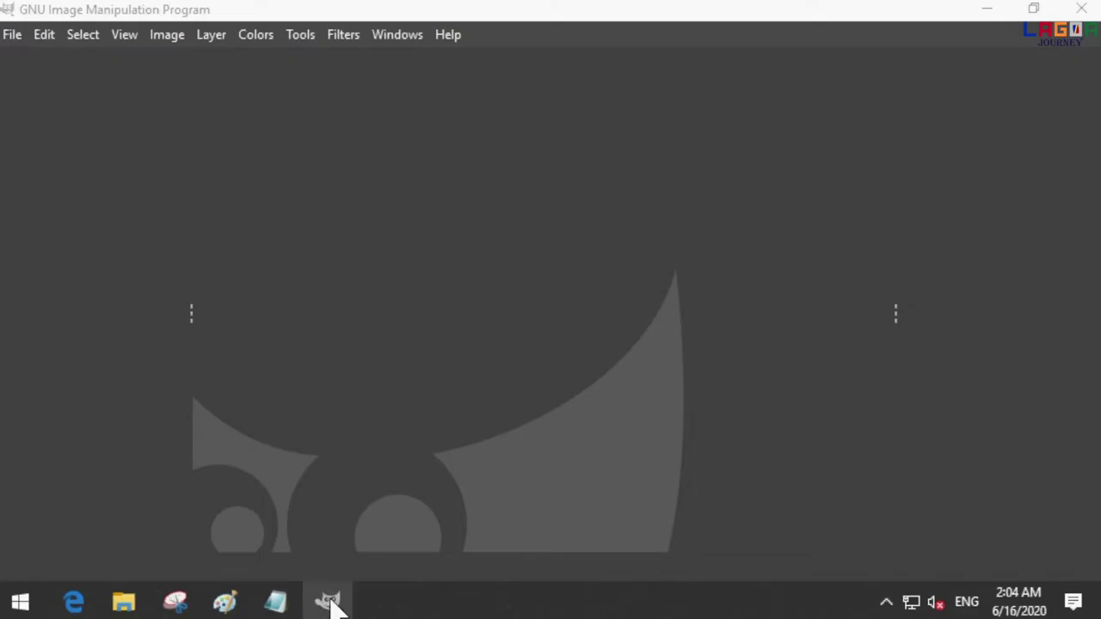
pyautogui.rightClick(332, 601)
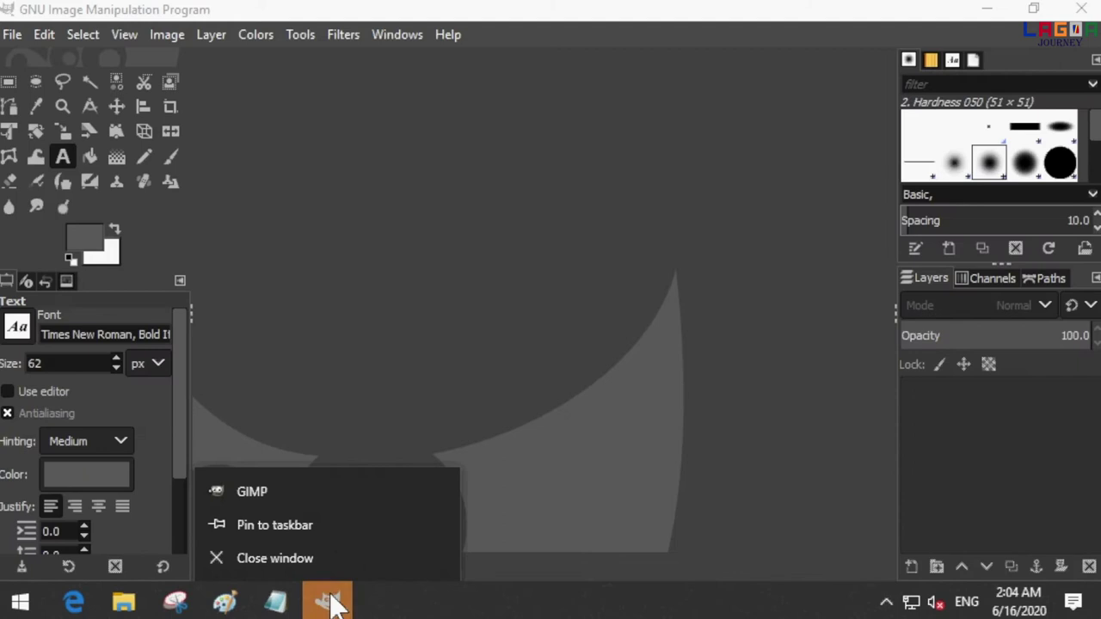
pyautogui.click(271, 529)
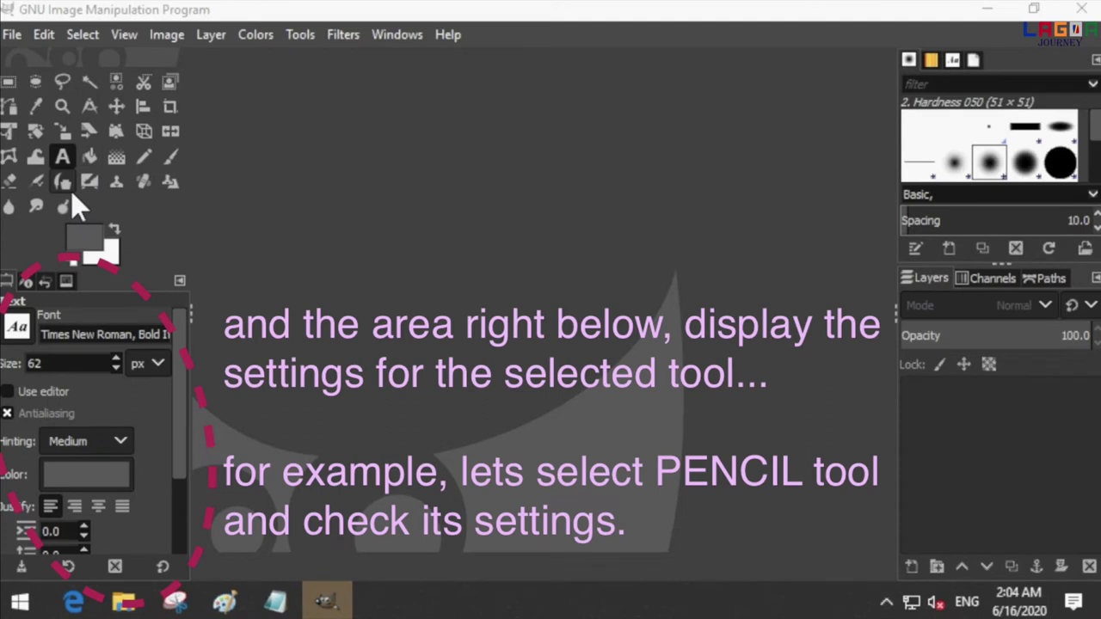
# Select the Pencil tool and browse the brush list, keeping 2. Hardness 050
pyautogui.click(144, 156)
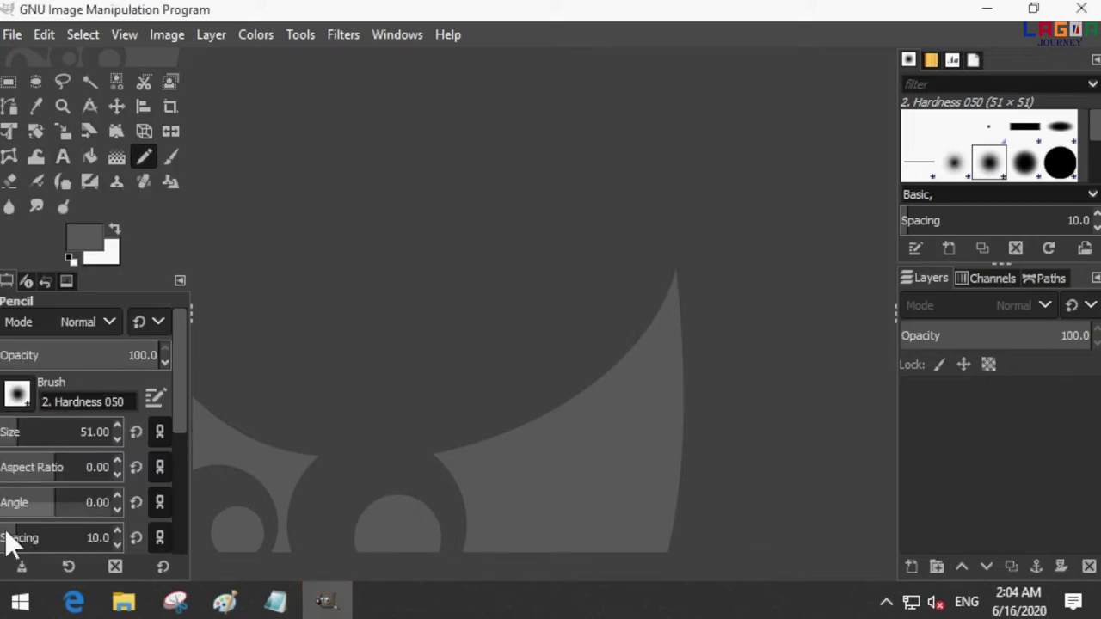
pyautogui.click(17, 394)
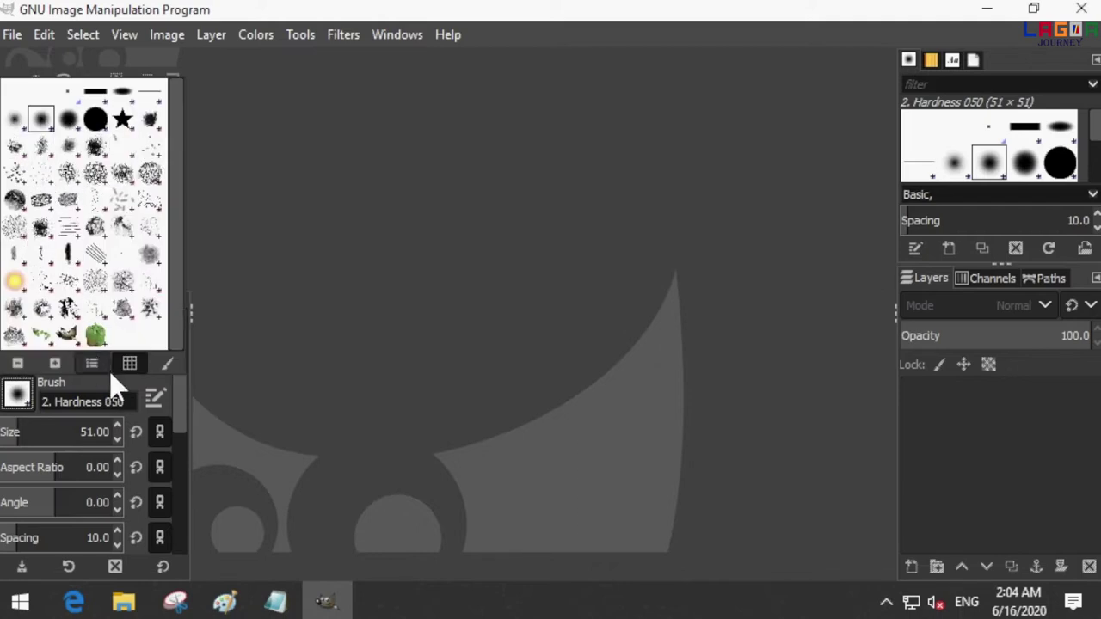
pyautogui.click(247, 384)
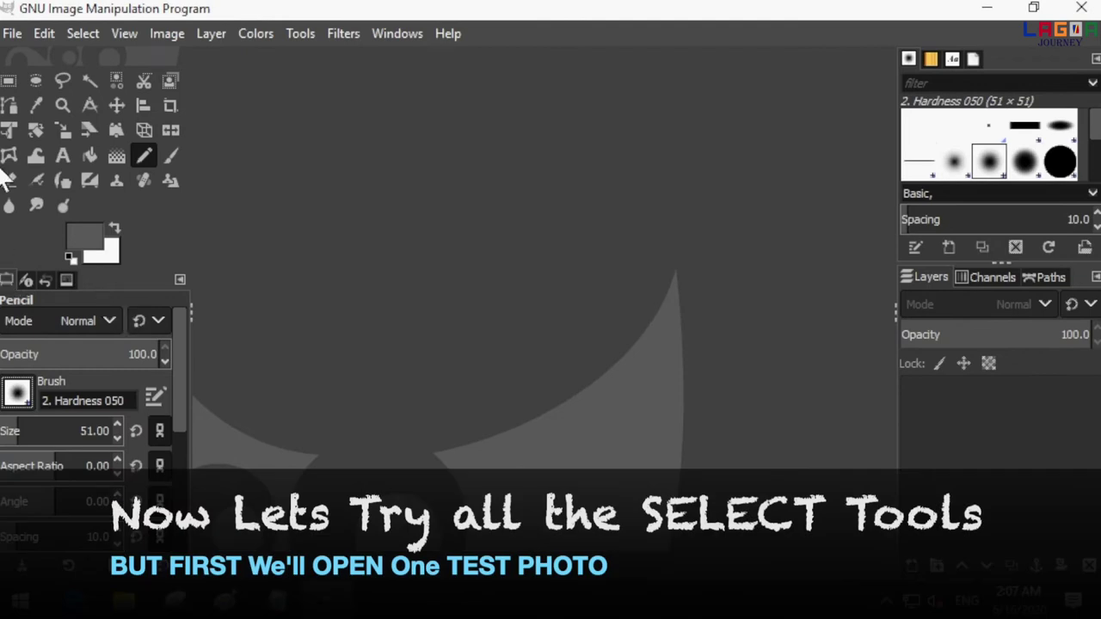
# Open 1430273957228602.jpg from Pictures, converting it to GIMP's built-in sRGB
pyautogui.click(12, 36)
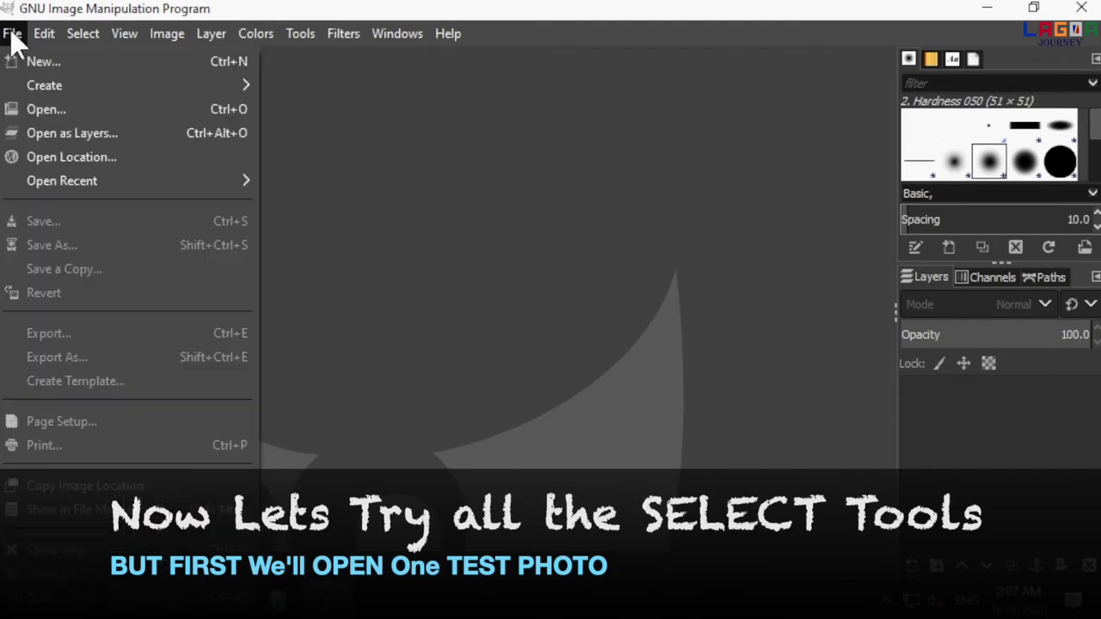
pyautogui.click(50, 111)
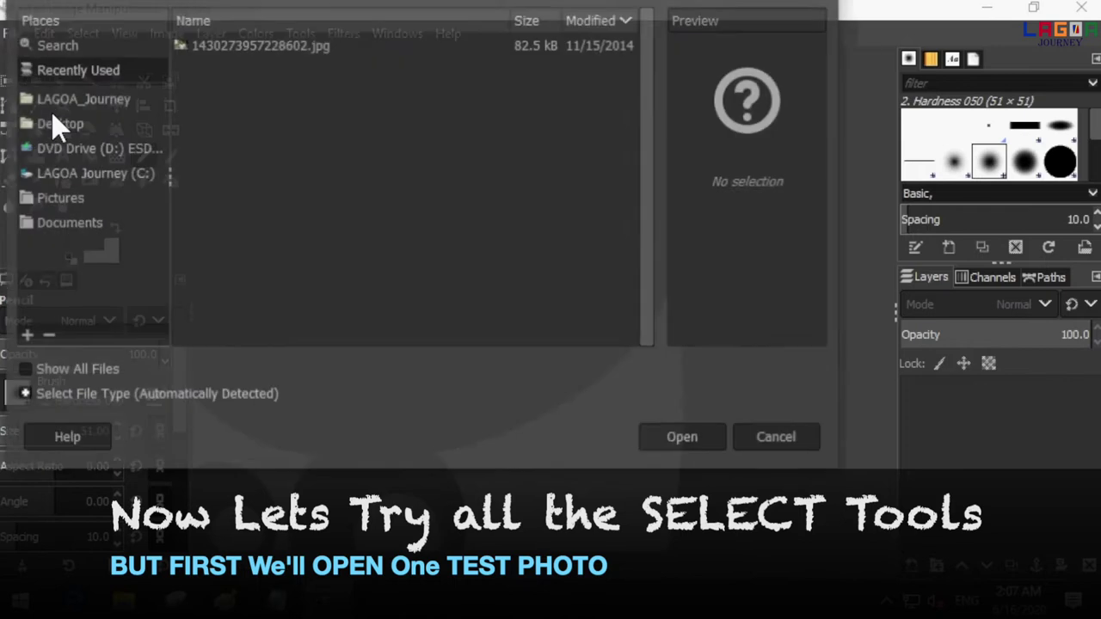
pyautogui.click(55, 197)
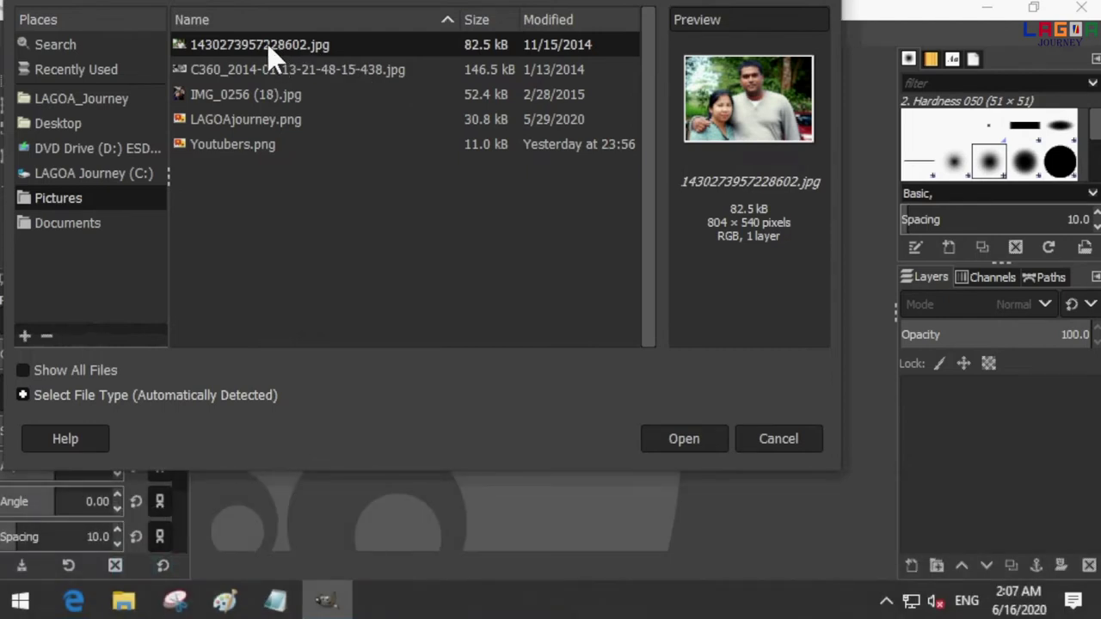
pyautogui.doubleClick(312, 45)
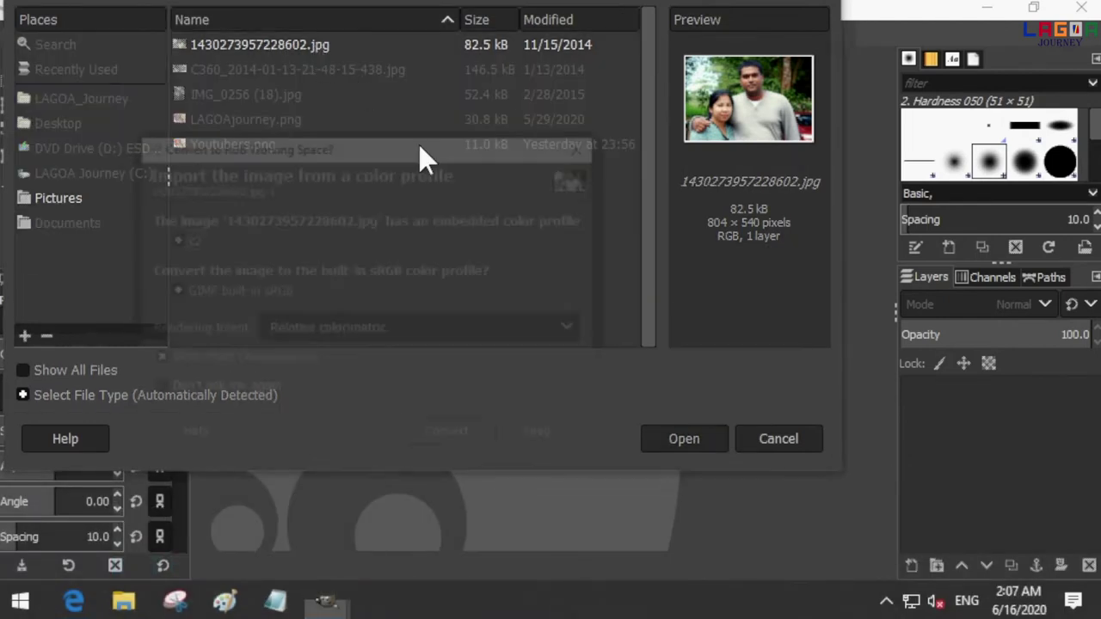
pyautogui.click(451, 440)
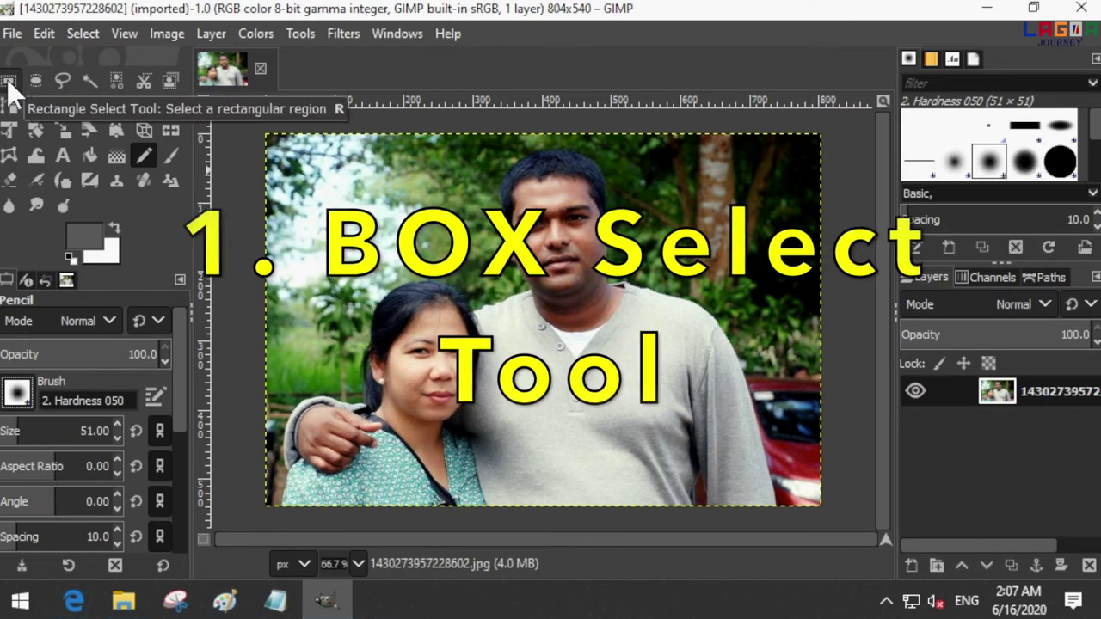
pyautogui.click(8, 81)
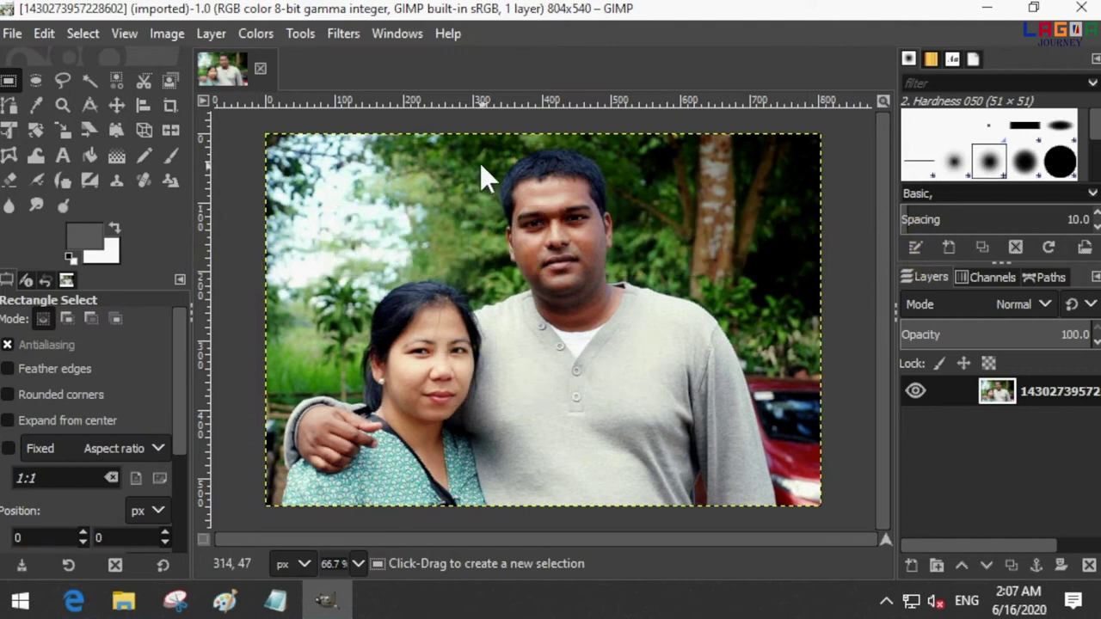
pyautogui.moveTo(460, 156); pyautogui.dragTo(602, 288)
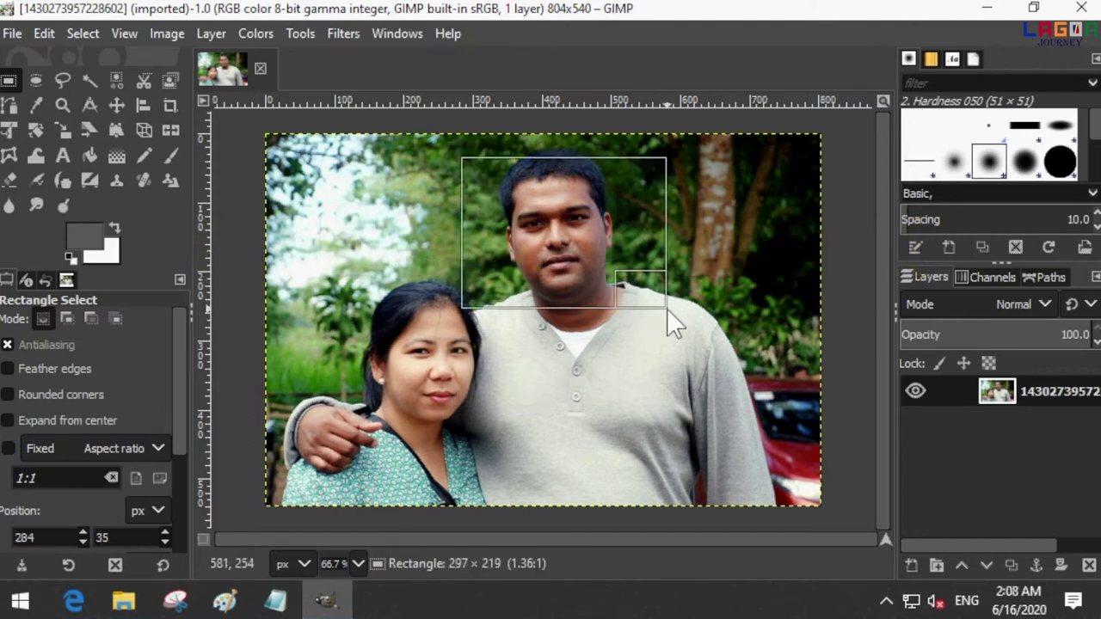
pyautogui.moveTo(641, 303); pyautogui.dragTo(669, 308)
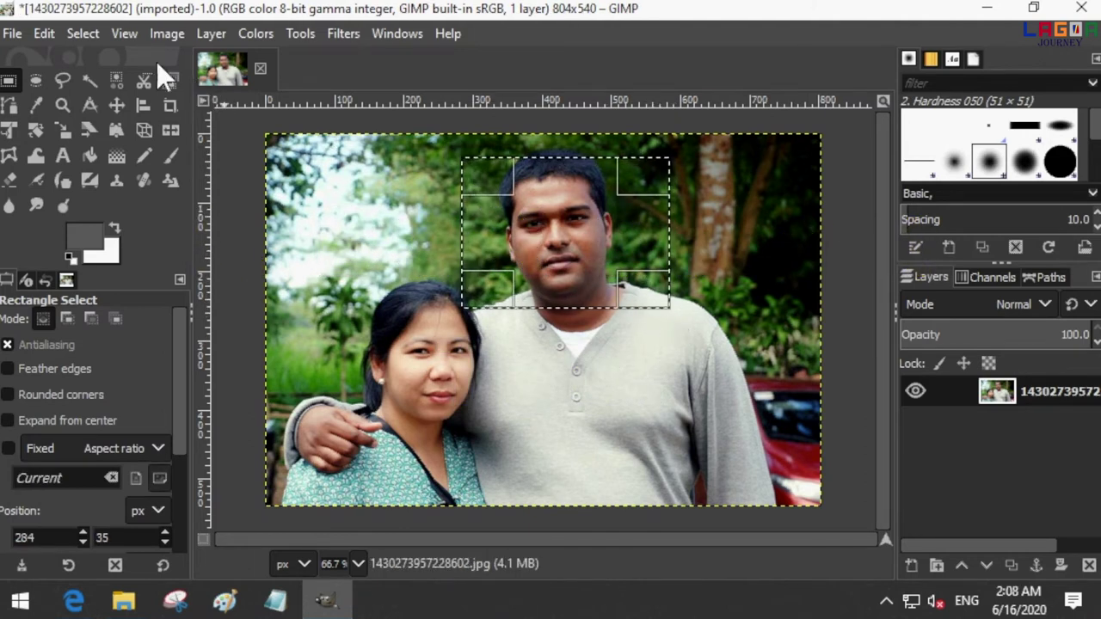
pyautogui.click(49, 33)
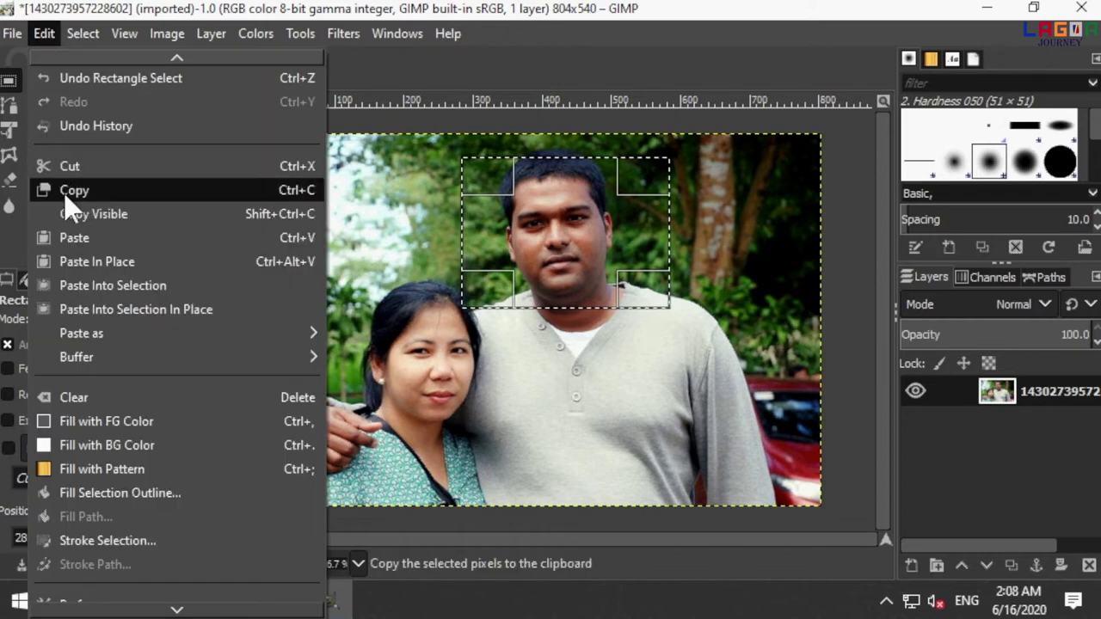
pyautogui.click(70, 190)
pyautogui.click(50, 34)
pyautogui.moveTo(81, 333)
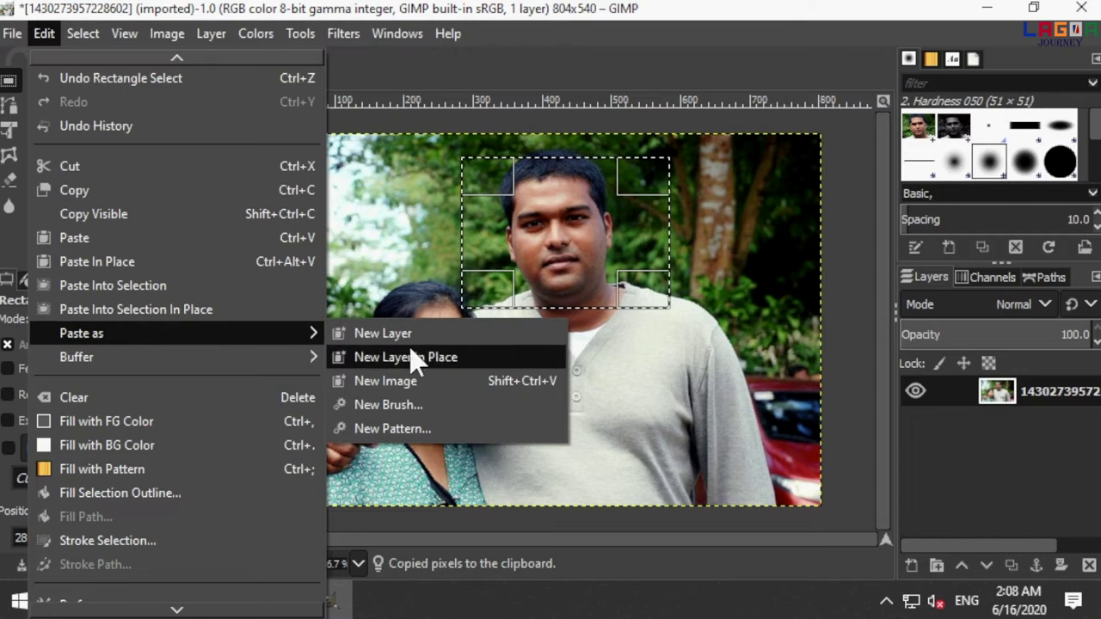
pyautogui.click(413, 383)
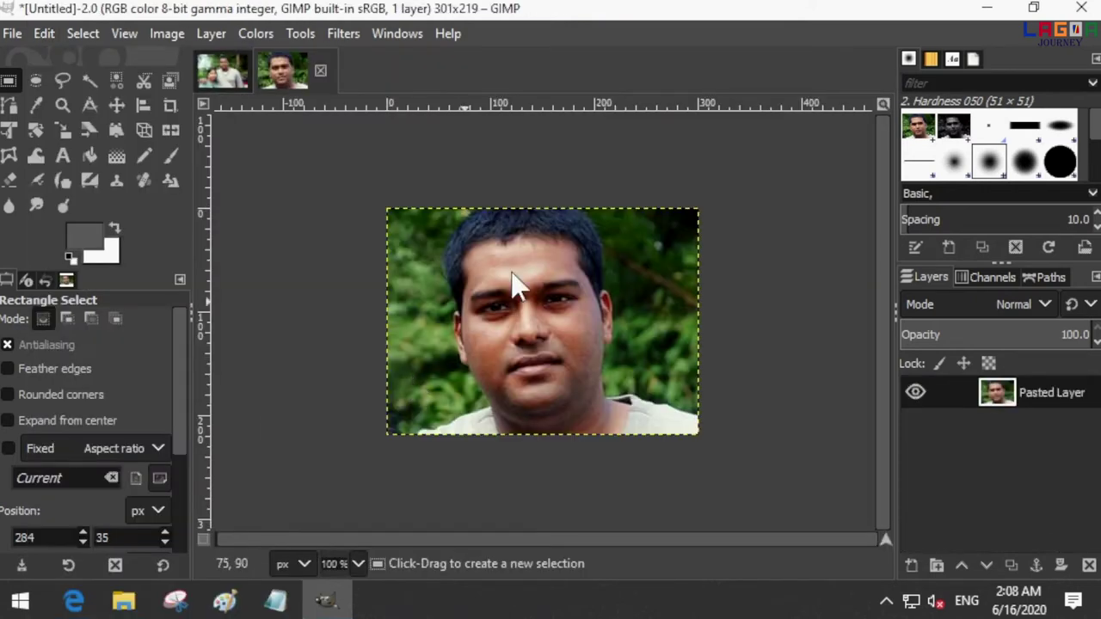
pyautogui.click(320, 71)
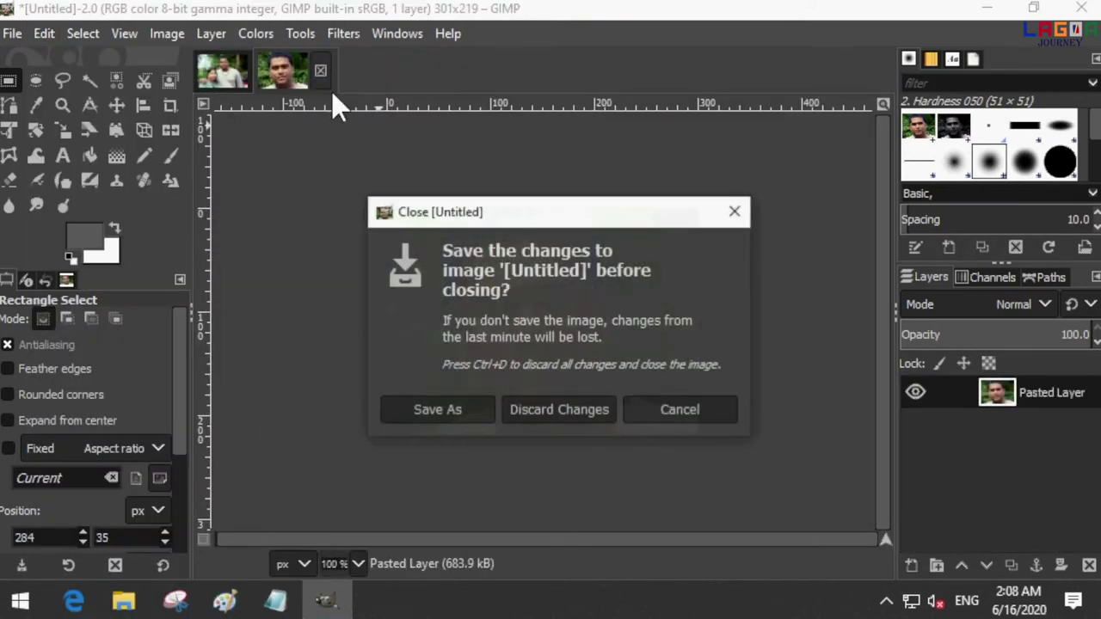
pyautogui.click(551, 410)
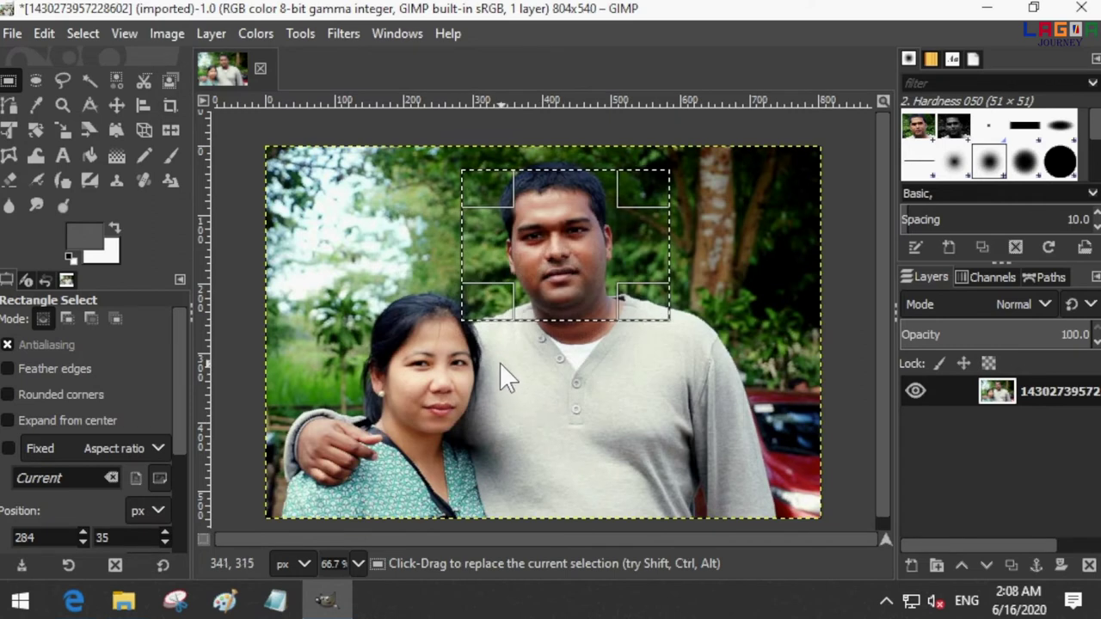
pyautogui.hotkey('ctrl', 'a')
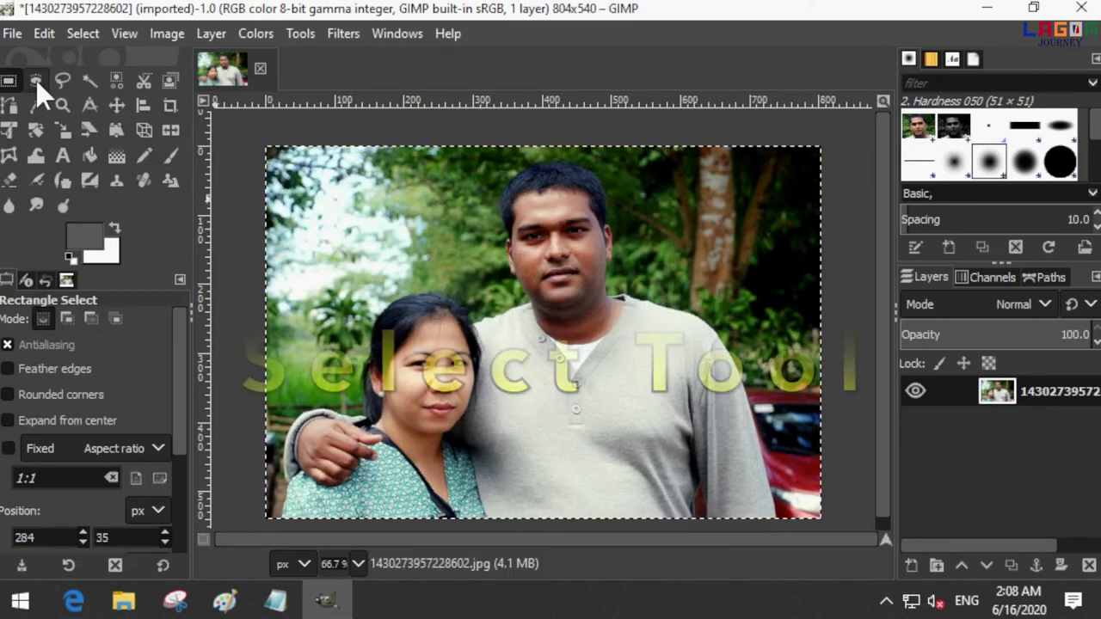
pyautogui.click(36, 83)
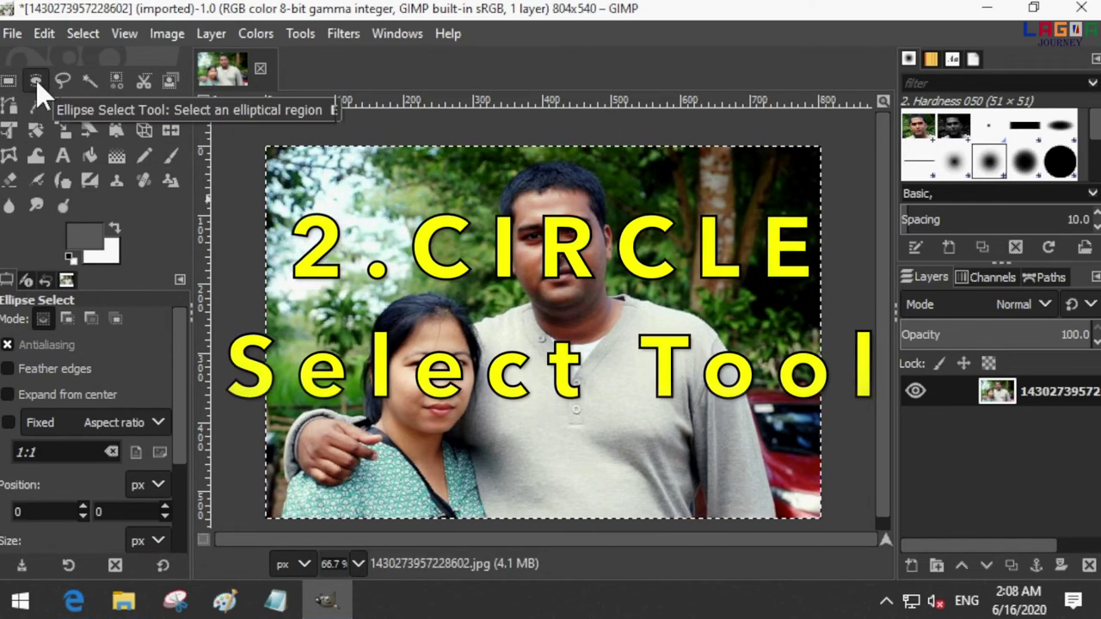
pyautogui.moveTo(445, 163); pyautogui.dragTo(711, 370)
pyautogui.hotkey('ctrl', 'c')
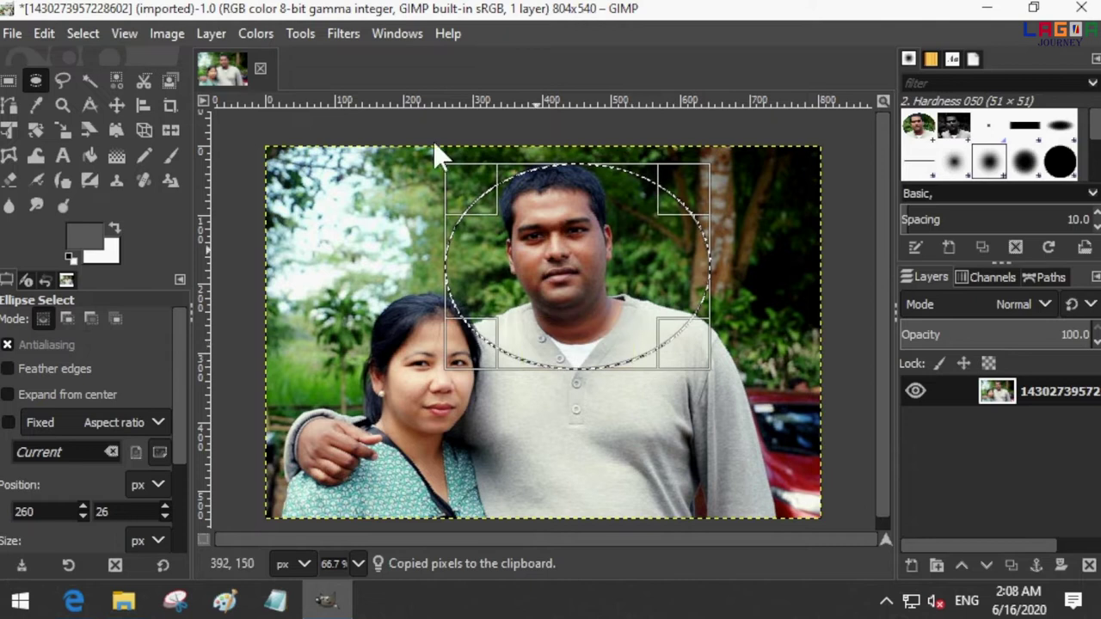
pyautogui.click(45, 37)
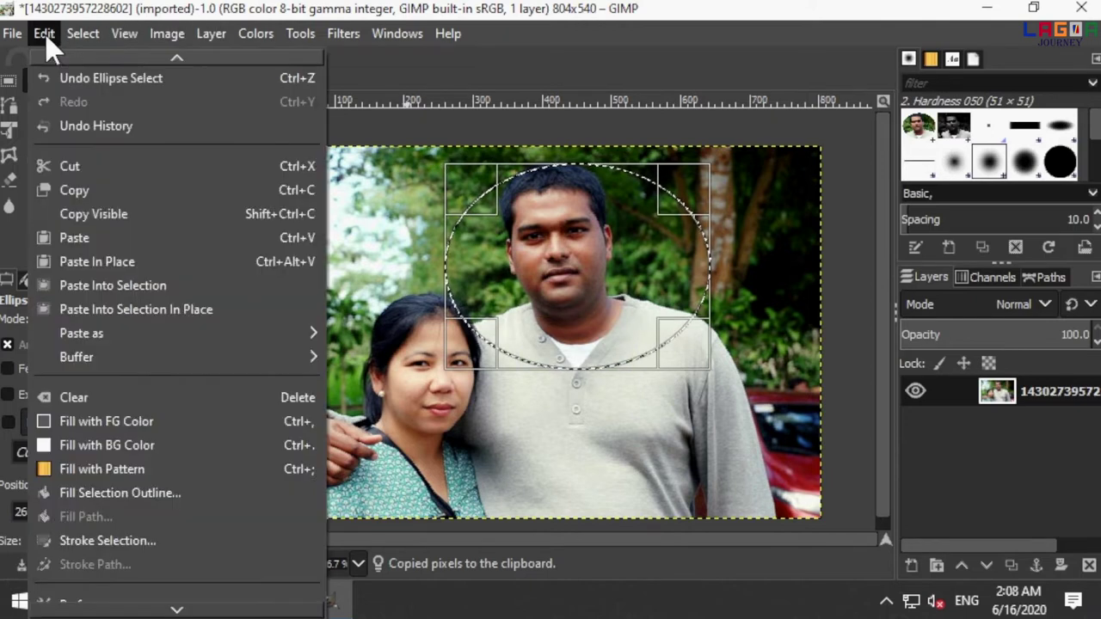
pyautogui.click(75, 191)
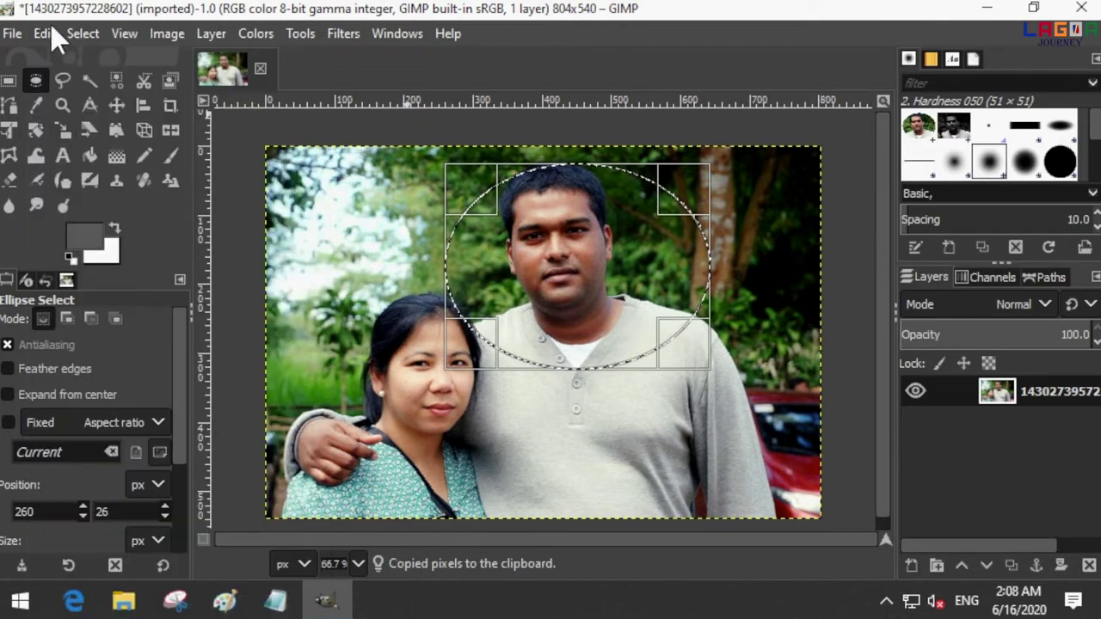
pyautogui.click(45, 34)
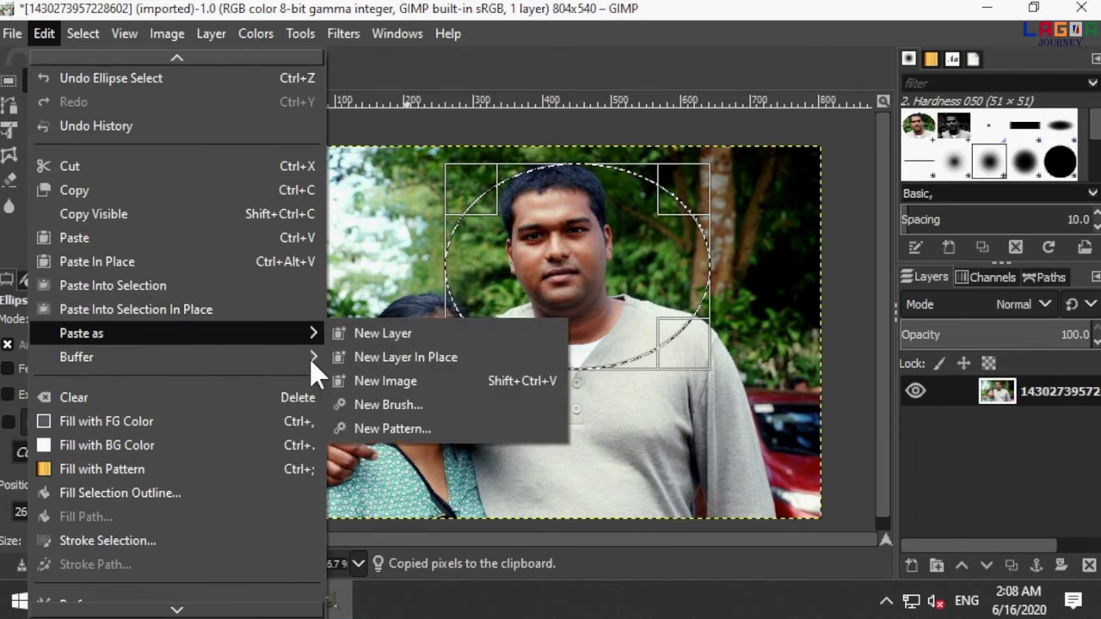
pyautogui.click(455, 383)
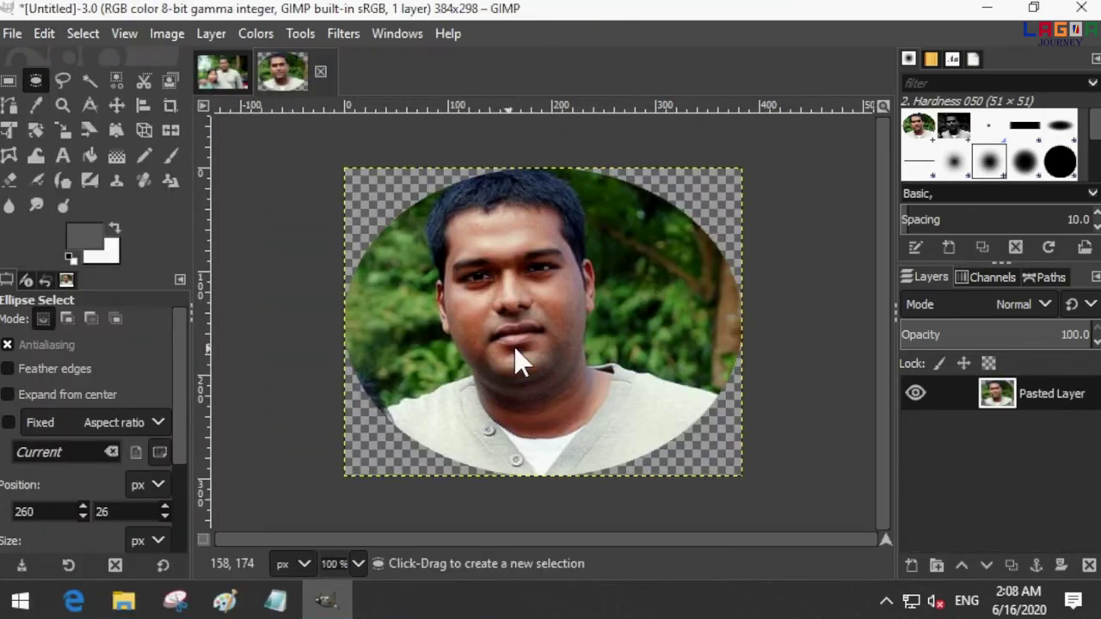
pyautogui.click(321, 71)
pyautogui.click(587, 401)
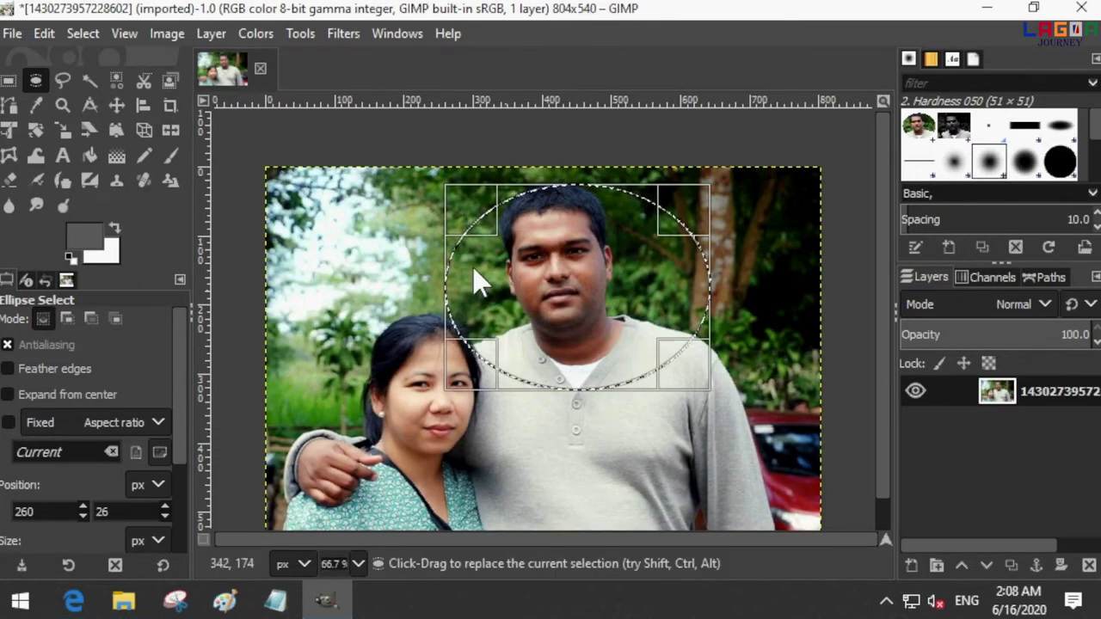
pyautogui.hotkey('ctrl', 'shift', 'a')
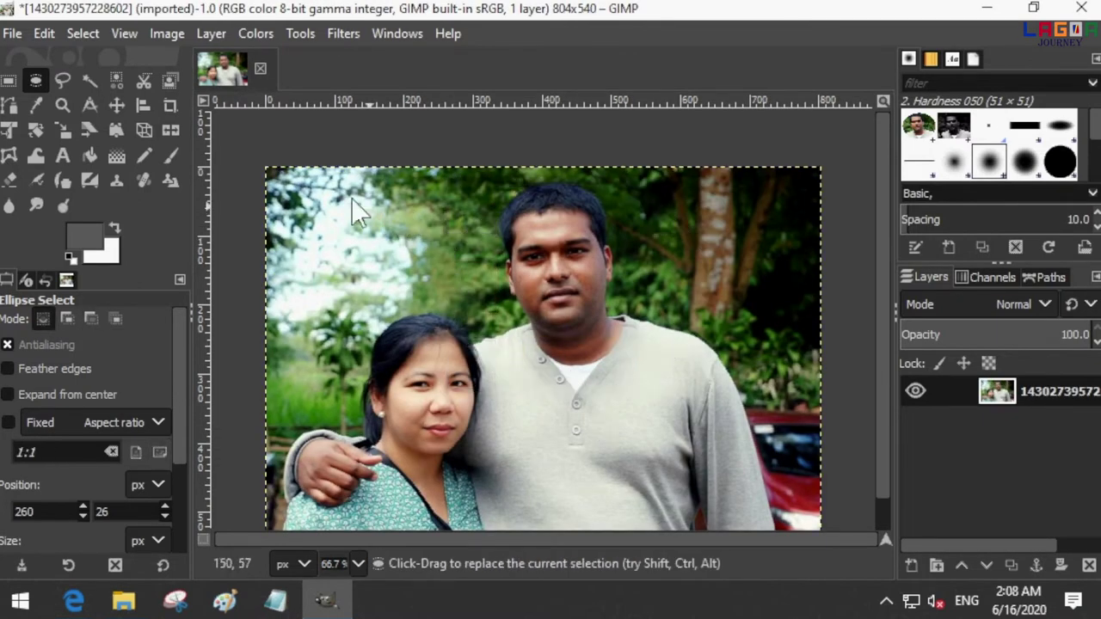
pyautogui.click(90, 80)
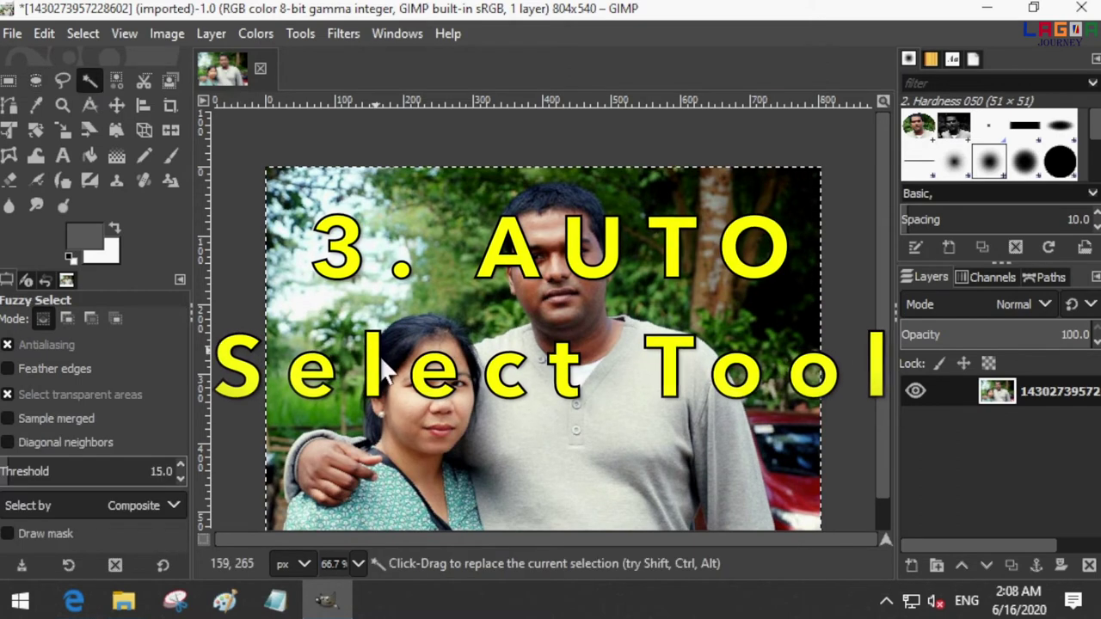
pyautogui.moveTo(698, 384); pyautogui.dragTo(675, 349)
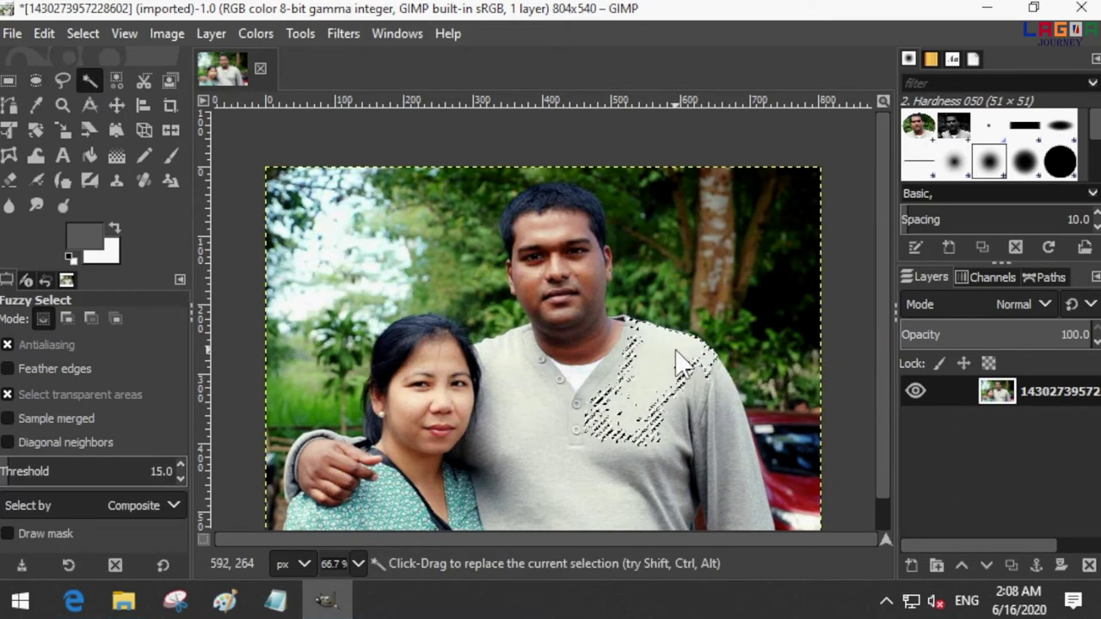
pyautogui.click(592, 324)
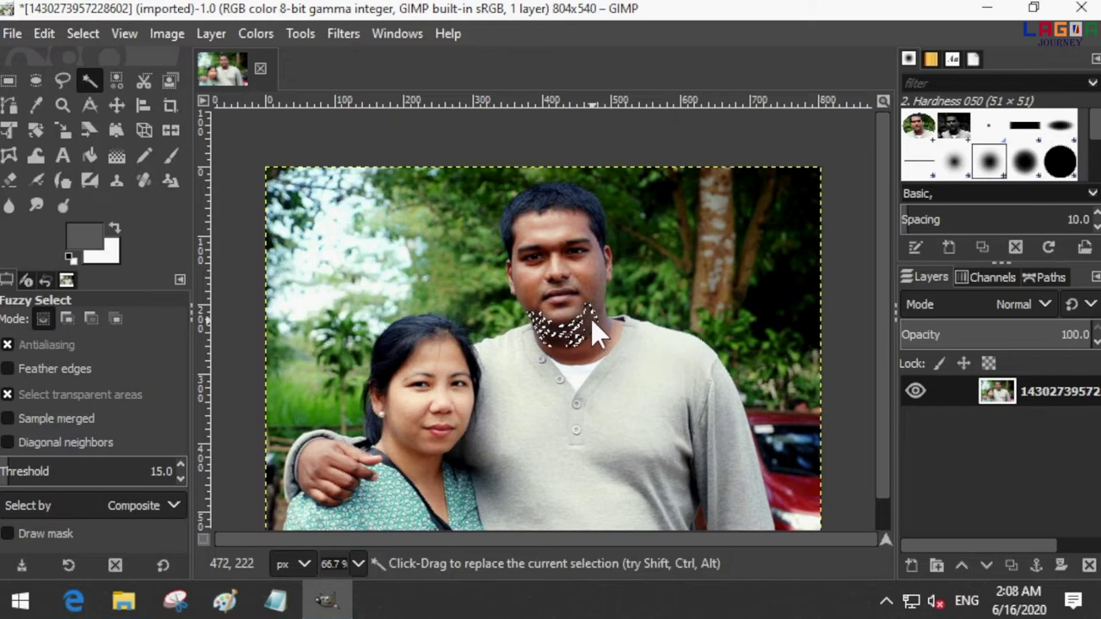
pyautogui.moveTo(583, 286); pyautogui.dragTo(567, 312)
pyautogui.click(564, 308)
pyautogui.click(542, 209)
pyautogui.click(577, 207)
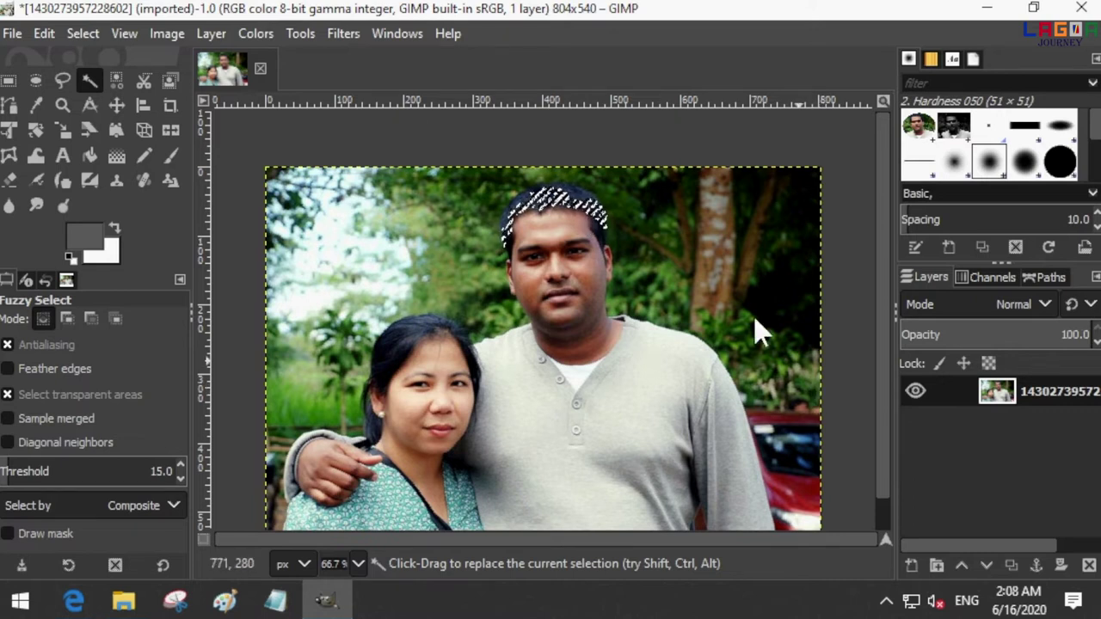
pyautogui.click(48, 33)
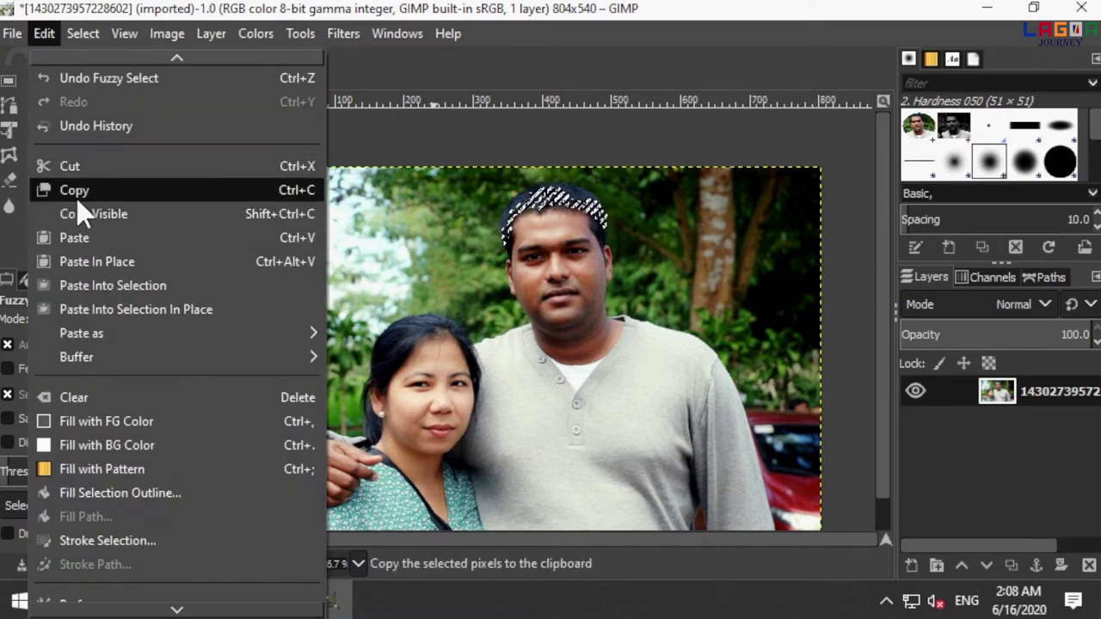
pyautogui.click(80, 187)
pyautogui.click(83, 32)
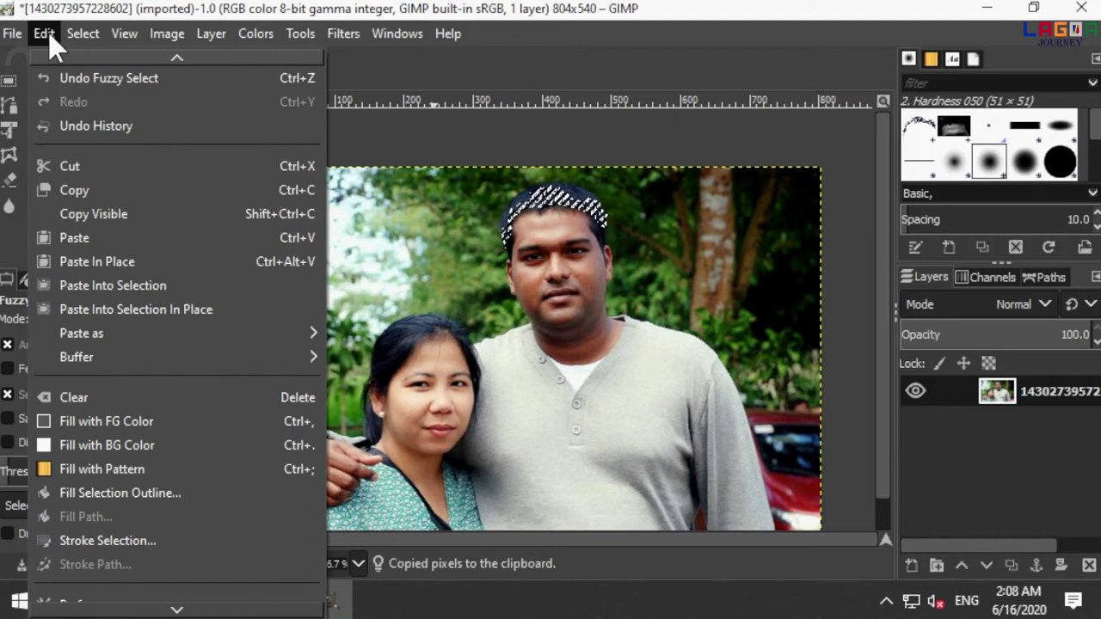
pyautogui.moveTo(81, 332)
pyautogui.click(411, 383)
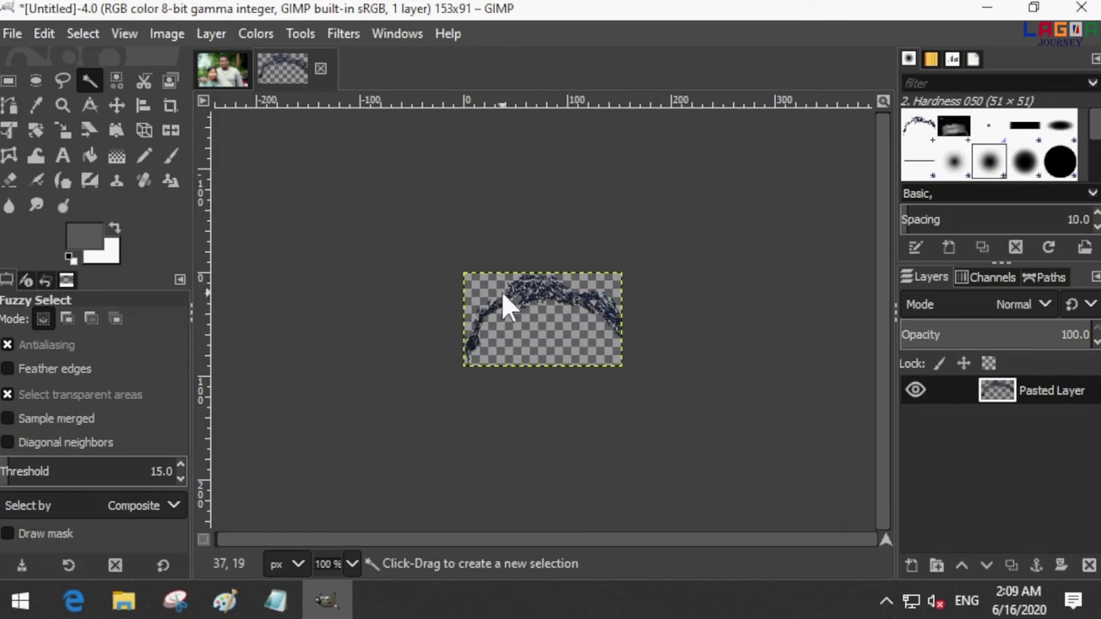
pyautogui.click(352, 563)
pyautogui.click(350, 421)
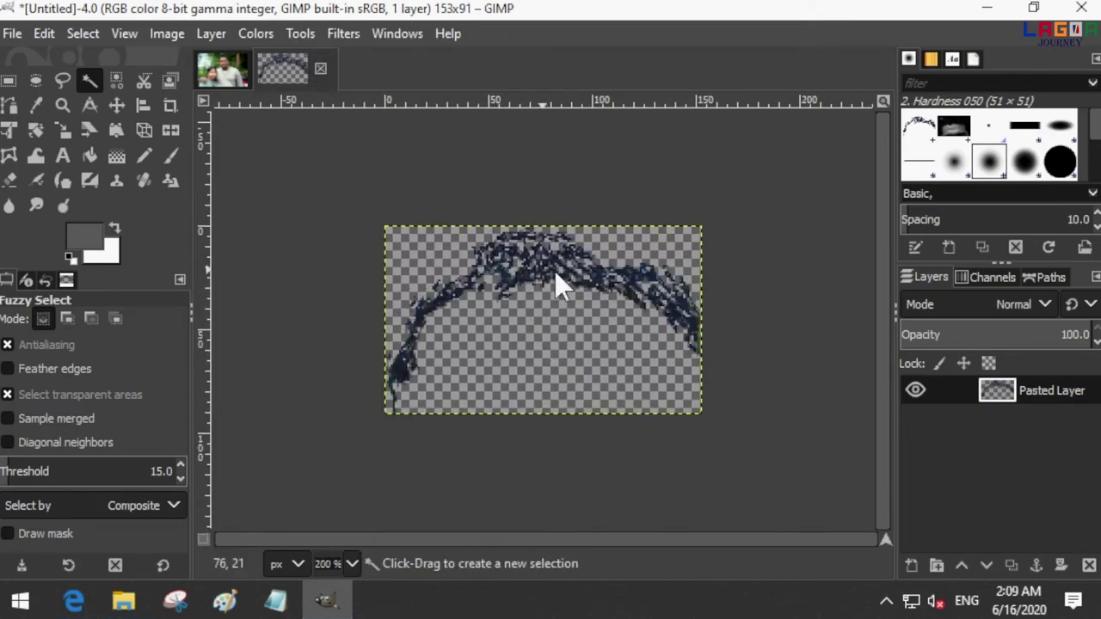
pyautogui.click(320, 67)
pyautogui.click(565, 416)
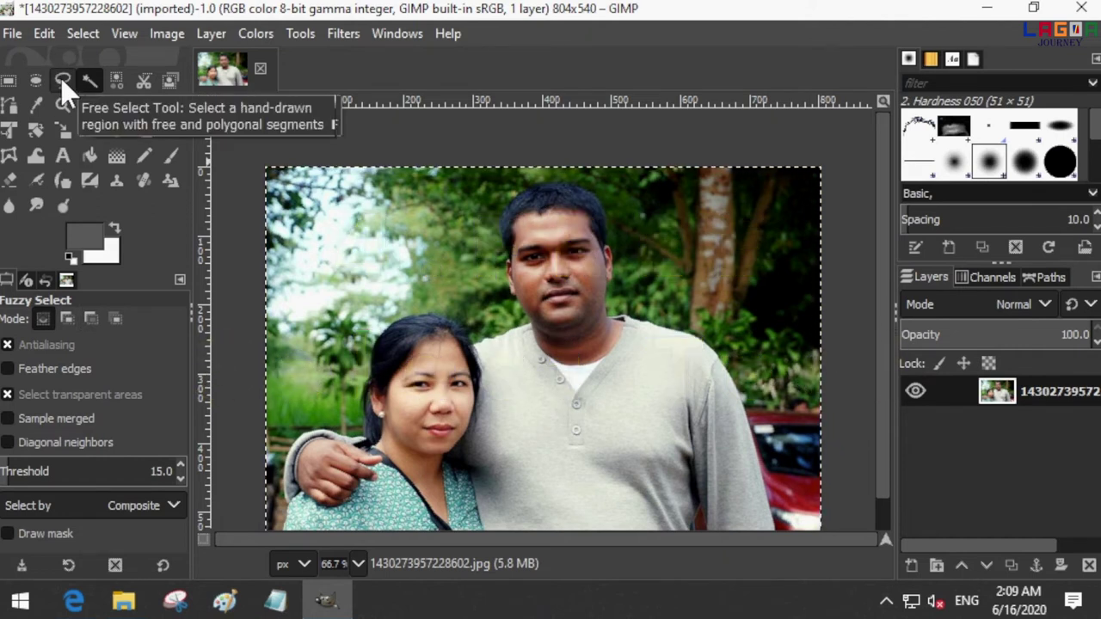
# Pick the Free Select tool and view the photo at 200% zoom
pyautogui.click(62, 80)
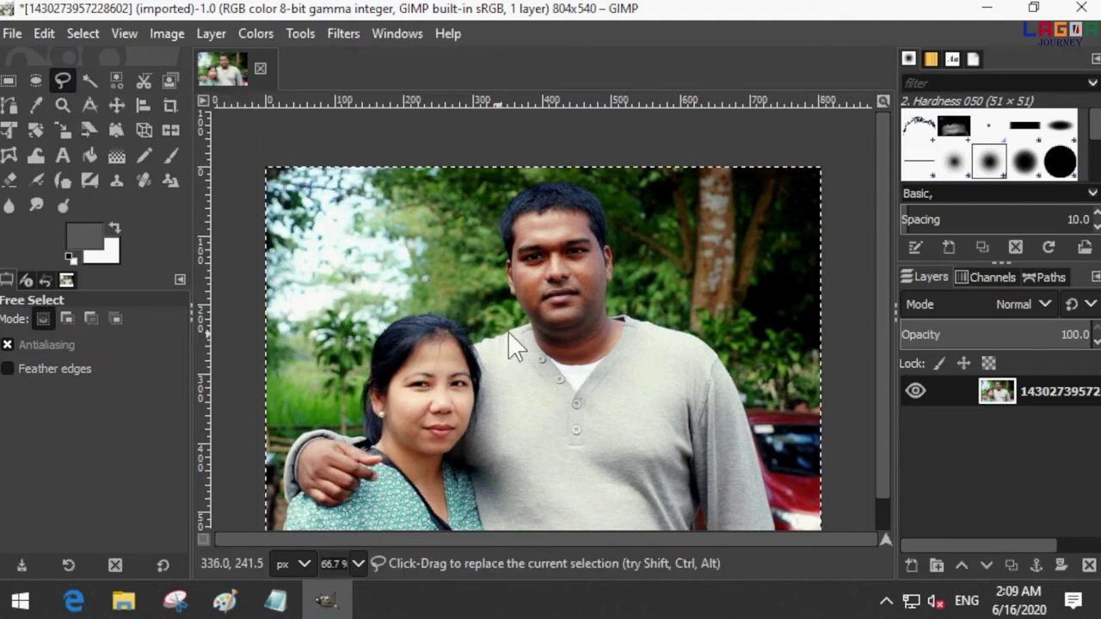
pyautogui.click(358, 563)
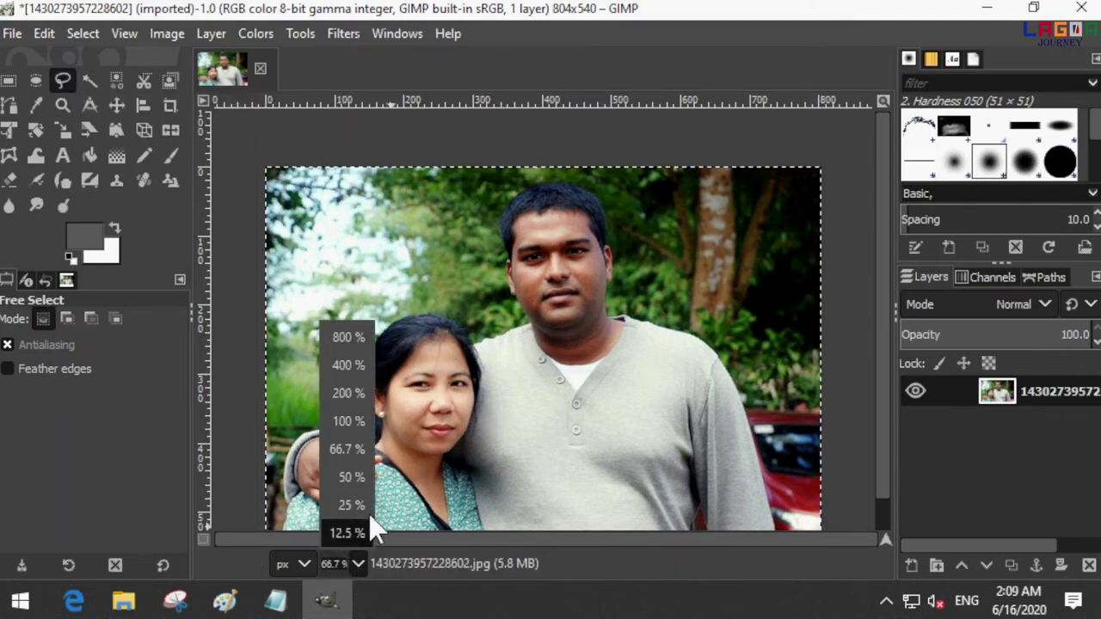
pyautogui.click(362, 397)
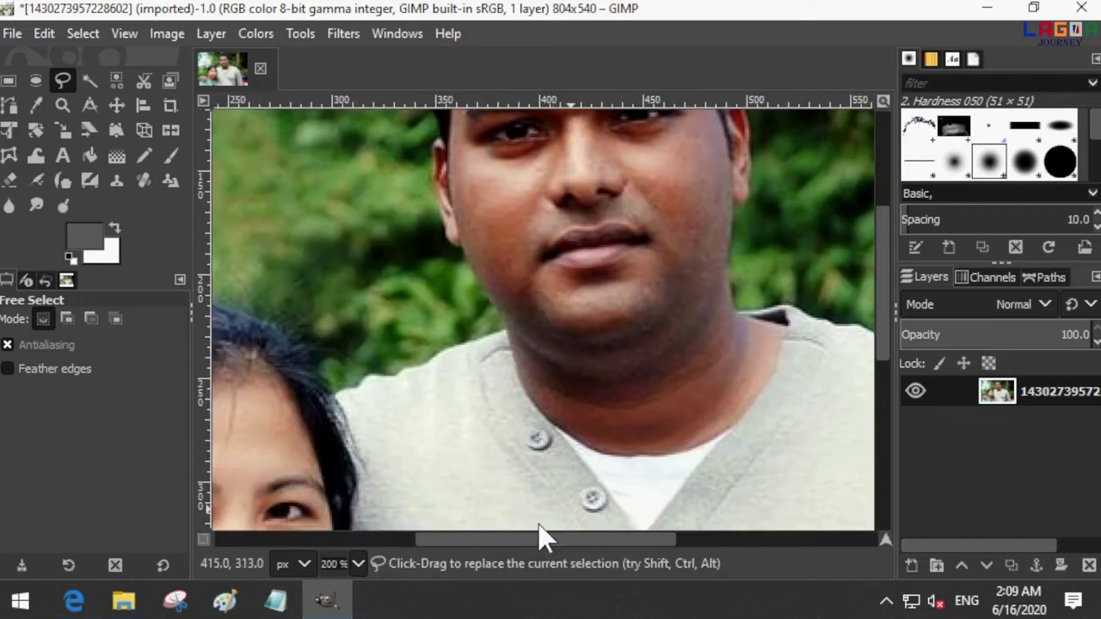
pyautogui.moveTo(541, 539); pyautogui.dragTo(710, 541)
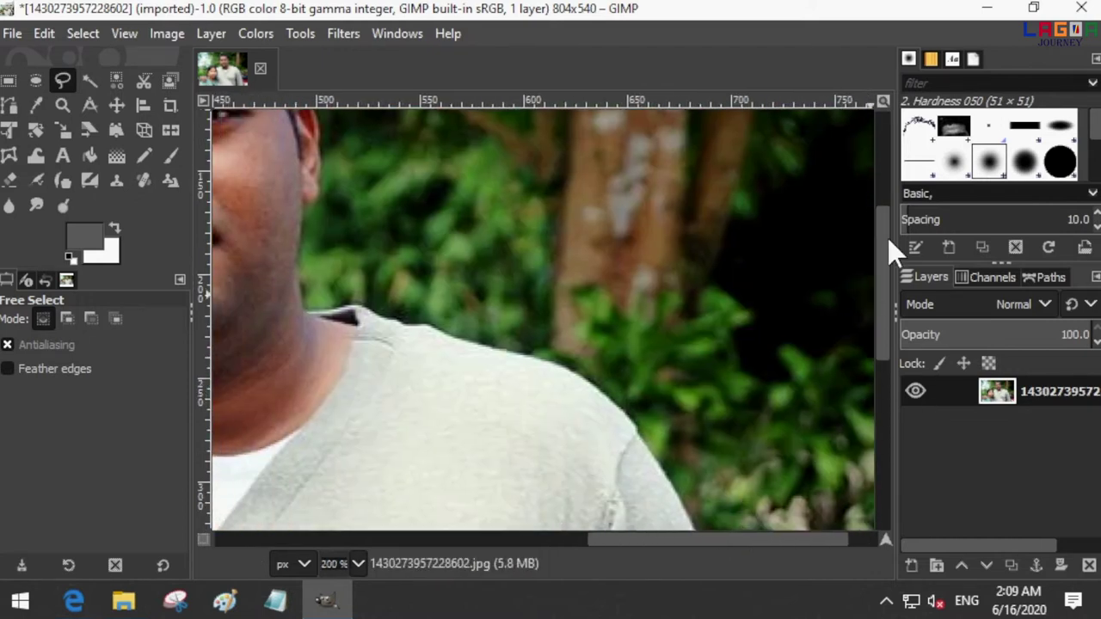
pyautogui.moveTo(883, 252); pyautogui.dragTo(907, 430)
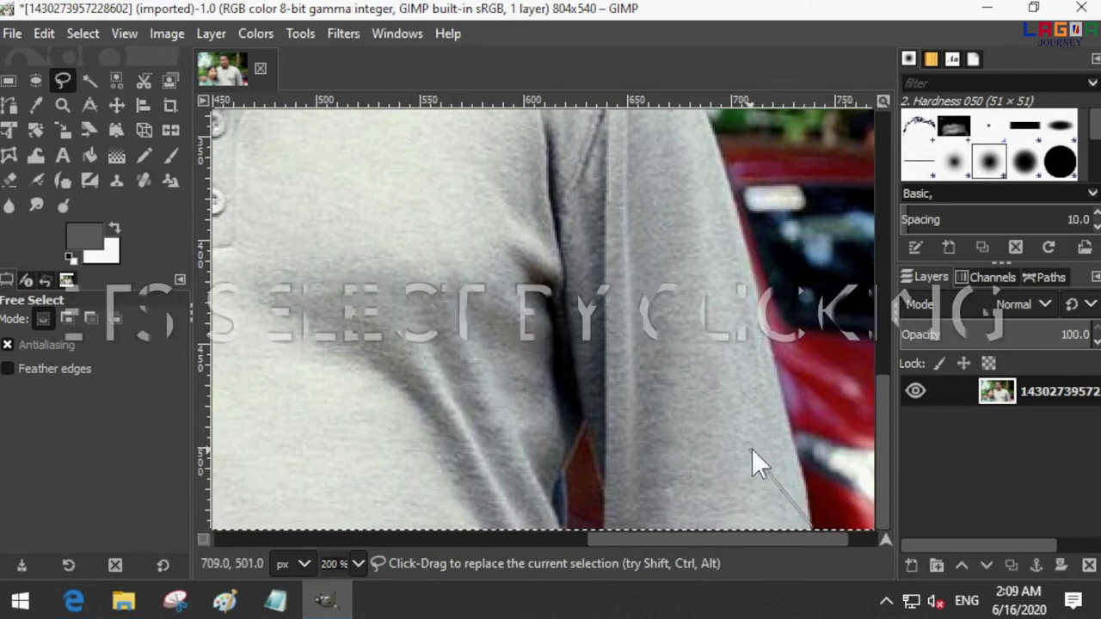
# Trace the outline up the man's sleeve, shoulder, ear and over his head
pyautogui.click(782, 391)
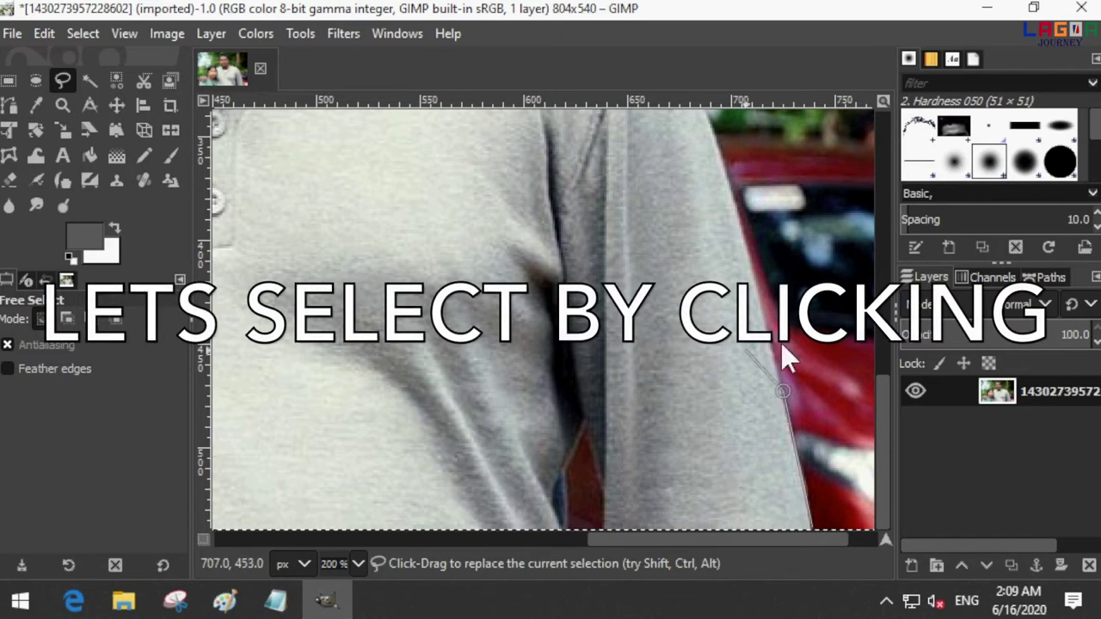
pyautogui.click(744, 236)
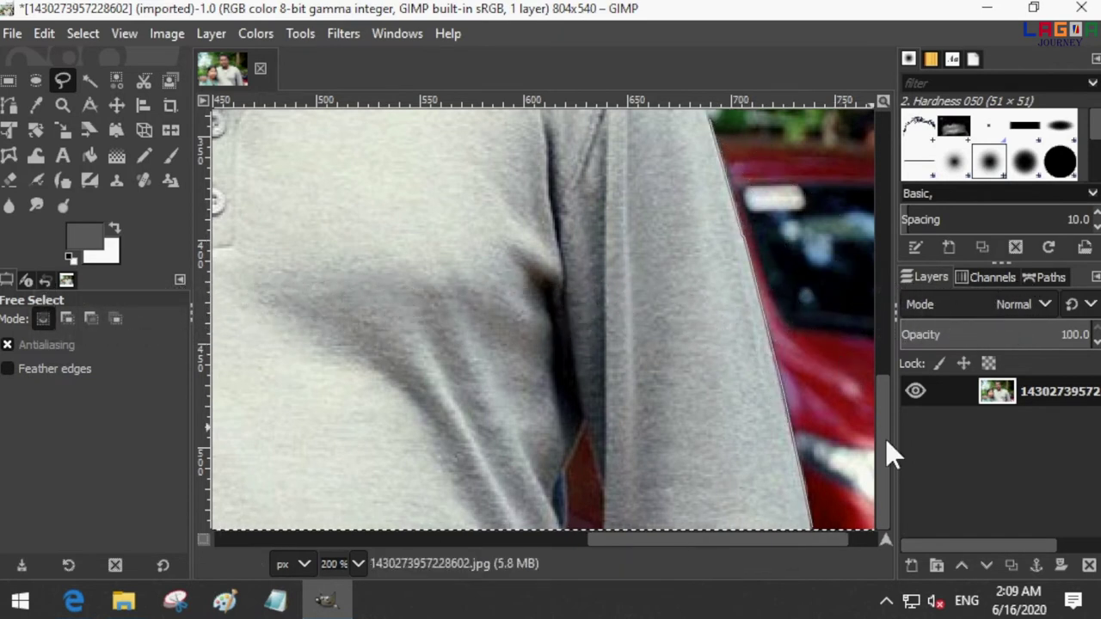
pyautogui.moveTo(885, 440); pyautogui.dragTo(886, 312)
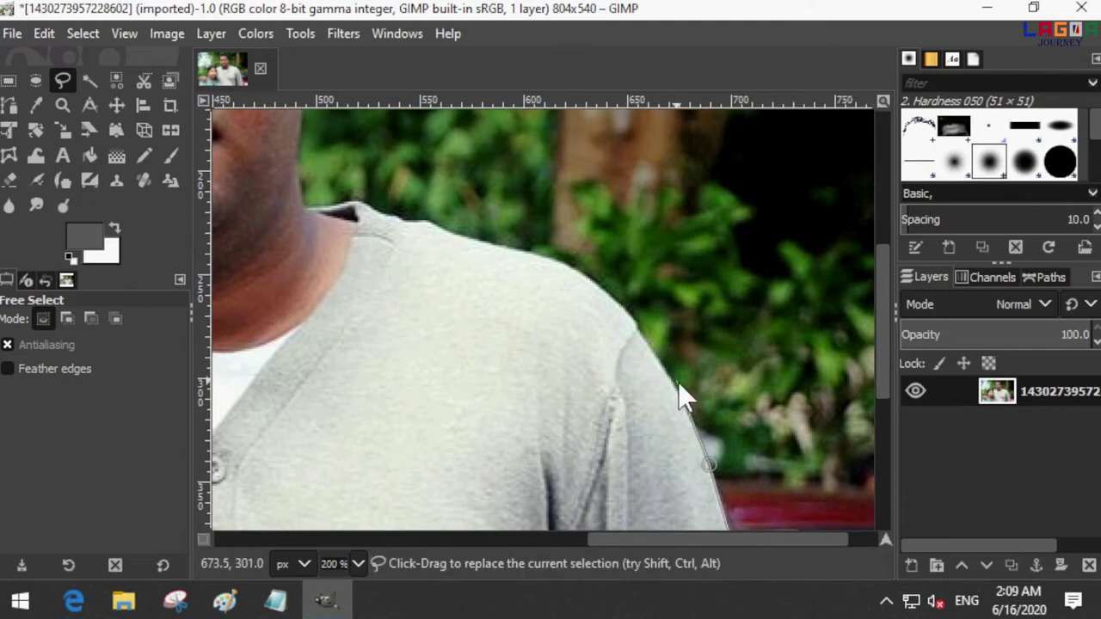
pyautogui.click(680, 391)
pyautogui.moveTo(636, 331); pyautogui.dragTo(422, 225)
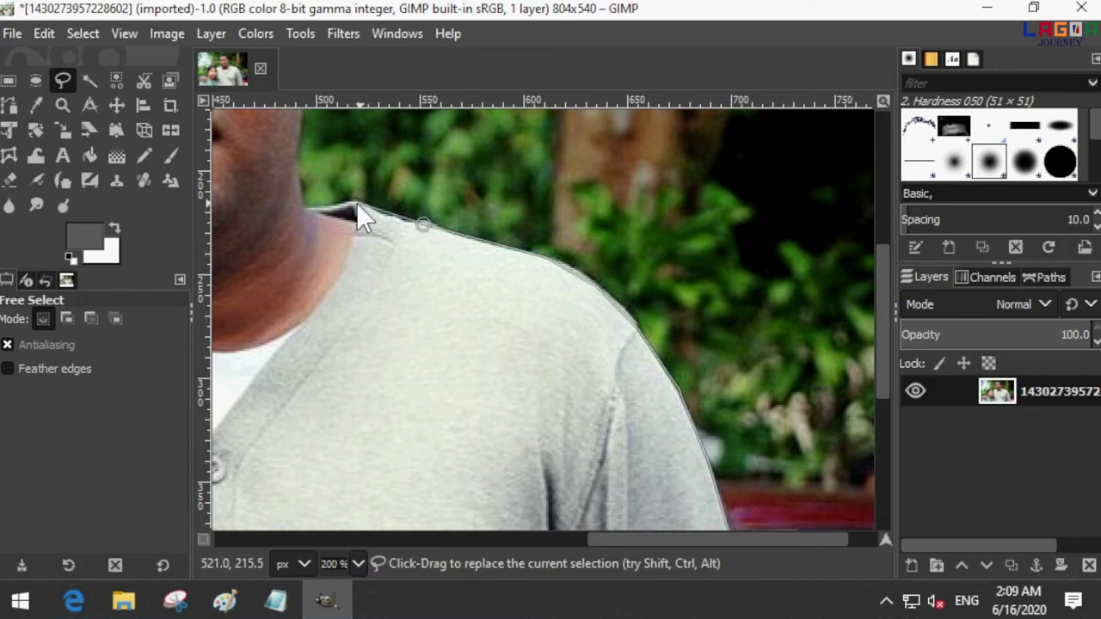
pyautogui.scroll(5, 318, 475)
pyautogui.moveTo(311, 456)
pyautogui.mouseDown()
pyautogui.moveTo(326, 435)
pyautogui.moveTo(321, 351)
pyautogui.mouseUp()
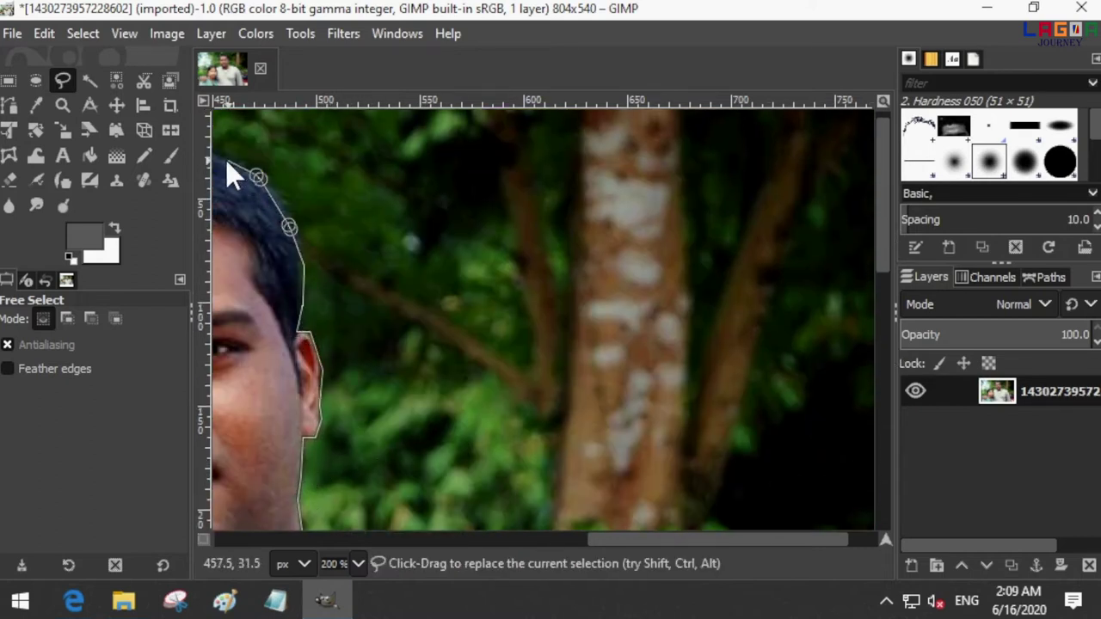
pyautogui.click(577, 539)
pyautogui.moveTo(447, 185)
pyautogui.mouseDown()
pyautogui.moveTo(393, 307)
pyautogui.moveTo(432, 484)
pyautogui.mouseUp()
pyautogui.scroll(-5, 461, 232)
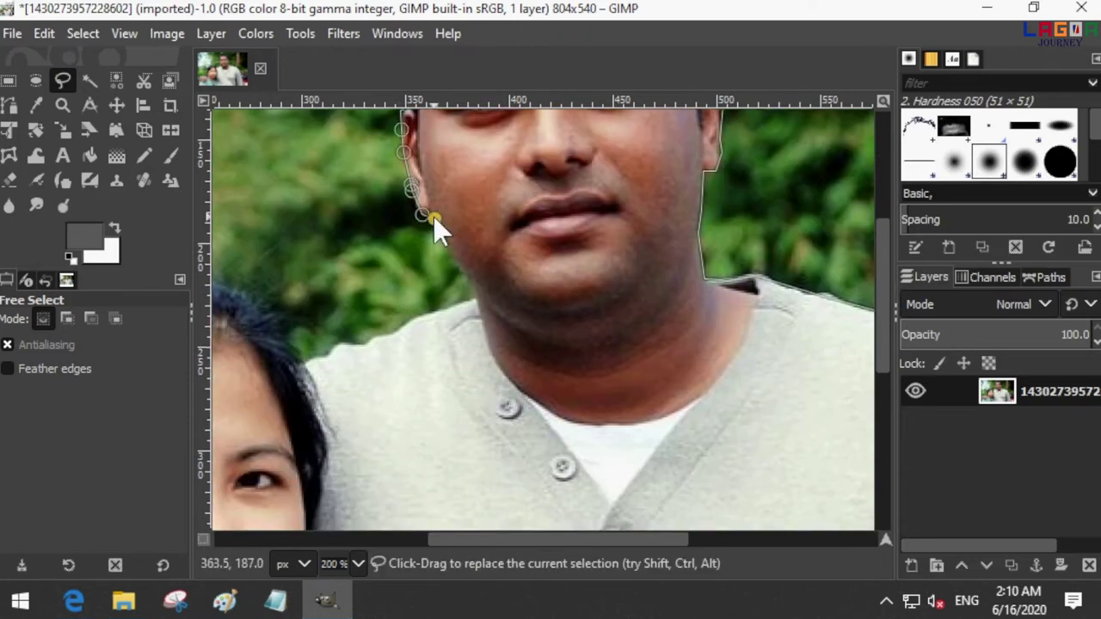
pyautogui.moveTo(432, 317)
pyautogui.mouseDown()
pyautogui.moveTo(319, 369)
pyautogui.moveTo(246, 300)
pyautogui.mouseUp()
# Continue the outline to her hairline and down the left sleeve to the bottom-left corner
pyautogui.click(376, 539)
pyautogui.moveTo(376, 540); pyautogui.dragTo(305, 539)
pyautogui.moveTo(618, 283)
pyautogui.mouseDown()
pyautogui.moveTo(422, 351)
pyautogui.moveTo(379, 499)
pyautogui.mouseUp()
pyautogui.moveTo(879, 257); pyautogui.dragTo(880, 390)
pyautogui.moveTo(374, 246)
pyautogui.mouseDown()
pyautogui.moveTo(351, 300)
pyautogui.moveTo(227, 270)
pyautogui.mouseUp()
pyautogui.moveTo(438, 545); pyautogui.dragTo(382, 545)
pyautogui.moveTo(312, 321); pyautogui.dragTo(271, 393)
pyautogui.click(268, 437)
pyautogui.click(279, 534)
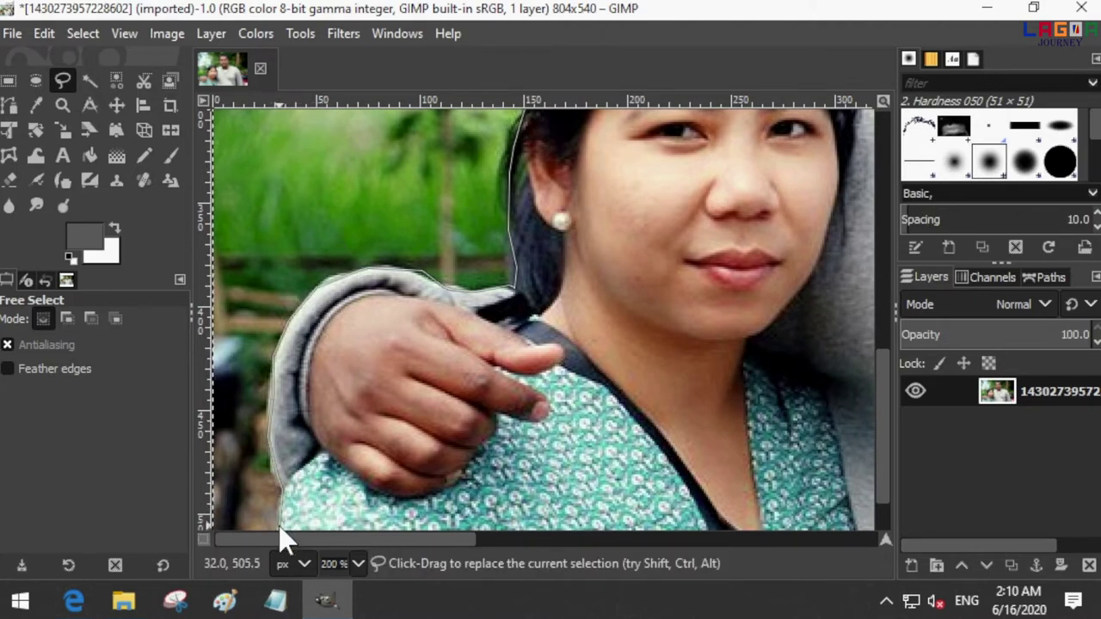
pyautogui.moveTo(280, 539); pyautogui.dragTo(705, 594)
# Outline the bottom edge, including the notch between the figures, and close the selection
pyautogui.click(494, 524)
pyautogui.click(507, 486)
pyautogui.click(520, 526)
pyautogui.click(730, 527)
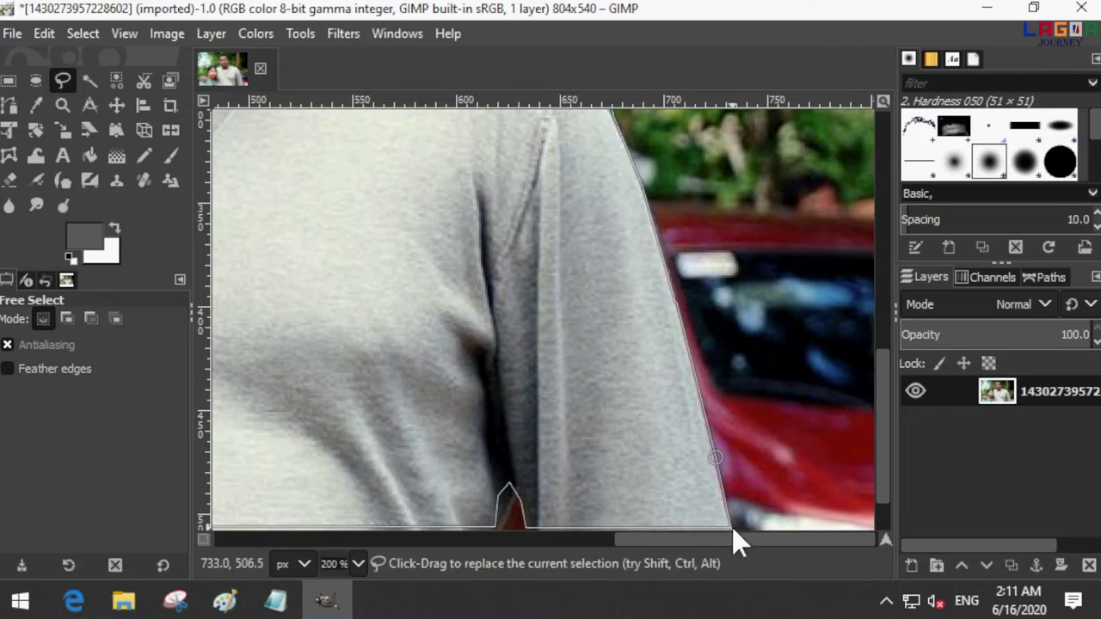
pyautogui.moveTo(880, 487); pyautogui.dragTo(897, 520)
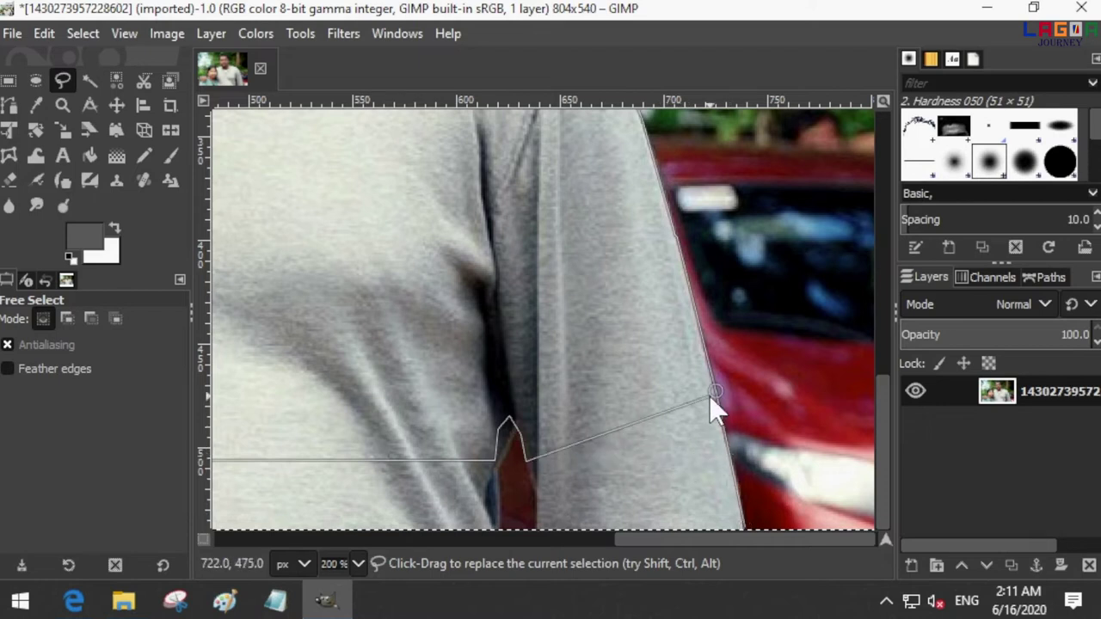
pyautogui.doubleClick(744, 525)
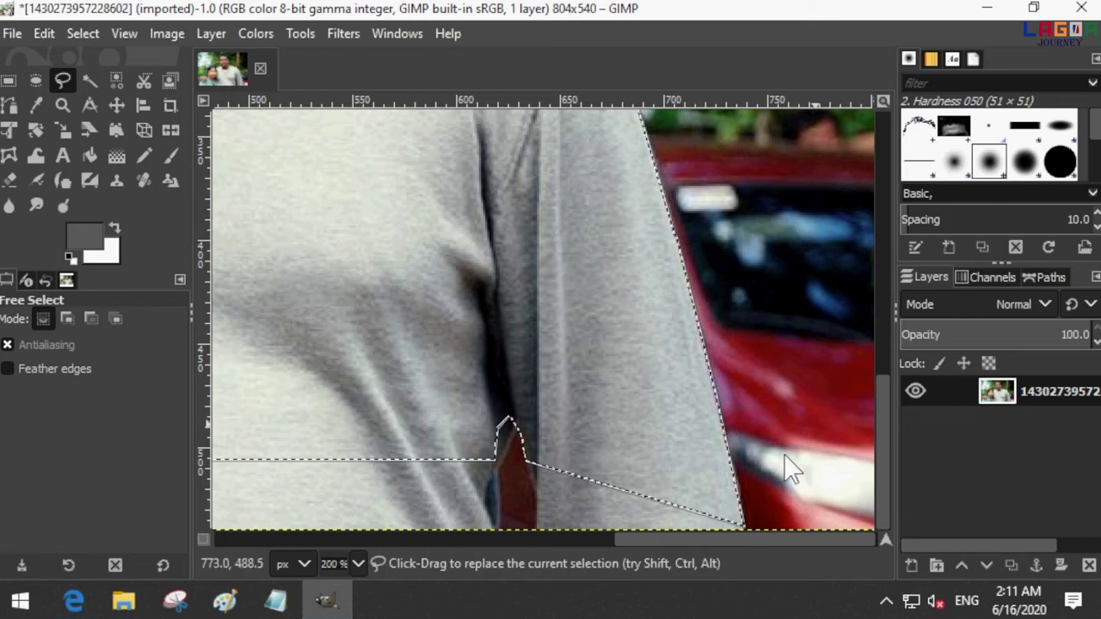
pyautogui.click(358, 569)
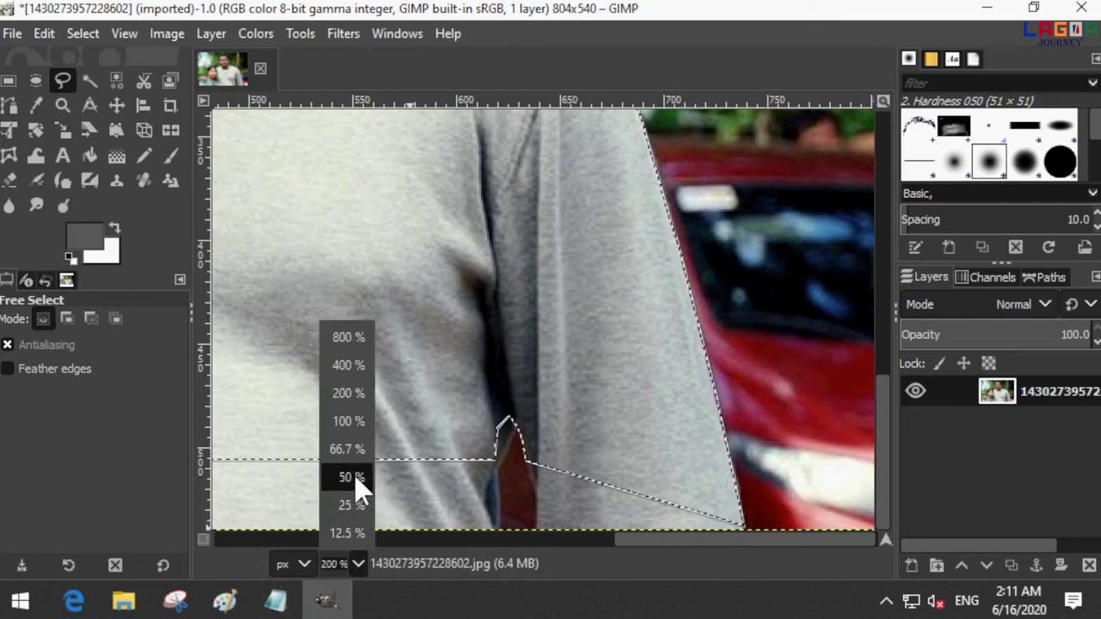
# Zoom to 50%, copy the selected couple and paste it as a new image
pyautogui.click(355, 476)
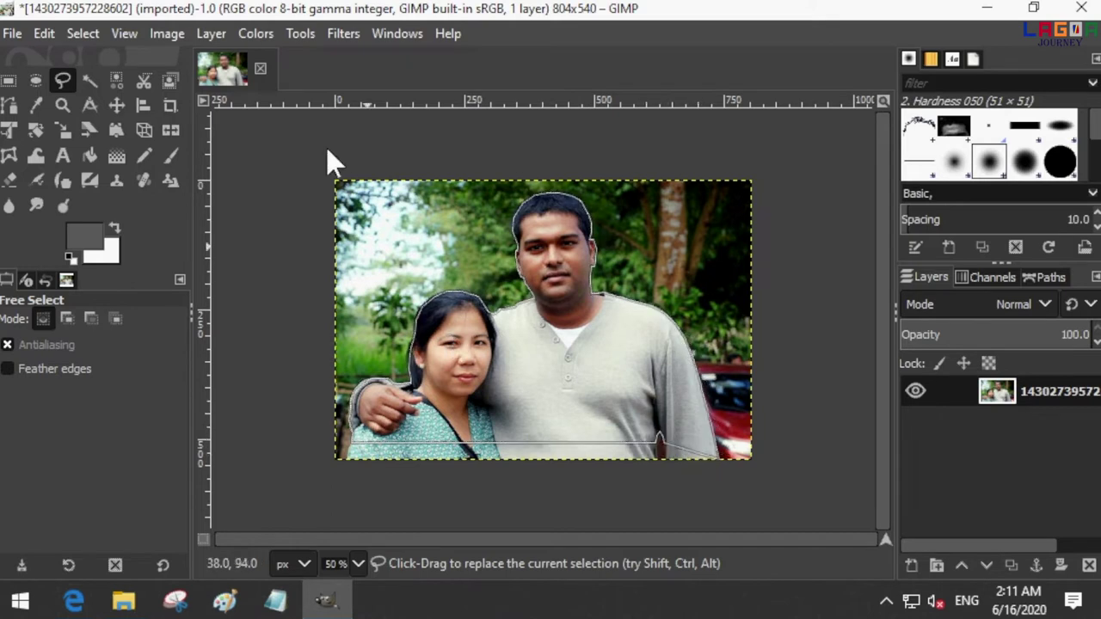
pyautogui.click(31, 35)
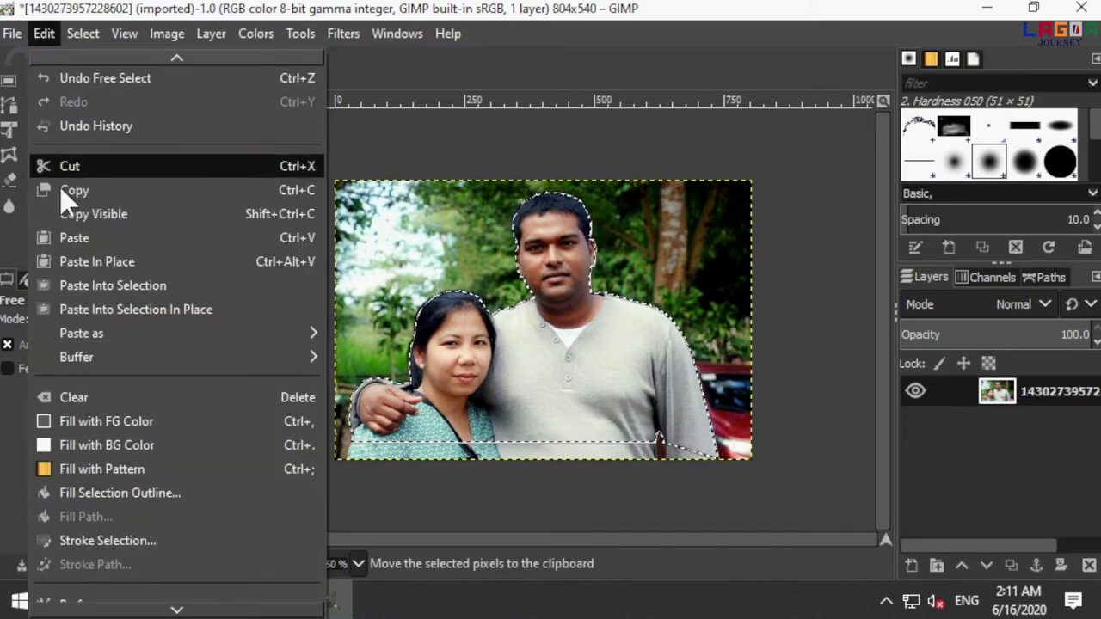
pyautogui.click(135, 188)
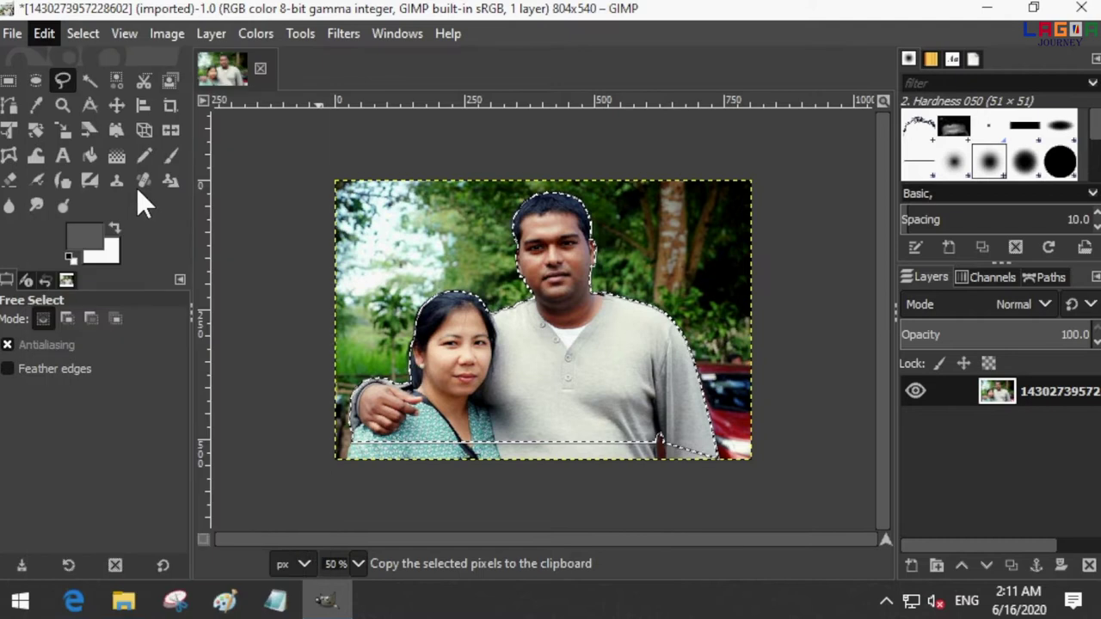
pyautogui.click(40, 37)
pyautogui.moveTo(172, 333)
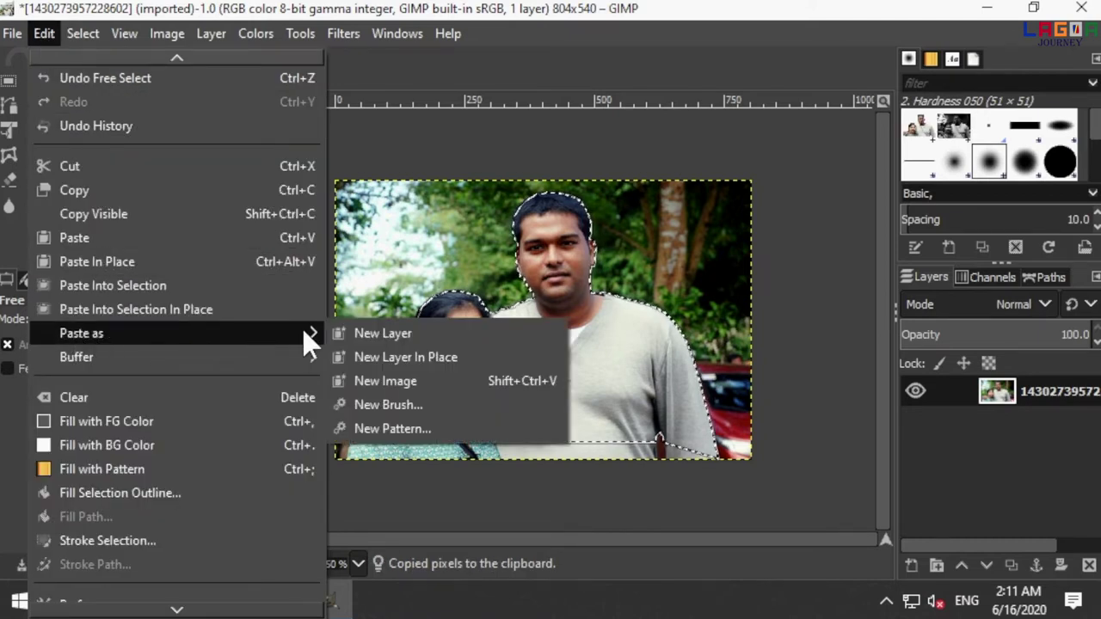
pyautogui.click(396, 382)
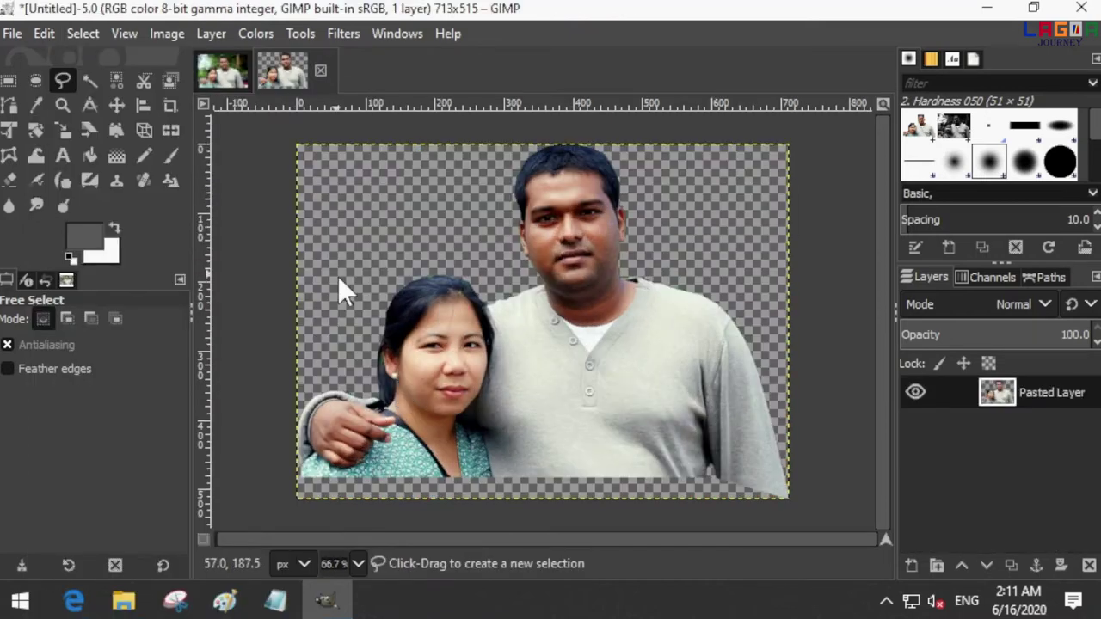
pyautogui.click(12, 31)
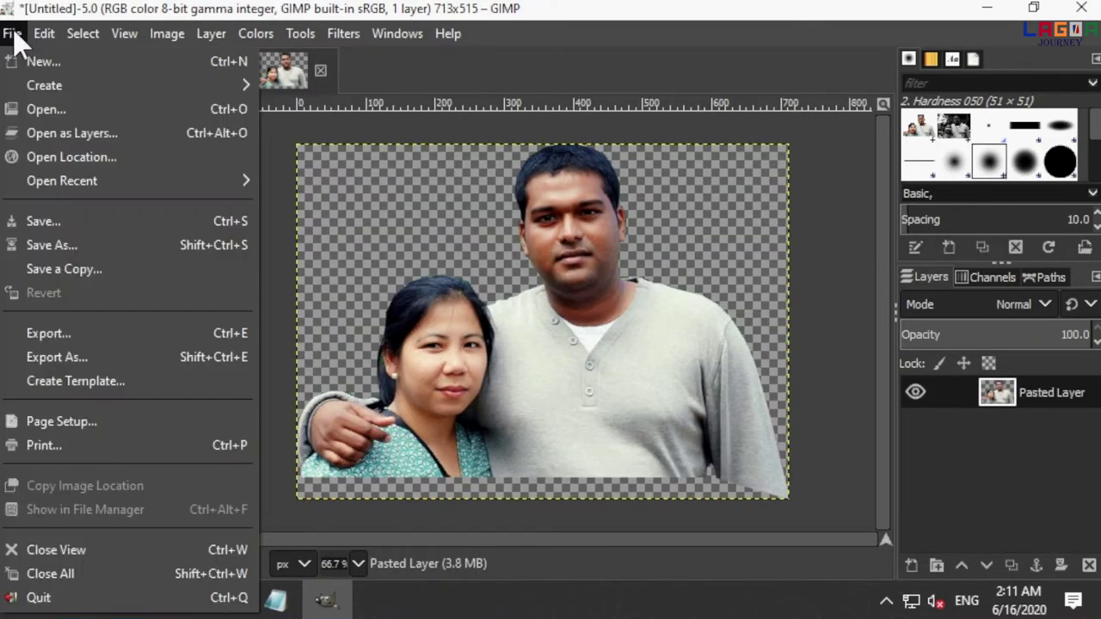
# Start Export As and create a FOR YOUTUBE THUMBNAIL folder on the Desktop
pyautogui.click(106, 332)
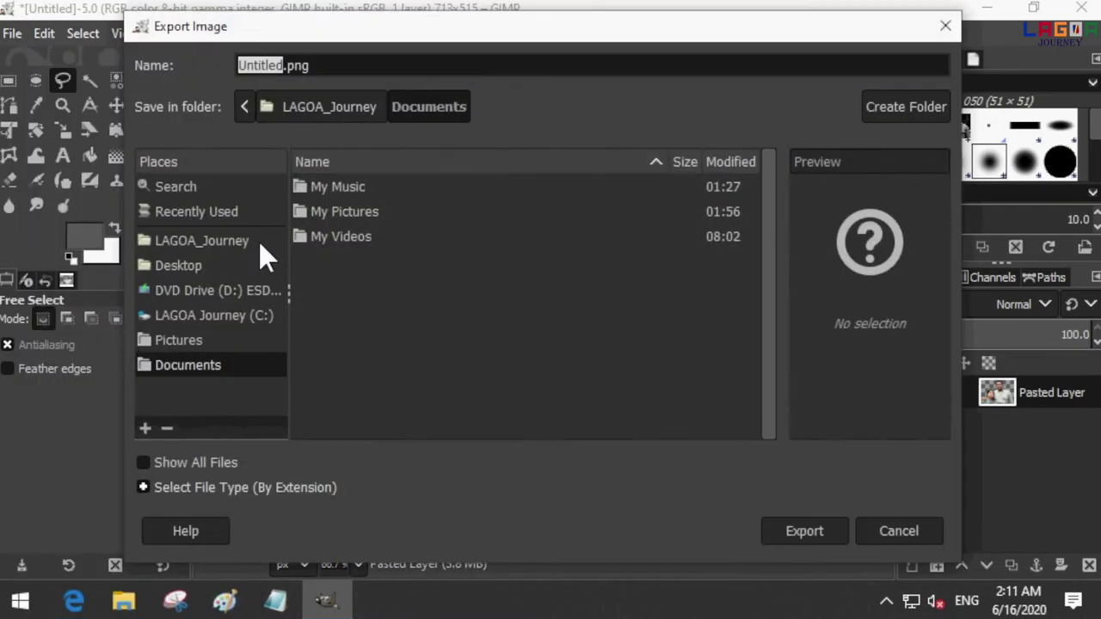
pyautogui.click(183, 266)
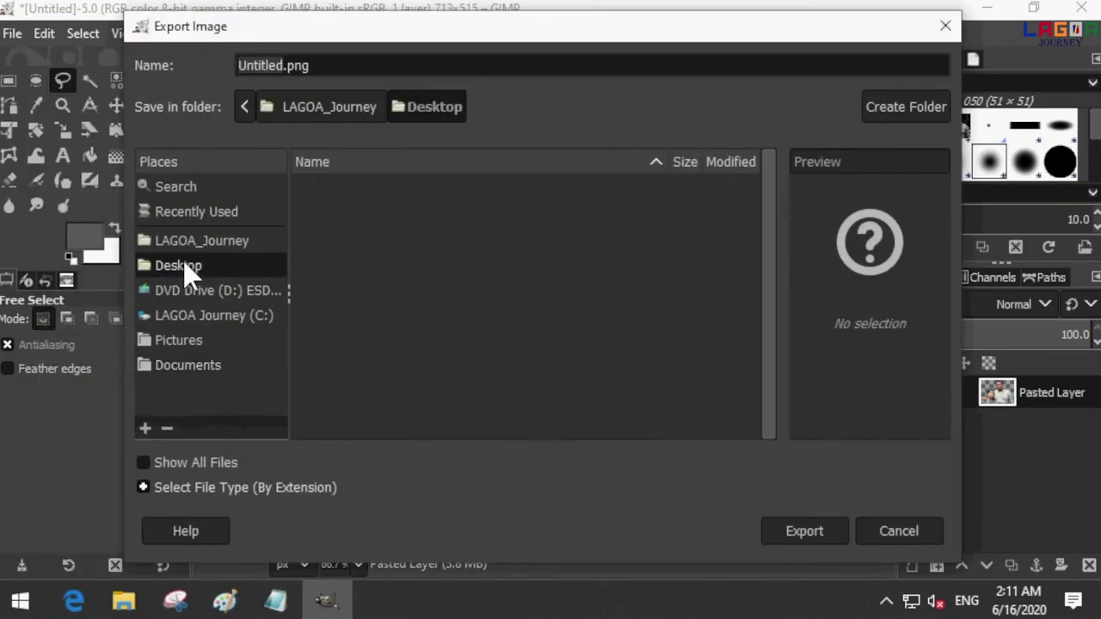
pyautogui.click(898, 104)
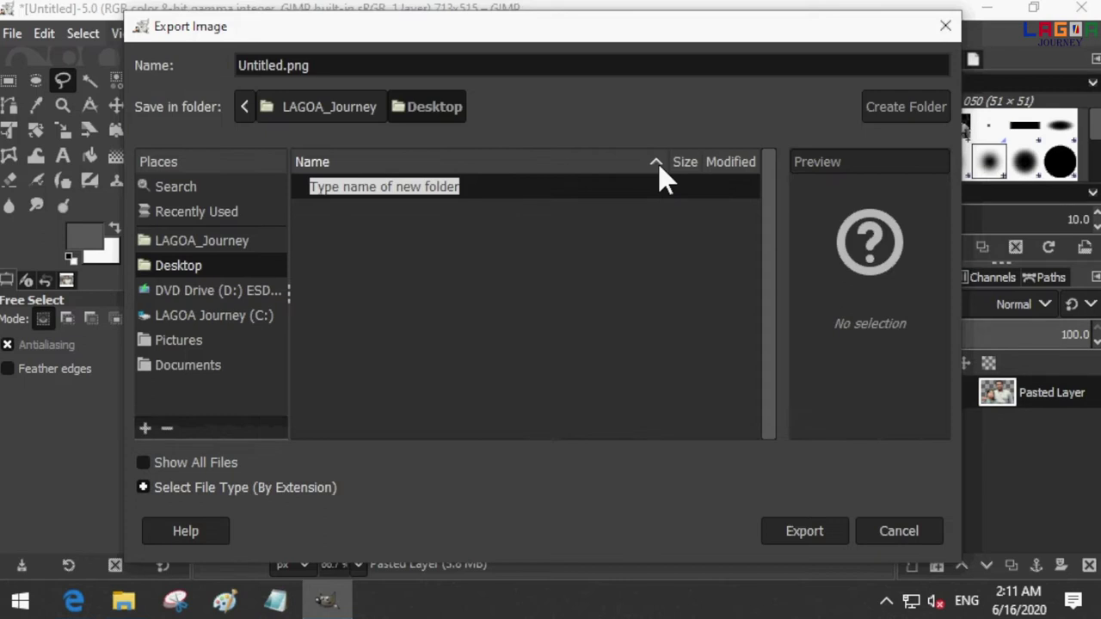
pyautogui.press('BackSpace')
pyautogui.write('FOR YOUTUBE TH')
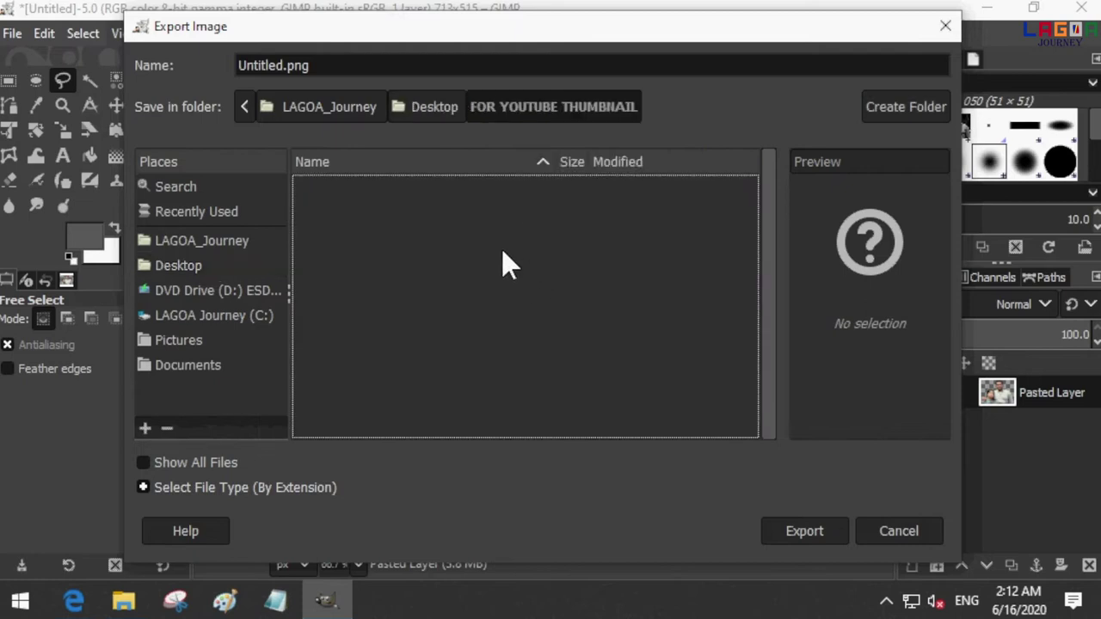
# Export the cutout there as a PNG named after the couple
pyautogui.click(272, 66)
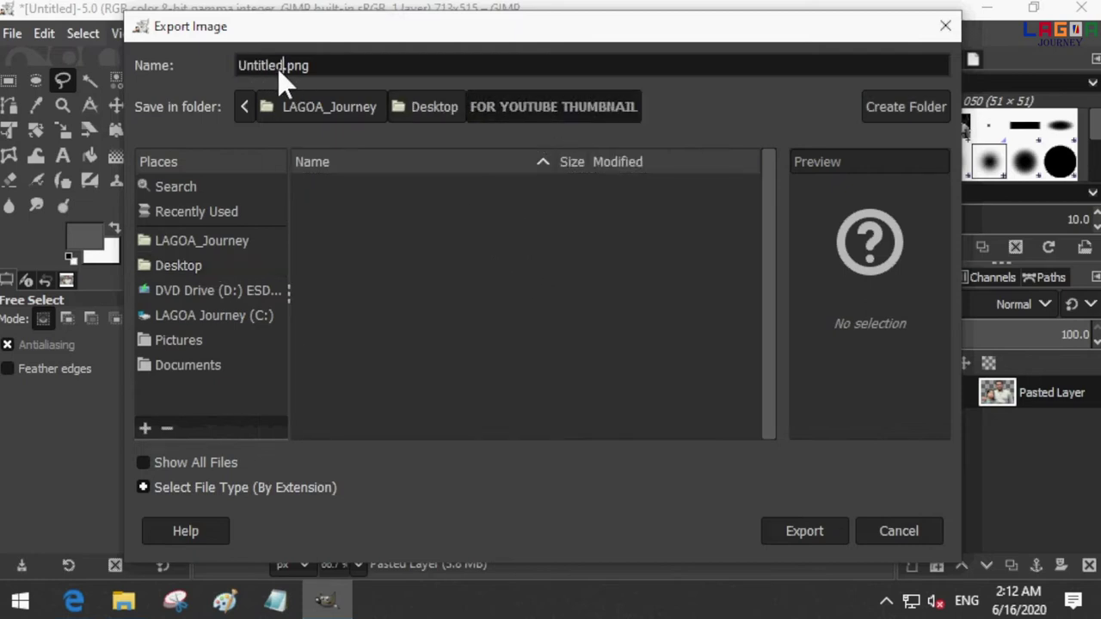
pyautogui.write('Teresa ')
pyautogui.write('and Charles')
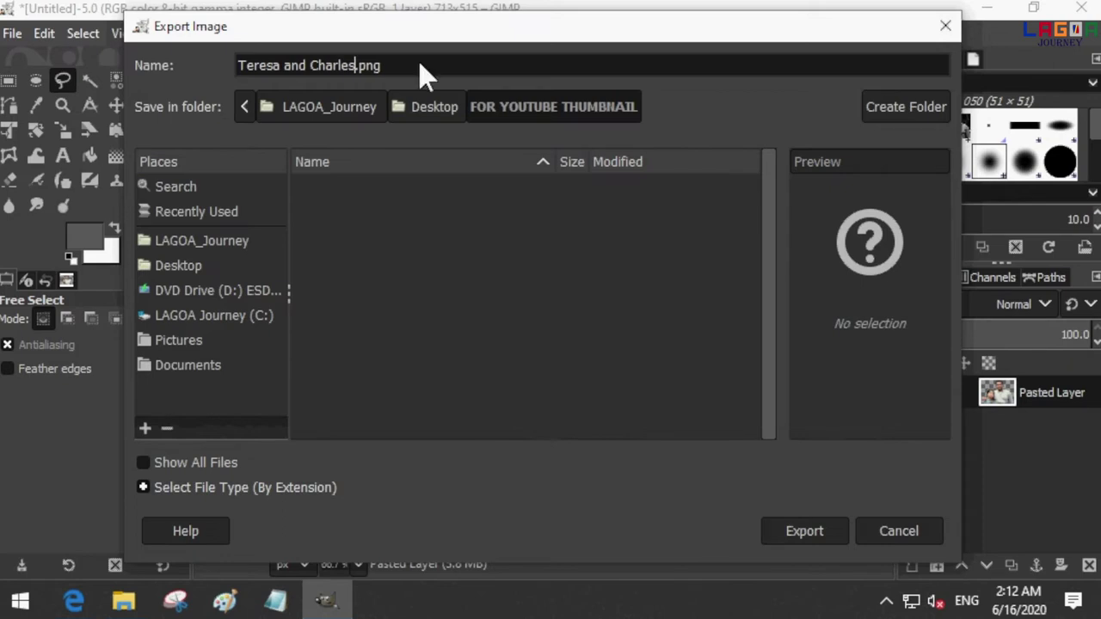
pyautogui.click(815, 533)
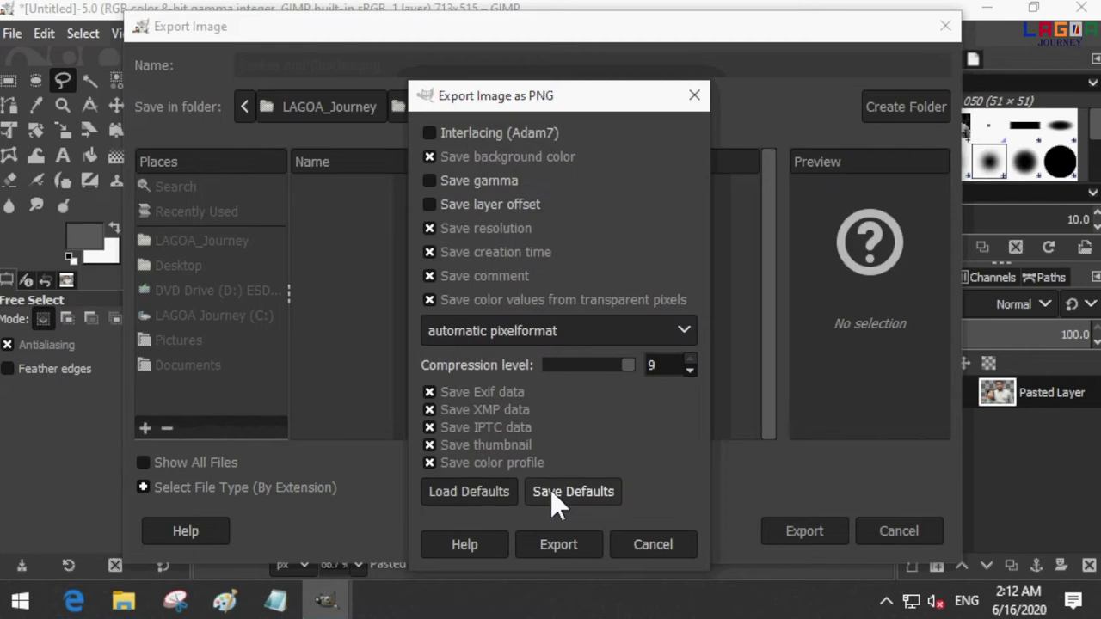
pyautogui.click(558, 545)
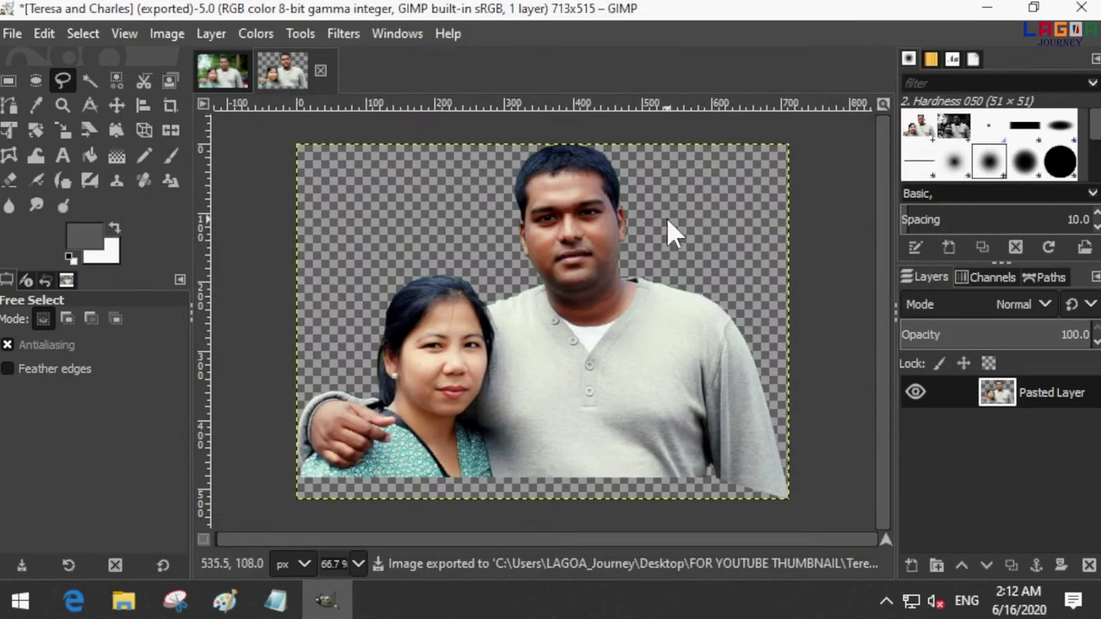
# On the original photo, close the couple's outline and invert the selection
pyautogui.click(225, 72)
pyautogui.moveTo(416, 380)
pyautogui.mouseDown()
pyautogui.moveTo(353, 447)
pyautogui.moveTo(688, 326)
pyautogui.moveTo(665, 459)
pyautogui.mouseUp()
pyautogui.press('Return')
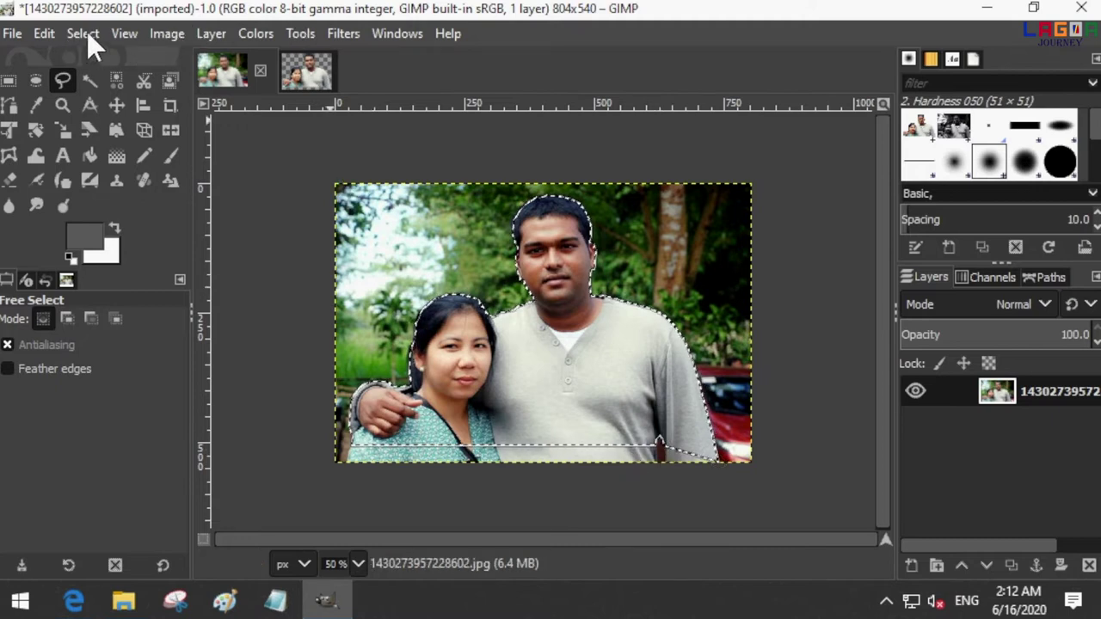
pyautogui.click(83, 35)
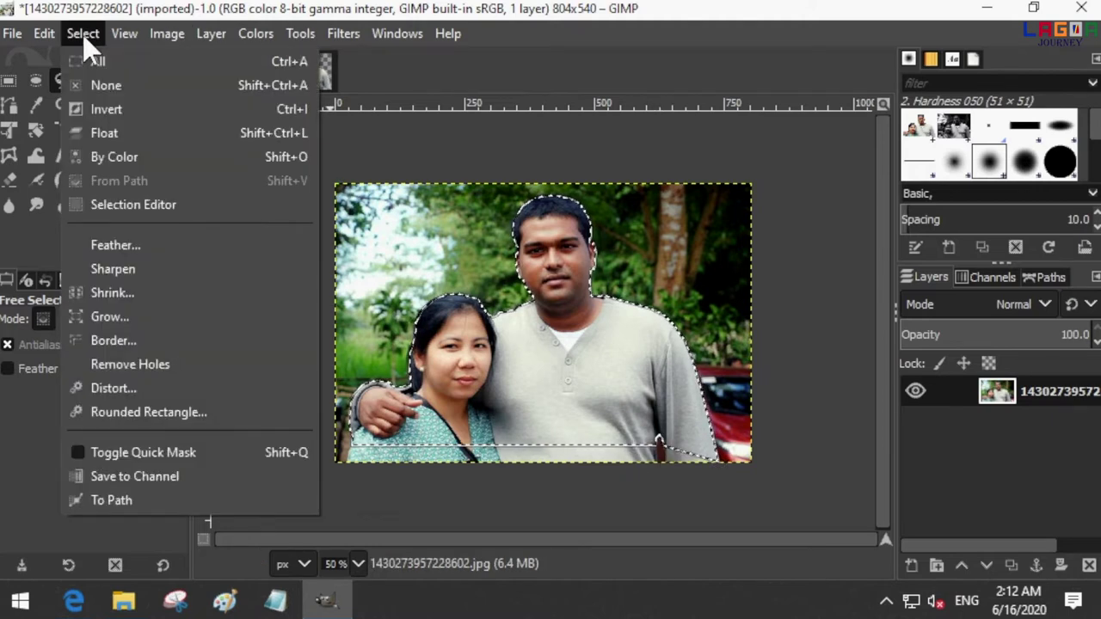
pyautogui.click(106, 110)
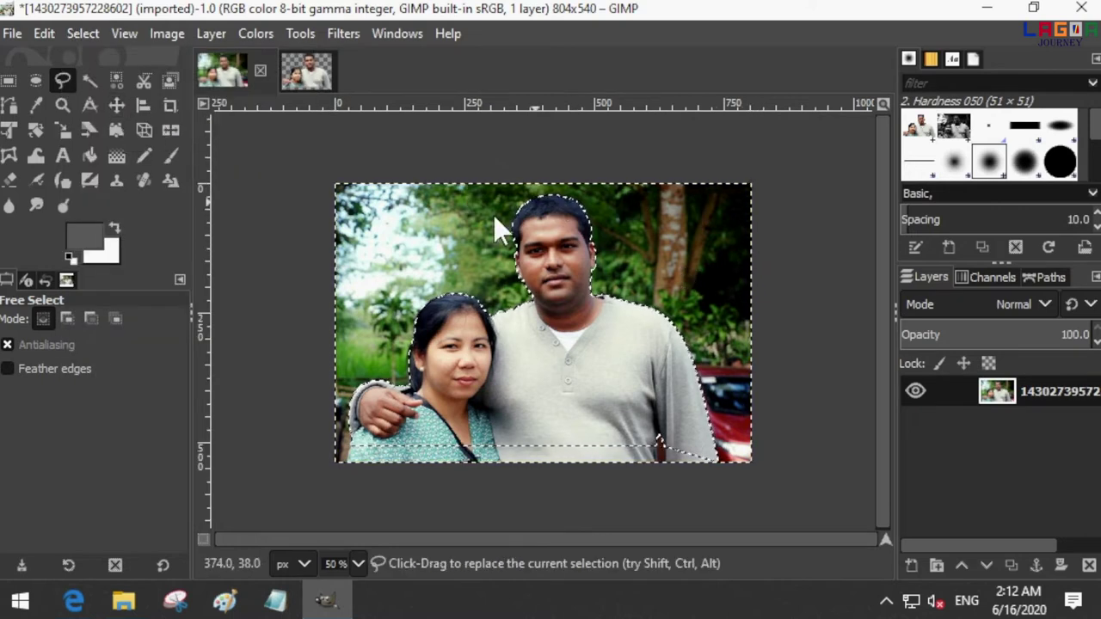
# Copy the background and paste it as a new image
pyautogui.click(44, 34)
pyautogui.click(80, 191)
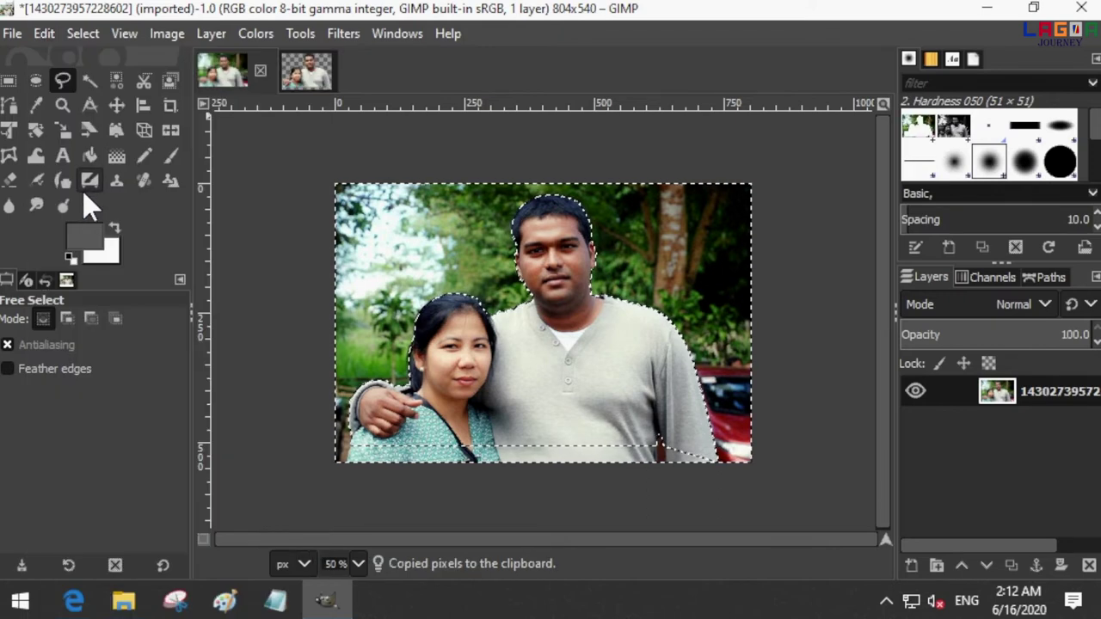
pyautogui.click(44, 33)
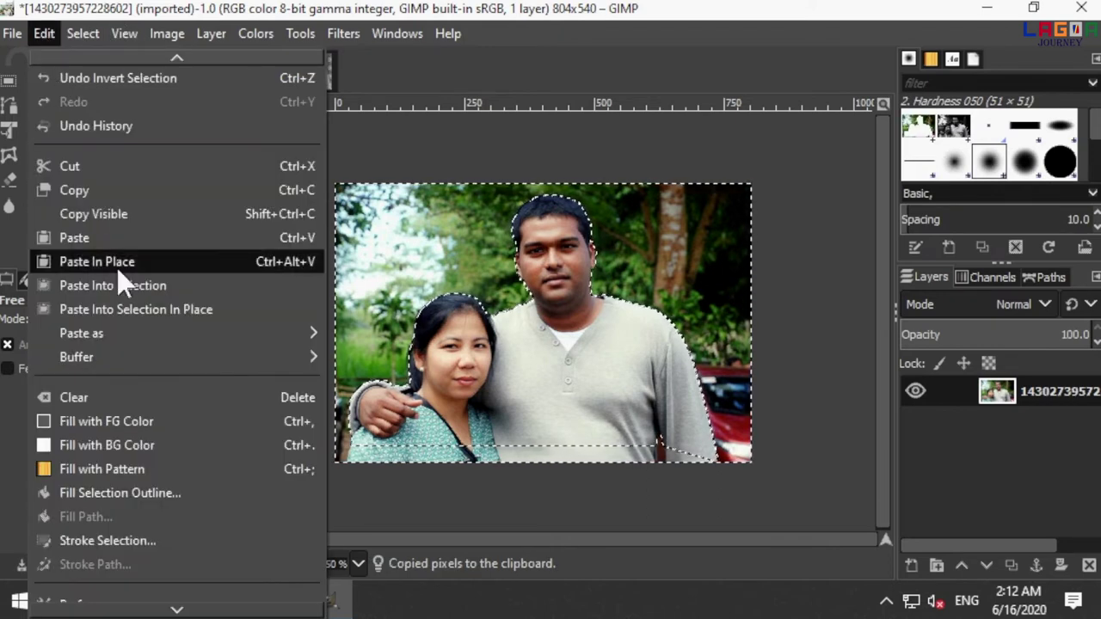
pyautogui.moveTo(172, 333)
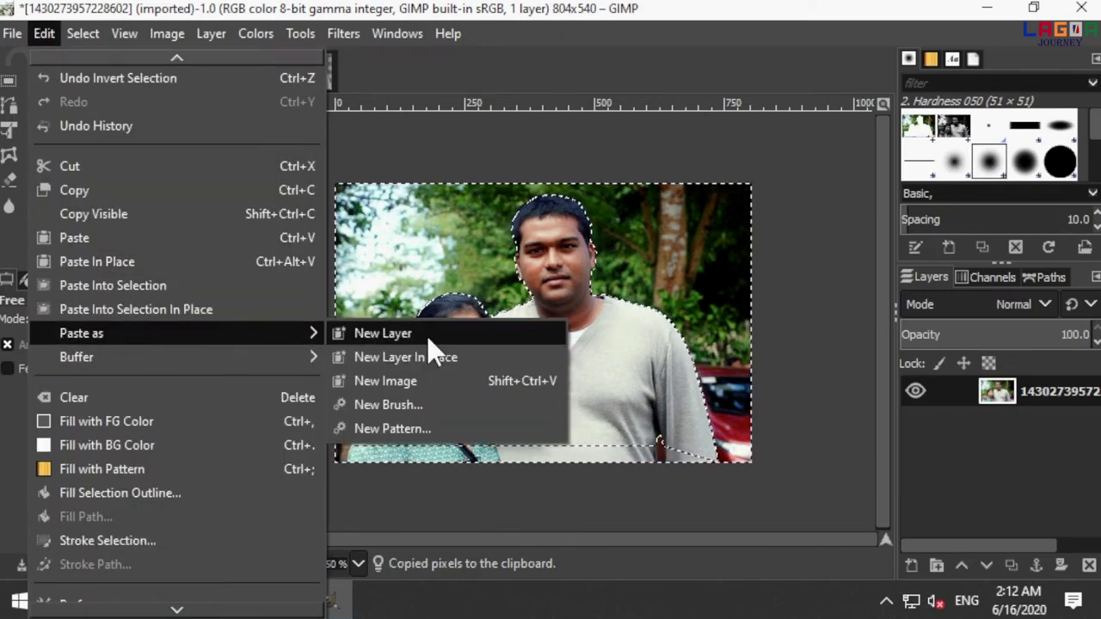
pyautogui.click(416, 382)
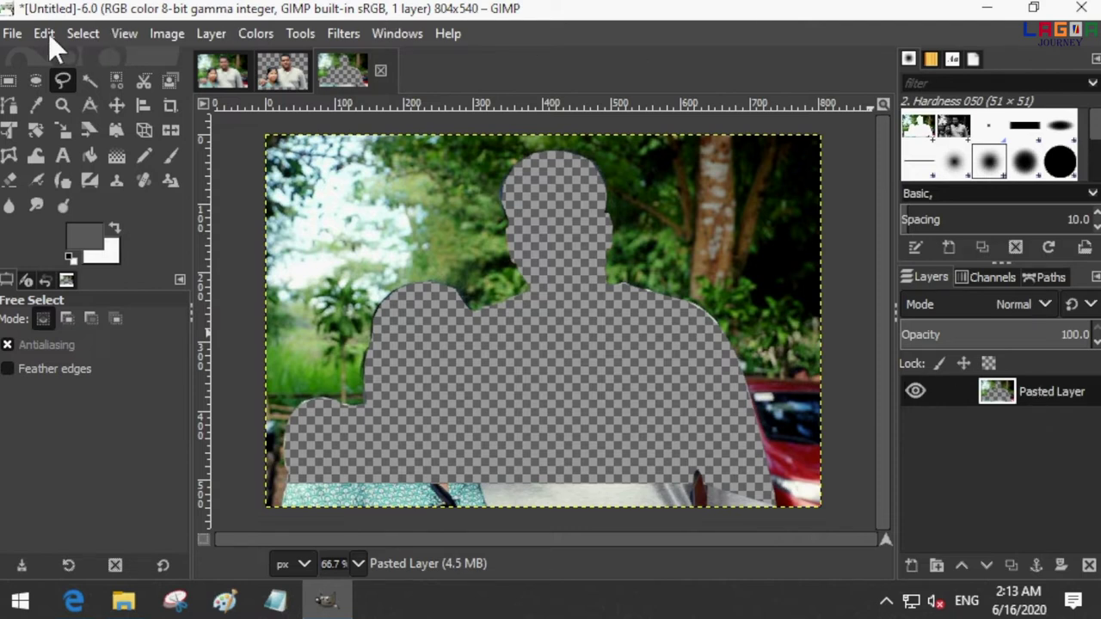
pyautogui.click(12, 34)
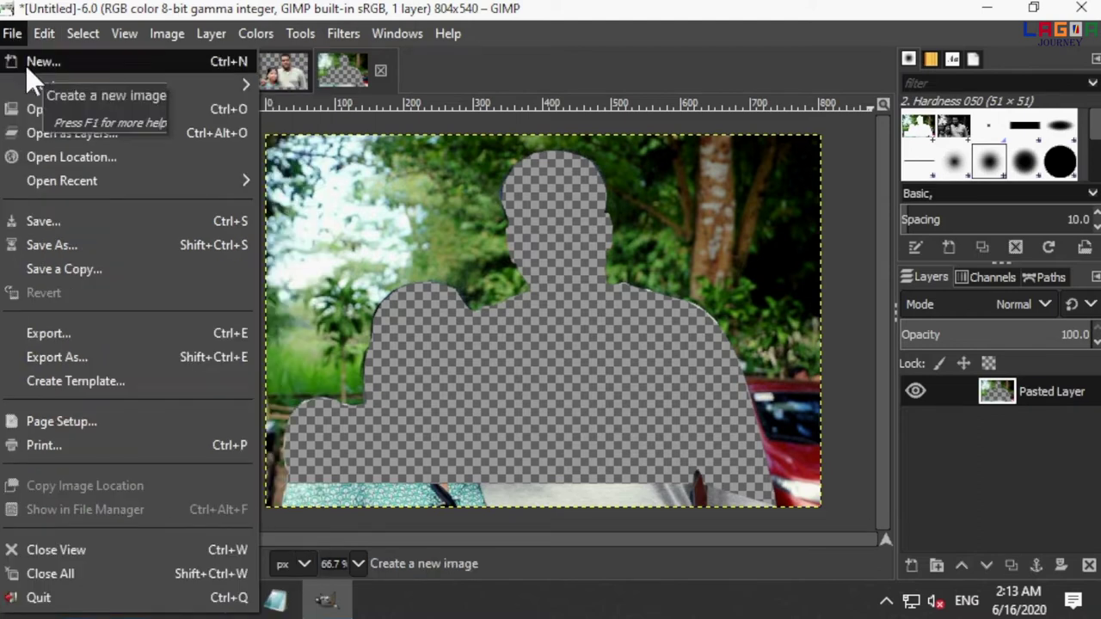
# Create a new 1280×720 (HD 720p) image filled with Transparency
pyautogui.click(25, 65)
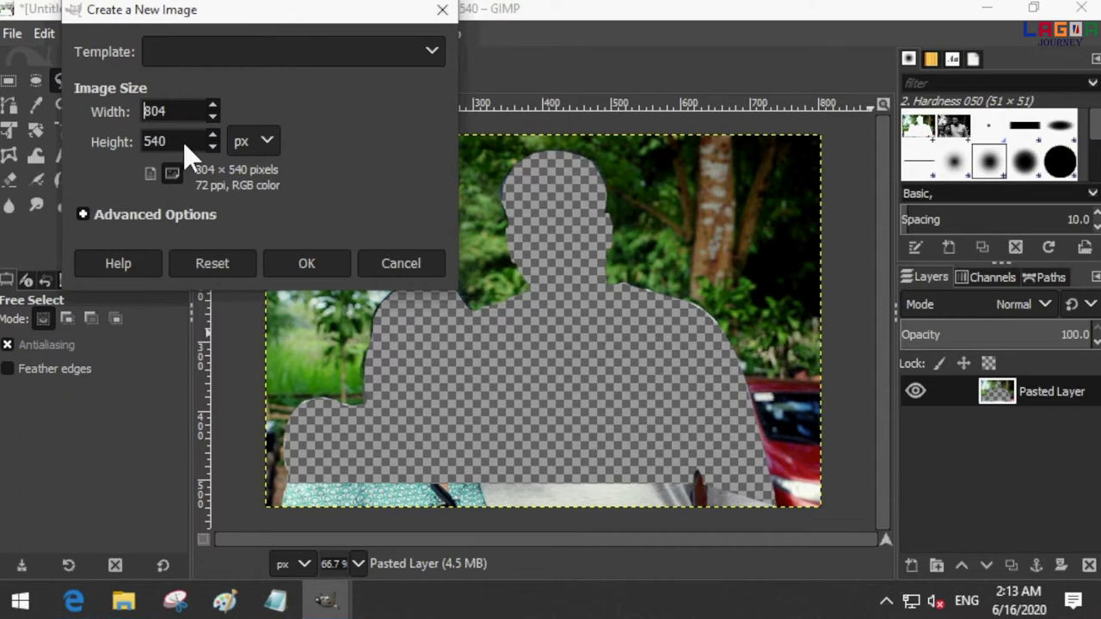
pyautogui.click(194, 54)
pyautogui.scroll(-5, 258, 525)
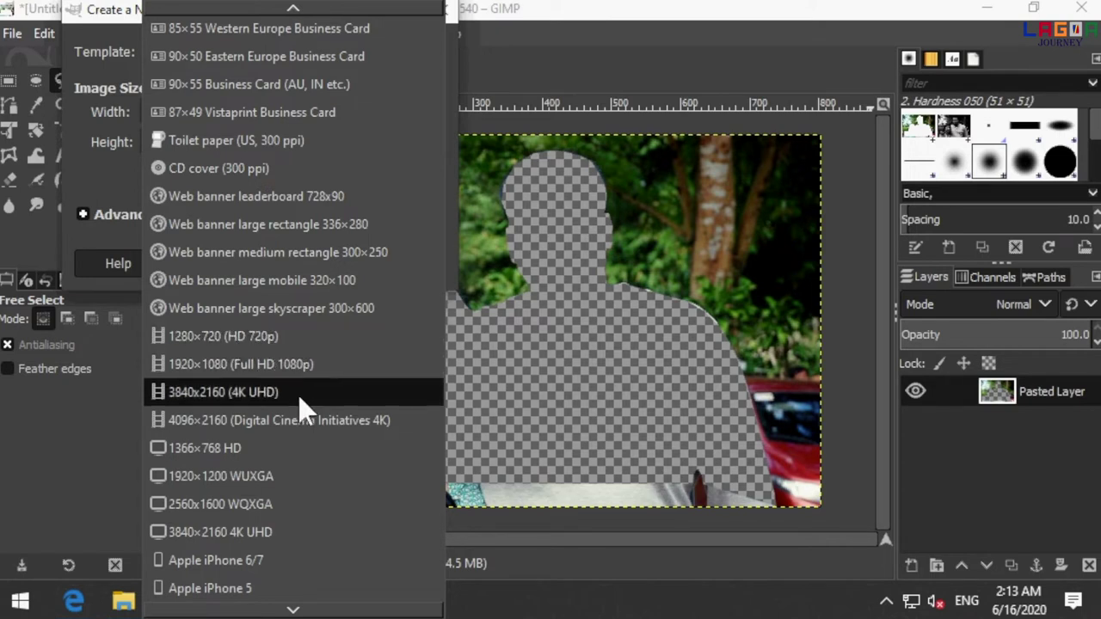
pyautogui.click(290, 337)
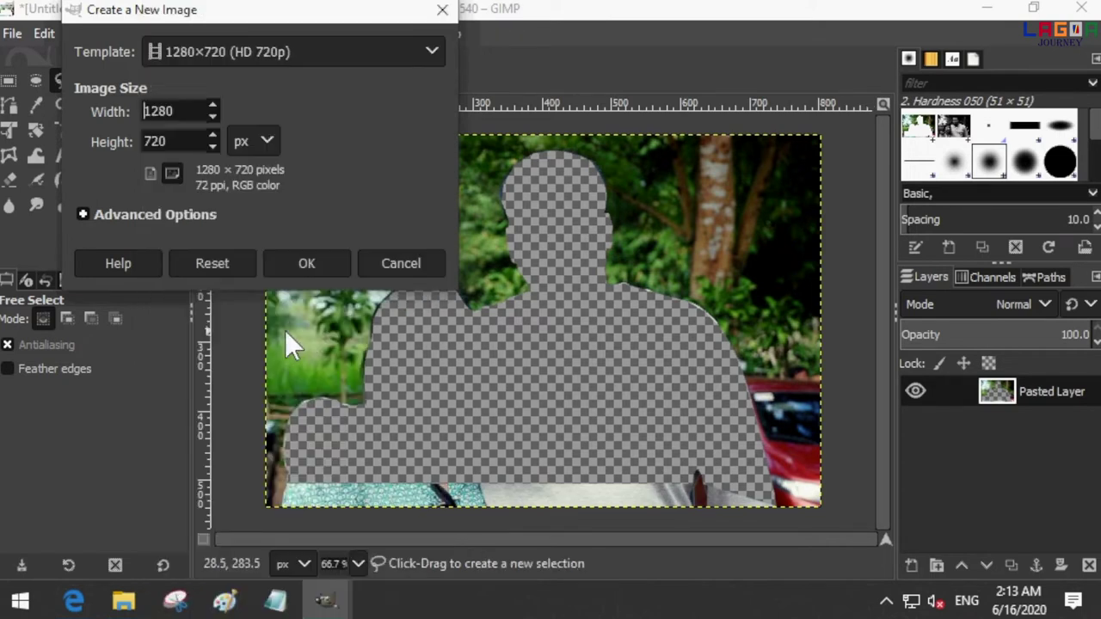
pyautogui.click(82, 214)
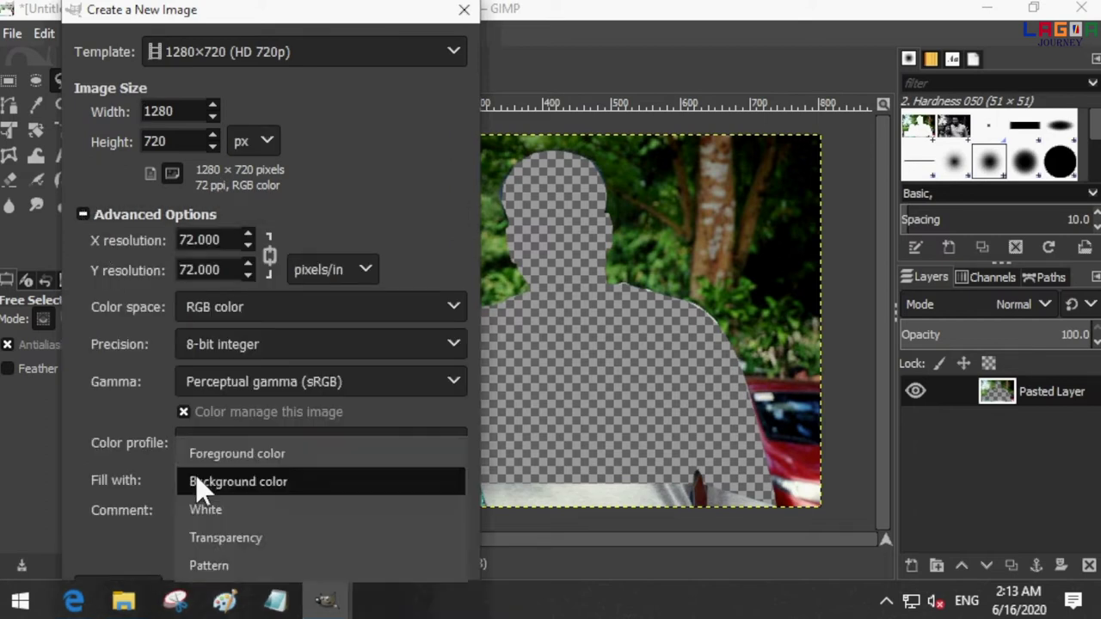
pyautogui.click(198, 478)
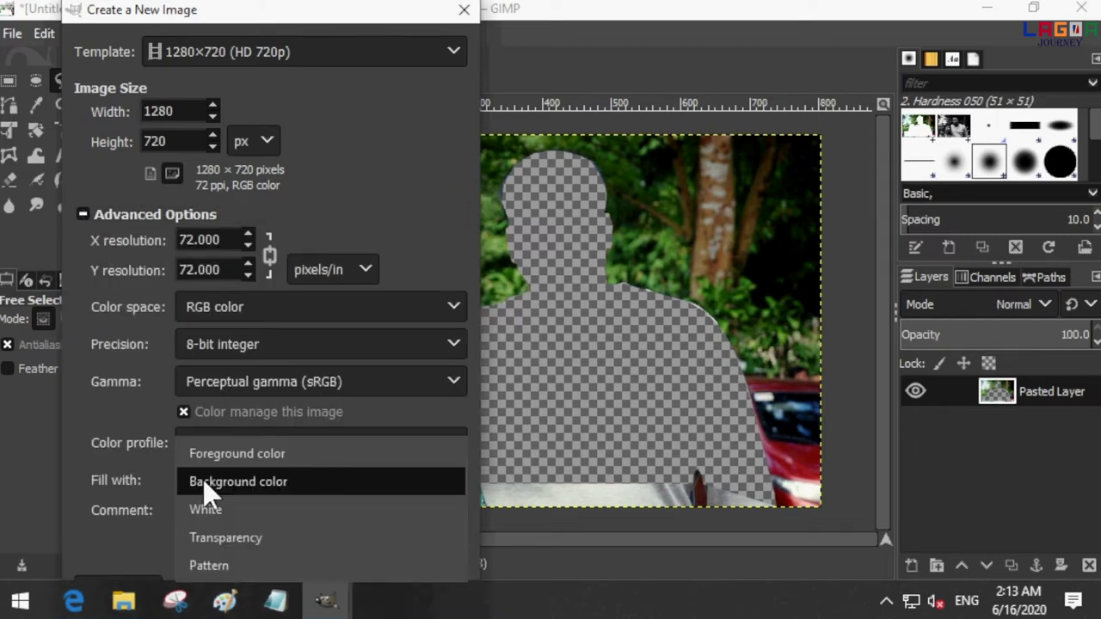
pyautogui.click(229, 542)
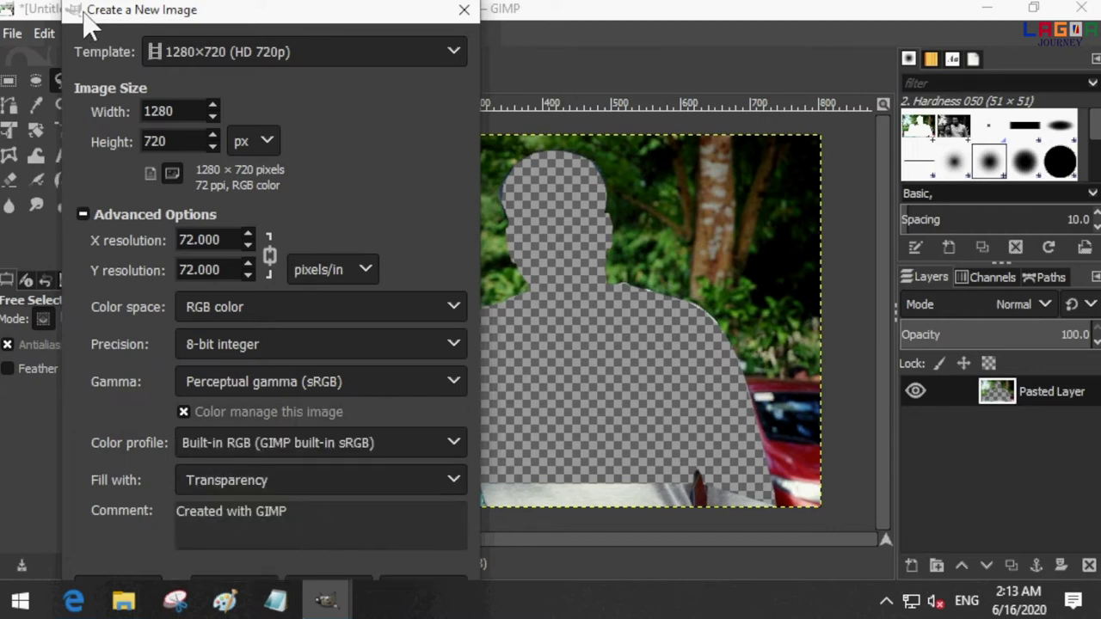
pyautogui.moveTo(86, 13); pyautogui.dragTo(76, 39)
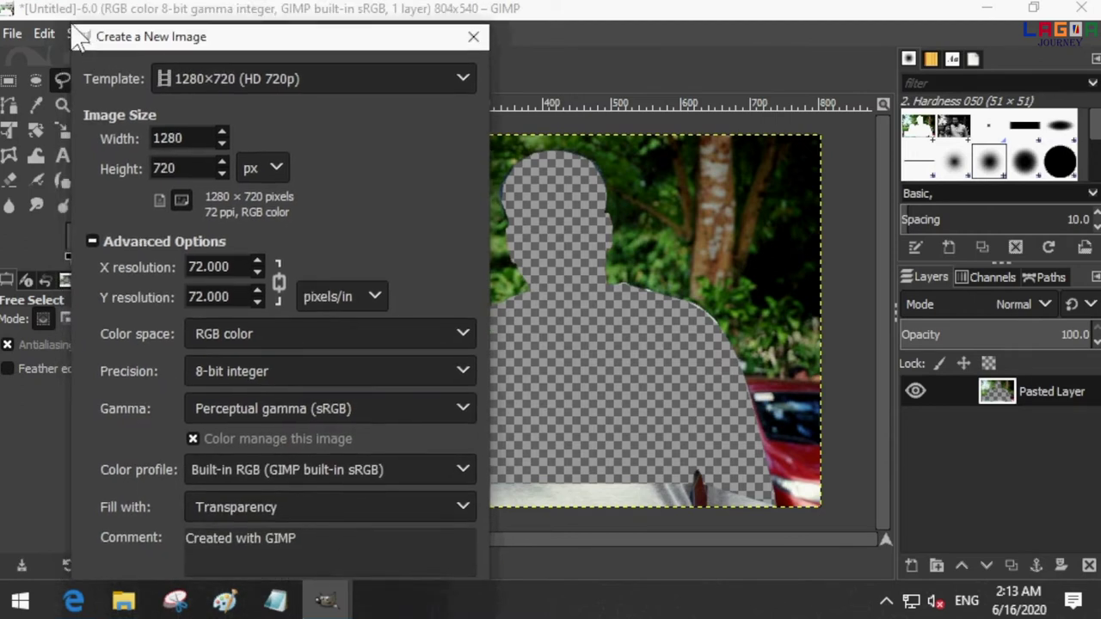
pyautogui.moveTo(179, 39); pyautogui.dragTo(130, 12)
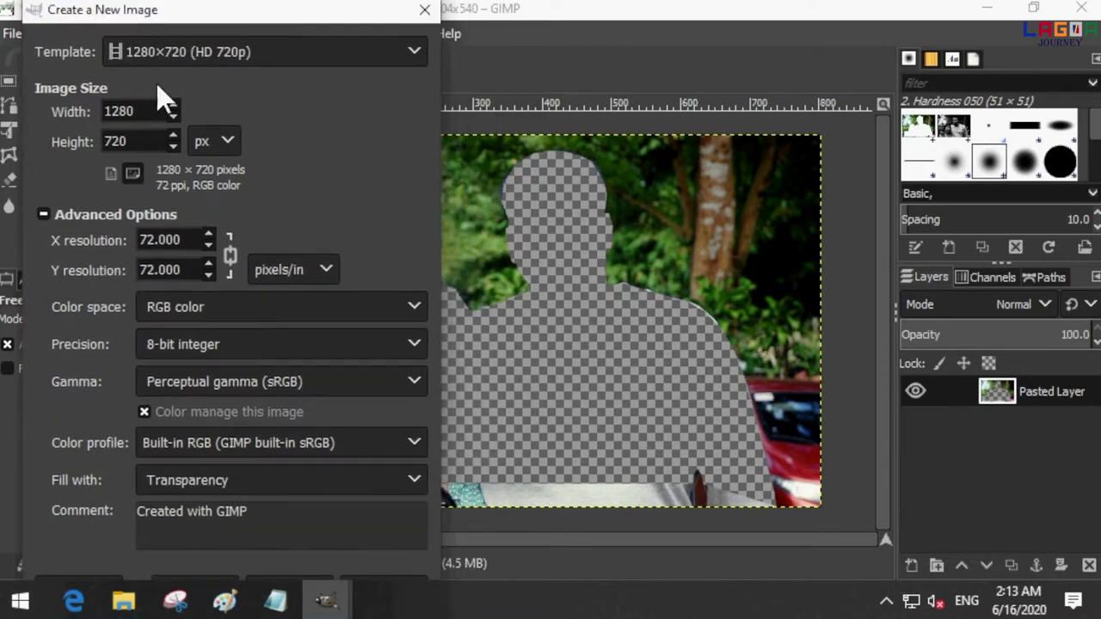
pyautogui.click(301, 574)
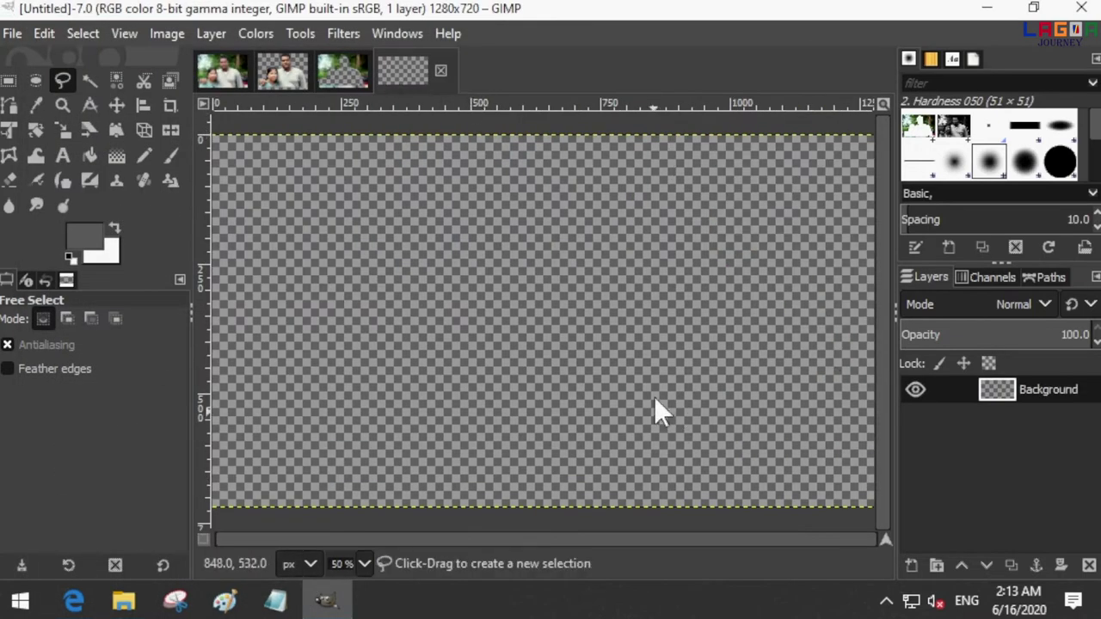
# Copy the cut-out couple and paste it into the new 1280×720 image
pyautogui.click(284, 76)
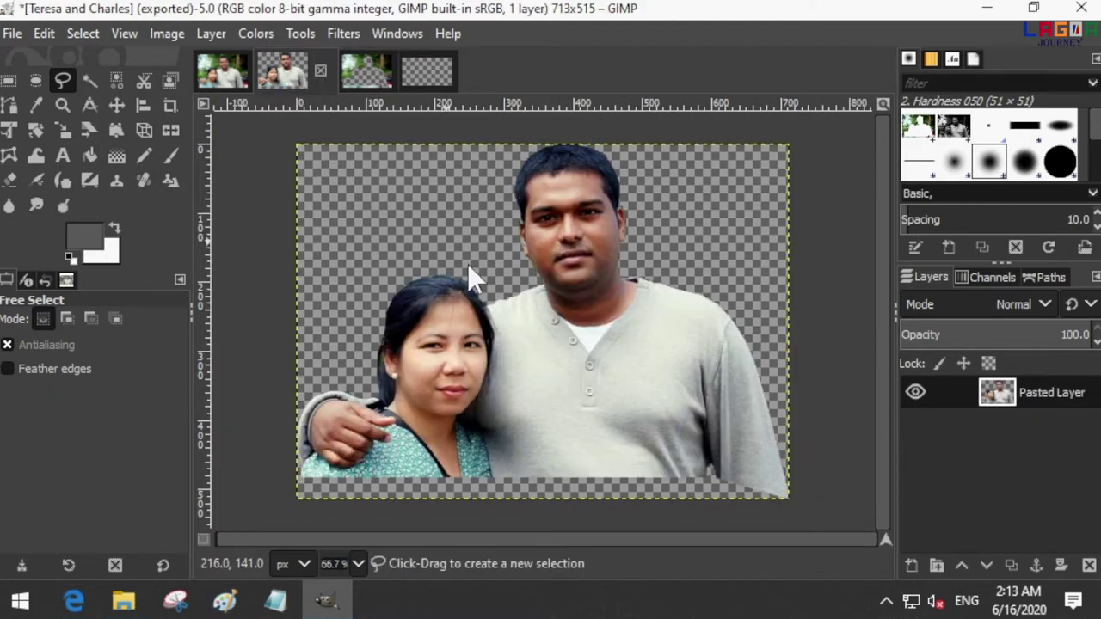
pyautogui.click(47, 34)
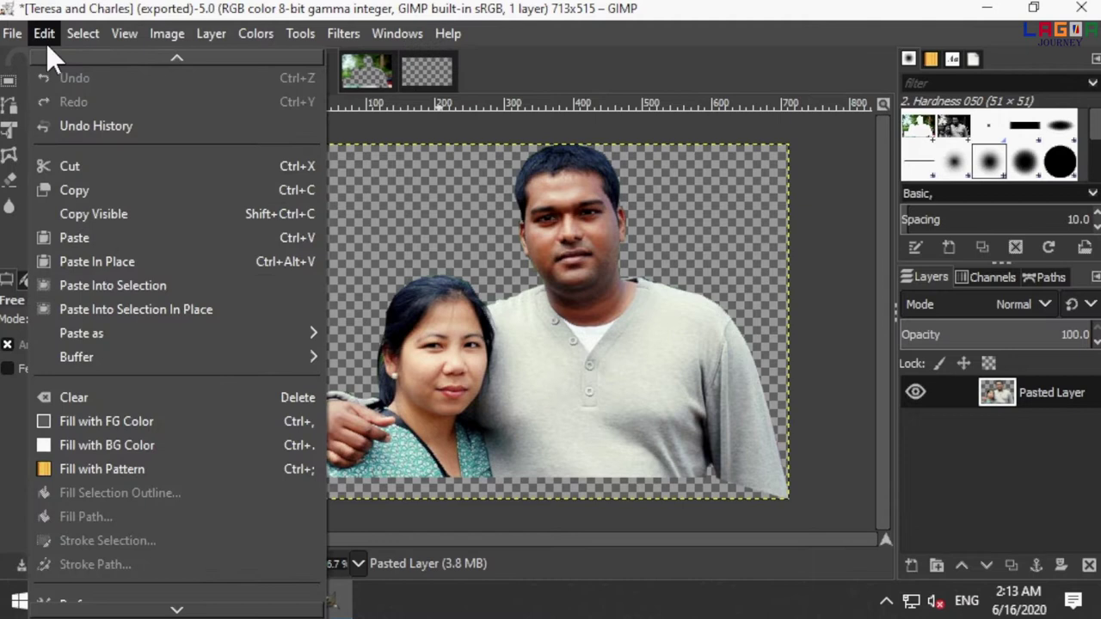
pyautogui.click(74, 190)
pyautogui.click(448, 77)
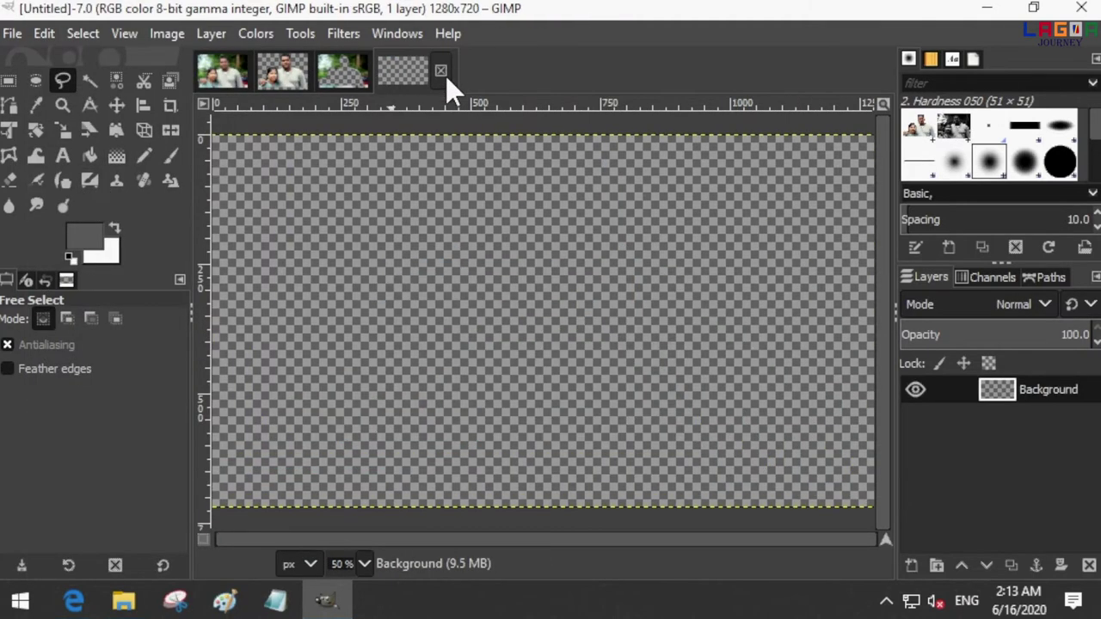
pyautogui.click(48, 34)
pyautogui.moveTo(172, 333)
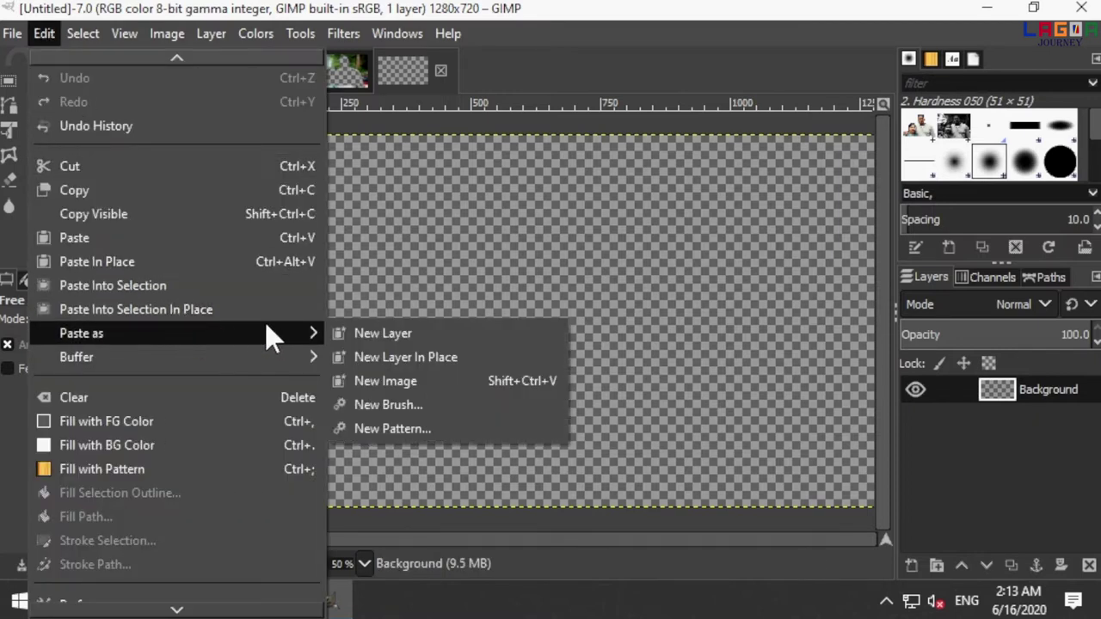
pyautogui.click(192, 239)
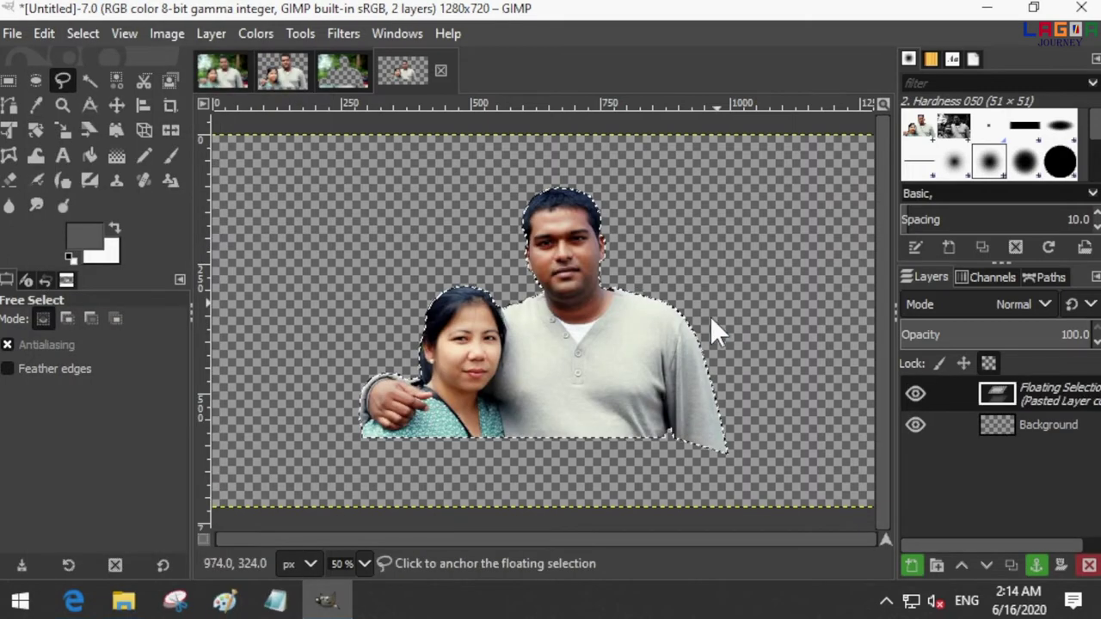
# Anchor the pasted couple onto the Background layer
pyautogui.rightClick(1040, 393)
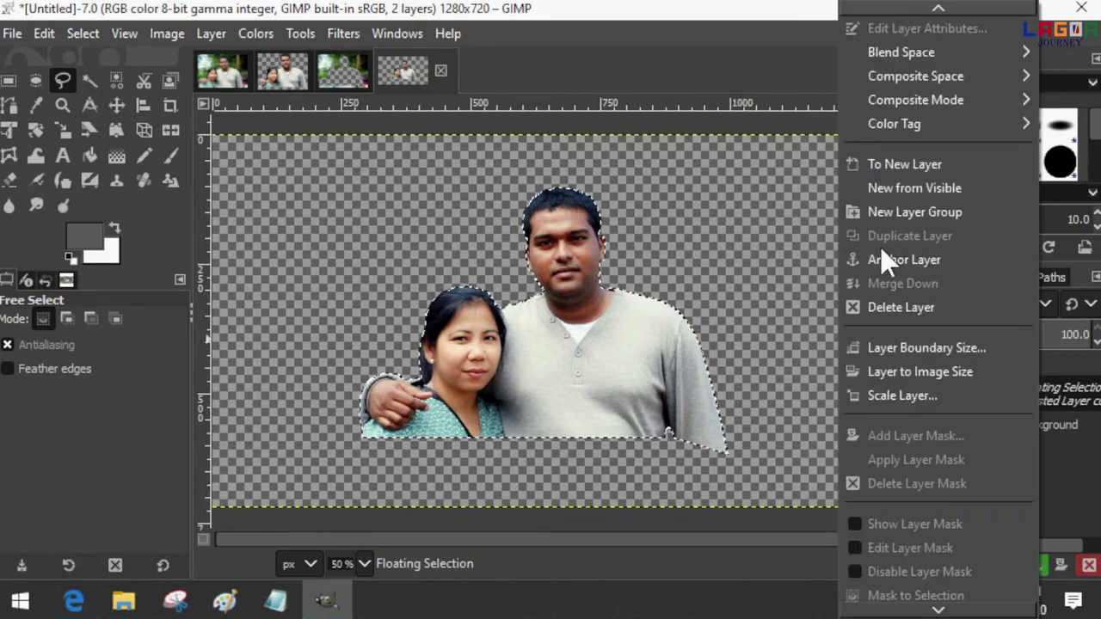
pyautogui.click(946, 259)
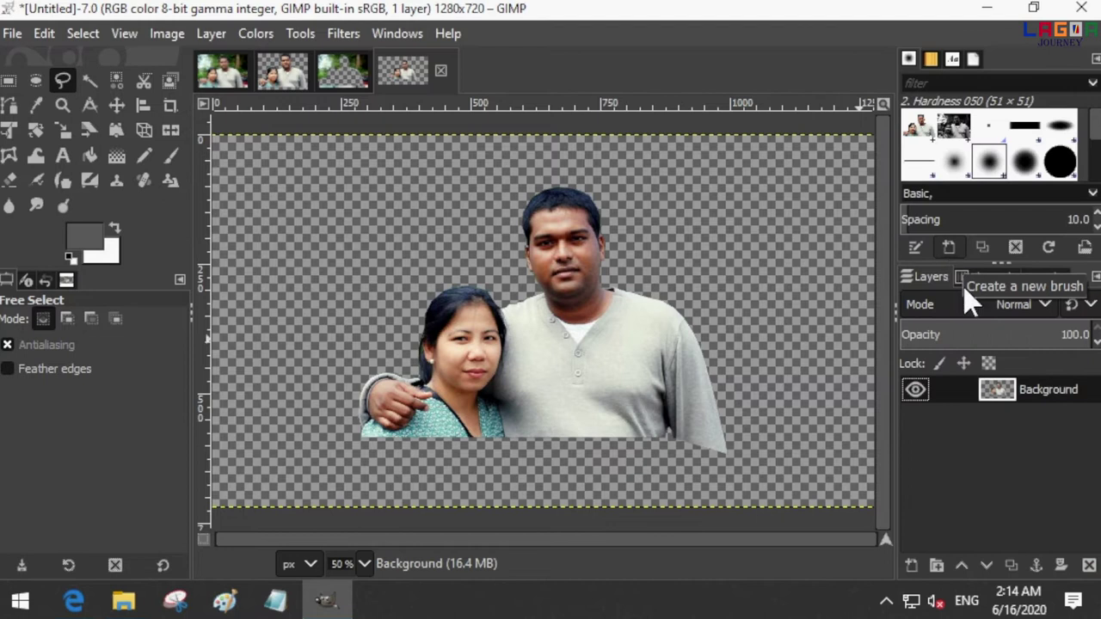
pyautogui.rightClick(1039, 404)
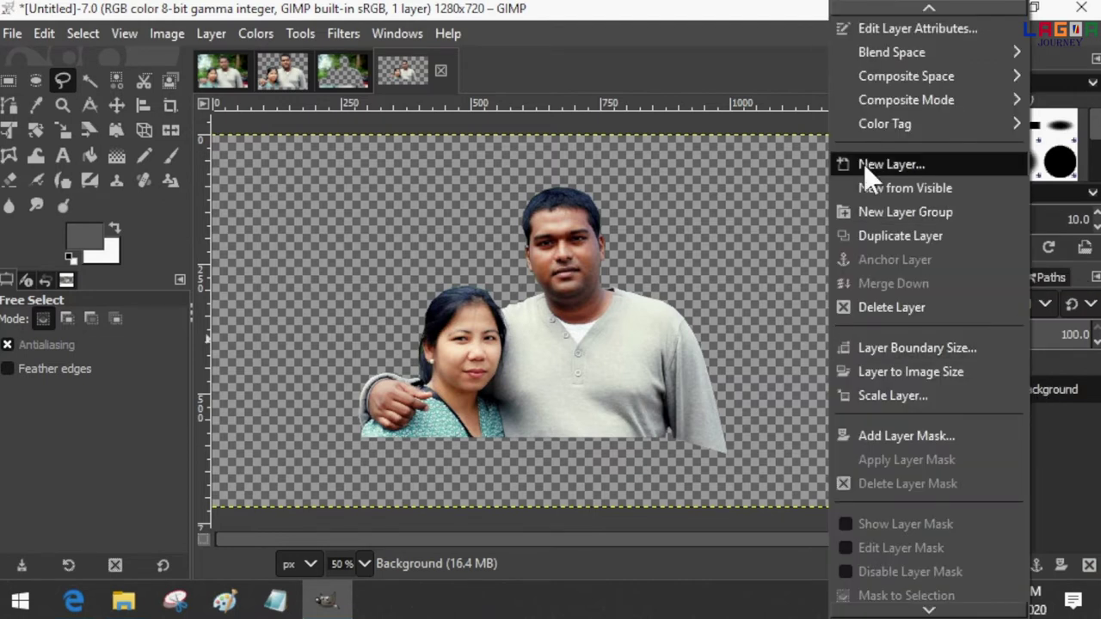
# Add a new layer filled with White
pyautogui.click(926, 162)
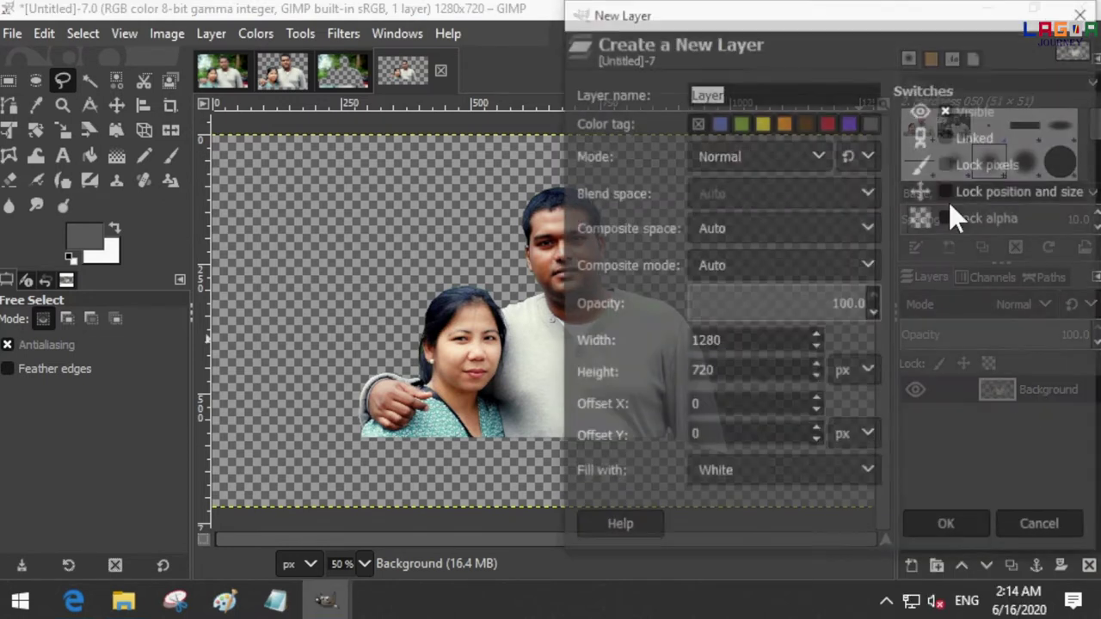
pyautogui.click(717, 472)
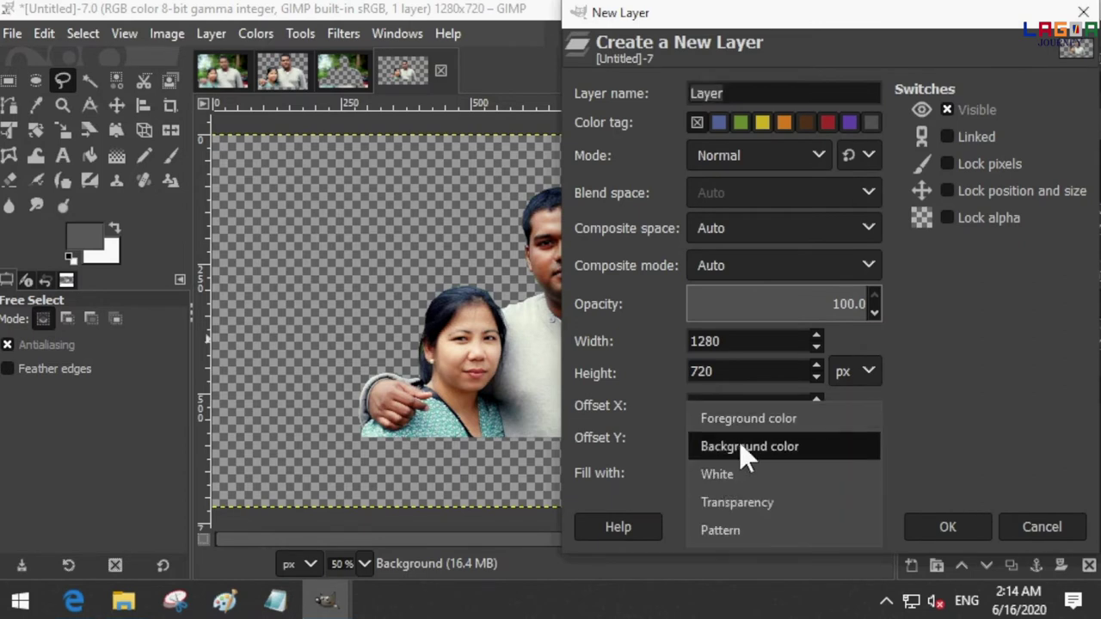
pyautogui.click(724, 475)
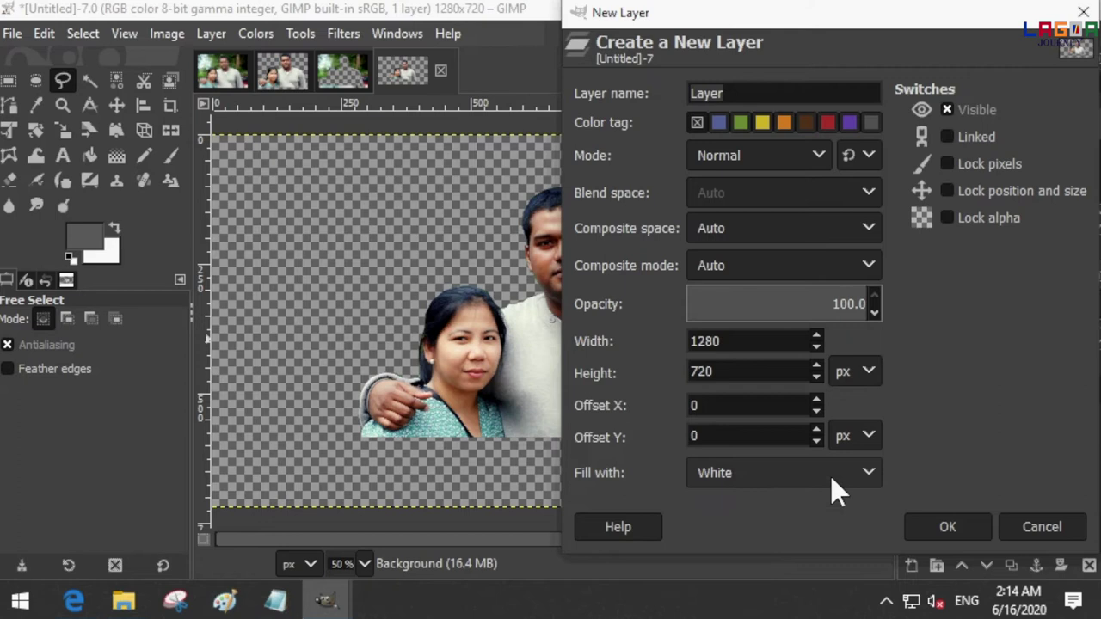
pyautogui.click(942, 530)
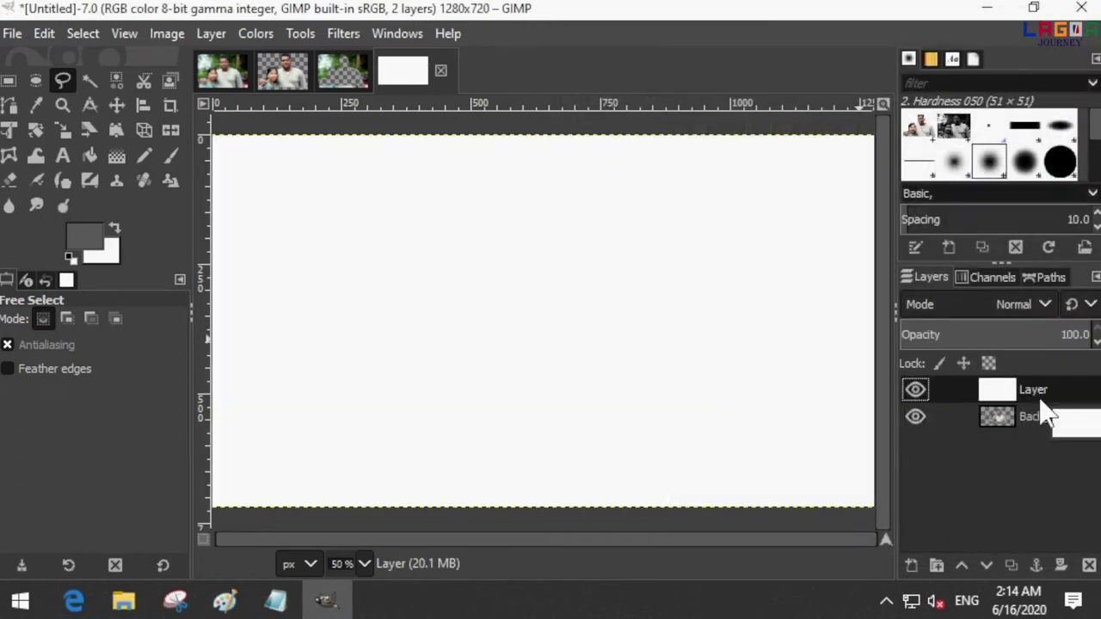
# Move the white layer beneath the couple, check both layers' visibility, and choose Bucket Fill
pyautogui.moveTo(1043, 400); pyautogui.dragTo(1019, 445)
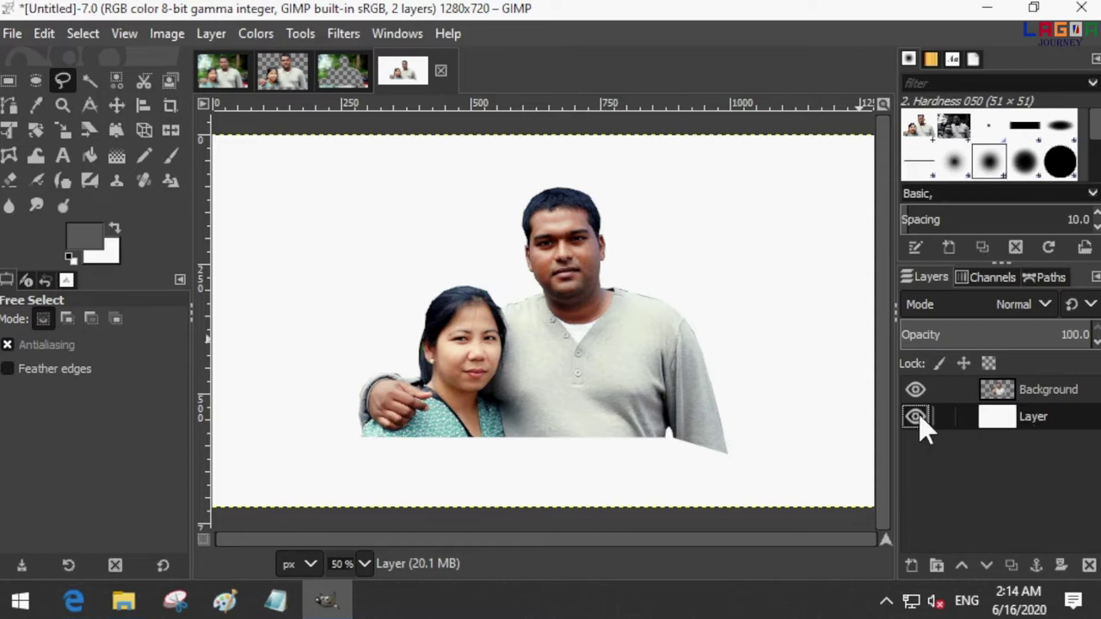
pyautogui.click(914, 389)
pyautogui.click(914, 416)
pyautogui.click(89, 156)
pyautogui.click(86, 241)
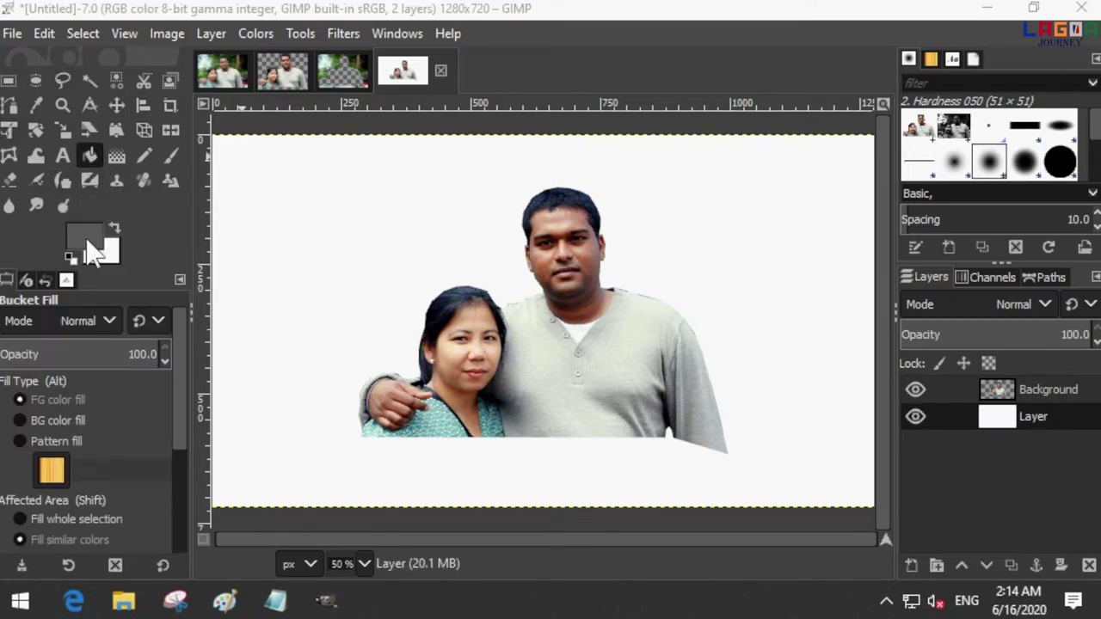
# Pick a dark red foreground colour and bucket-fill the white backdrop layer with it
pyautogui.moveTo(106, 188)
pyautogui.mouseDown()
pyautogui.moveTo(53, 186)
pyautogui.moveTo(138, 152)
pyautogui.moveTo(147, 243)
pyautogui.moveTo(161, 234)
pyautogui.mouseUp()
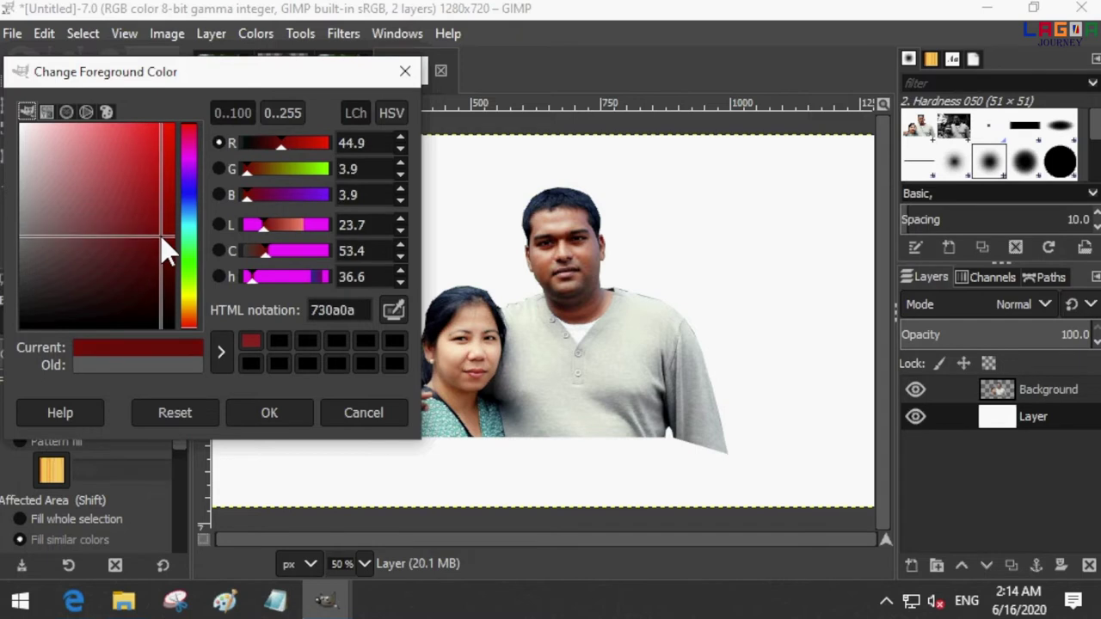
pyautogui.click(276, 409)
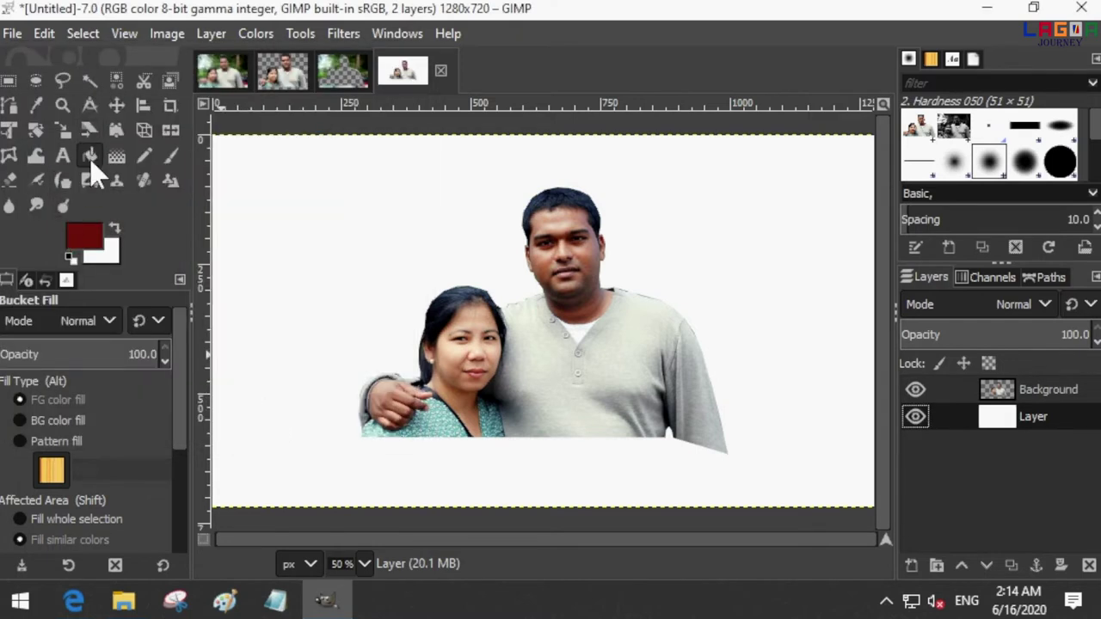
pyautogui.click(364, 214)
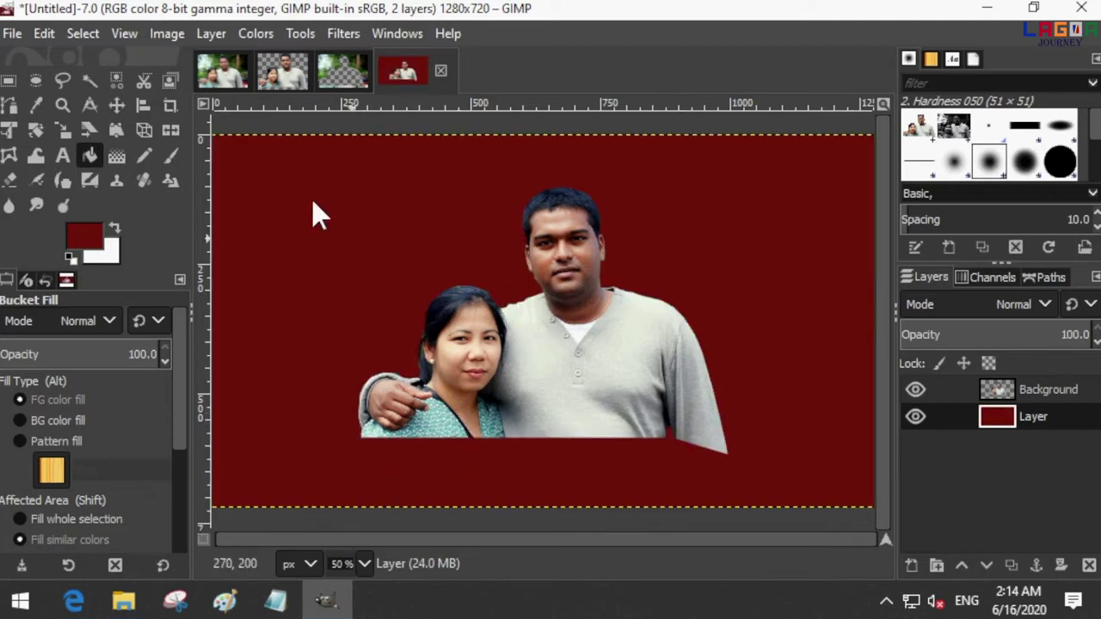
pyautogui.click(63, 156)
# Draw a white text box and type the caption 'This is how we can do simple crop'
pyautogui.moveTo(270, 177)
pyautogui.mouseDown()
pyautogui.moveTo(550, 262)
pyautogui.moveTo(473, 277)
pyautogui.moveTo(471, 266)
pyautogui.mouseUp()
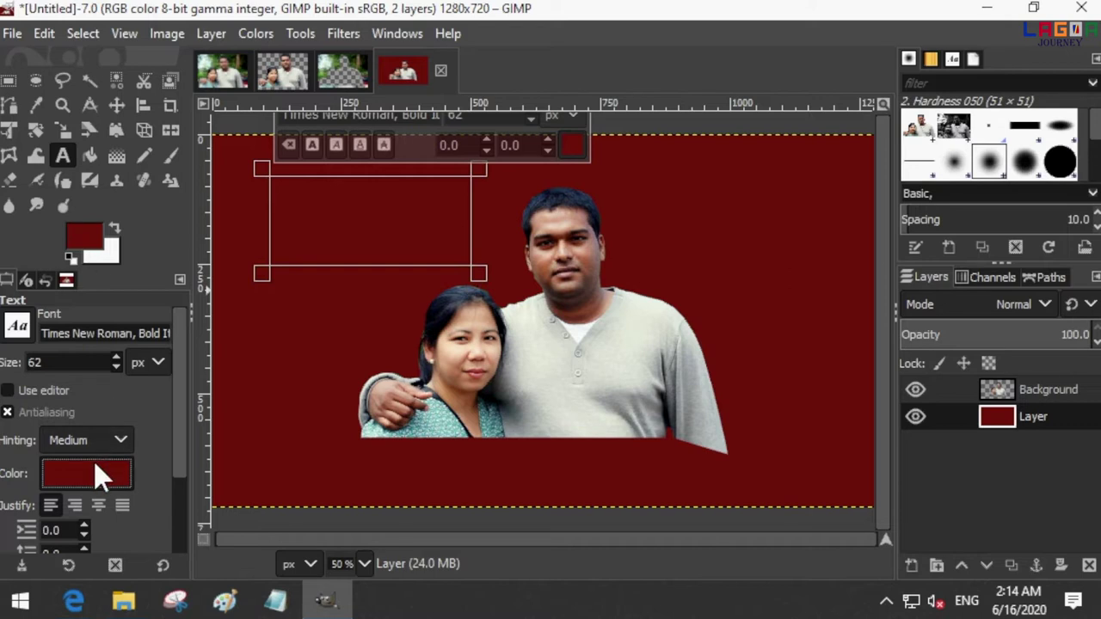
pyautogui.click(96, 465)
pyautogui.moveTo(76, 415); pyautogui.dragTo(2, 268)
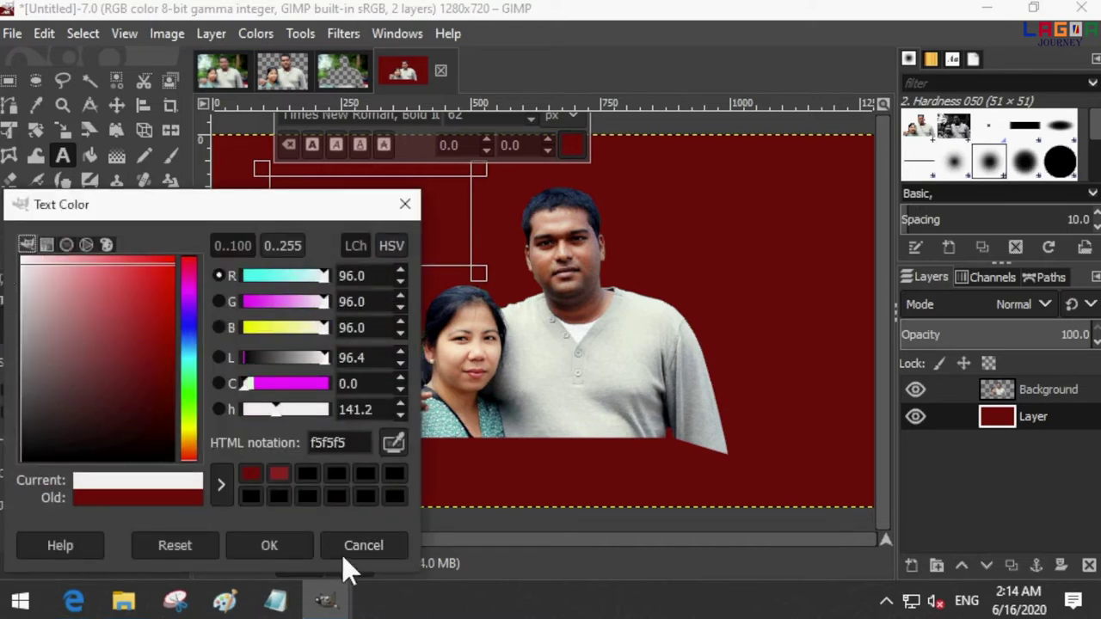
pyautogui.click(293, 544)
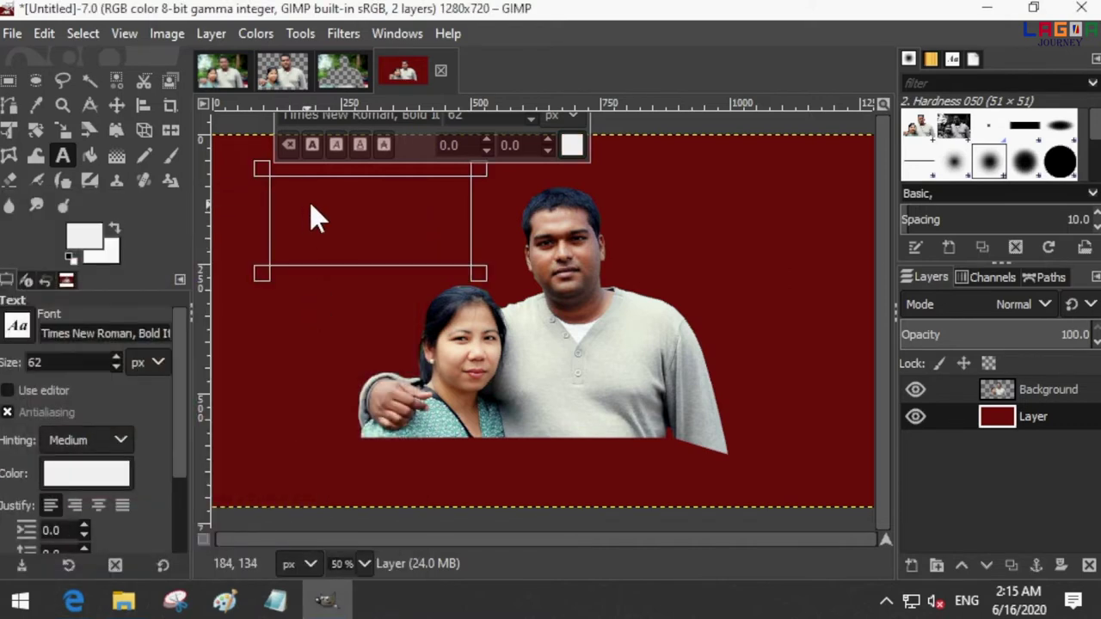
pyautogui.write('This is ')
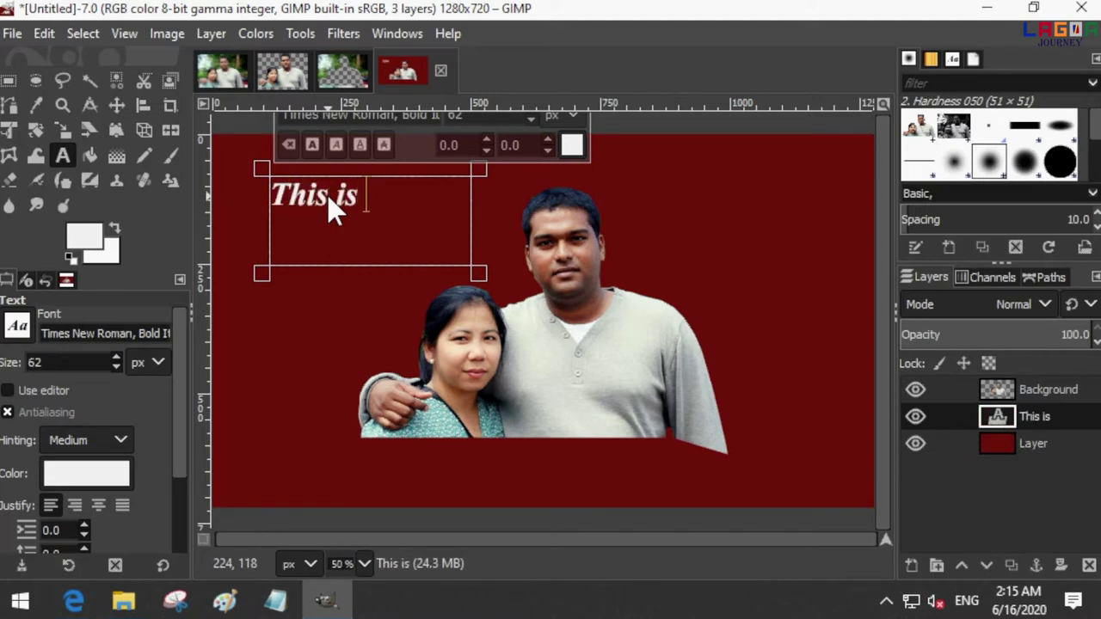
pyautogui.write('how we can do simple')
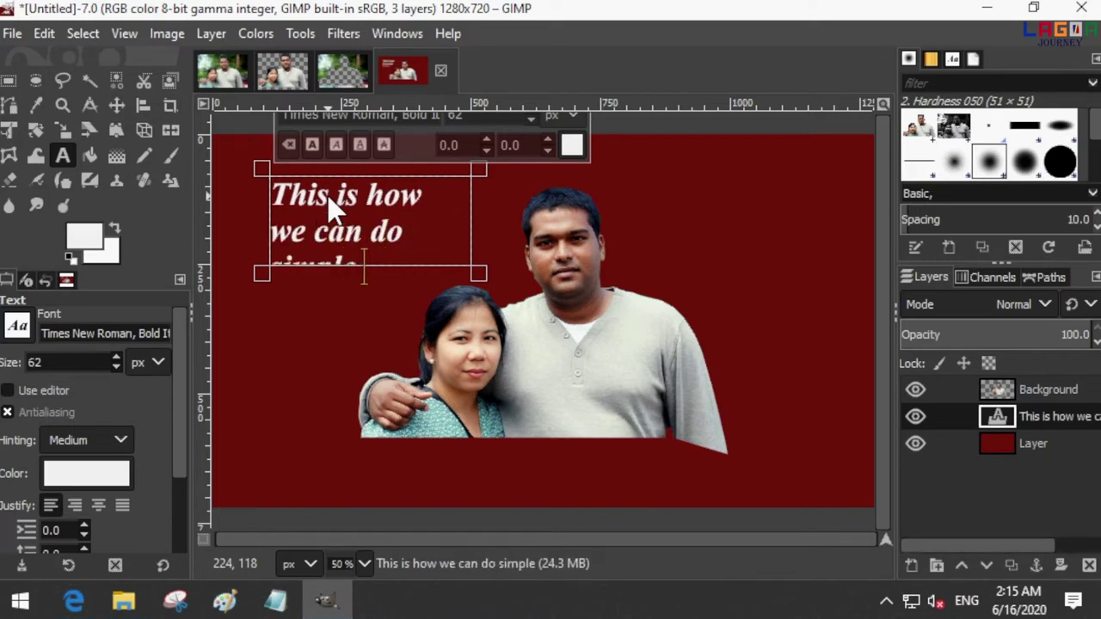
pyautogui.write(' crop')
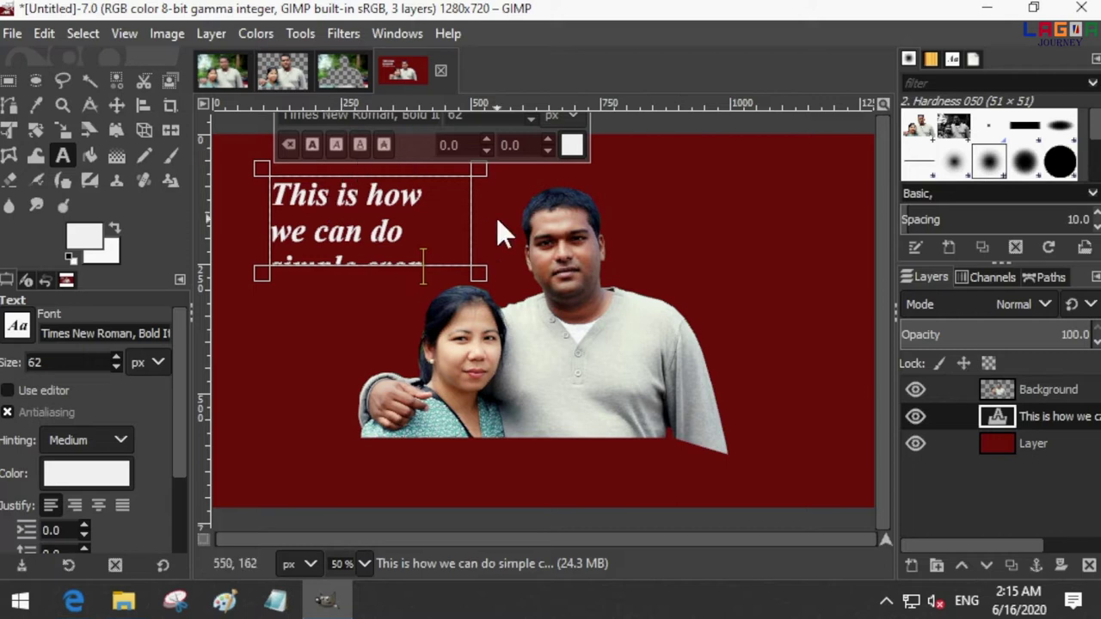
# Enlarge the caption box so all lines show and position it upper-left
pyautogui.moveTo(355, 273); pyautogui.dragTo(348, 362)
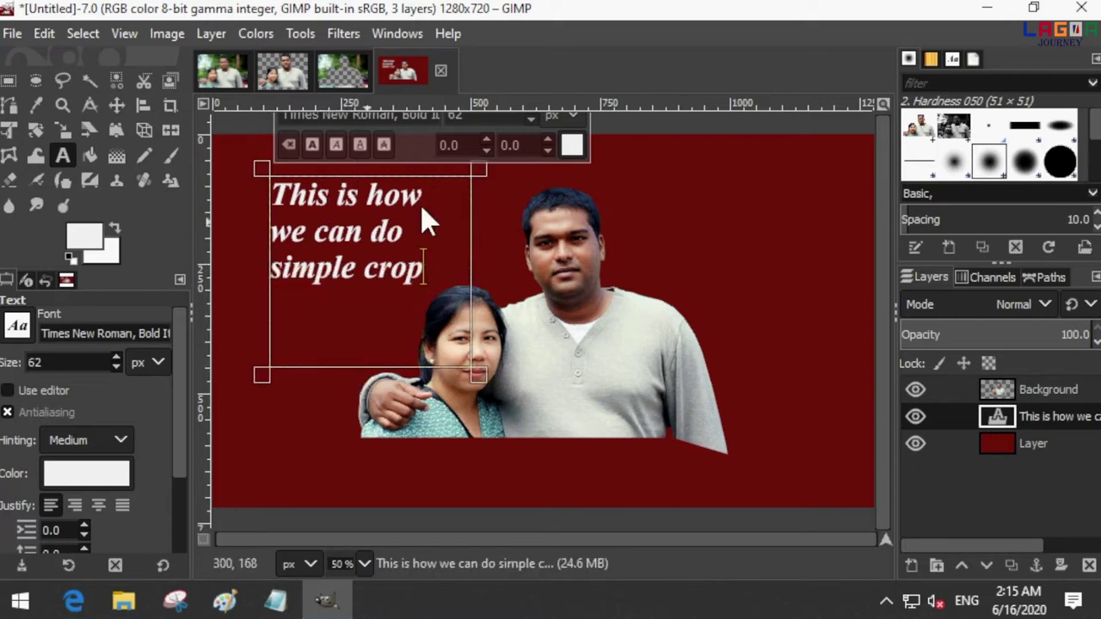
pyautogui.click(681, 150)
pyautogui.click(690, 237)
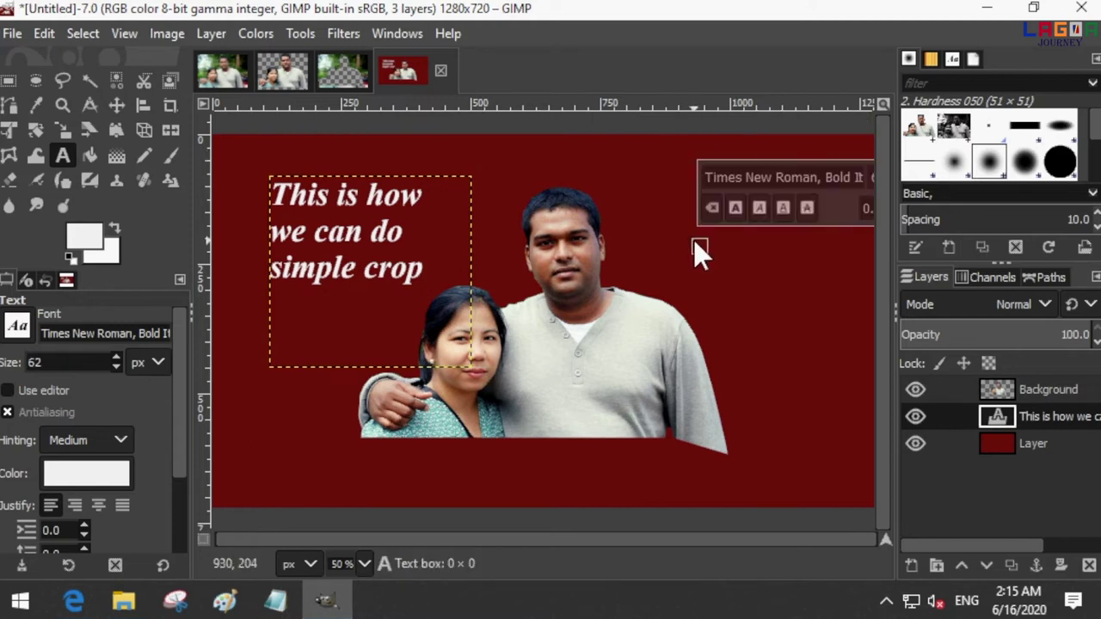
pyautogui.click(705, 285)
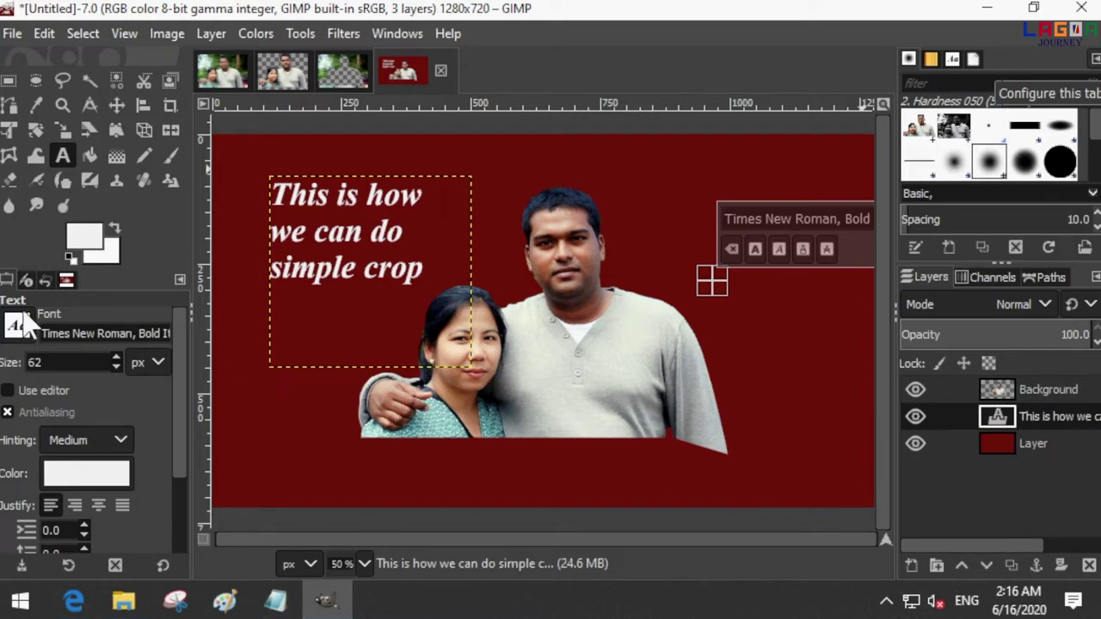
pyautogui.doubleClick(422, 267)
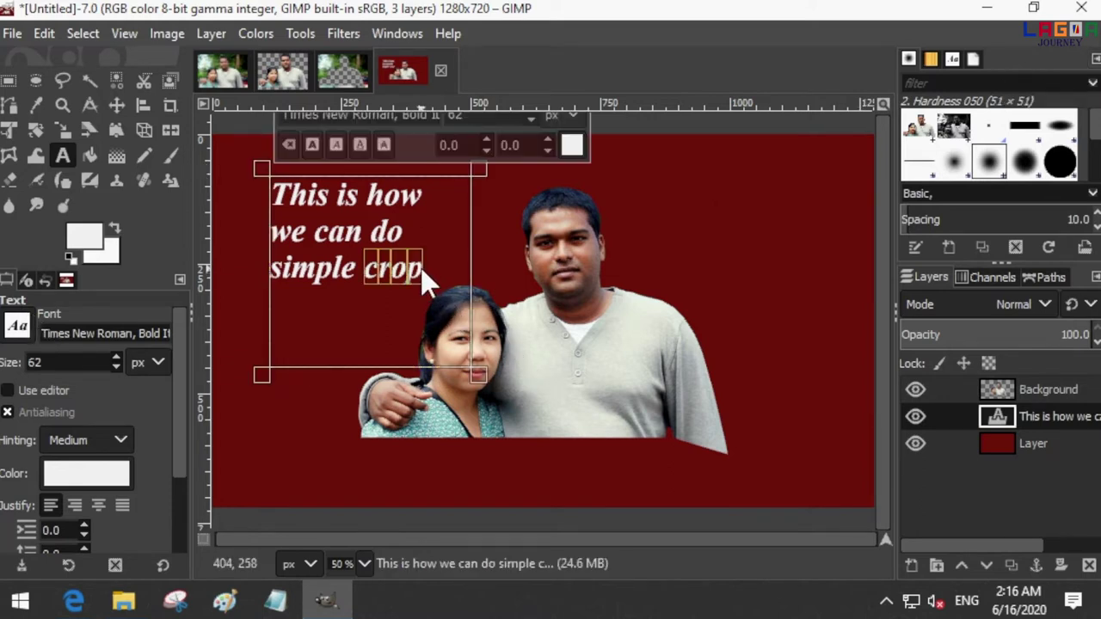
# Replace the caption with 'NOW lets crop one more pic and then create thumbnail for youtube'
pyautogui.moveTo(427, 277); pyautogui.dragTo(186, 163)
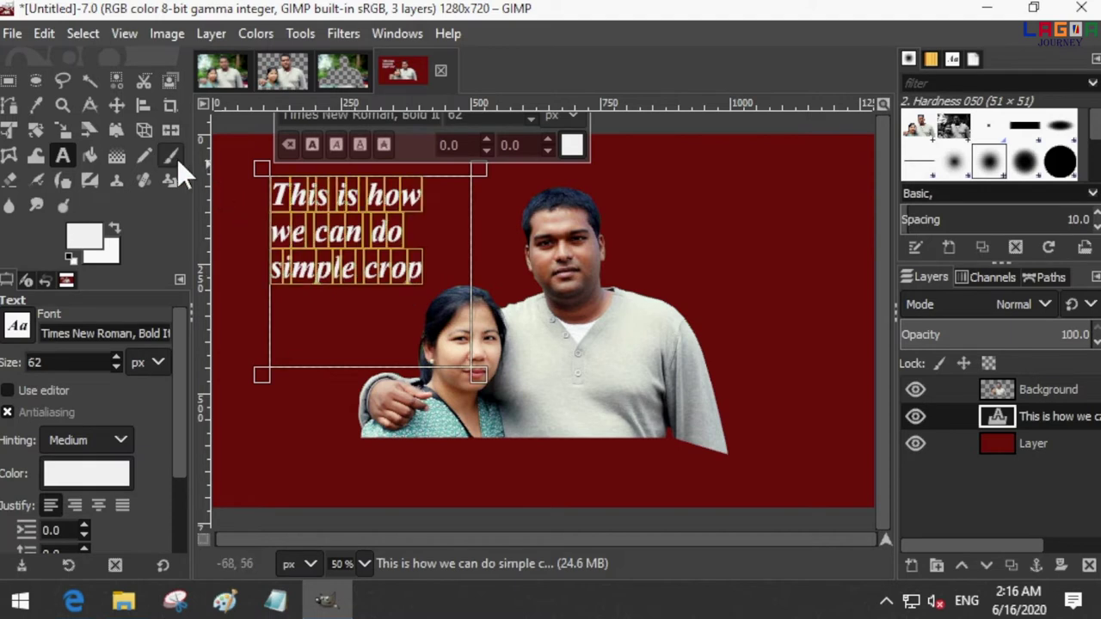
pyautogui.press('Delete')
pyautogui.write('NOW lets cre')
pyautogui.press('BackSpace')
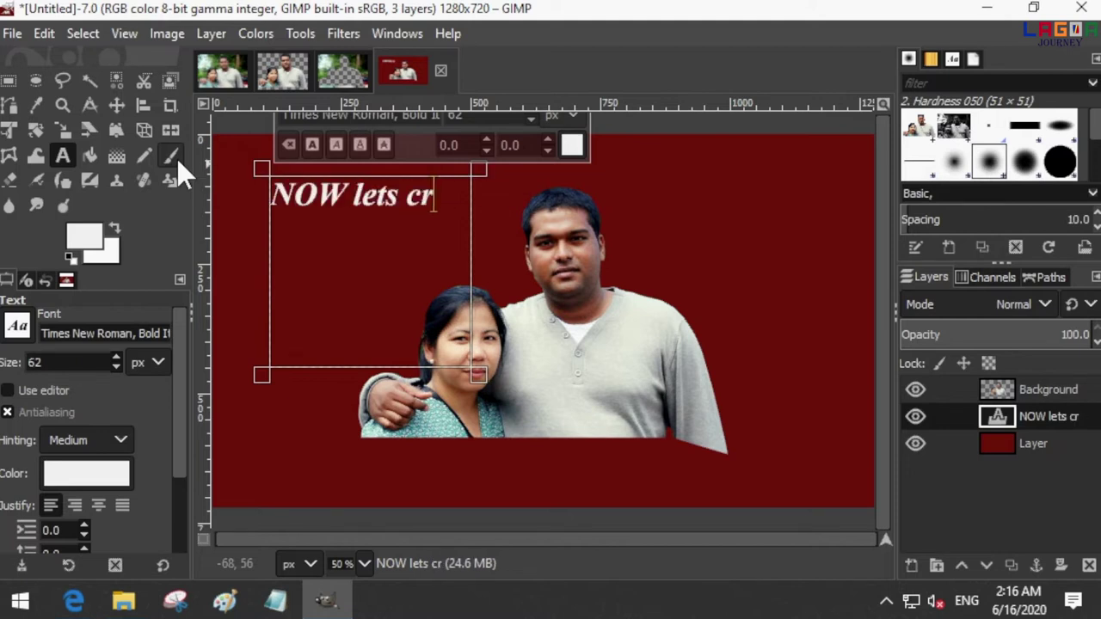
pyautogui.write('op one more')
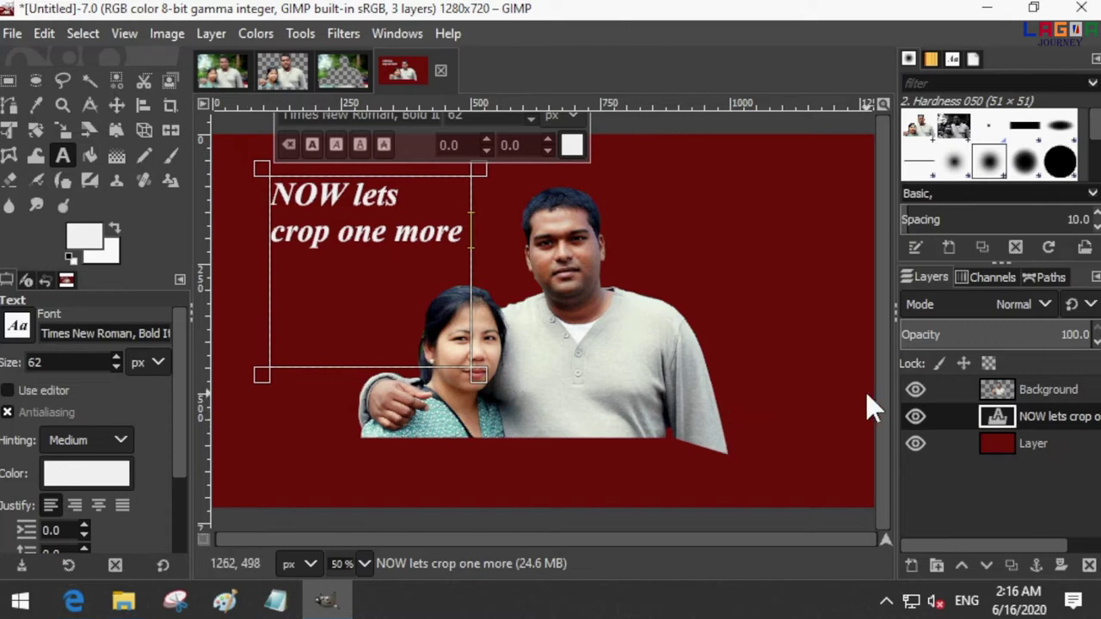
pyautogui.write('pic a')
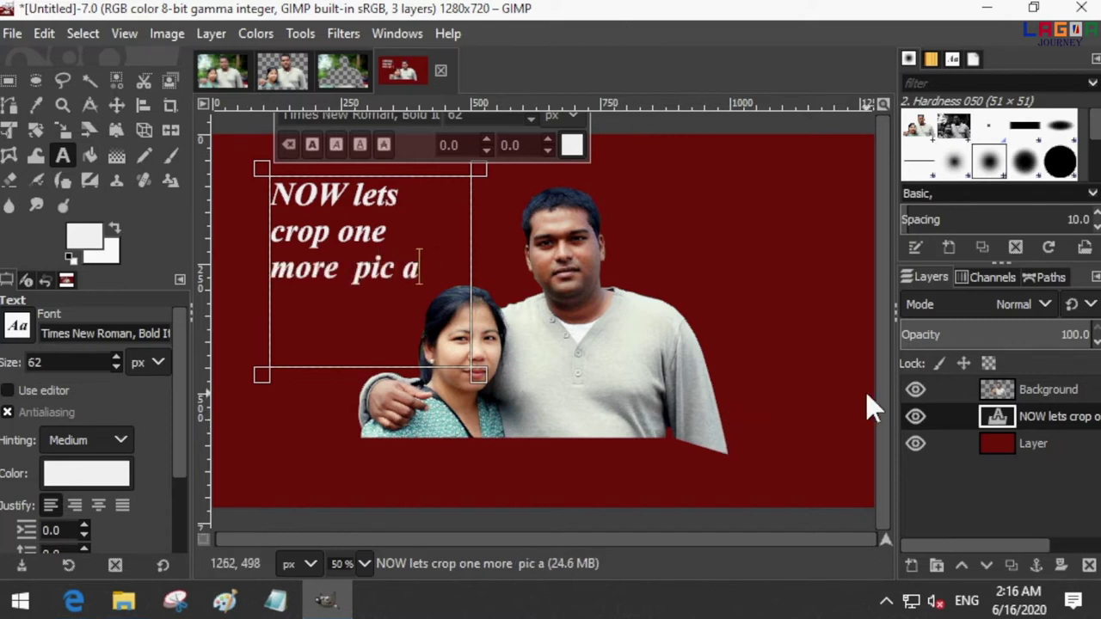
pyautogui.write('nd then')
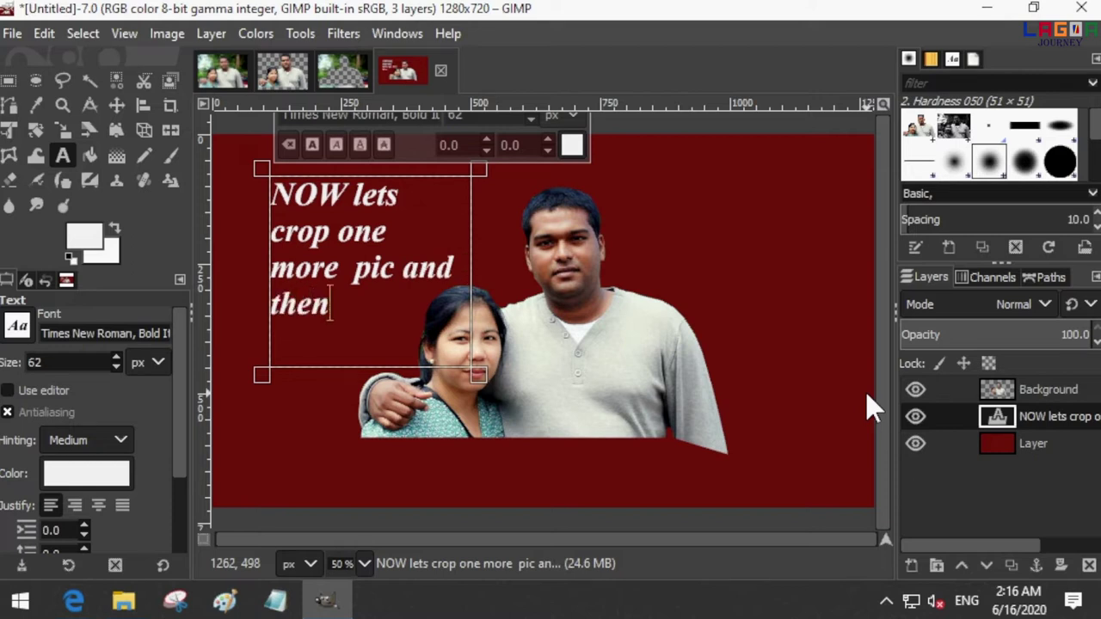
pyautogui.write(' m')
pyautogui.press('BackSpace')
pyautogui.write('create t')
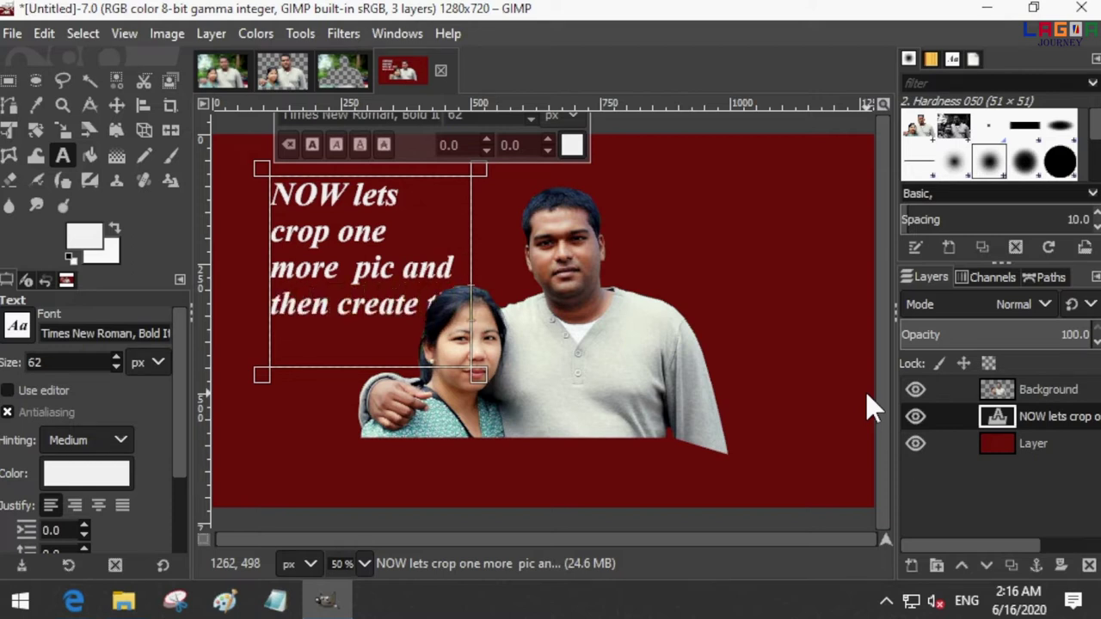
pyautogui.write('humbnail f')
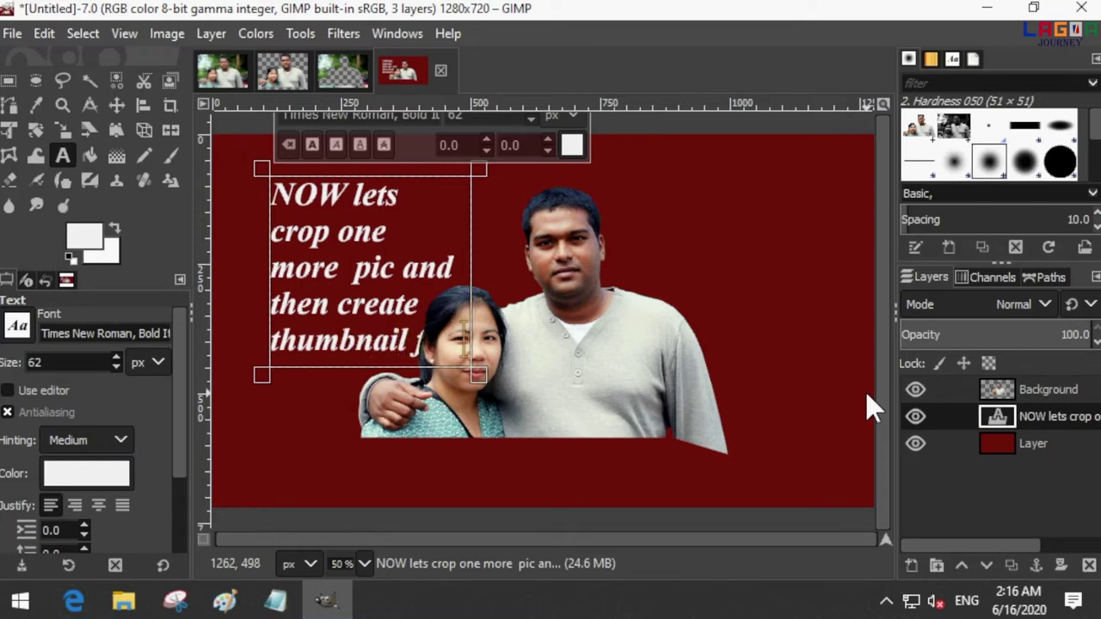
pyautogui.write('or')
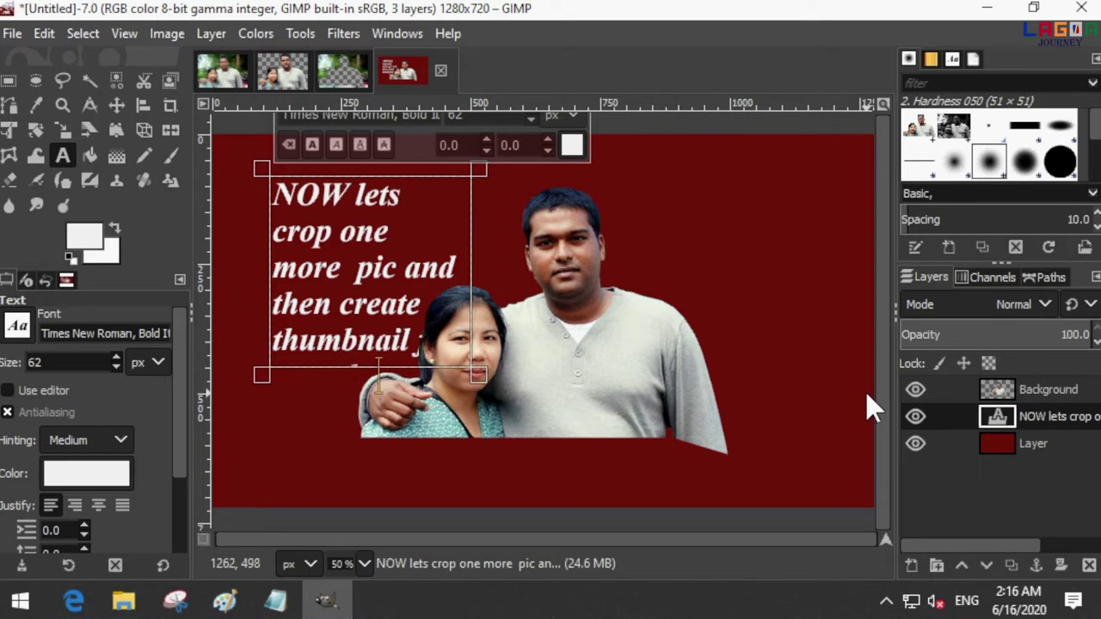
# Widen the caption box to two lines, hide the couple layer, and move the caption lower
pyautogui.moveTo(401, 378); pyautogui.dragTo(401, 472)
pyautogui.moveTo(473, 311); pyautogui.dragTo(799, 283)
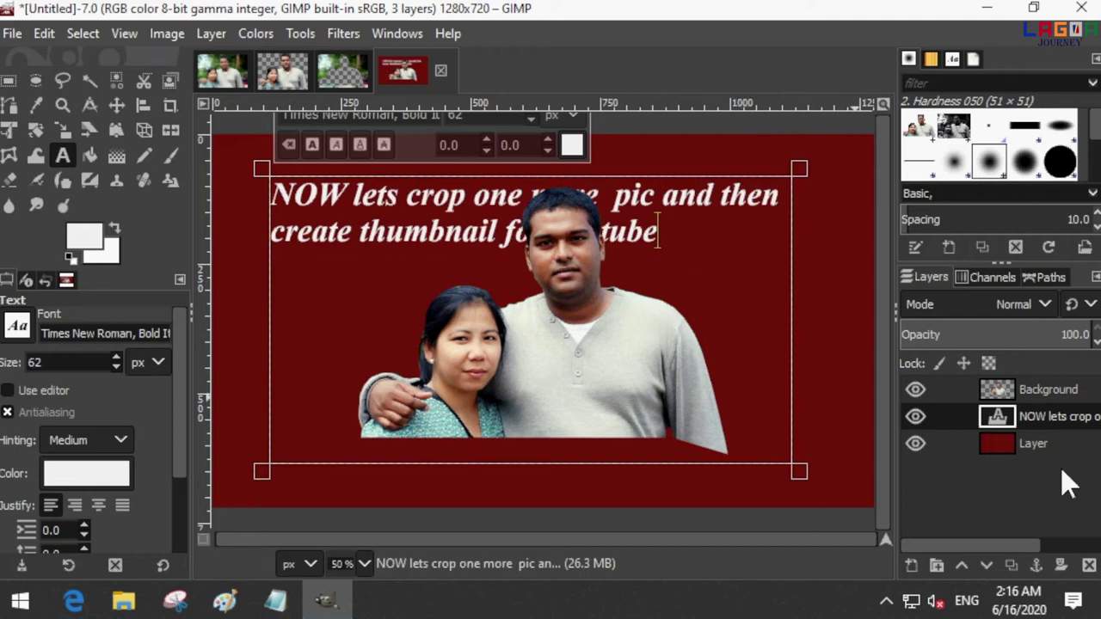
pyautogui.click(915, 390)
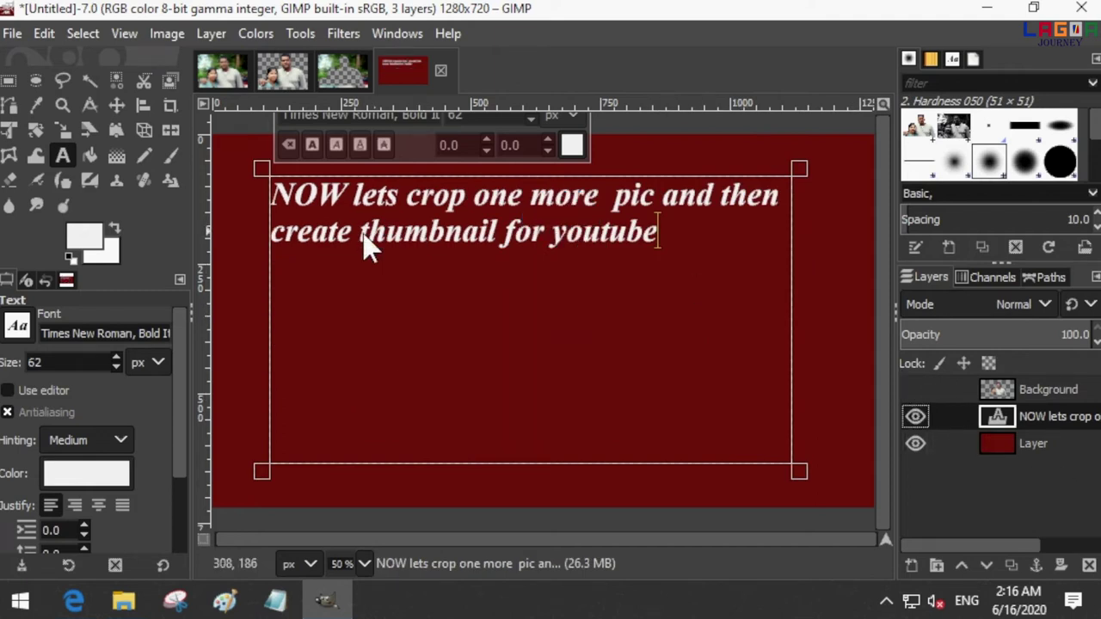
pyautogui.moveTo(698, 167); pyautogui.dragTo(704, 215)
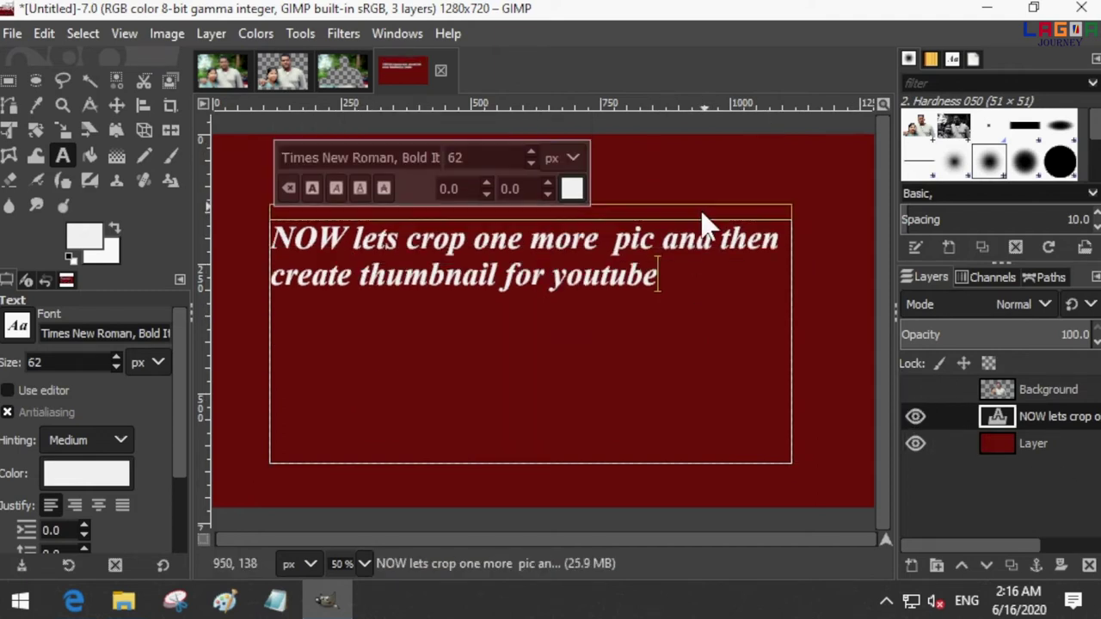
pyautogui.click(15, 34)
# Open IMG_0256 (18).jpg from Pictures and convert it to built-in sRGB
pyautogui.click(58, 110)
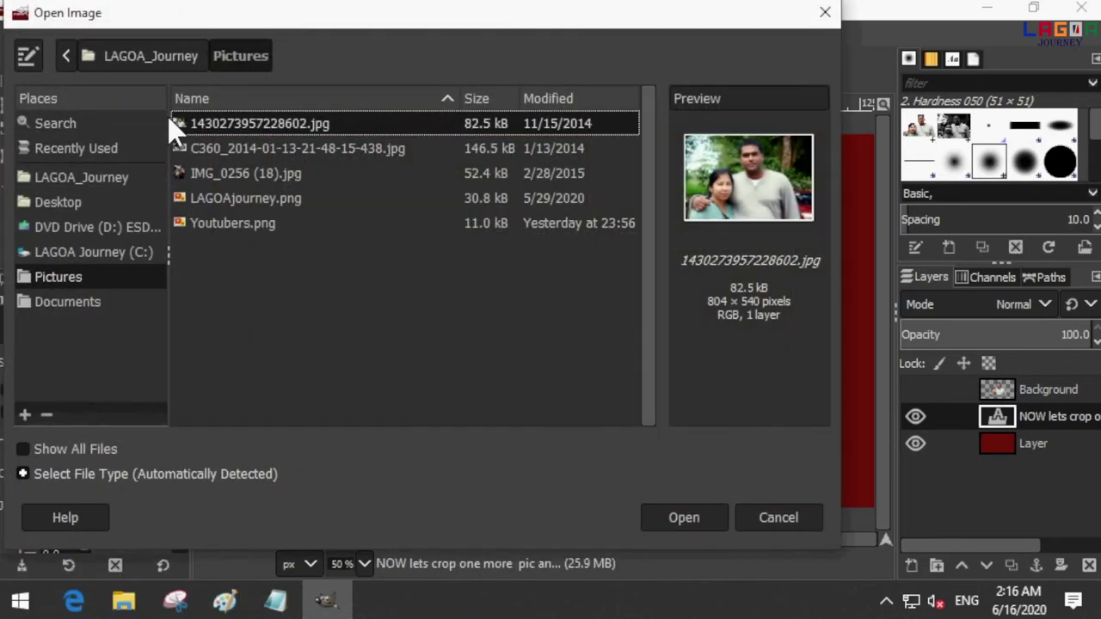
pyautogui.click(311, 151)
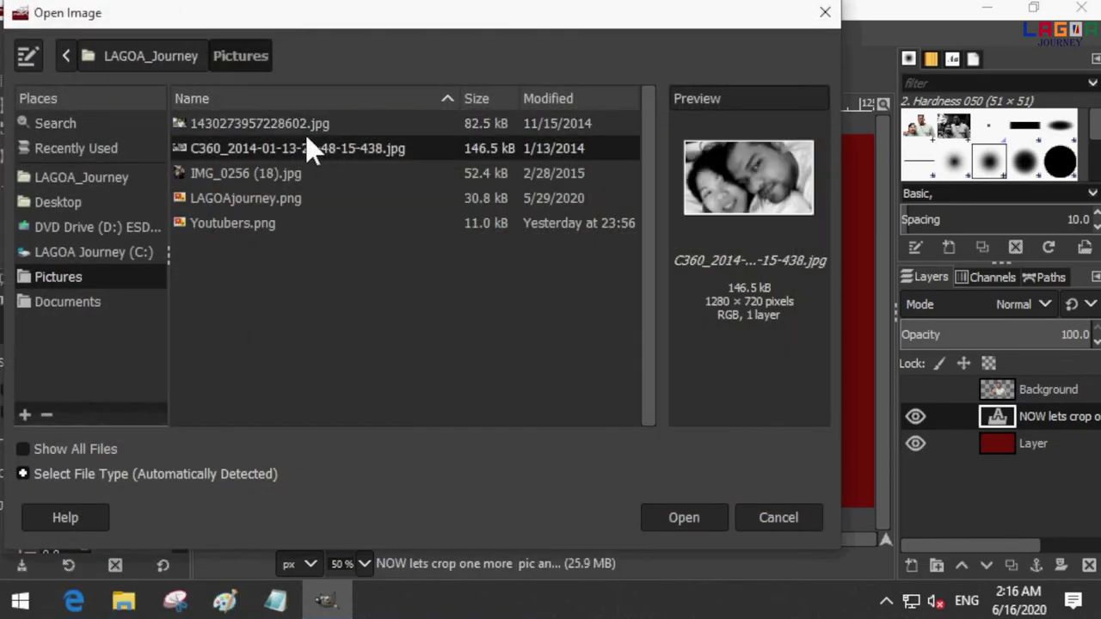
pyautogui.click(286, 179)
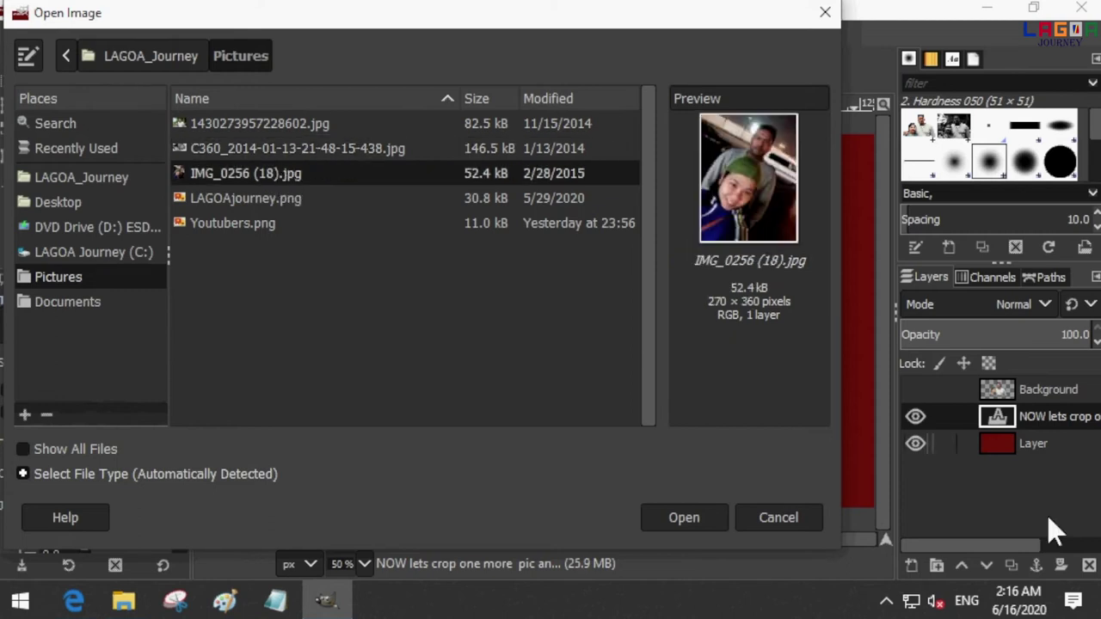
pyautogui.click(696, 517)
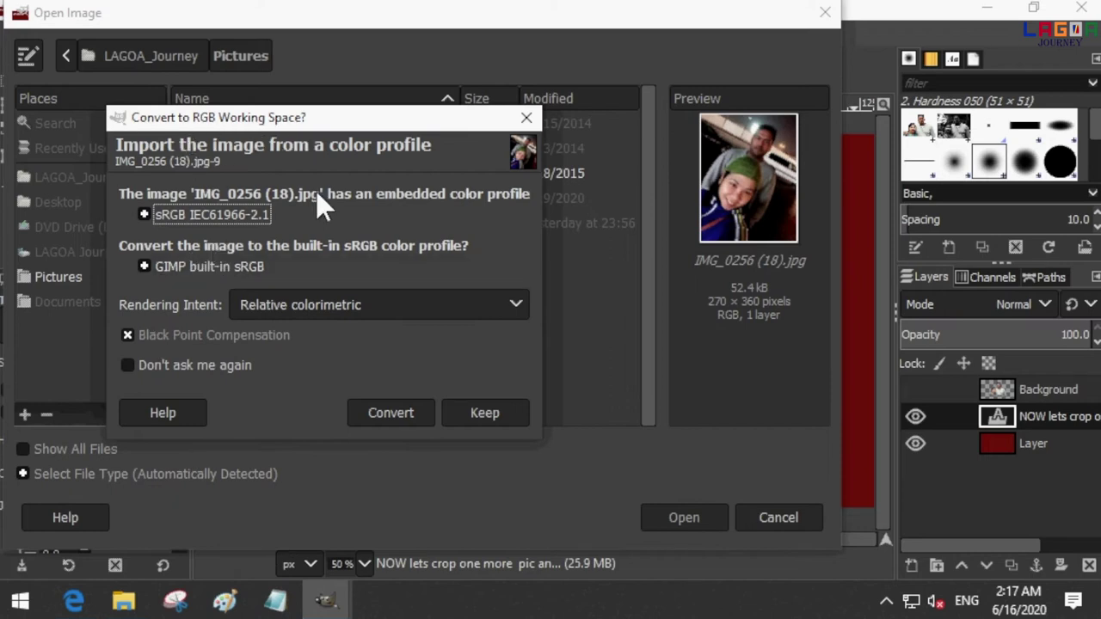
pyautogui.click(395, 410)
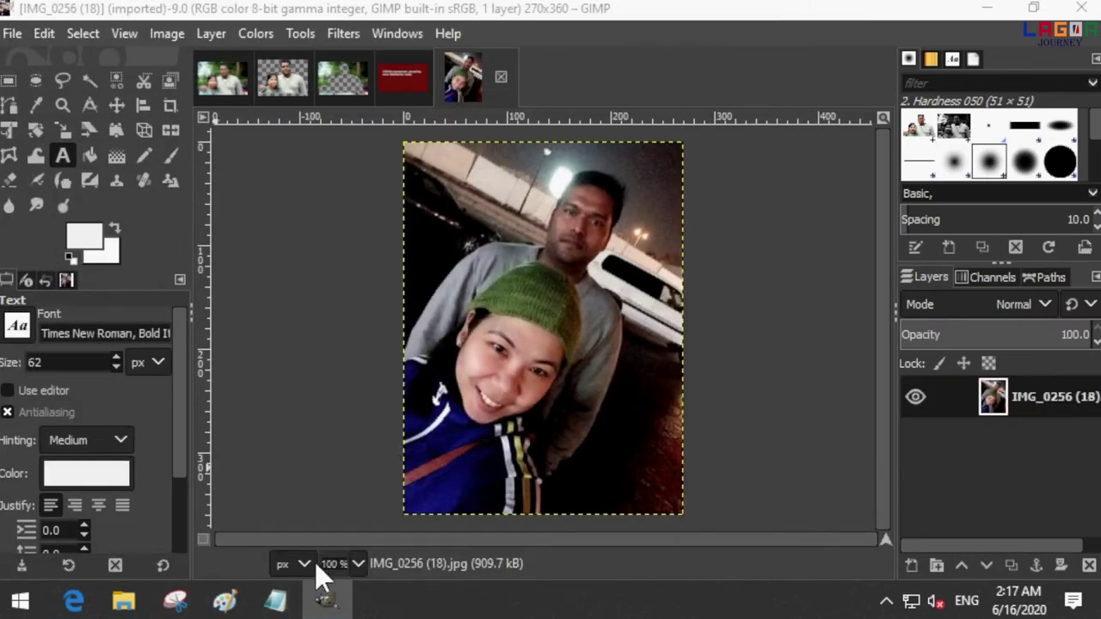
# Zoom IMG_0256 (18).jpg to 400%, scroll to its bottom, and start a Free Select outline there
pyautogui.click(362, 561)
pyautogui.click(347, 419)
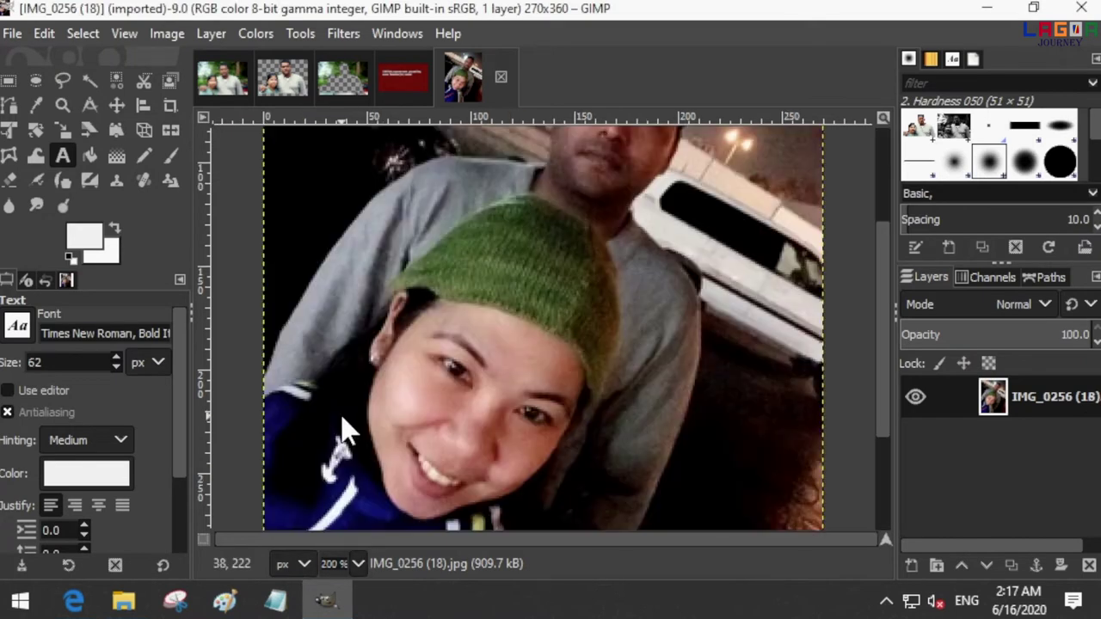
pyautogui.click(364, 571)
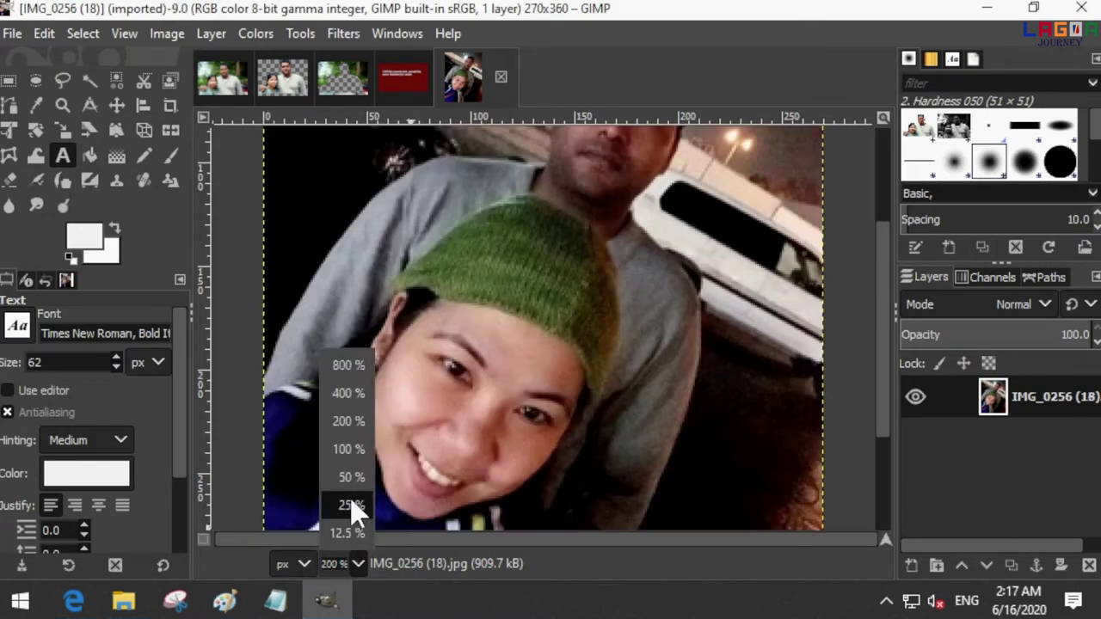
pyautogui.click(348, 393)
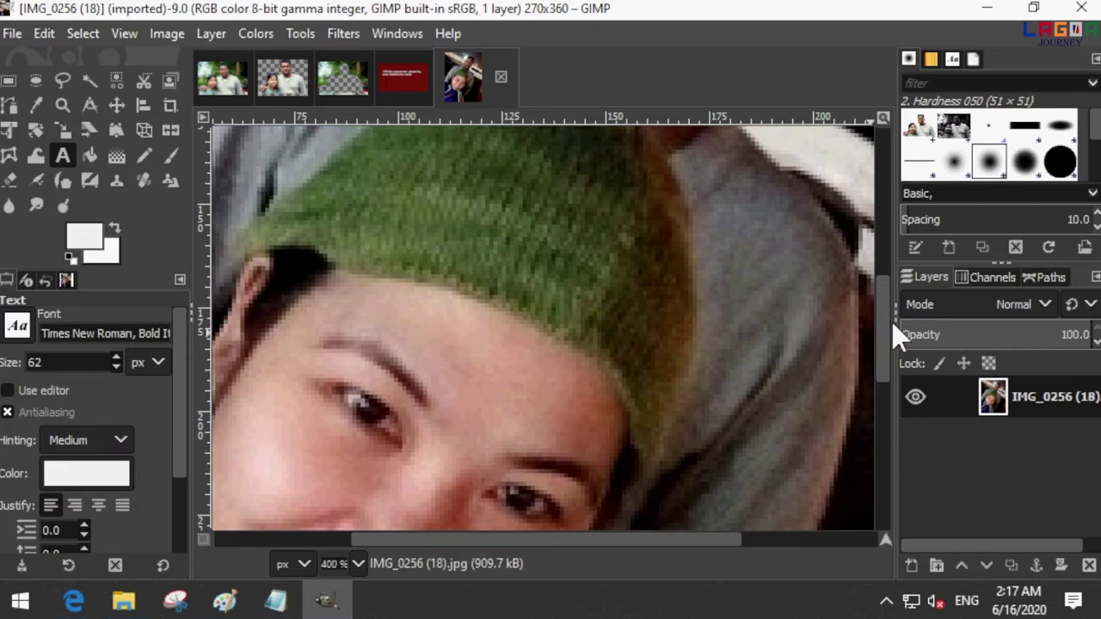
pyautogui.moveTo(886, 321); pyautogui.dragTo(914, 515)
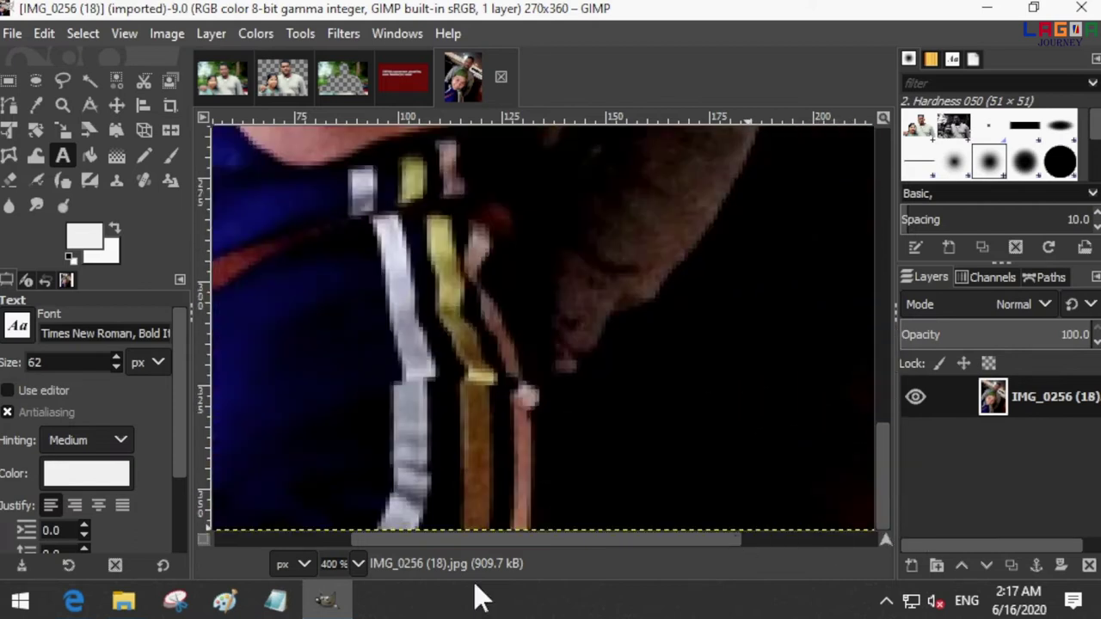
pyautogui.click(63, 81)
pyautogui.click(545, 528)
# Trace the outline up the couple's edge and along the man's grey shoulder by the green hat
pyautogui.click(555, 441)
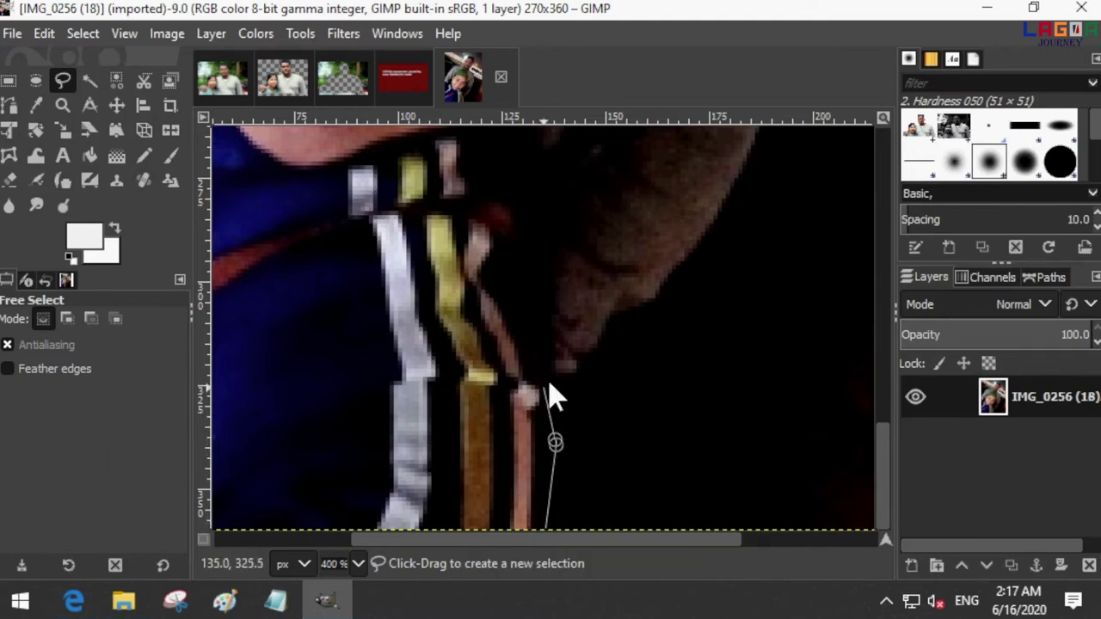
pyautogui.click(558, 376)
pyautogui.click(710, 234)
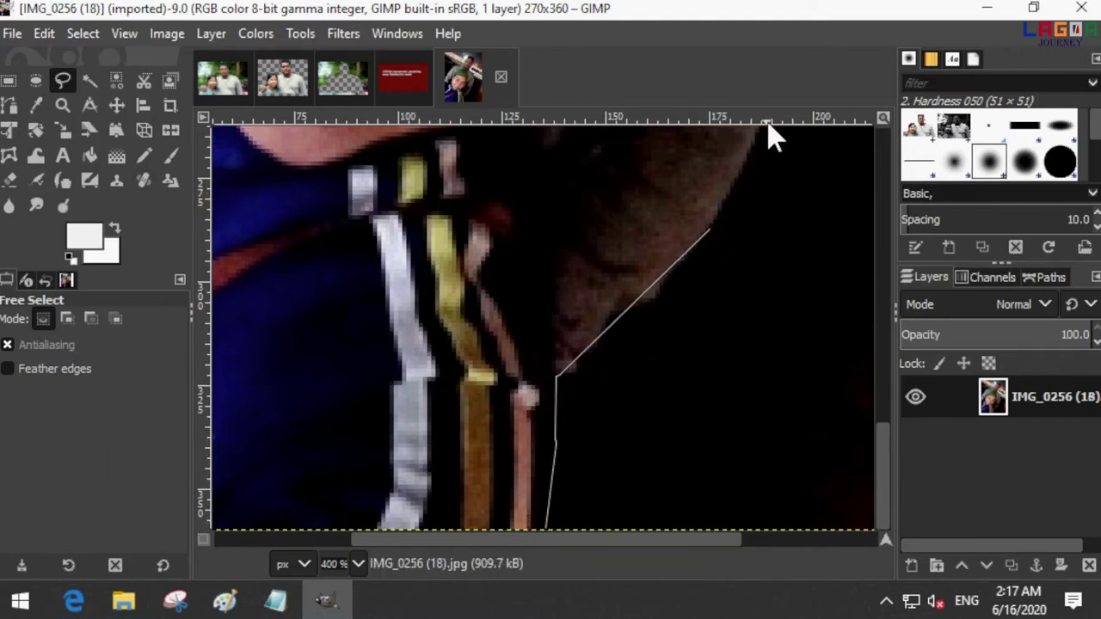
pyautogui.click(757, 138)
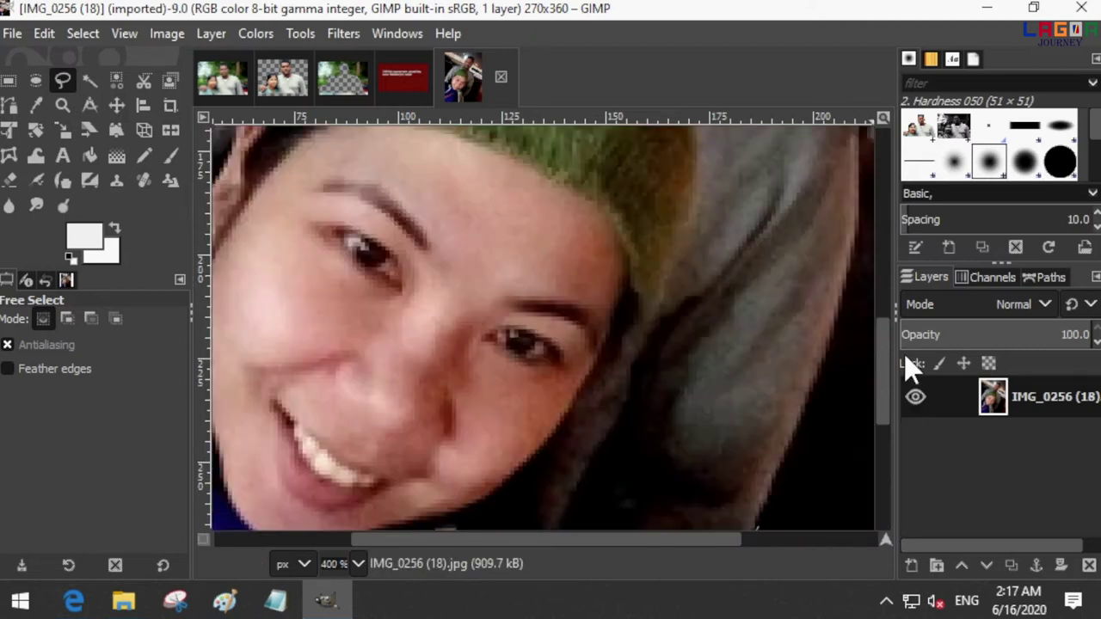
pyautogui.moveTo(890, 497); pyautogui.dragTo(912, 393)
pyautogui.click(821, 322)
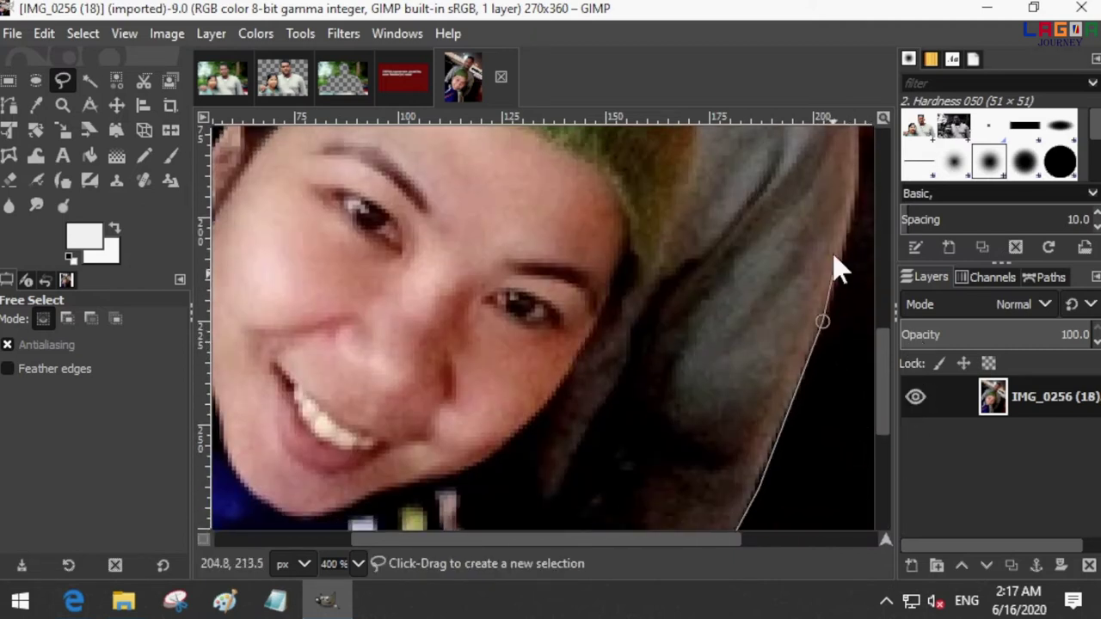
pyautogui.click(860, 157)
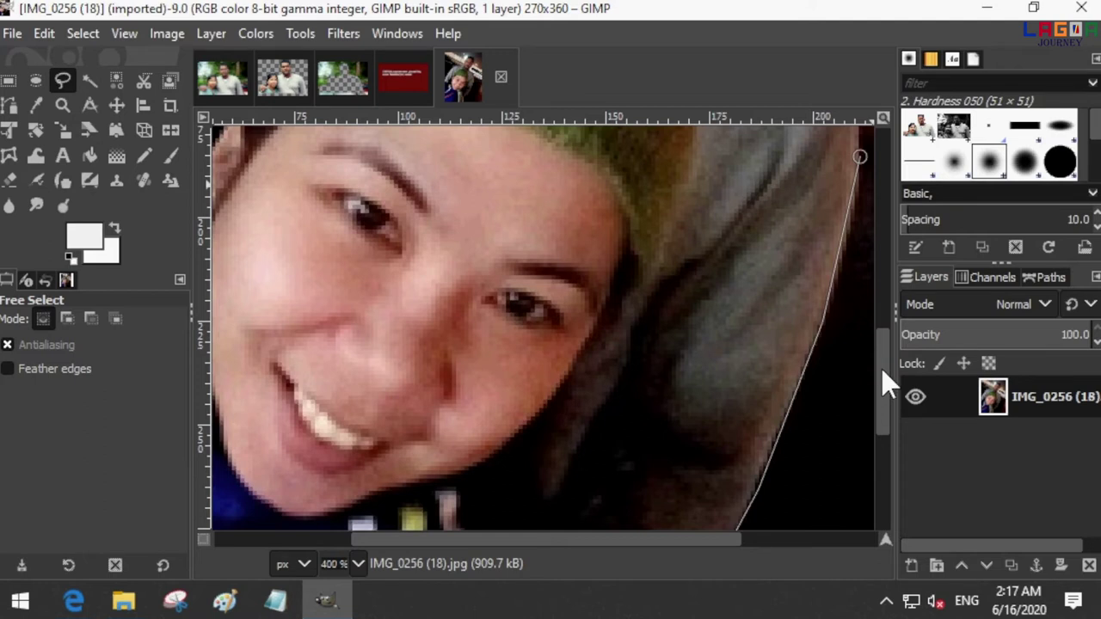
pyautogui.scroll(5, 880, 370)
pyautogui.click(852, 267)
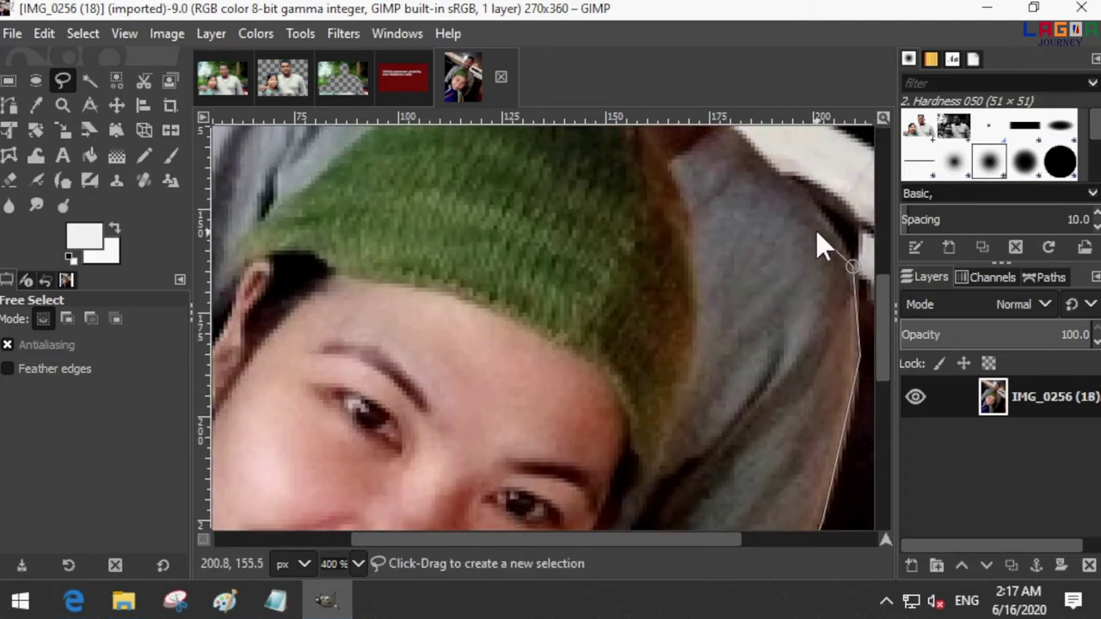
pyautogui.click(739, 135)
pyautogui.moveTo(884, 361); pyautogui.dragTo(884, 277)
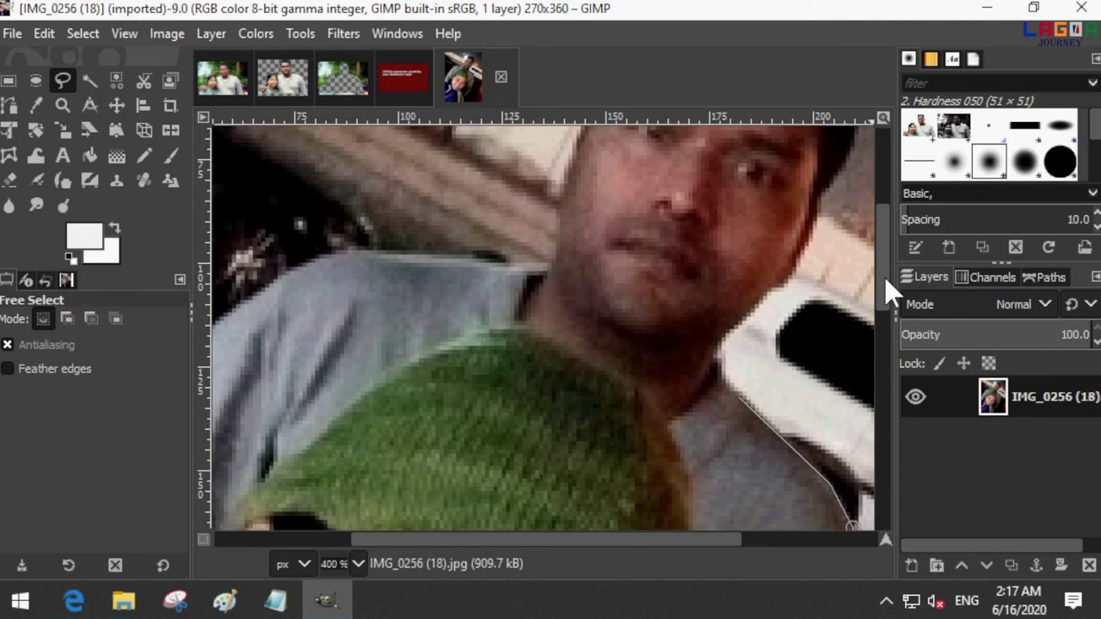
# Trace the outline around the man's neck, face, hair and down his cheek
pyautogui.click(712, 360)
pyautogui.click(781, 282)
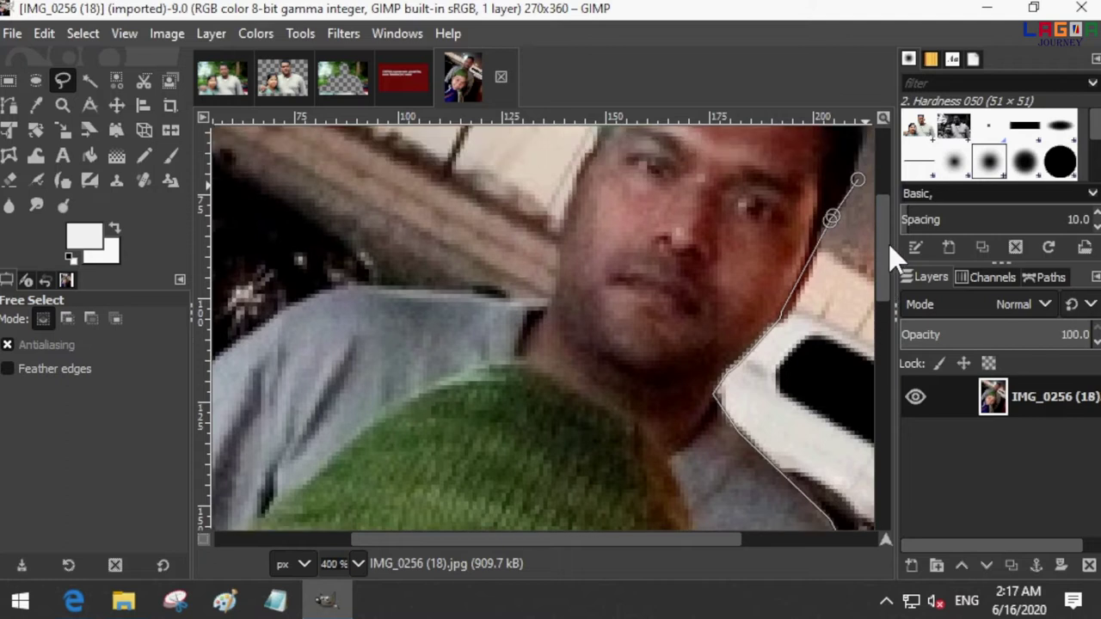
pyautogui.moveTo(886, 289); pyautogui.dragTo(887, 200)
pyautogui.moveTo(869, 361)
pyautogui.mouseDown()
pyautogui.moveTo(778, 271)
pyautogui.moveTo(790, 256)
pyautogui.mouseUp()
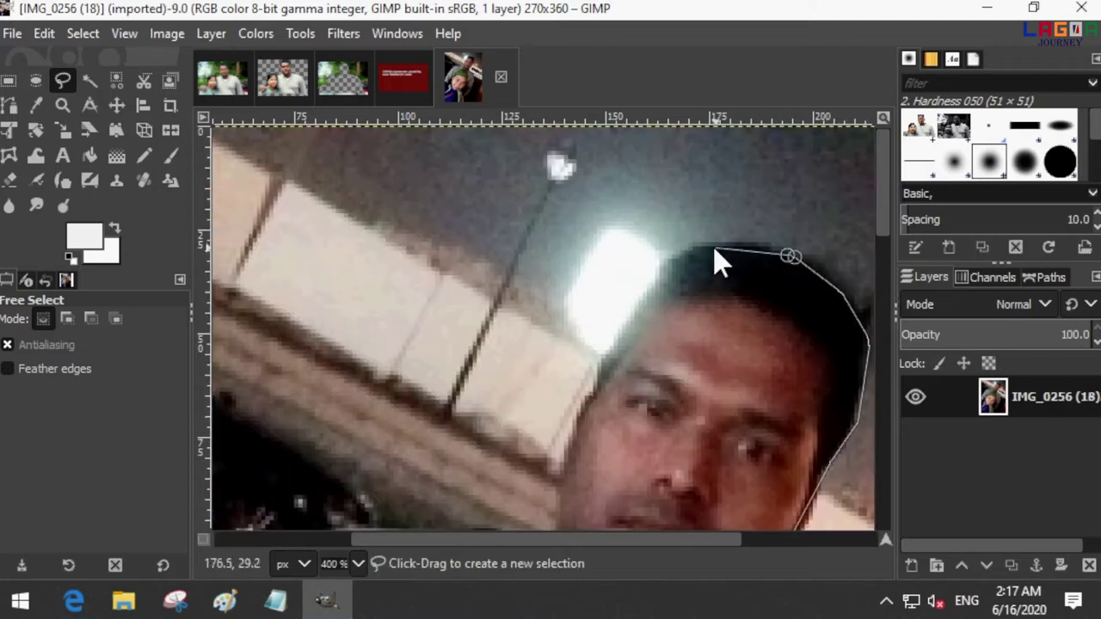
pyautogui.click(665, 269)
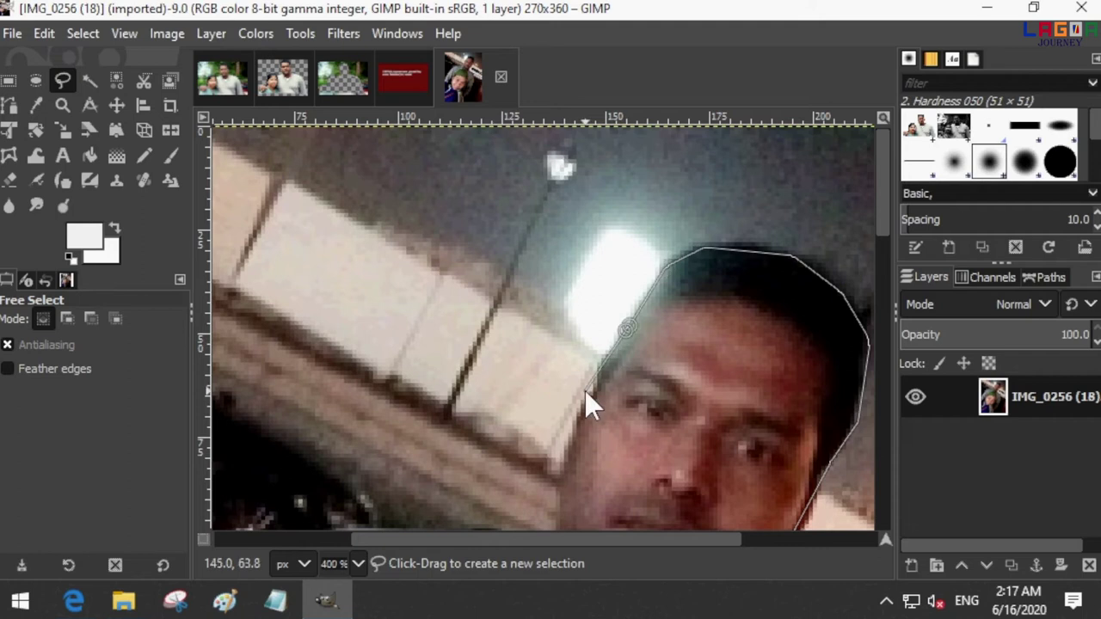
pyautogui.click(564, 483)
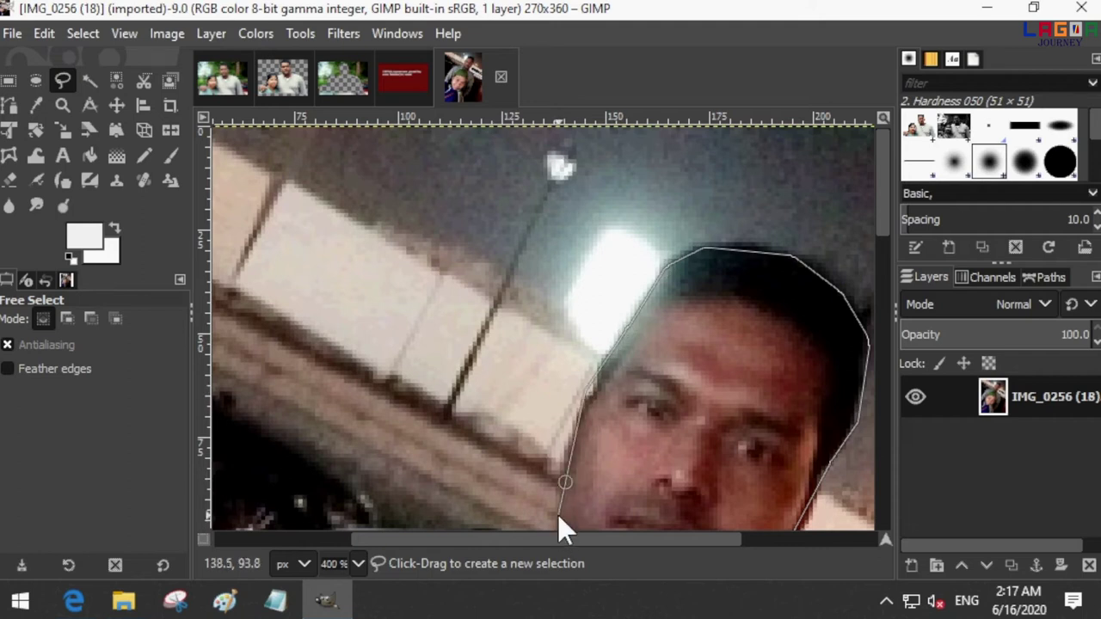
pyautogui.moveTo(887, 179); pyautogui.dragTo(905, 290)
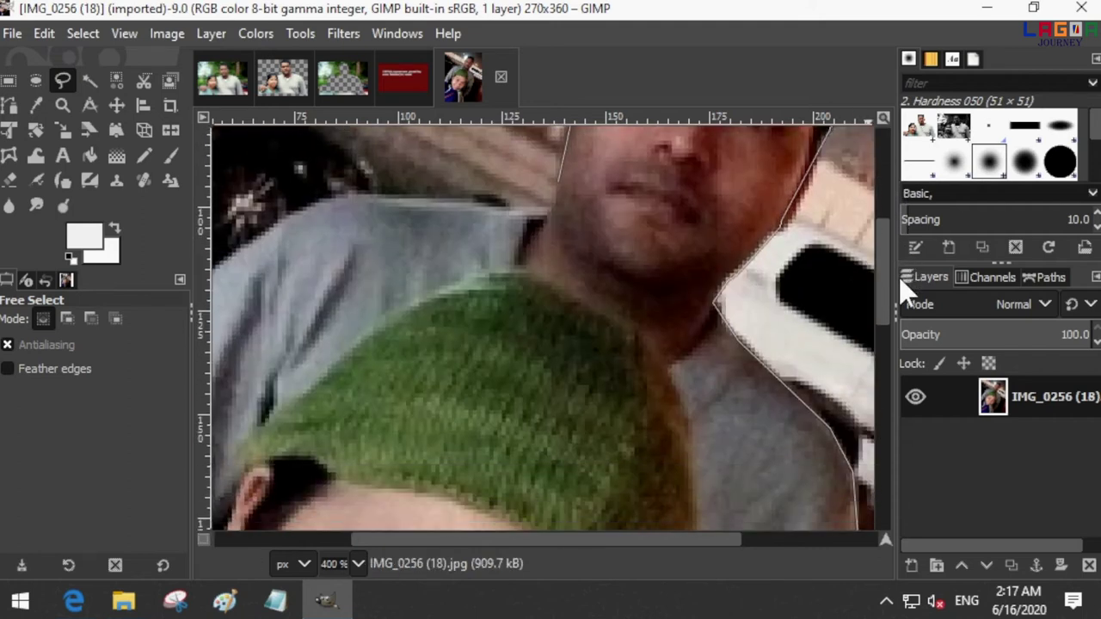
# Extend the outline left along the shoulder toward the left image edge
pyautogui.click(442, 206)
pyautogui.click(351, 198)
pyautogui.click(295, 214)
pyautogui.click(225, 260)
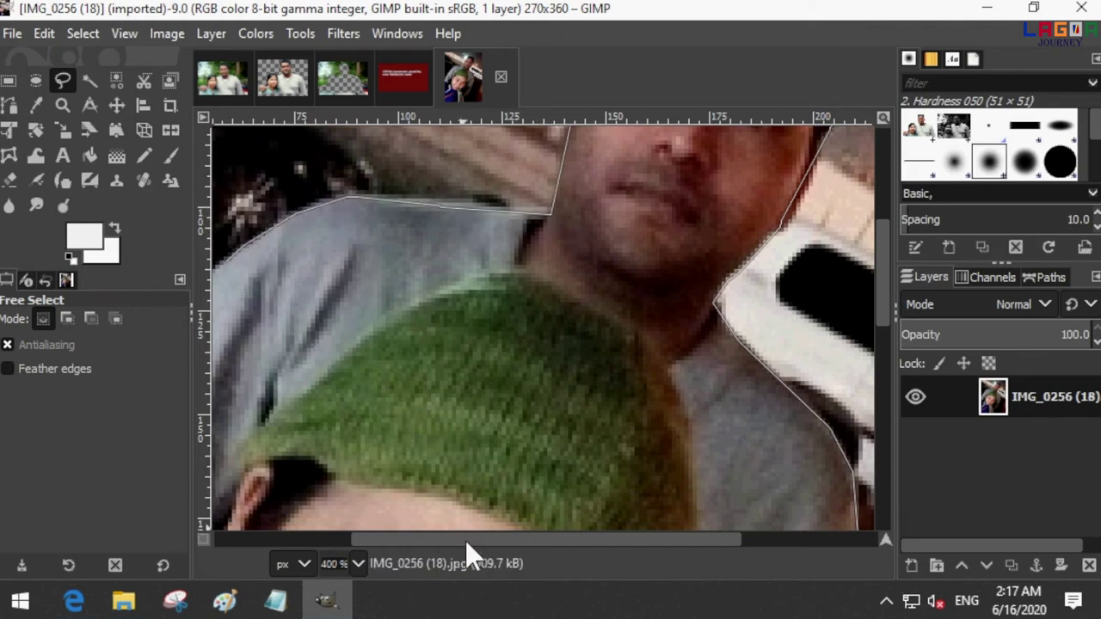
pyautogui.moveTo(464, 541); pyautogui.dragTo(258, 550)
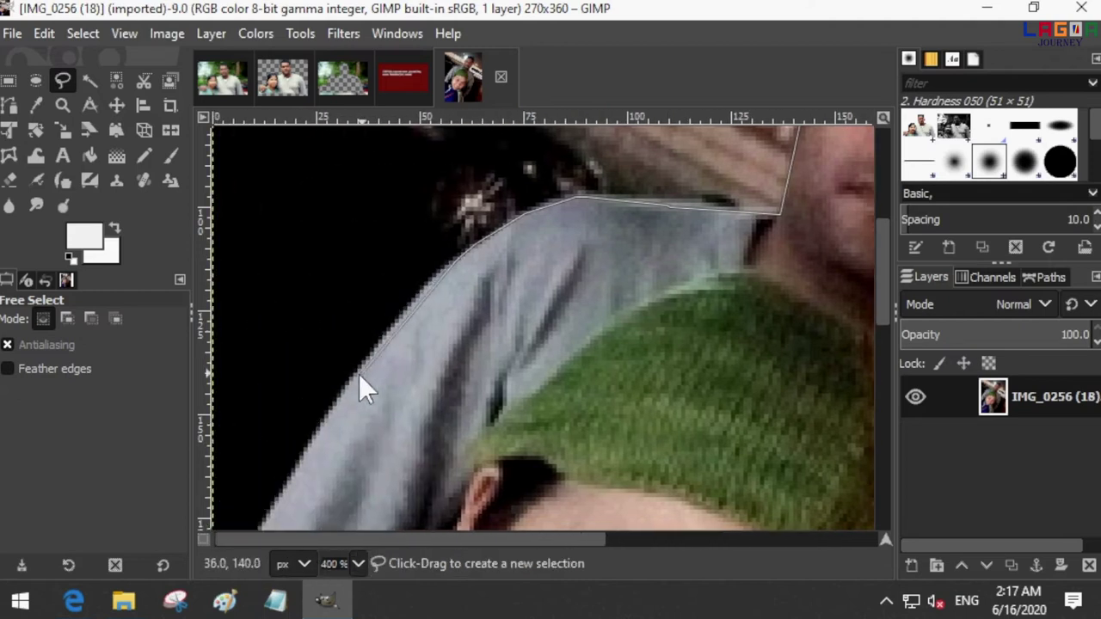
pyautogui.click(276, 506)
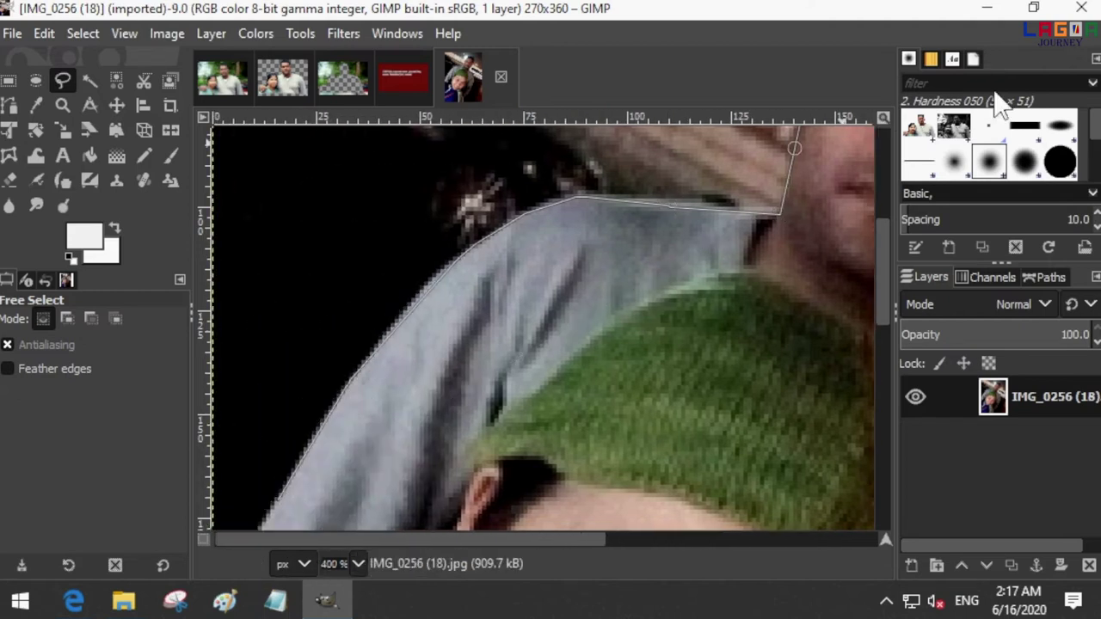
# Run the outline down the left edge to the bottom and close it into a selection
pyautogui.moveTo(879, 253); pyautogui.dragTo(886, 339)
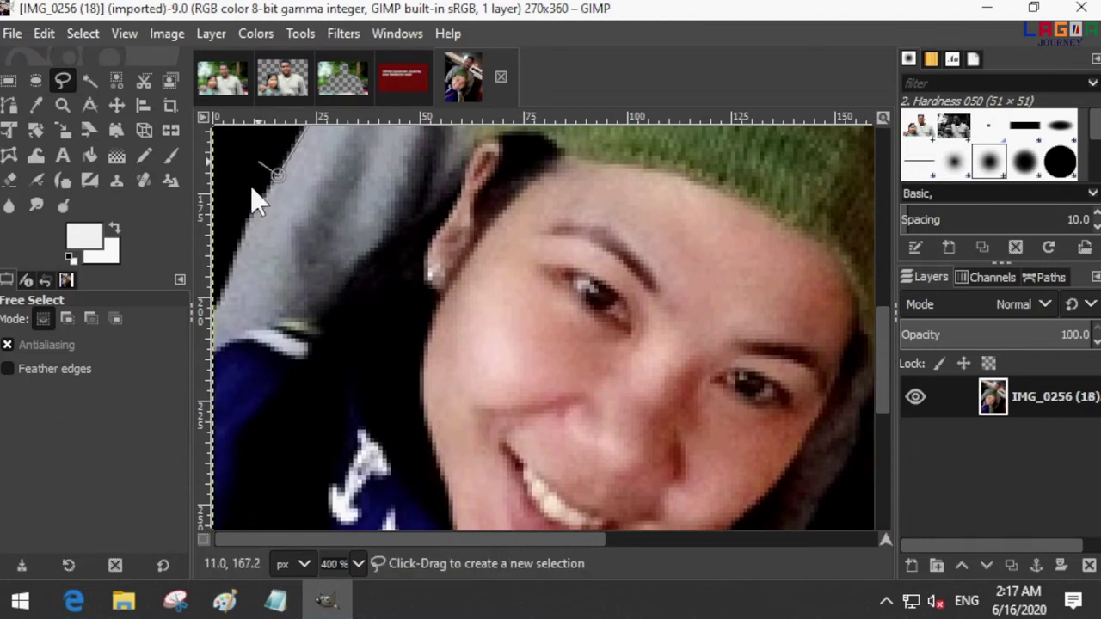
pyautogui.click(236, 250)
pyautogui.click(214, 311)
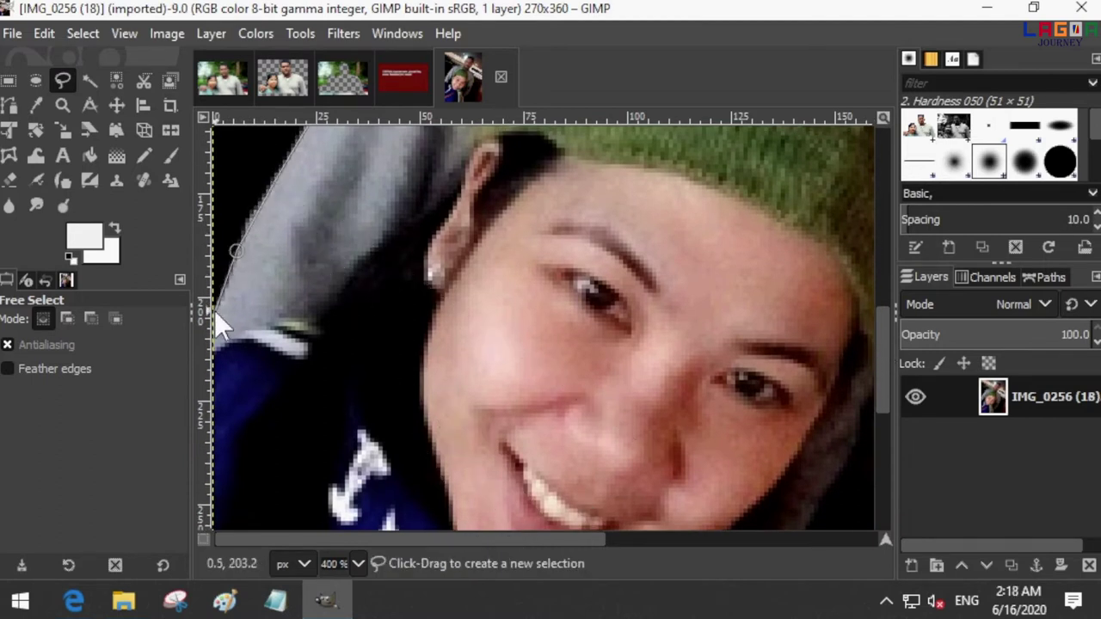
pyautogui.moveTo(880, 369); pyautogui.dragTo(884, 408)
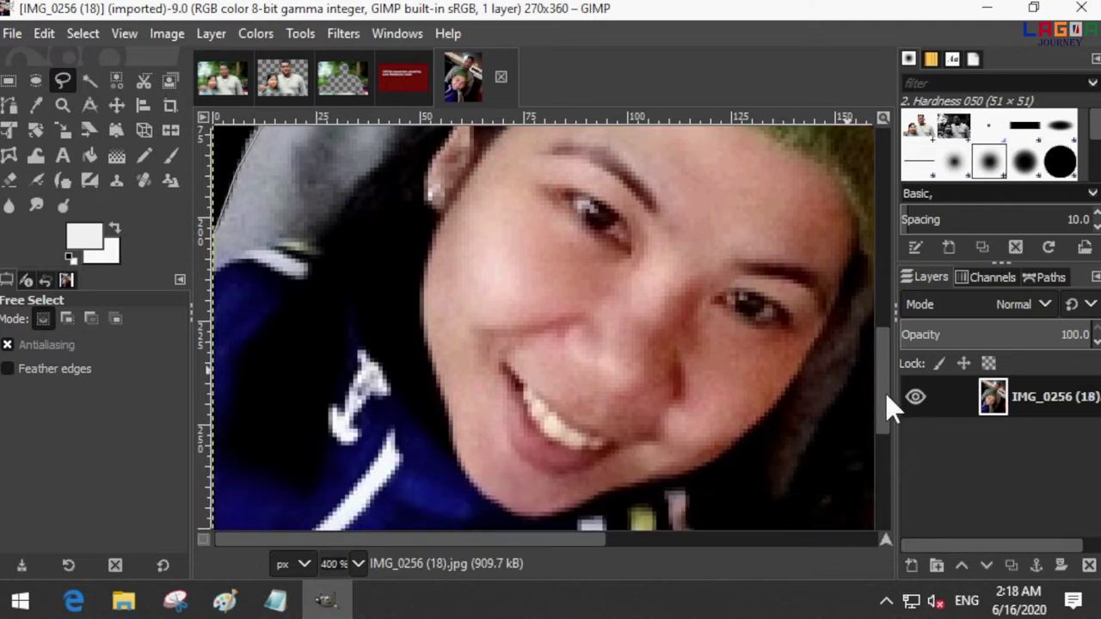
pyautogui.click(217, 524)
pyautogui.moveTo(883, 416)
pyautogui.mouseDown()
pyautogui.moveTo(886, 499)
pyautogui.moveTo(881, 491)
pyautogui.mouseUp()
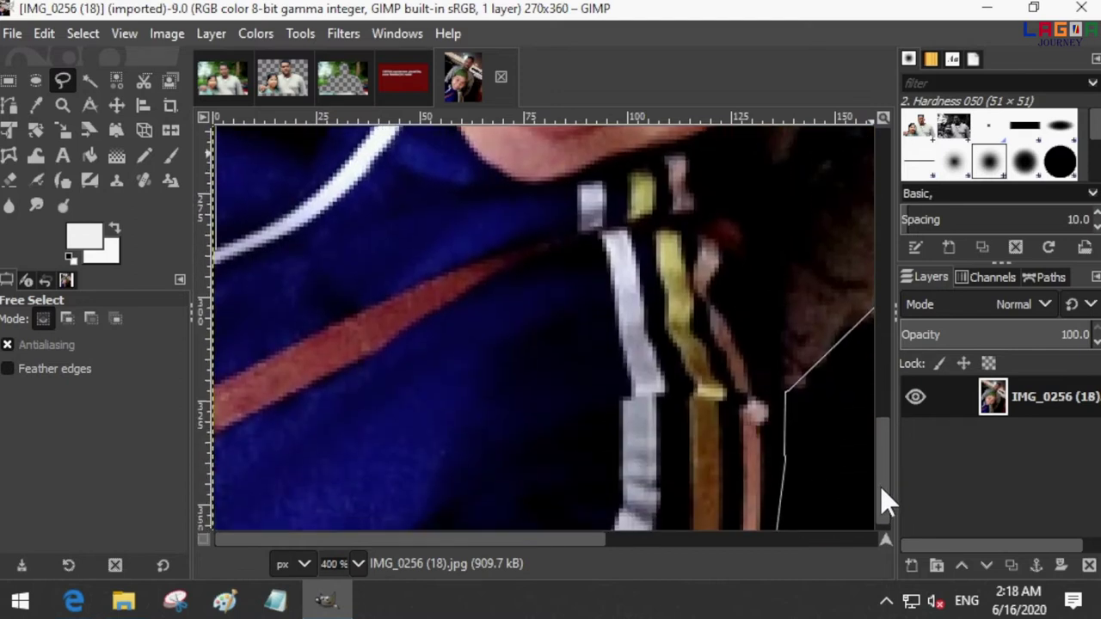
pyautogui.click(216, 525)
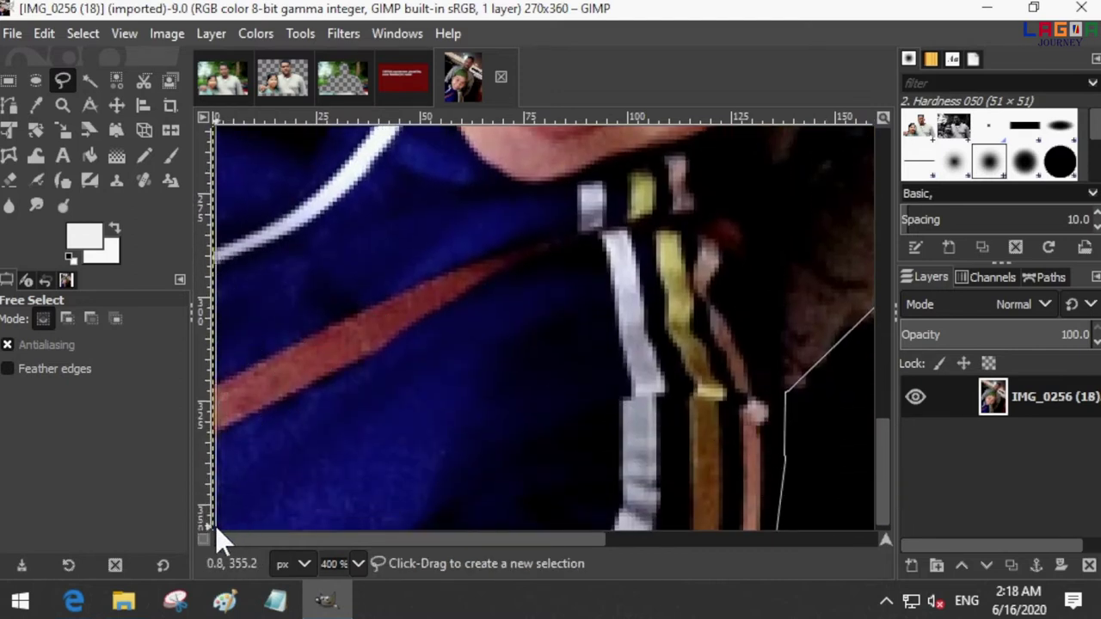
pyautogui.moveTo(891, 451); pyautogui.dragTo(892, 481)
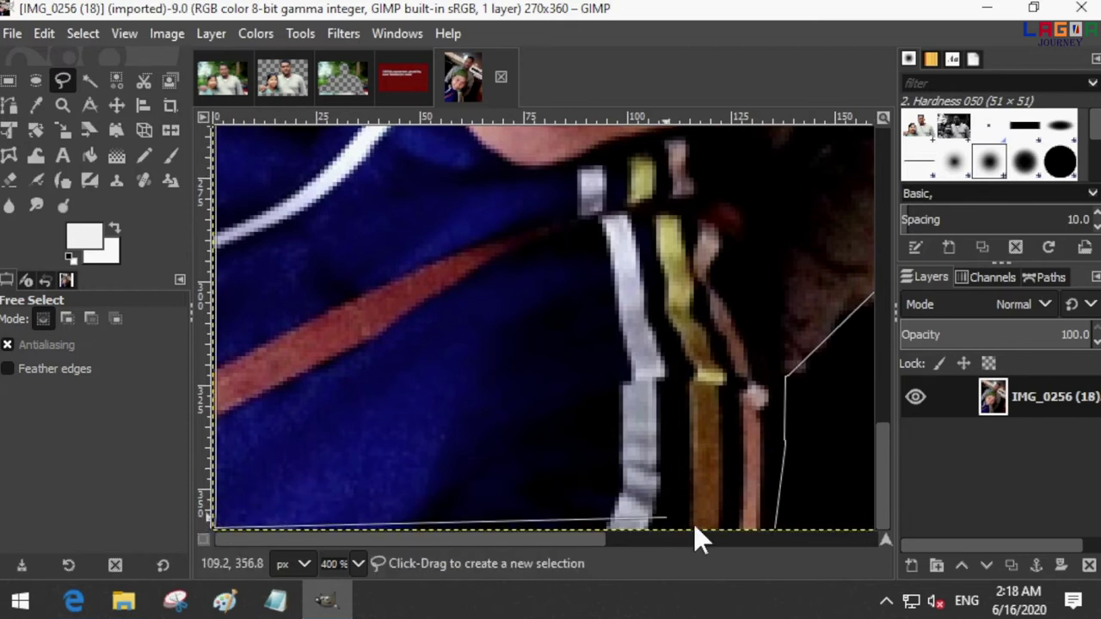
pyautogui.click(774, 526)
pyautogui.click(358, 563)
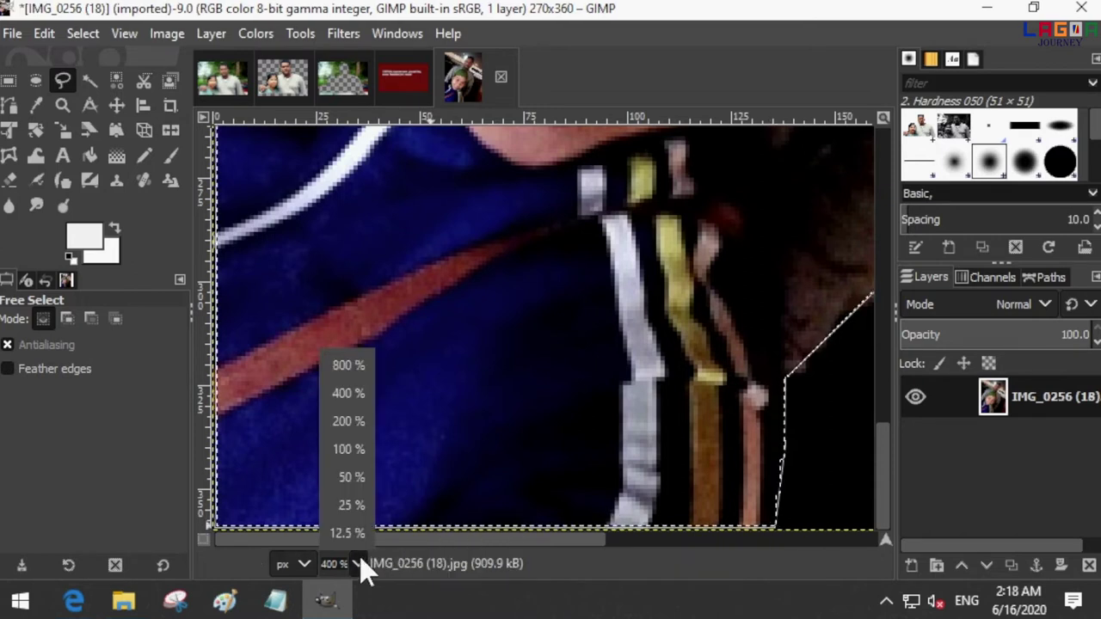
# Zoom out to 50%, then view the selected photo at 100%
pyautogui.click(352, 478)
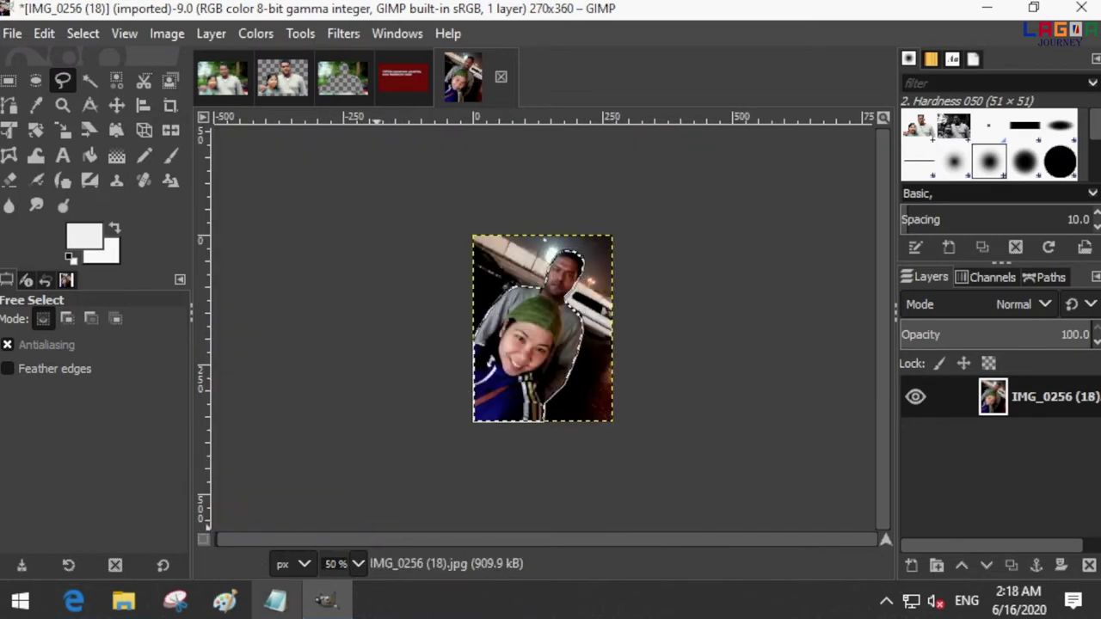
pyautogui.click(356, 564)
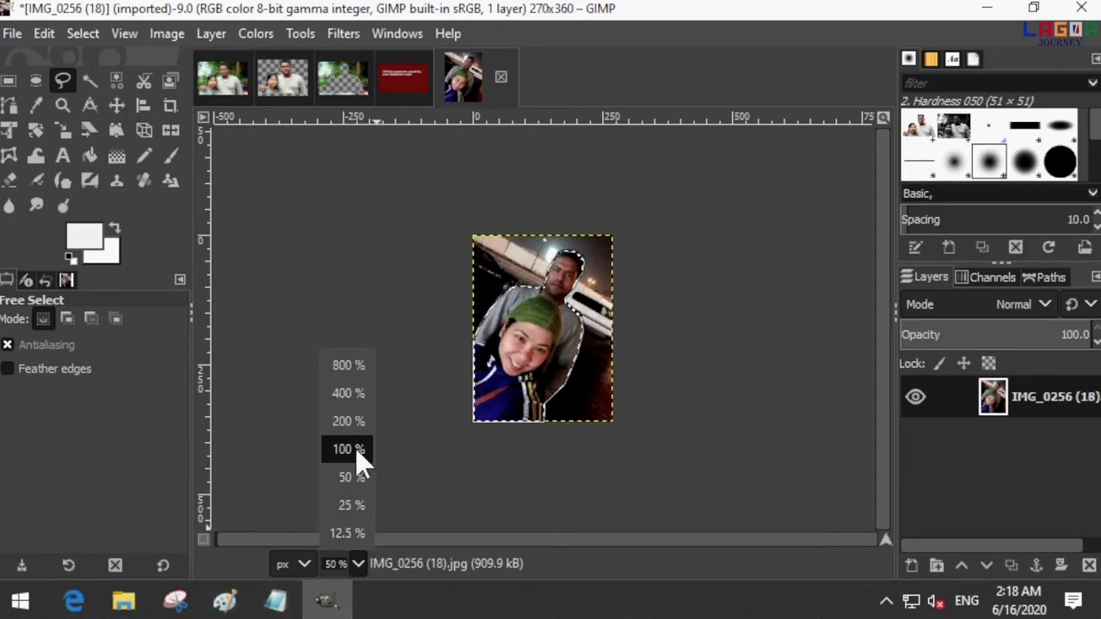
pyautogui.click(357, 448)
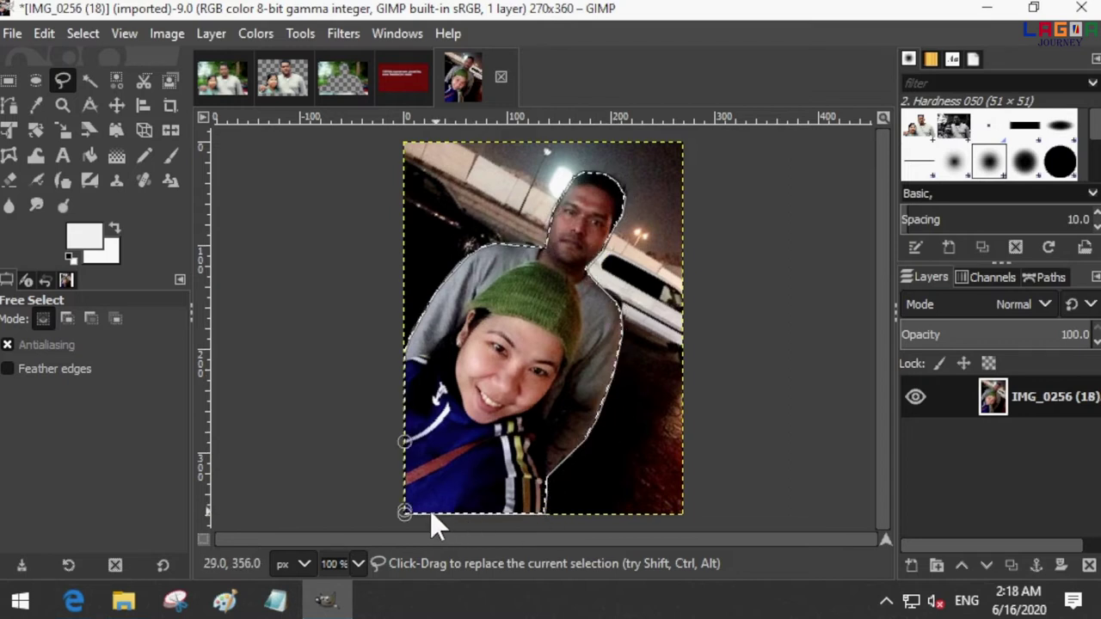
pyautogui.click(44, 34)
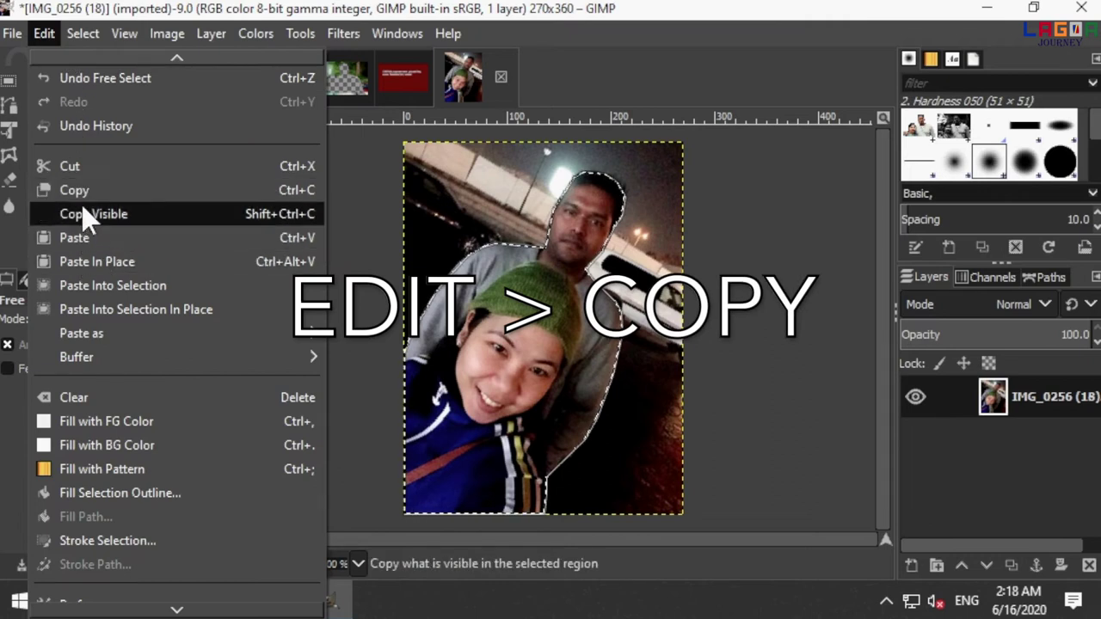
# Copy the selected couple and paste it as a new 214×331 transparent-background image
pyautogui.click(163, 186)
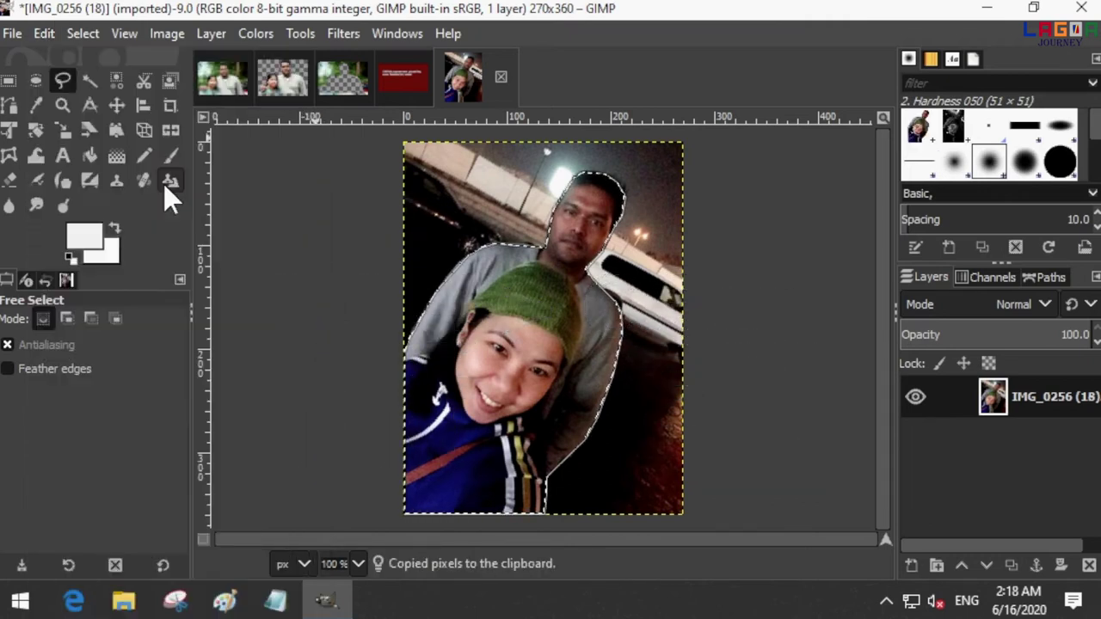
pyautogui.click(43, 31)
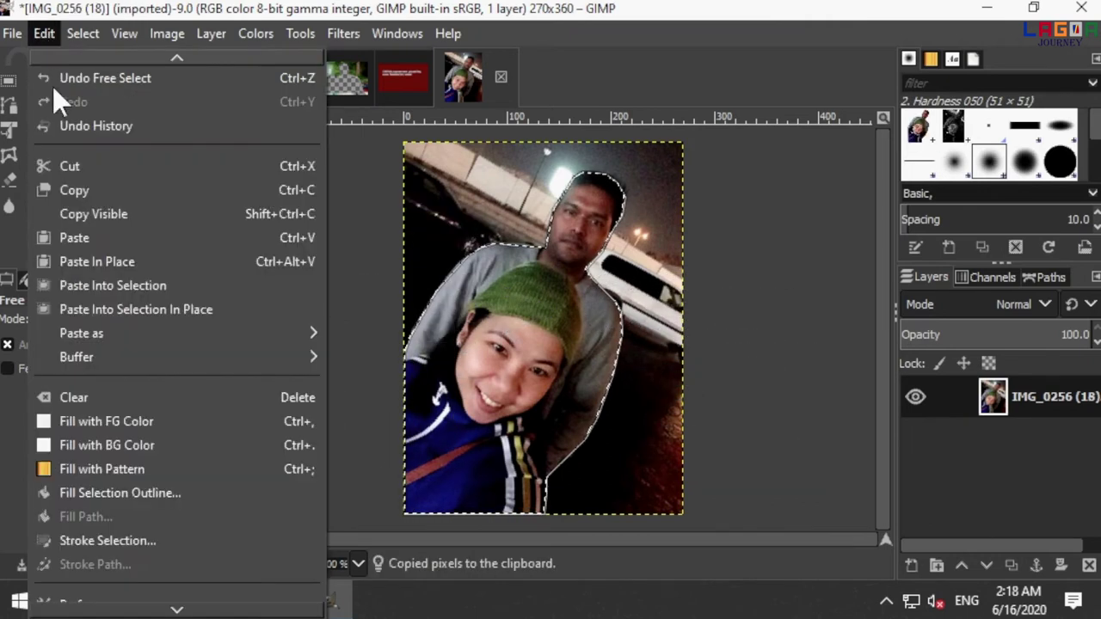
pyautogui.moveTo(82, 333)
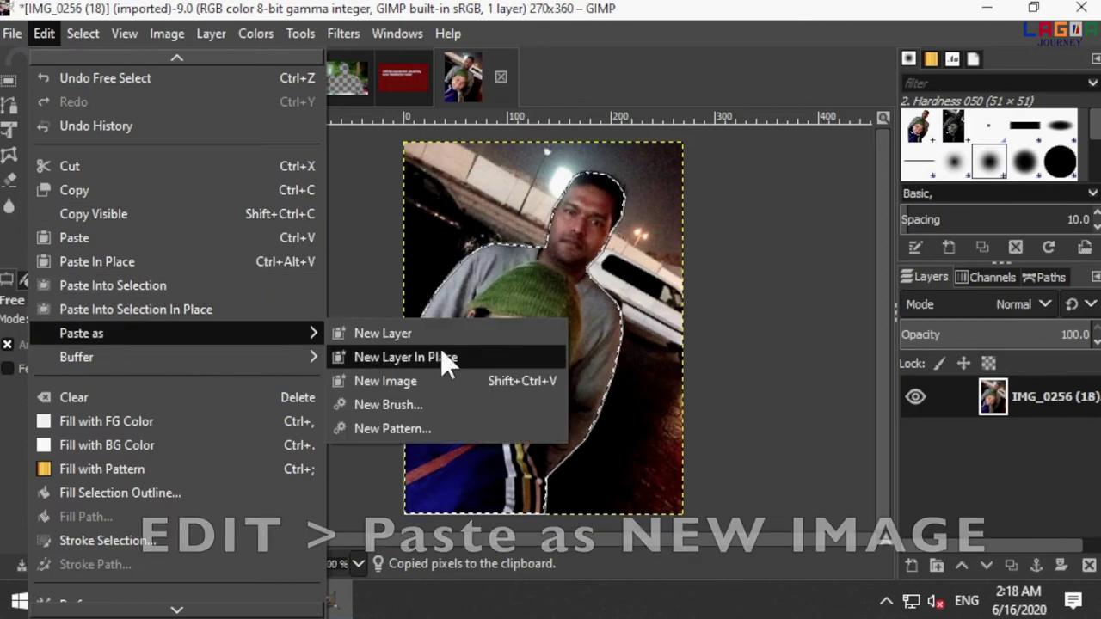
pyautogui.click(432, 379)
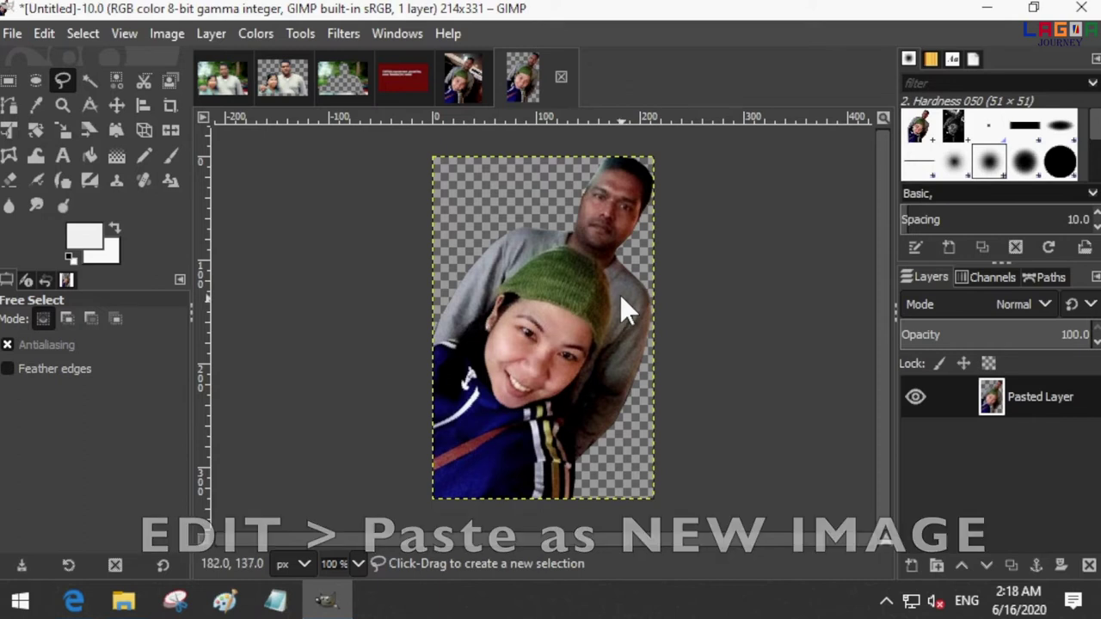
# Brighten the cut-out couple with an S-shaped Curves adjustment: raise the upper curve, lower the bottom
pyautogui.click(255, 36)
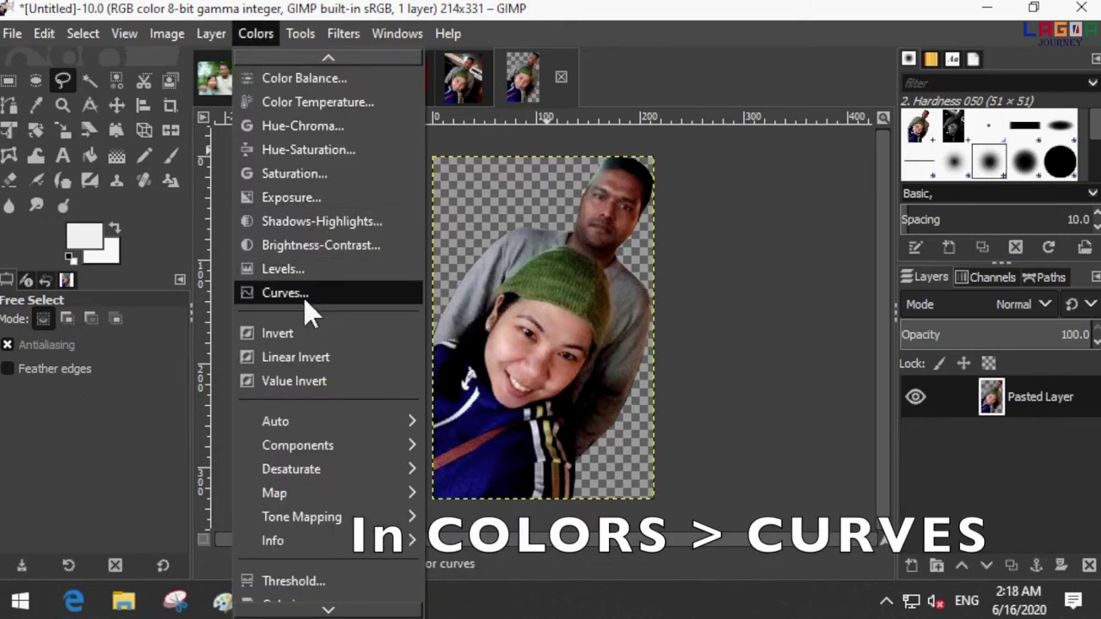
pyautogui.click(303, 295)
pyautogui.moveTo(367, 22); pyautogui.dragTo(255, 55)
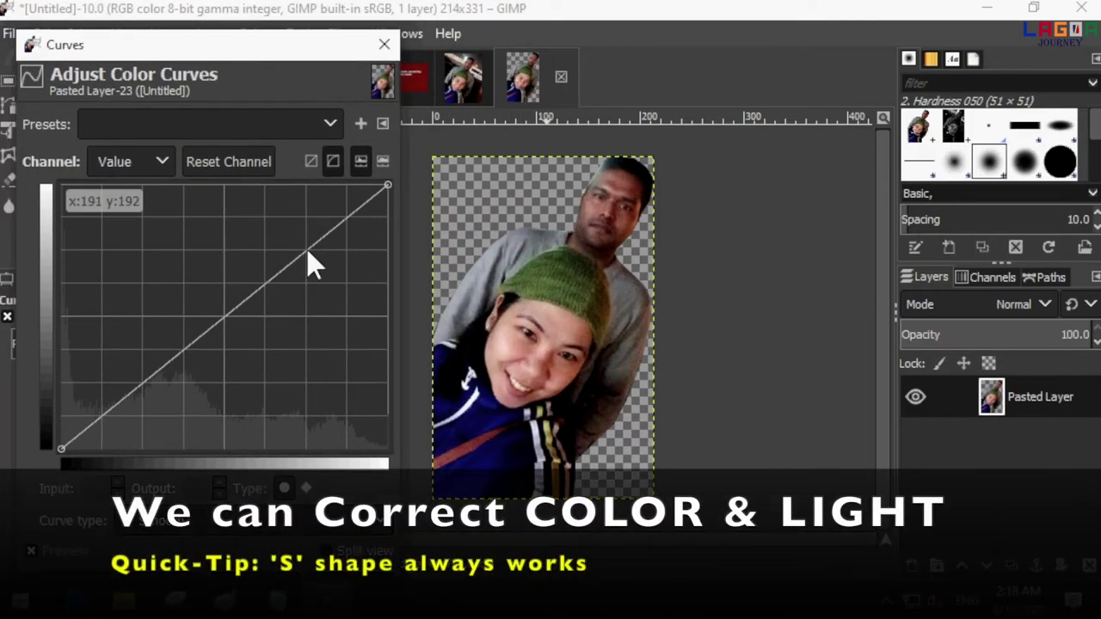
pyautogui.moveTo(308, 253)
pyautogui.mouseDown()
pyautogui.moveTo(248, 220)
pyautogui.moveTo(158, 145)
pyautogui.moveTo(295, 243)
pyautogui.moveTo(290, 232)
pyautogui.mouseUp()
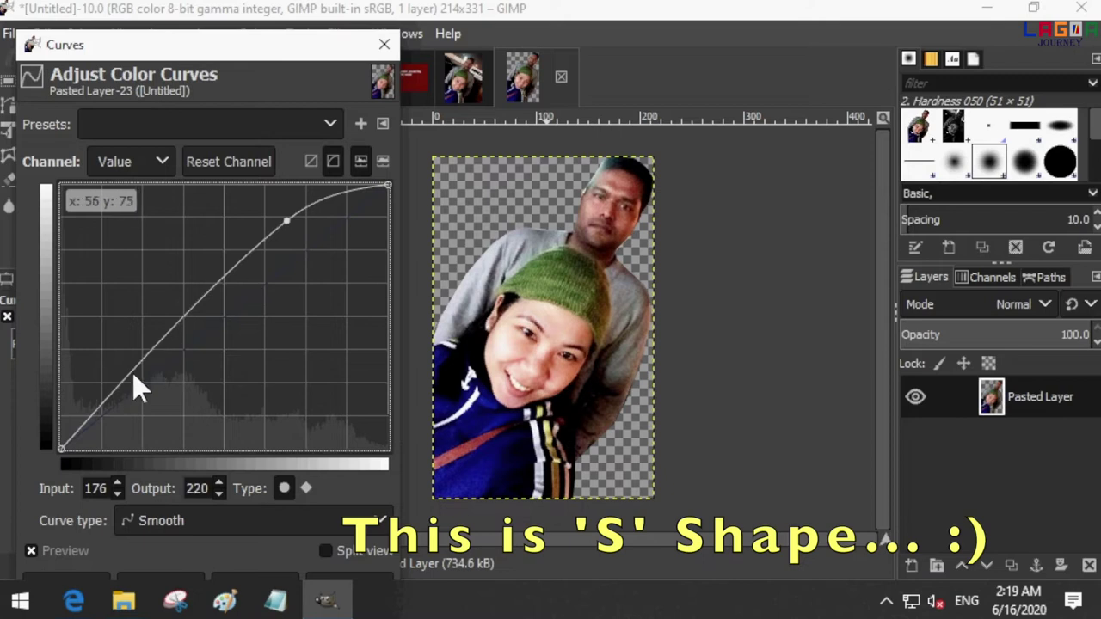
pyautogui.moveTo(133, 376)
pyautogui.mouseDown()
pyautogui.moveTo(166, 421)
pyautogui.moveTo(137, 376)
pyautogui.mouseUp()
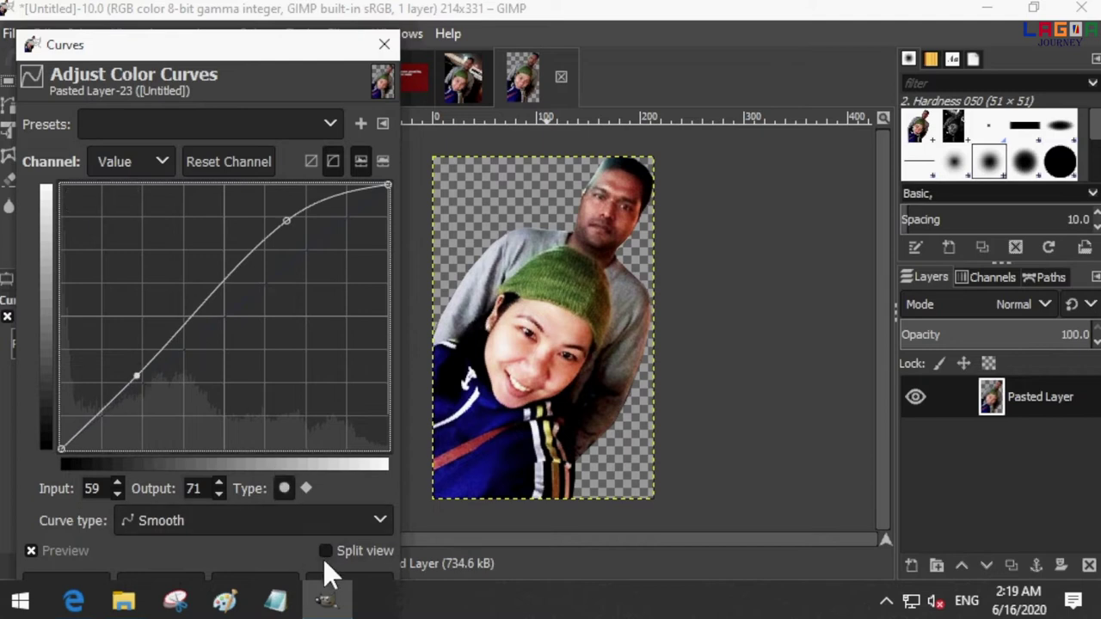
pyautogui.moveTo(254, 54); pyautogui.dragTo(323, 41)
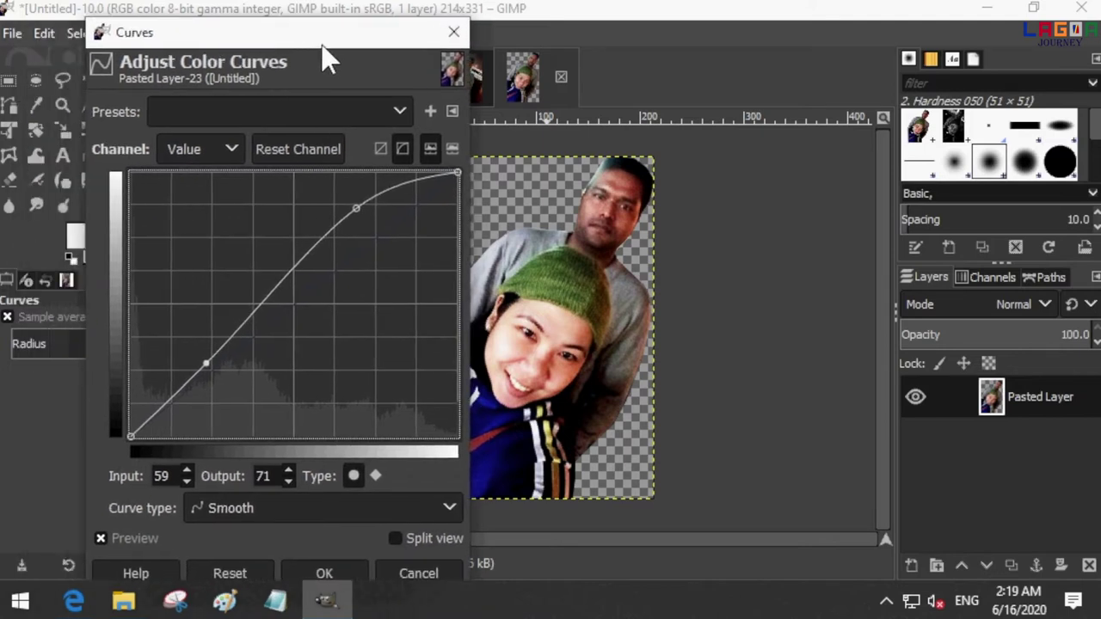
pyautogui.click(349, 570)
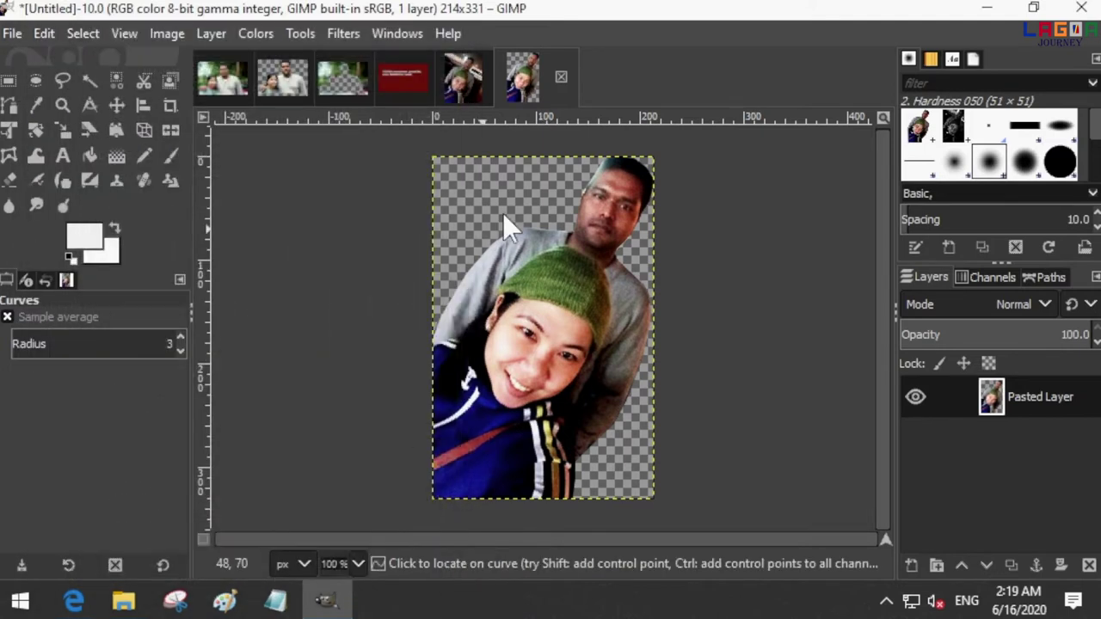
pyautogui.click(13, 33)
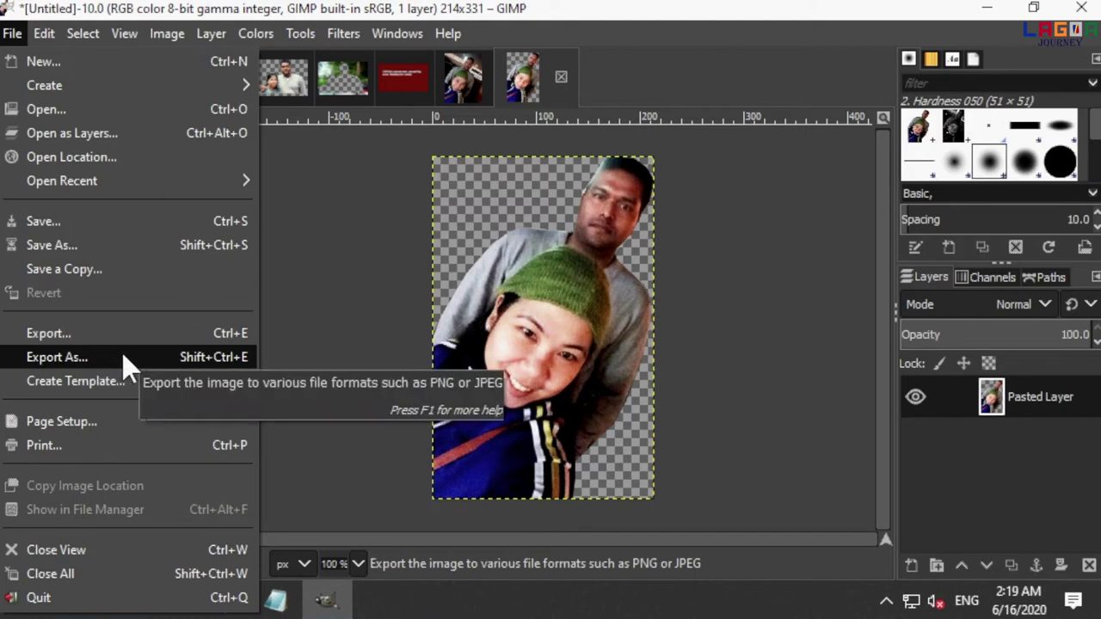
# Export the cut-out as a second couple PNG into FOR YOUTUBE THUMBNAIL, then close GIMP
pyautogui.click(151, 356)
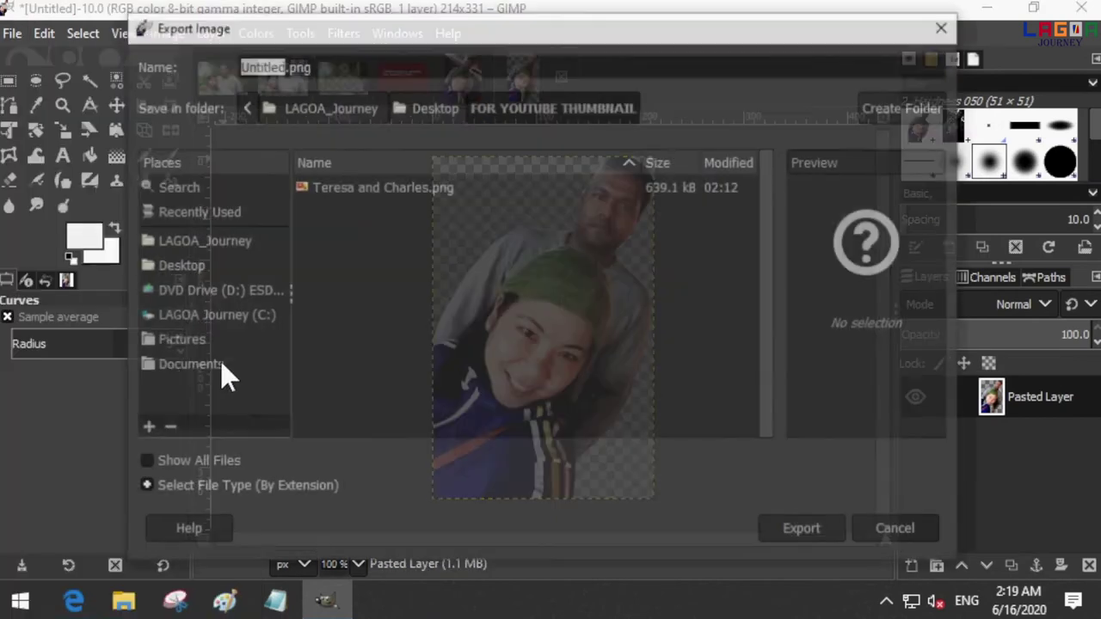
pyautogui.click(277, 69)
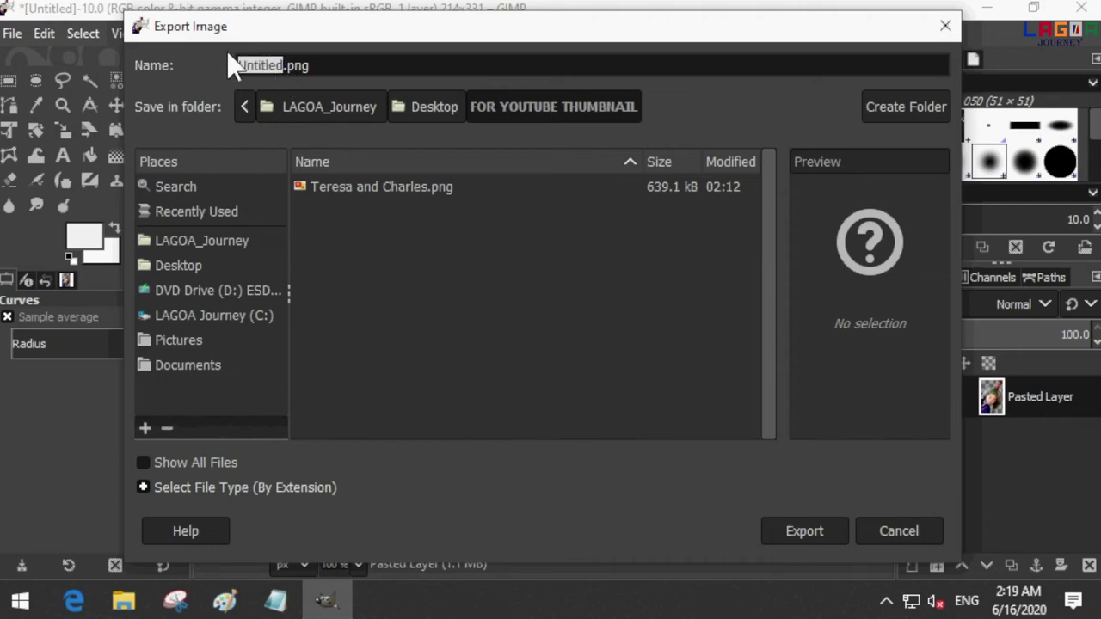
pyautogui.write('teresa n charles')
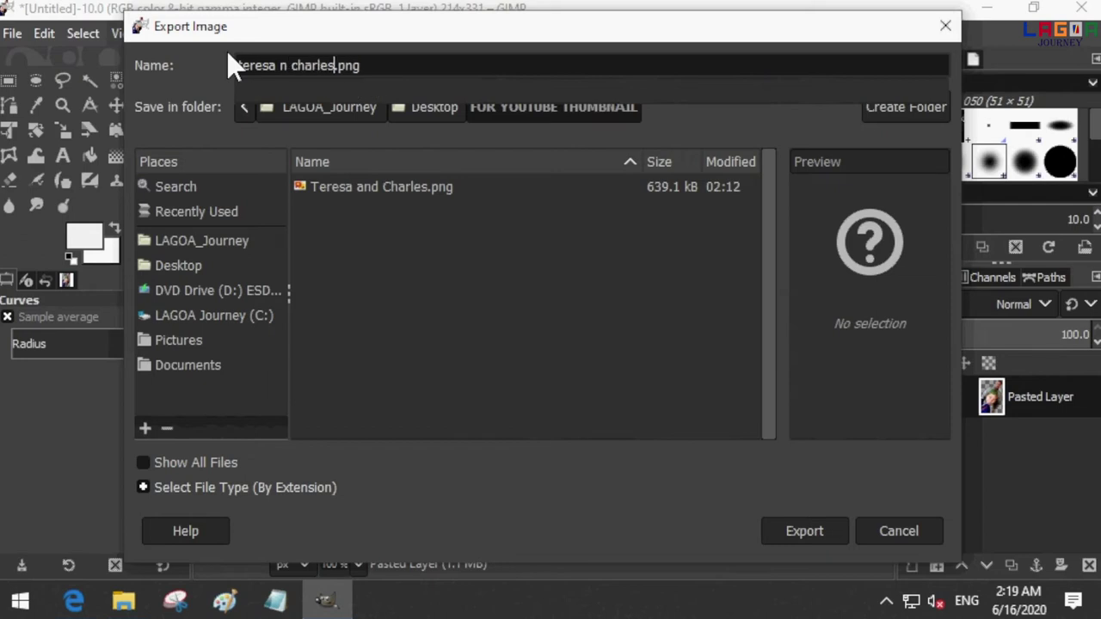
pyautogui.write(' 2')
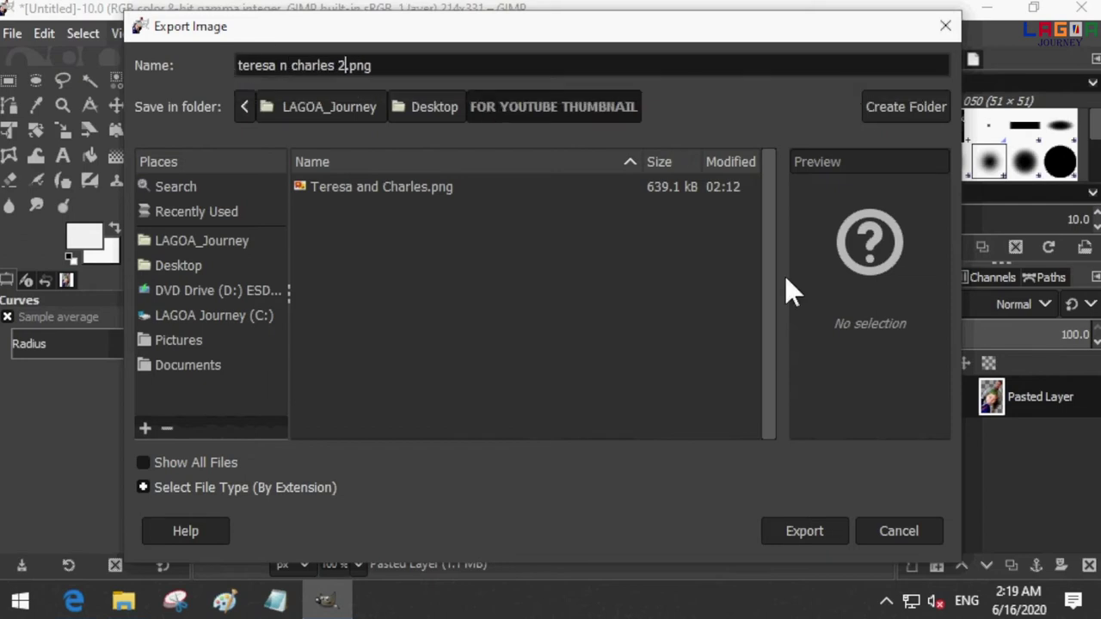
pyautogui.click(812, 530)
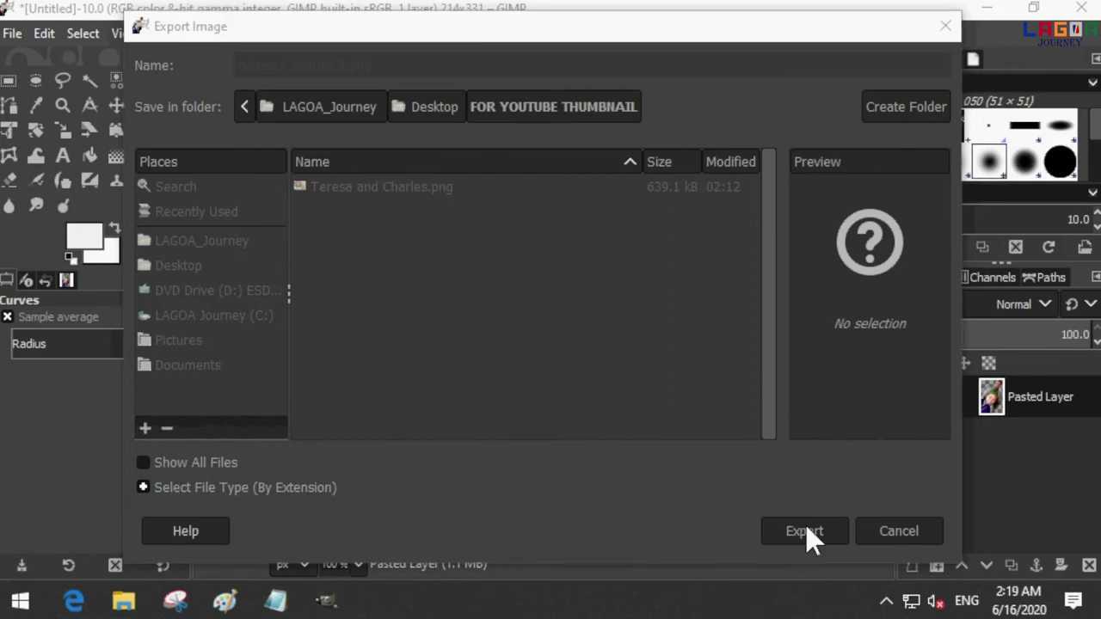
pyautogui.click(563, 545)
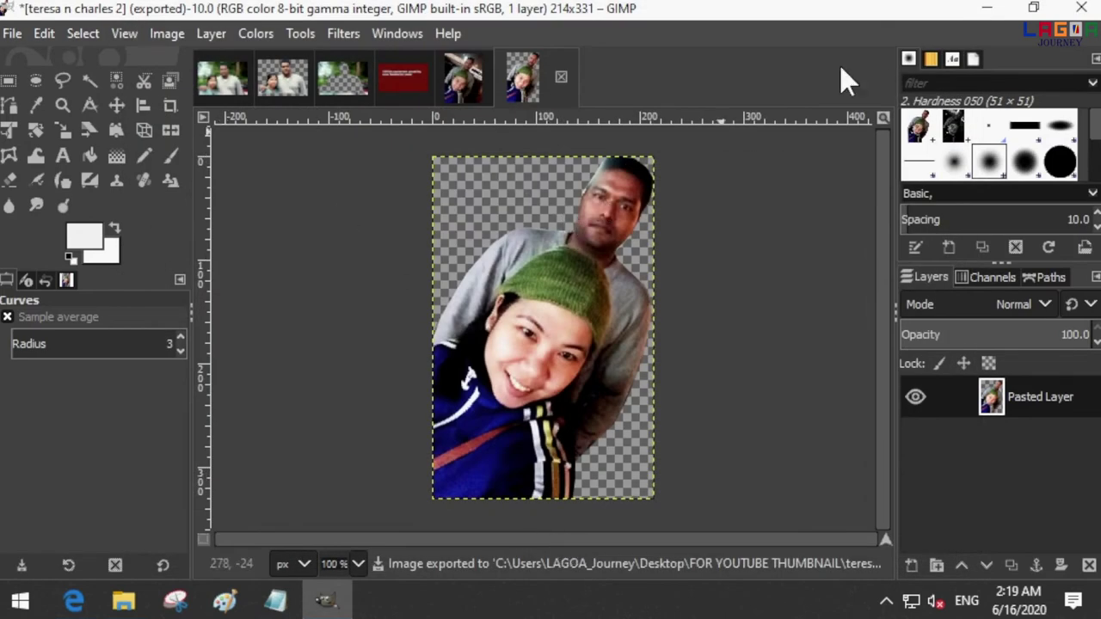
pyautogui.click(1085, 8)
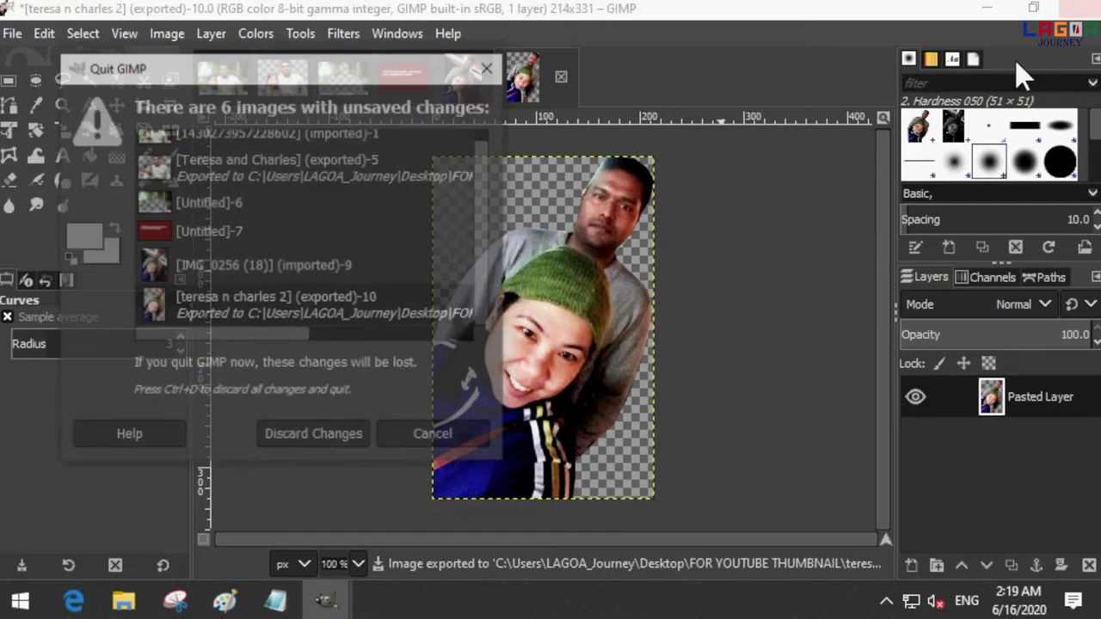
# Discard GIMP's unsaved images and preview both couple PNGs in the FOR YOUTUBE THUMBNAIL folder
pyautogui.click(313, 433)
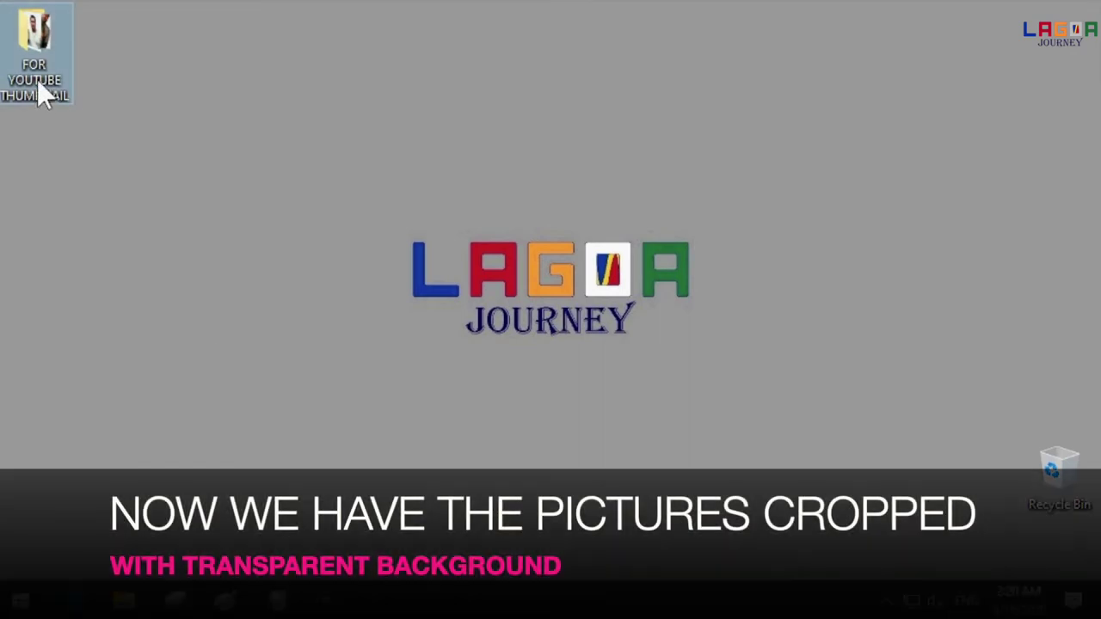
pyautogui.doubleClick(37, 82)
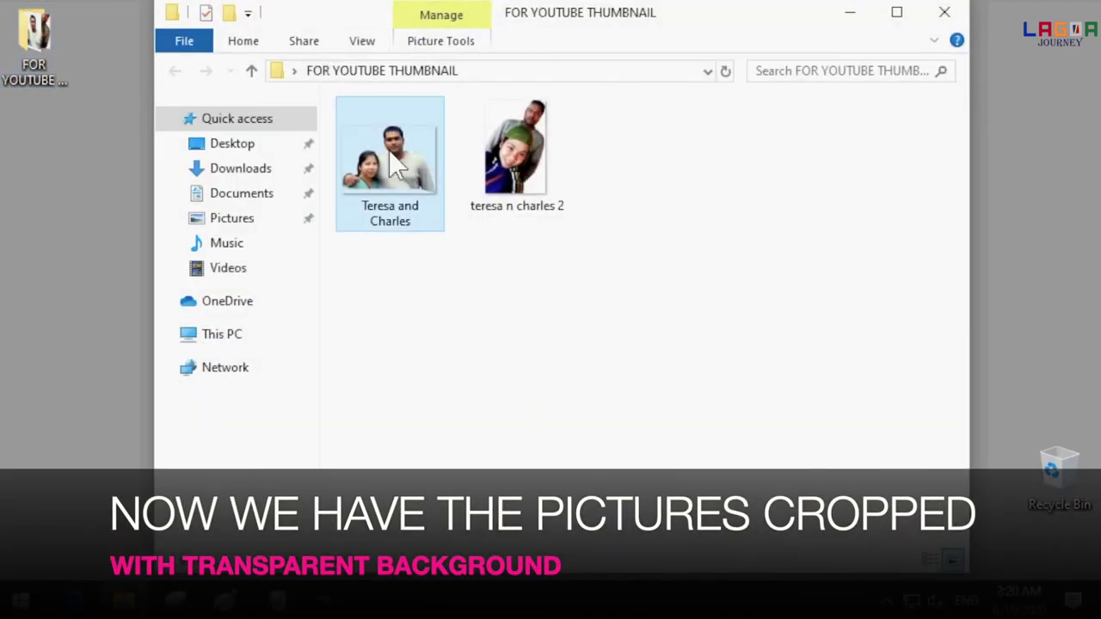
pyautogui.doubleClick(389, 155)
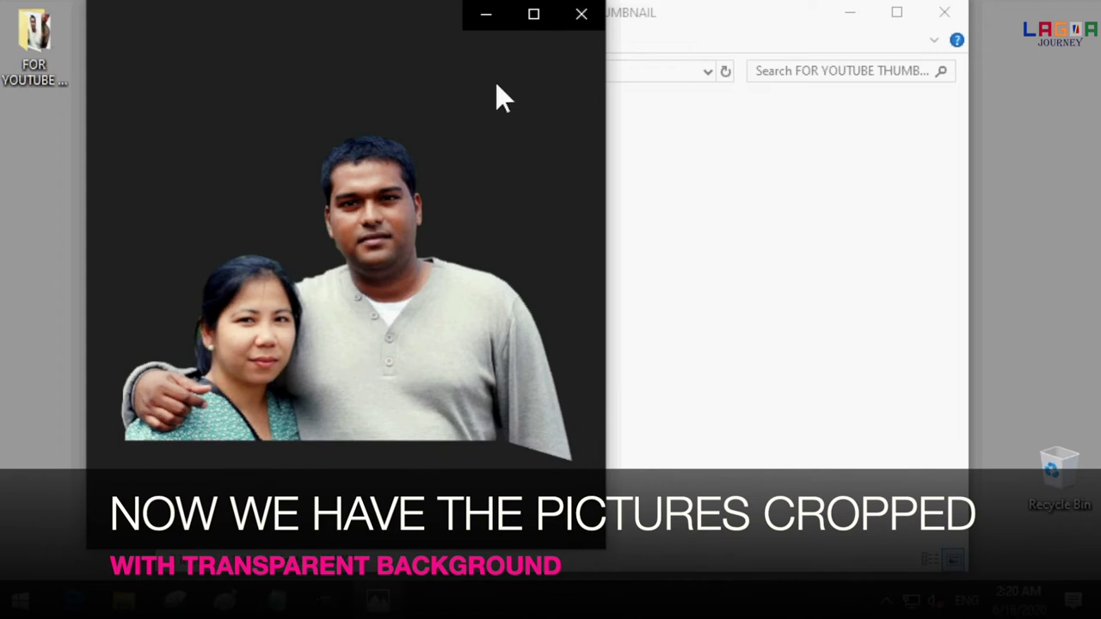
pyautogui.click(585, 14)
pyautogui.click(533, 142)
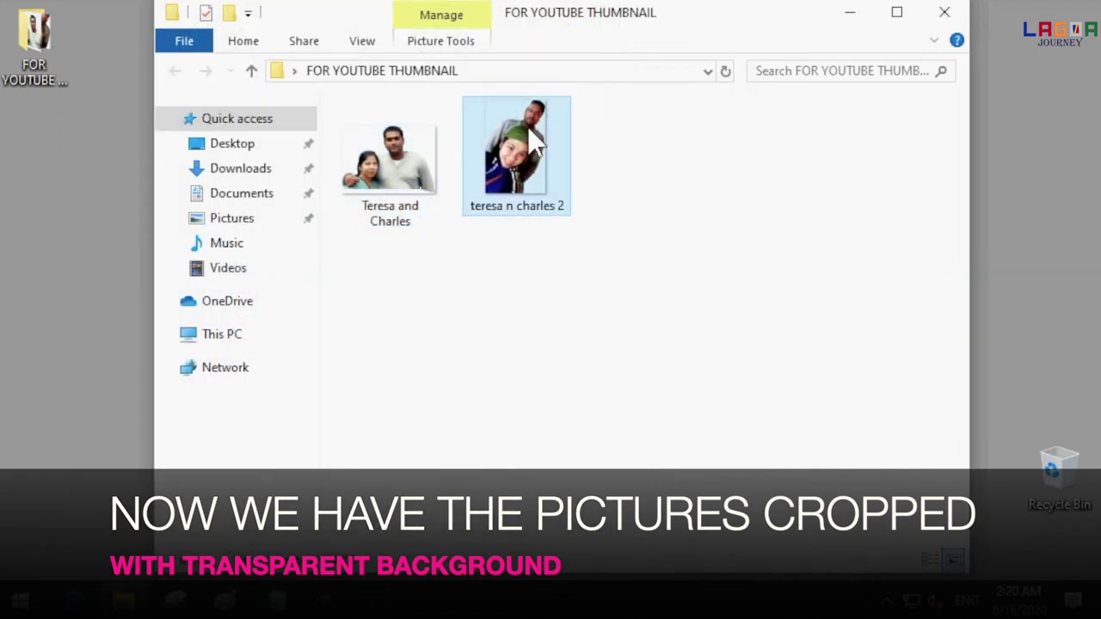
pyautogui.doubleClick(533, 142)
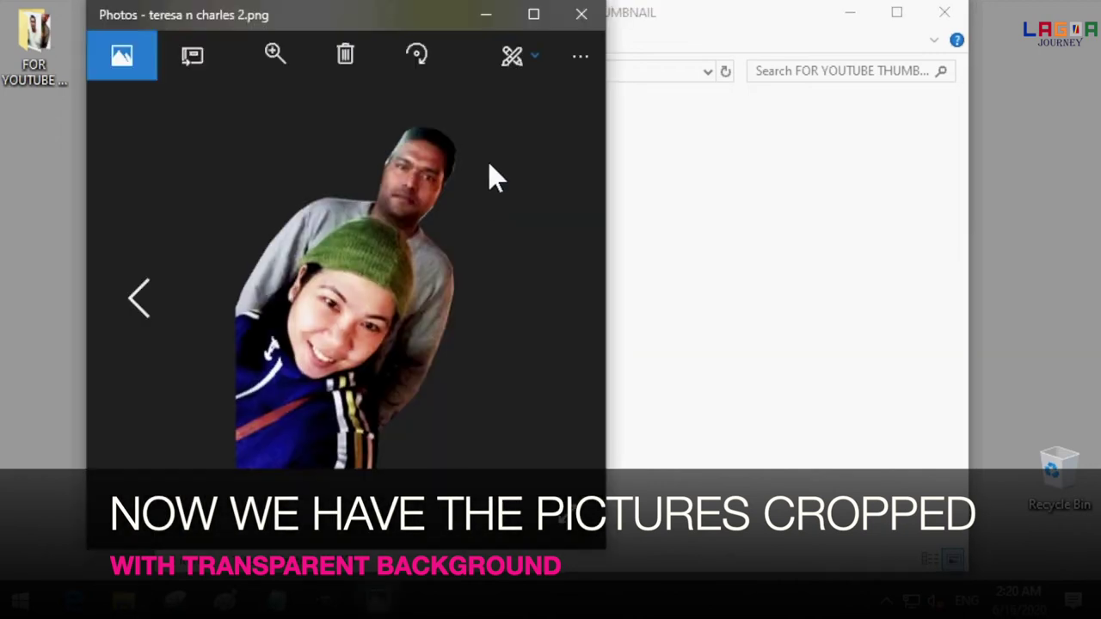
pyautogui.click(579, 15)
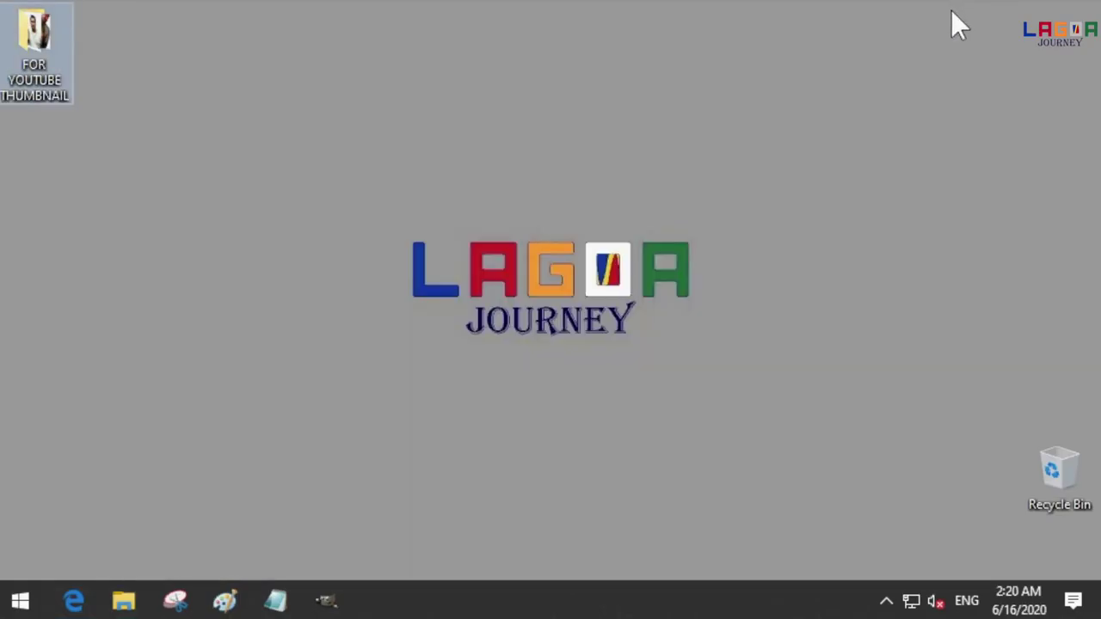
pyautogui.click(82, 604)
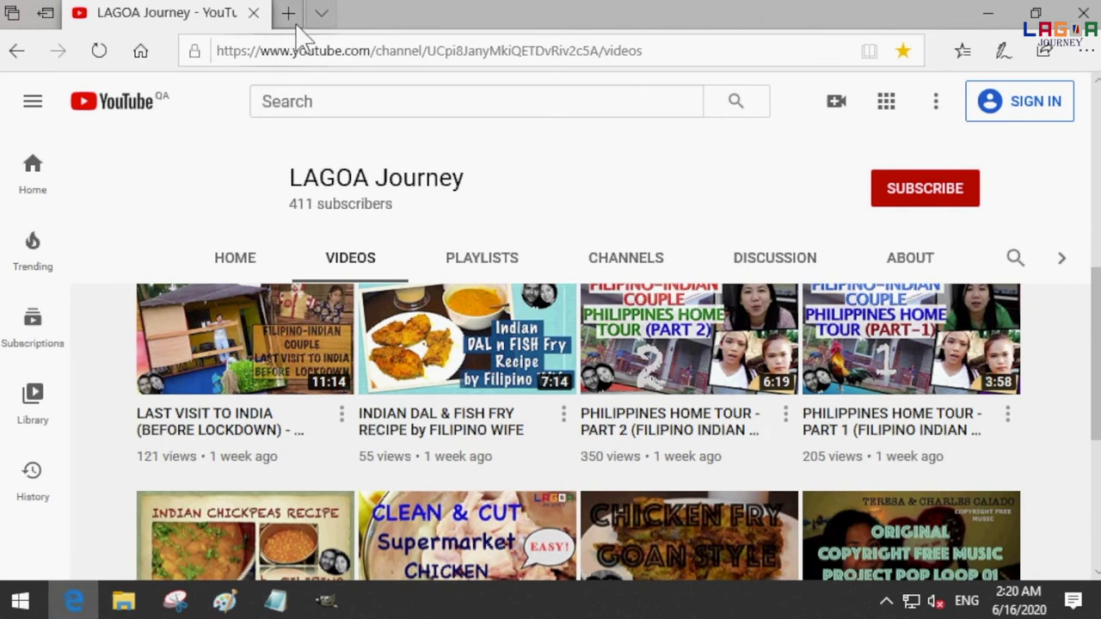
pyautogui.click(289, 15)
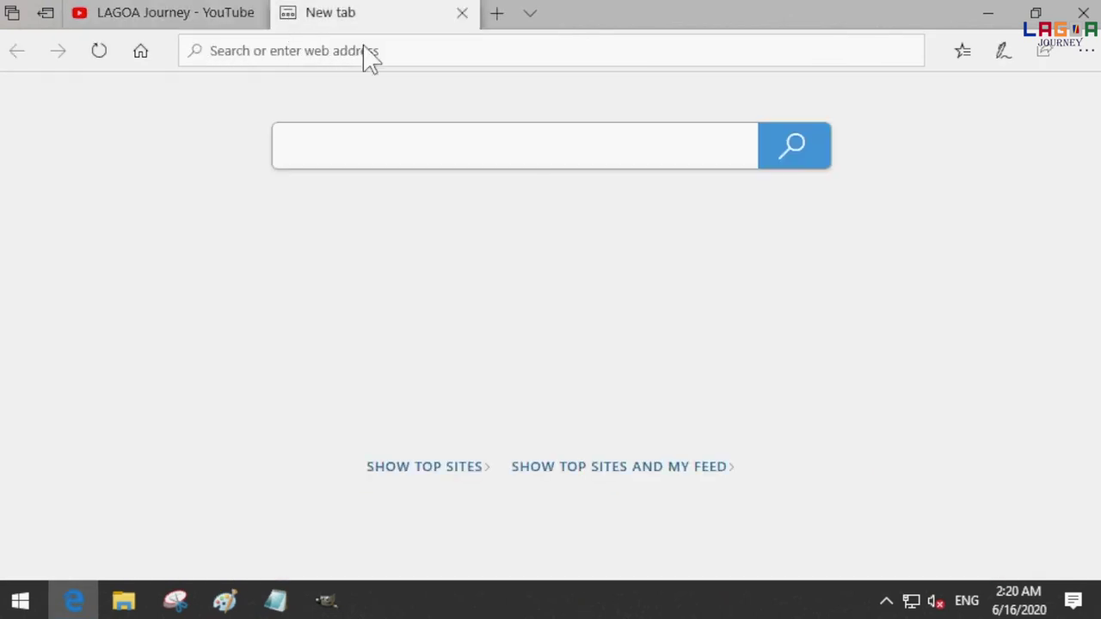
pyautogui.write('www')
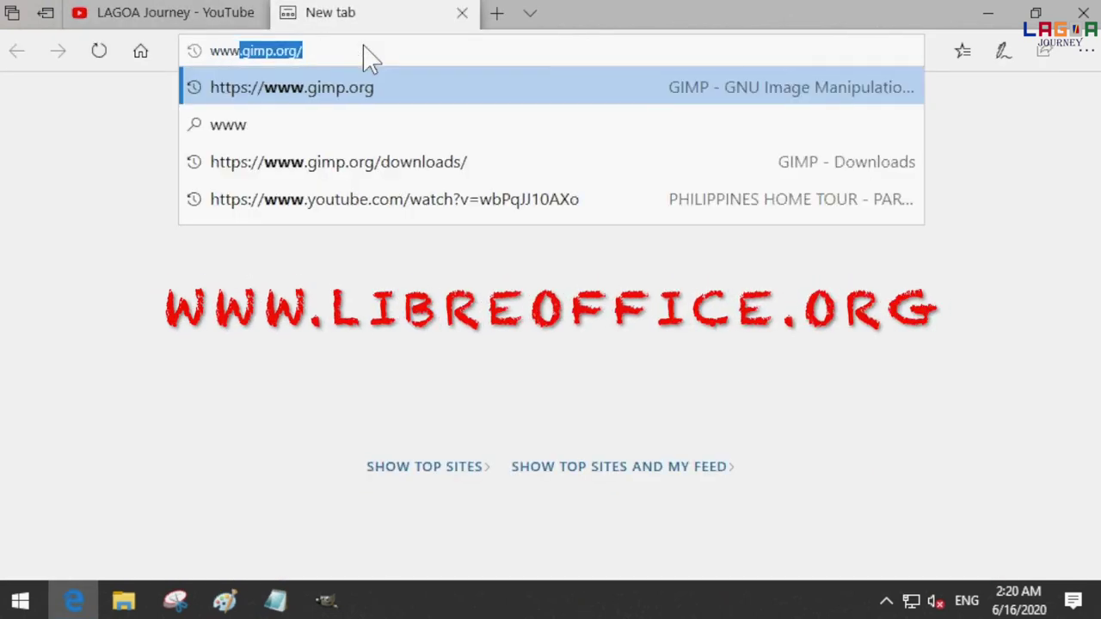
pyautogui.write('.l')
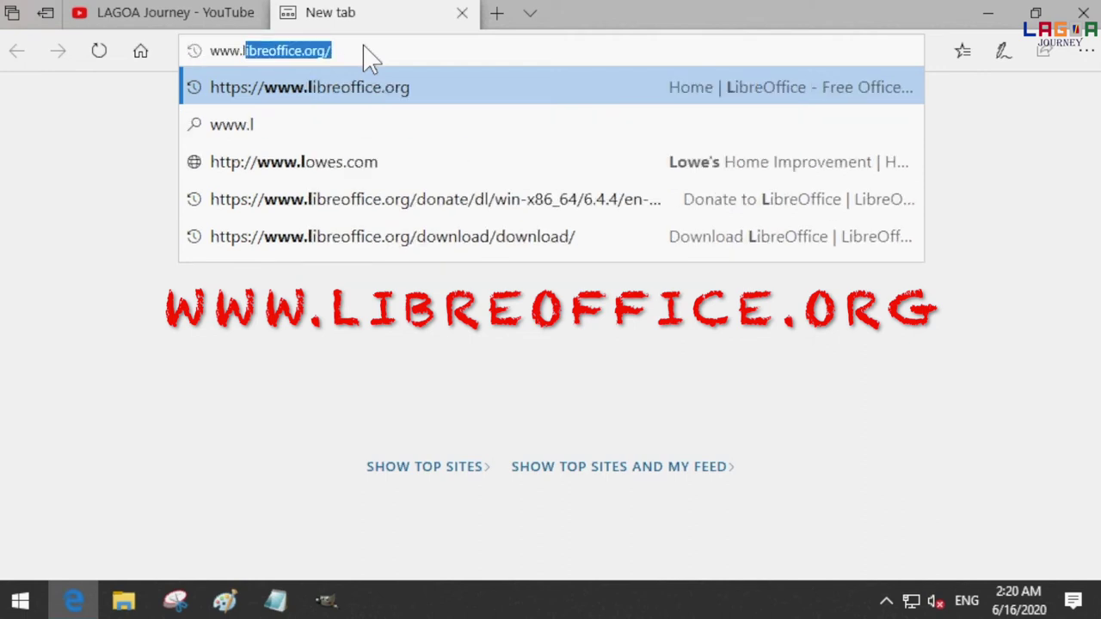
pyautogui.write('ibre')
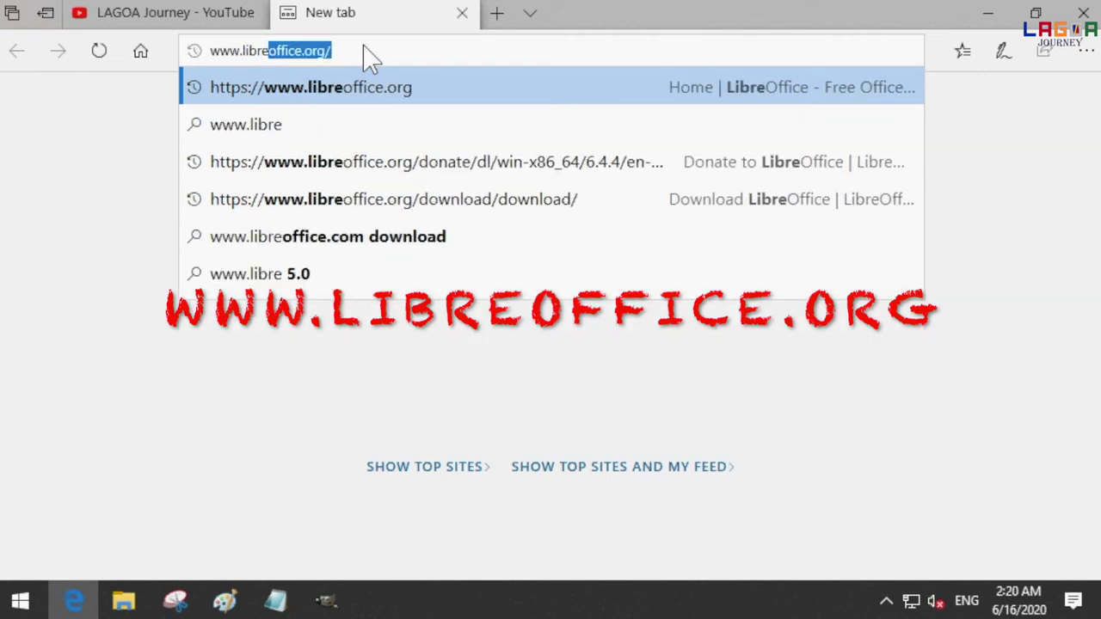
pyautogui.write('office')
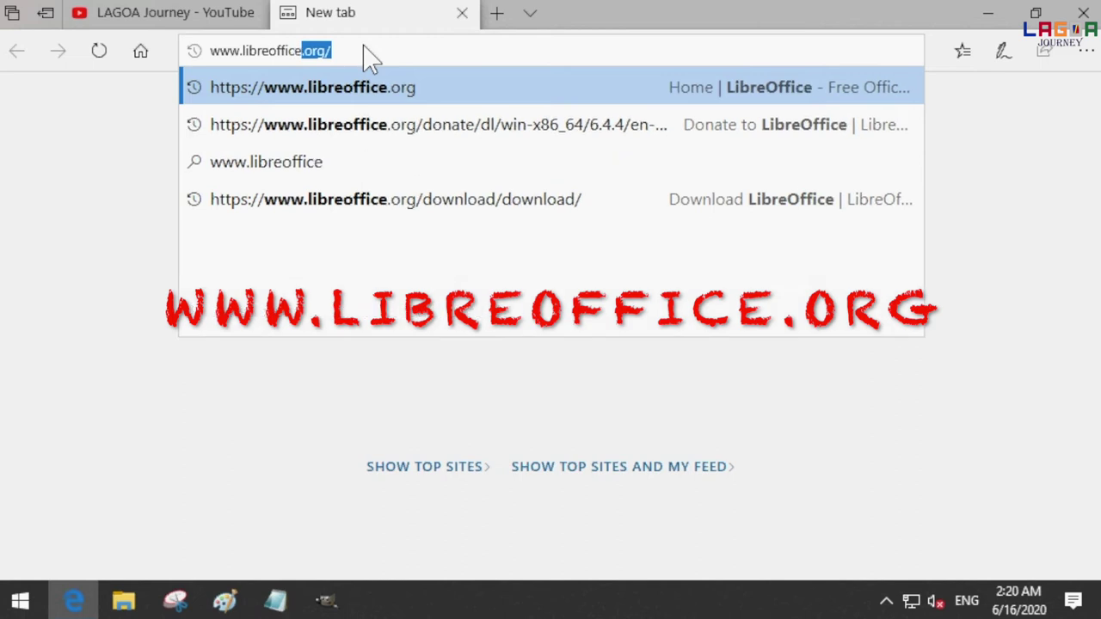
pyautogui.write('.com')
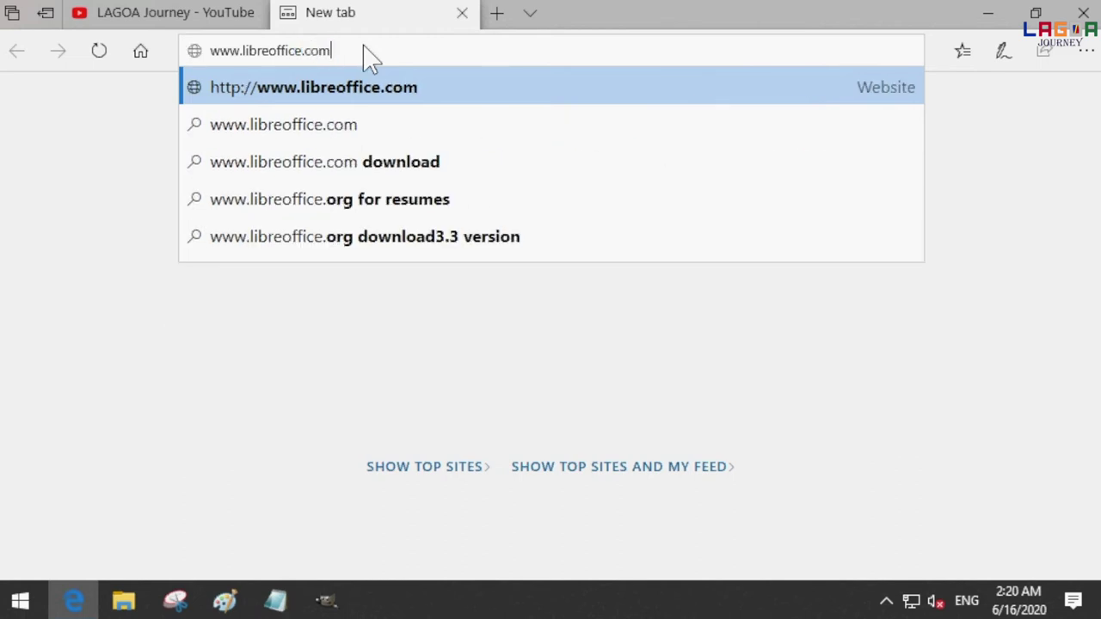
pyautogui.press('Return')
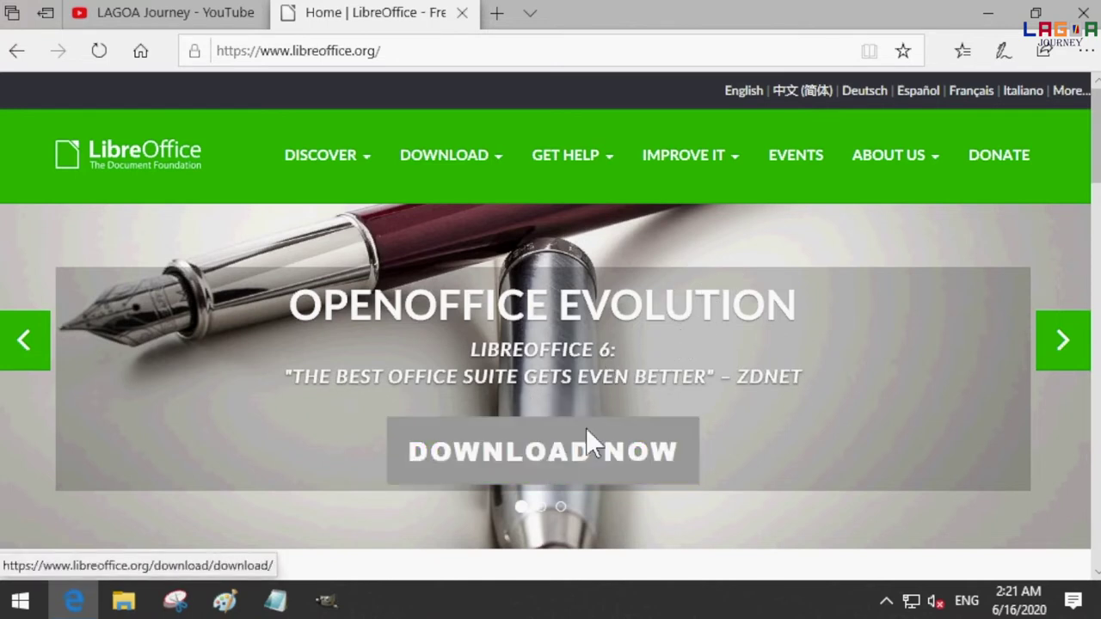
# Save the Windows (64-bit) LibreOffice_6.4.4_Win_x64.msi installer from the Download LibreOffice page
pyautogui.click(455, 157)
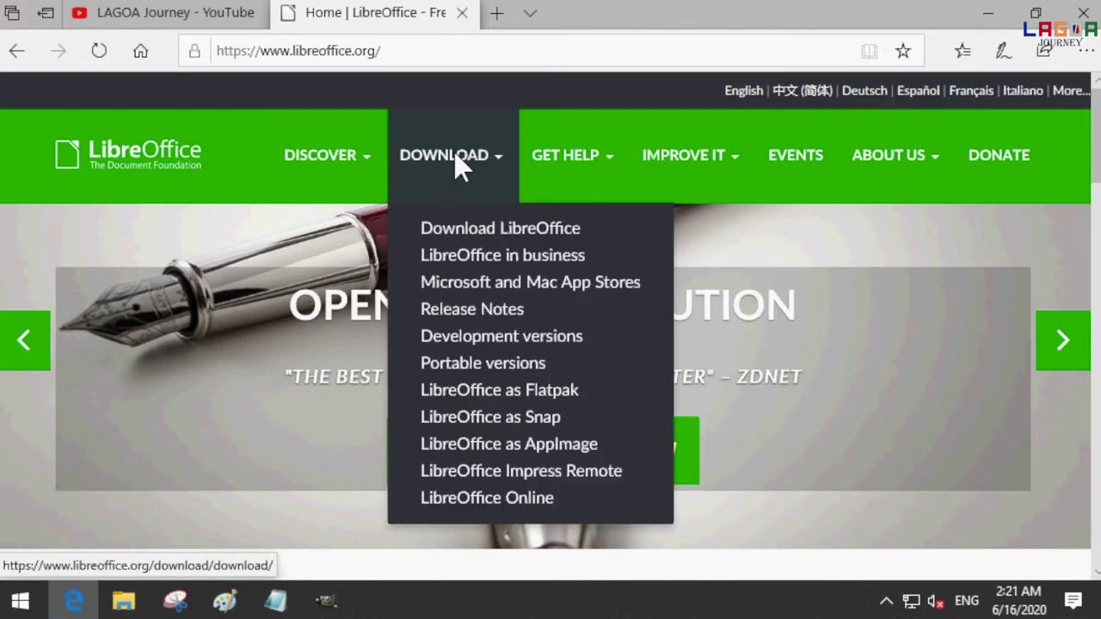
pyautogui.click(479, 232)
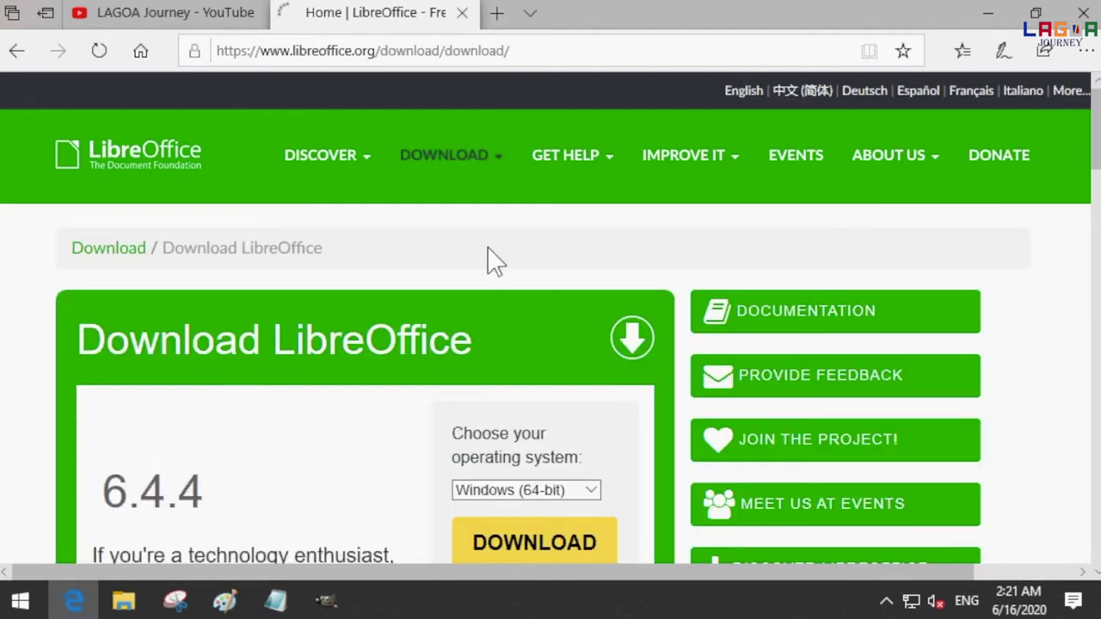
pyautogui.scroll(-1, 413, 409)
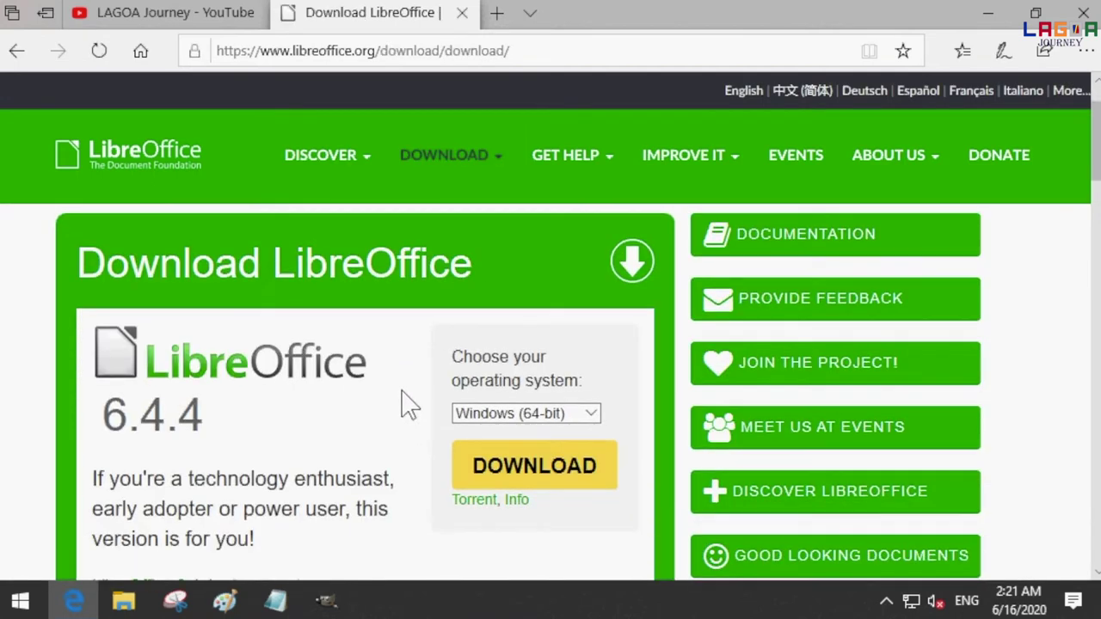
pyautogui.click(590, 414)
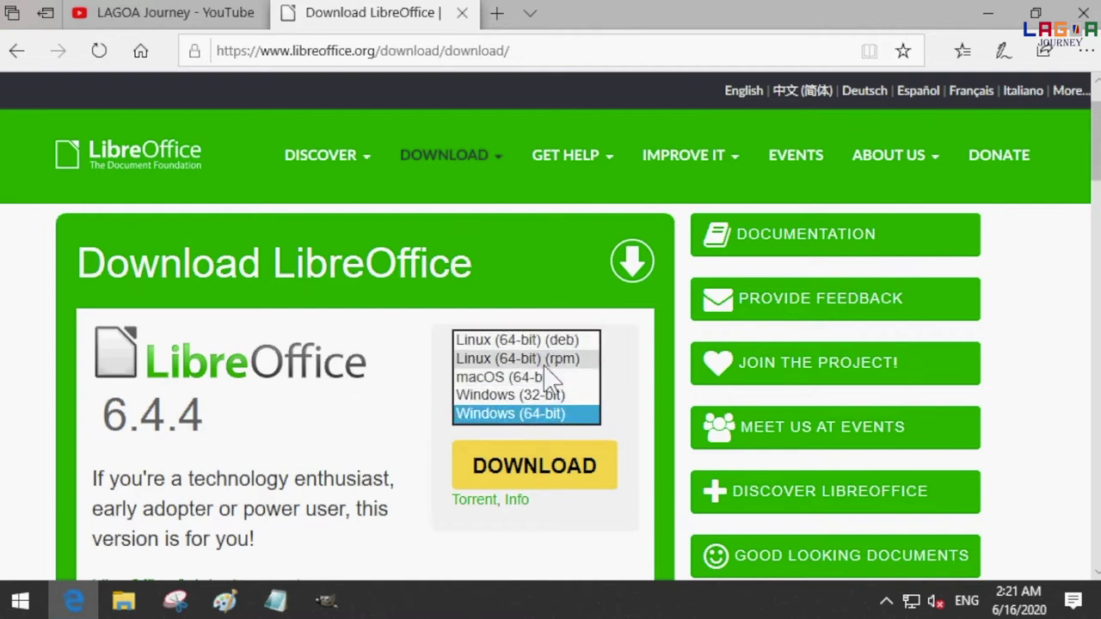
pyautogui.click(561, 415)
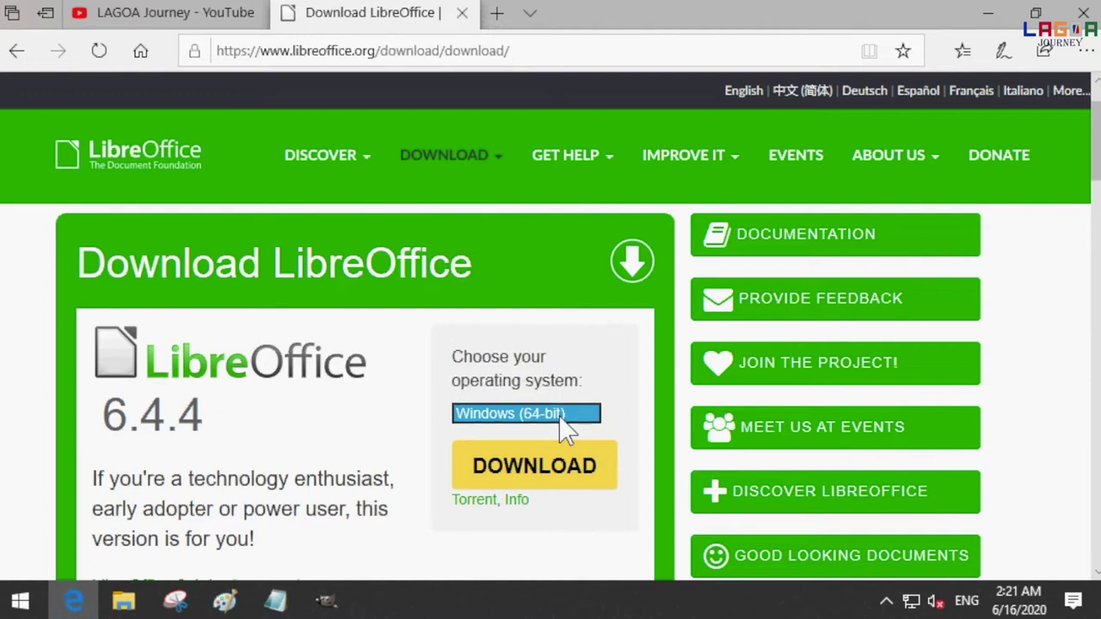
pyautogui.click(530, 471)
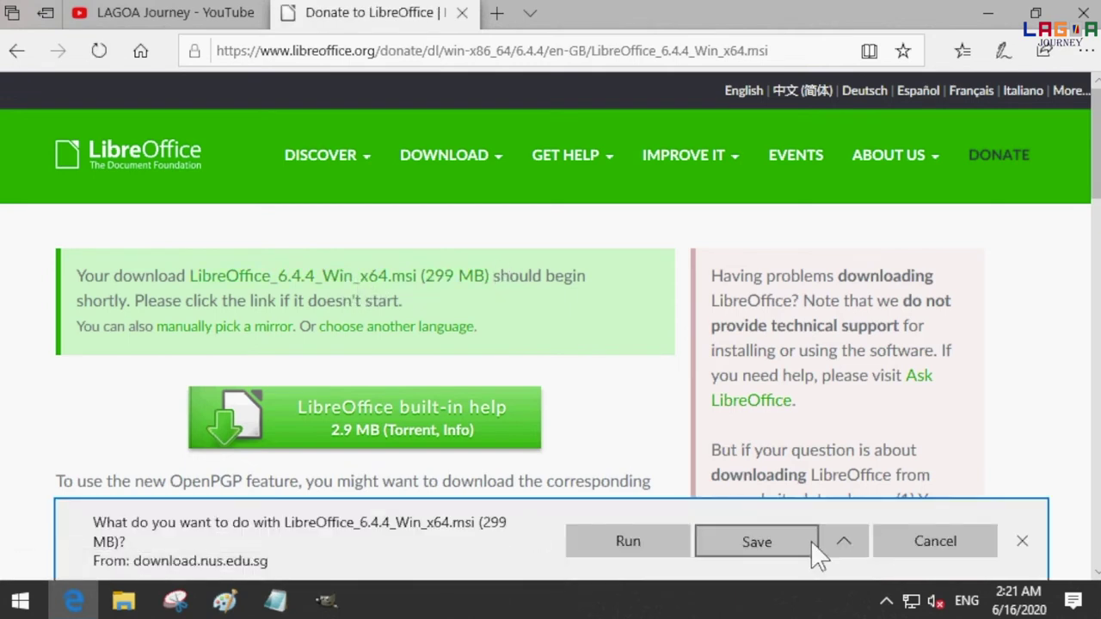
pyautogui.click(783, 555)
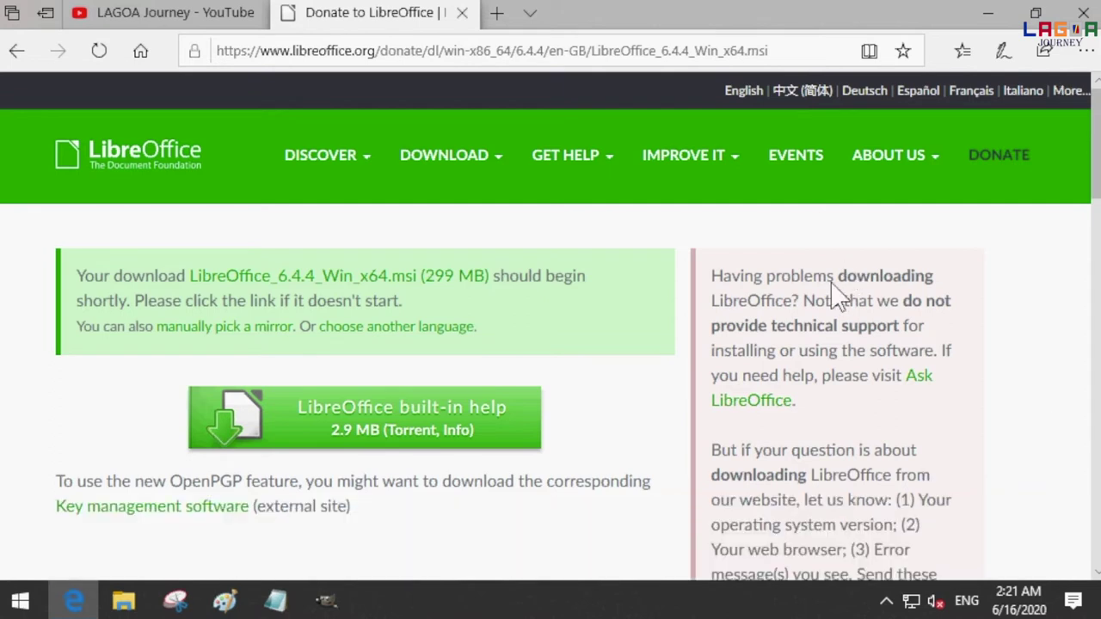
pyautogui.click(129, 602)
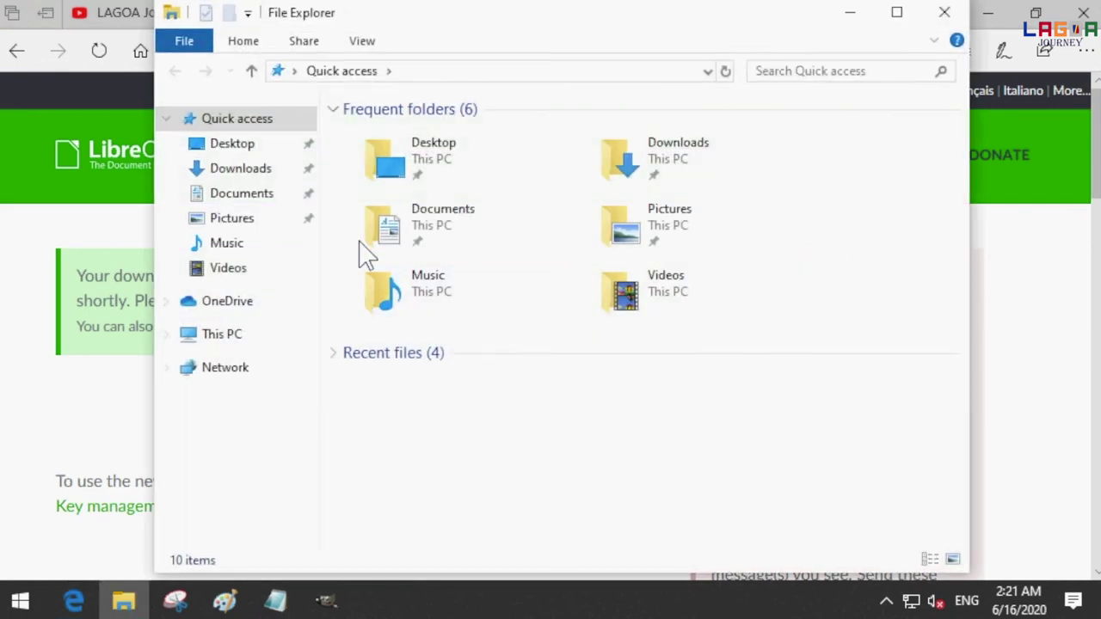
# Launch the LibreOffice .msi installer from the Downloads folder
pyautogui.doubleClick(670, 160)
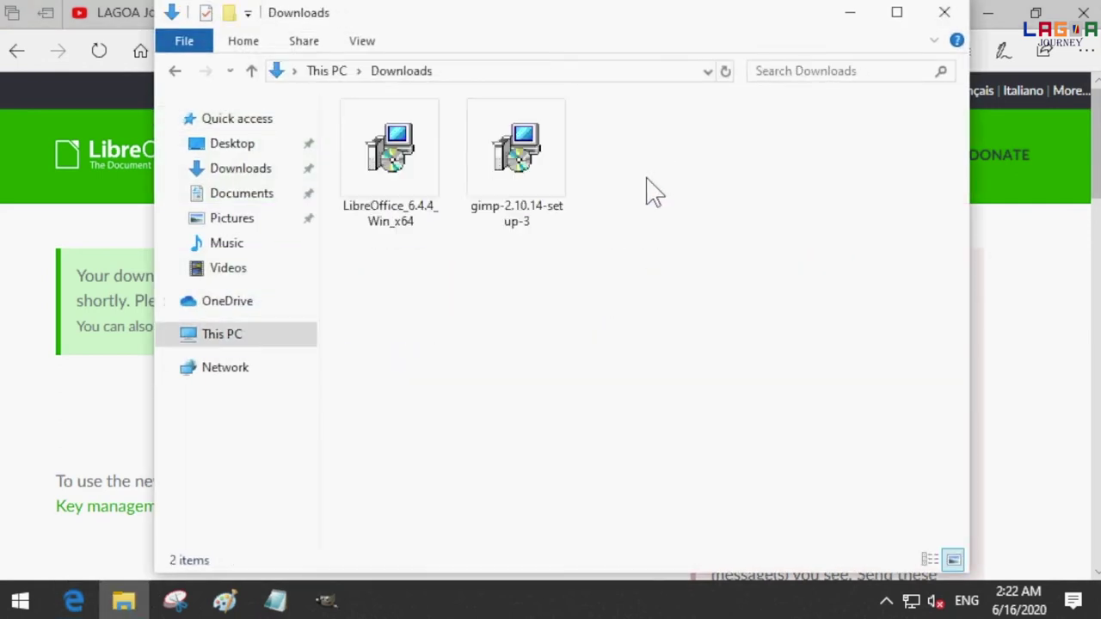
pyautogui.click(394, 226)
pyautogui.doubleClick(415, 200)
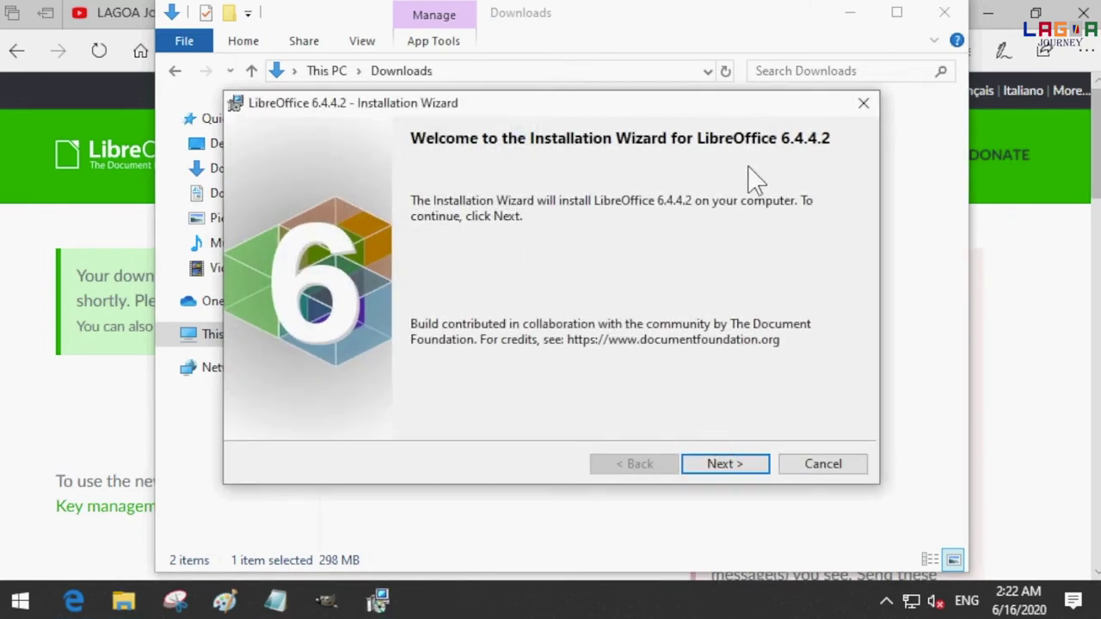
# Start a Typical install of LibreOffice 6.4.4.2, approving the User Account Control prompt
pyautogui.click(732, 476)
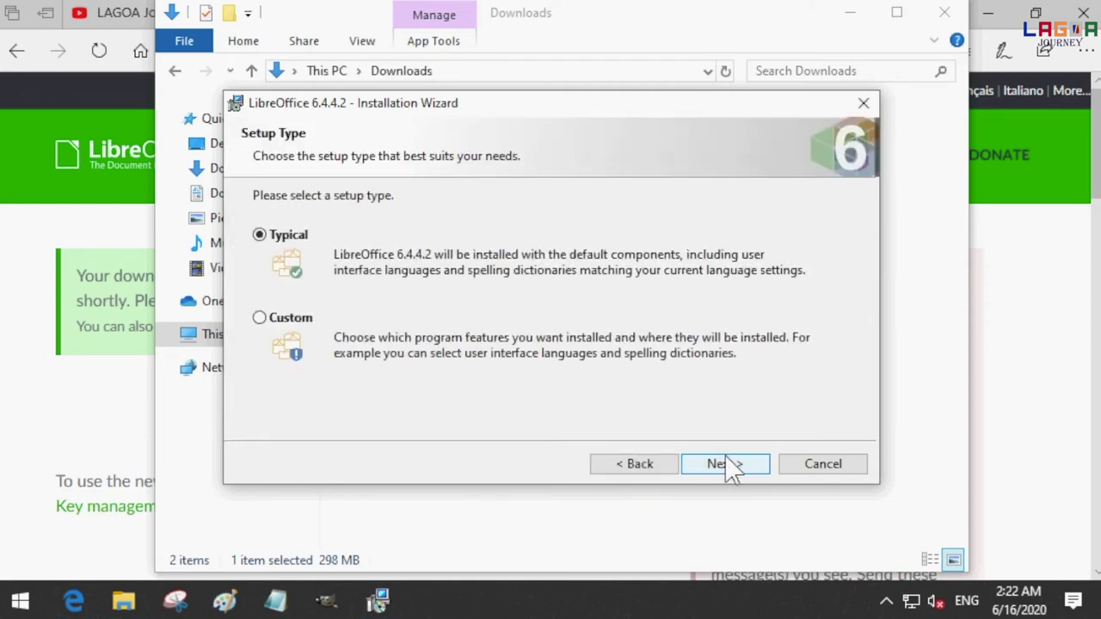
pyautogui.click(722, 469)
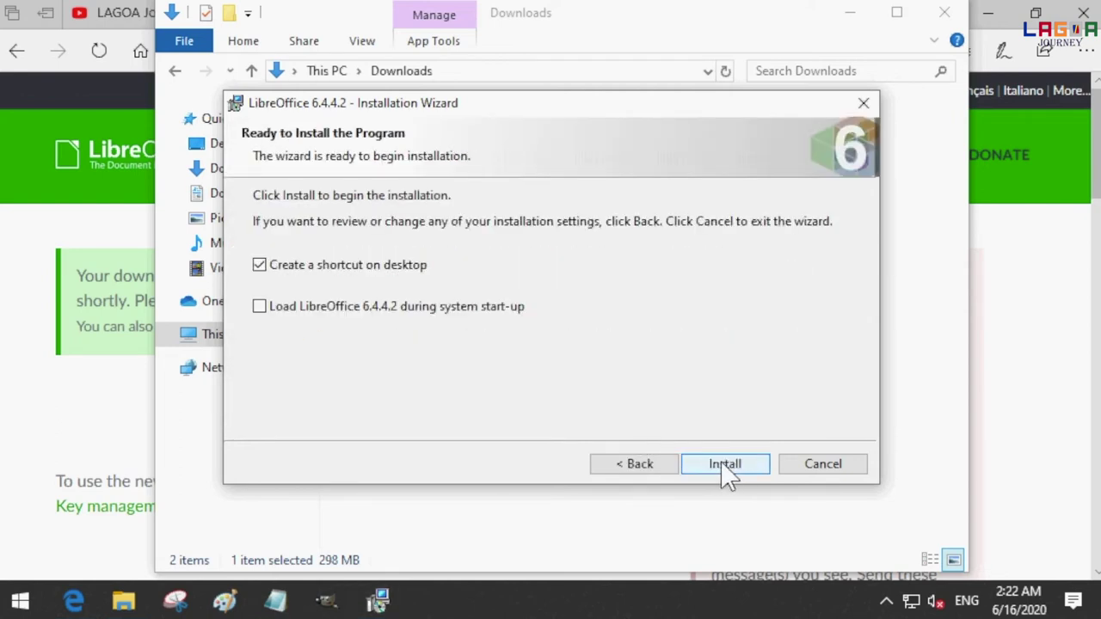
pyautogui.click(725, 471)
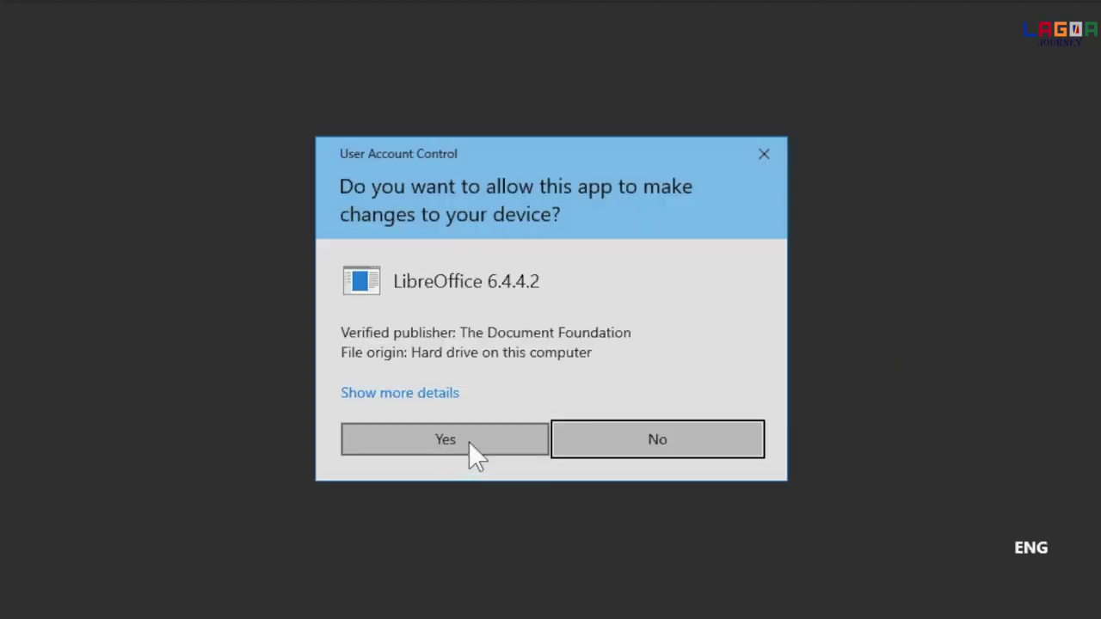
pyautogui.click(473, 449)
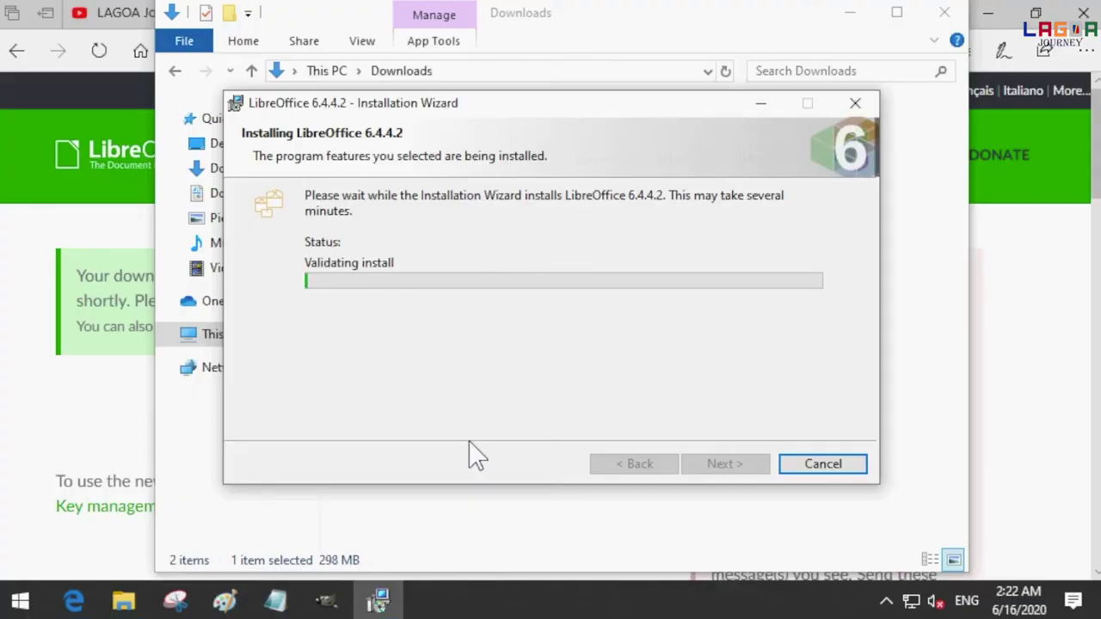
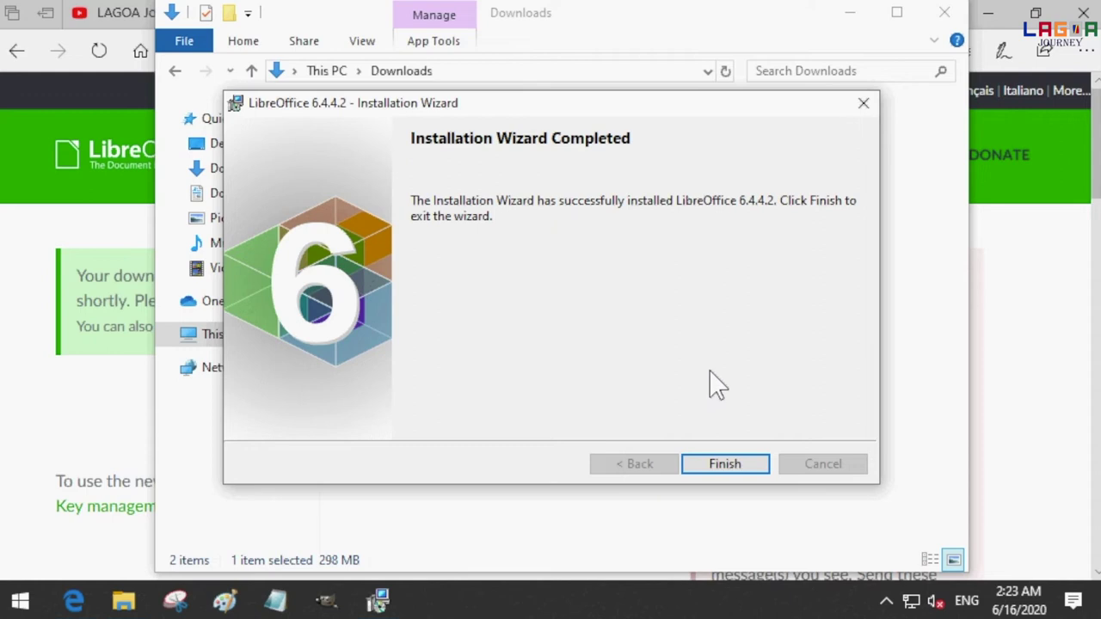
# Finish the LibreOffice 6.4.4.2 install, then close Downloads and the download page, and minimize Edge
pyautogui.click(725, 467)
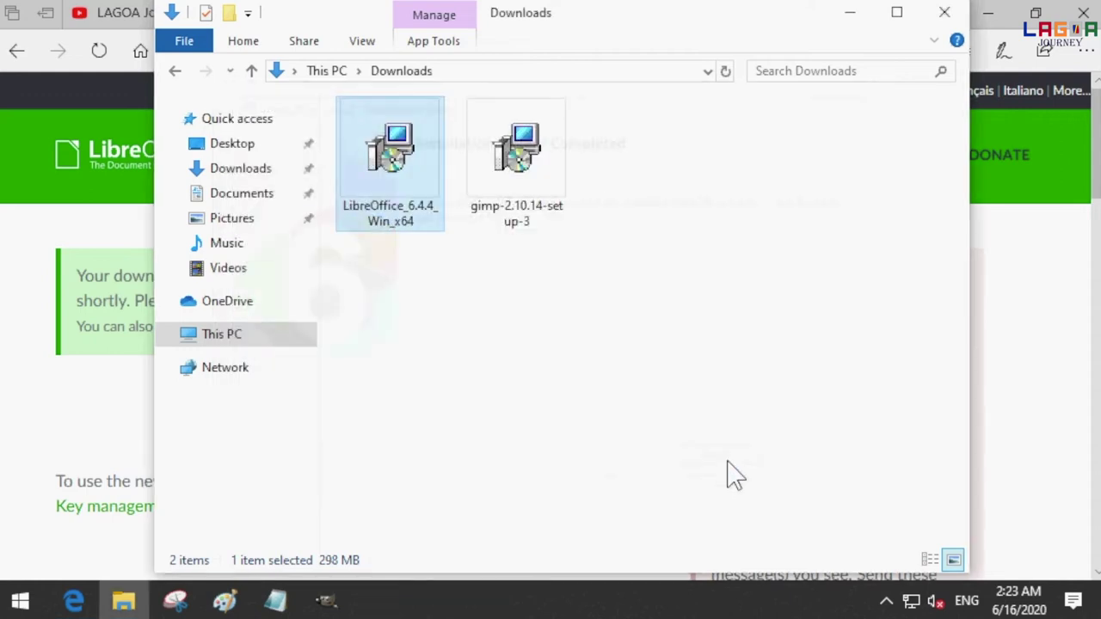
pyautogui.click(944, 12)
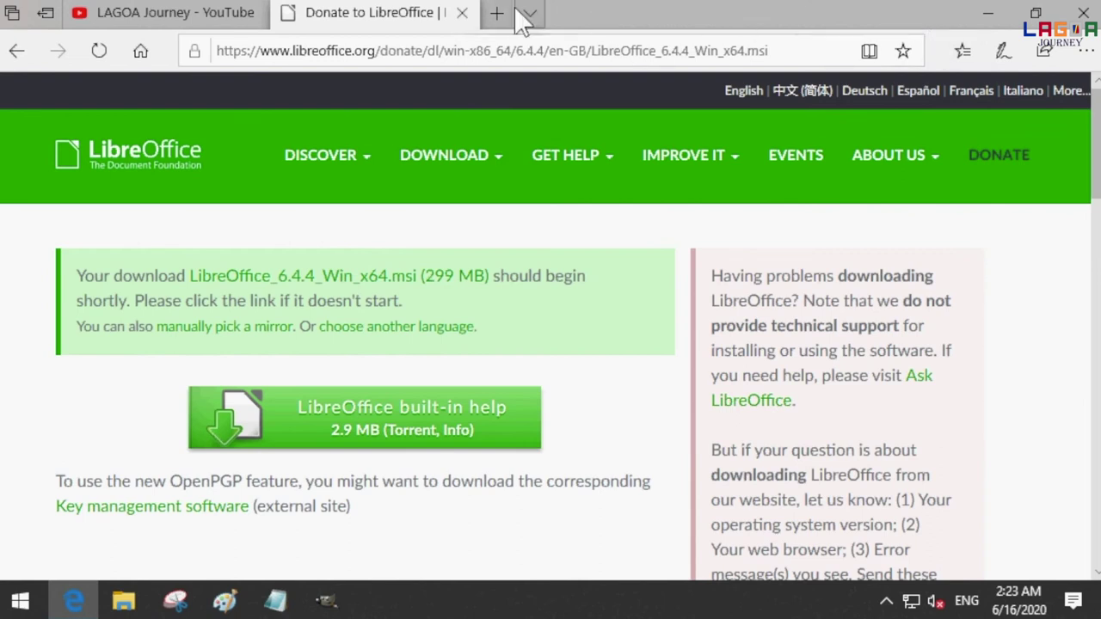
pyautogui.click(462, 12)
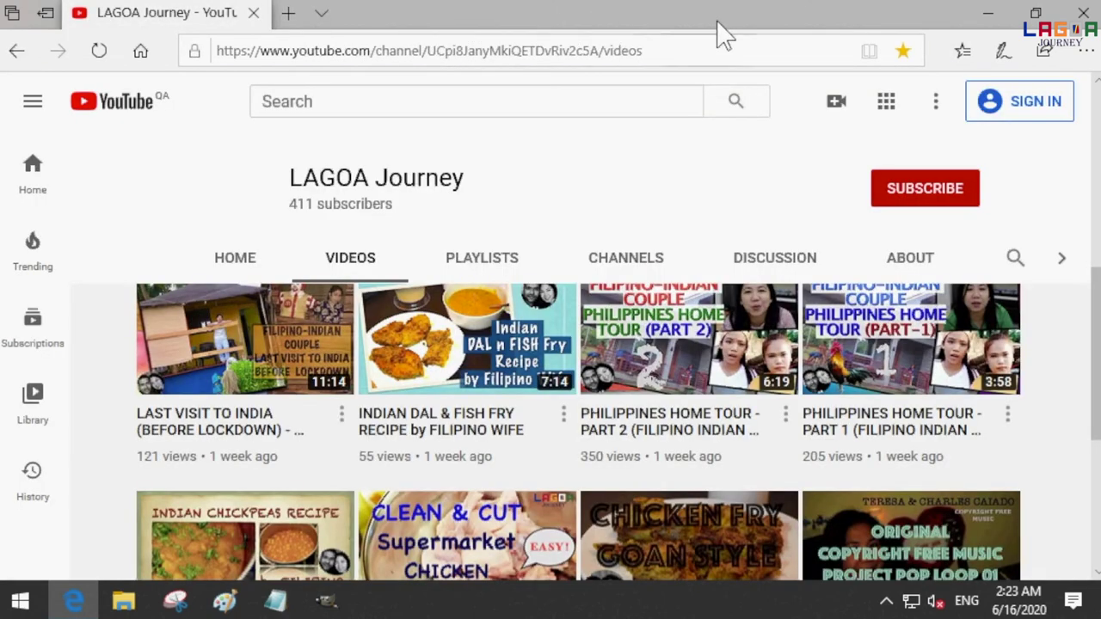
pyautogui.click(987, 14)
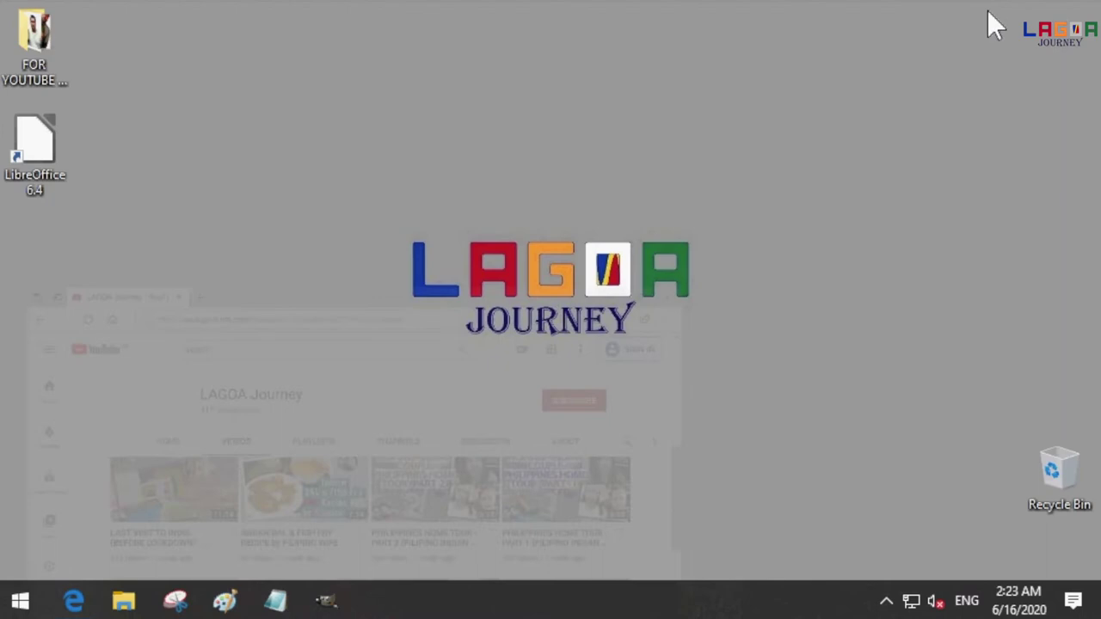
# Expand the LibreOffice 6.4 group in the Start menu and launch LibreOffice Impress
pyautogui.click(19, 600)
pyautogui.scroll(-4, 137, 344)
pyautogui.scroll(-1, 197, 270)
pyautogui.scroll(-1, 198, 288)
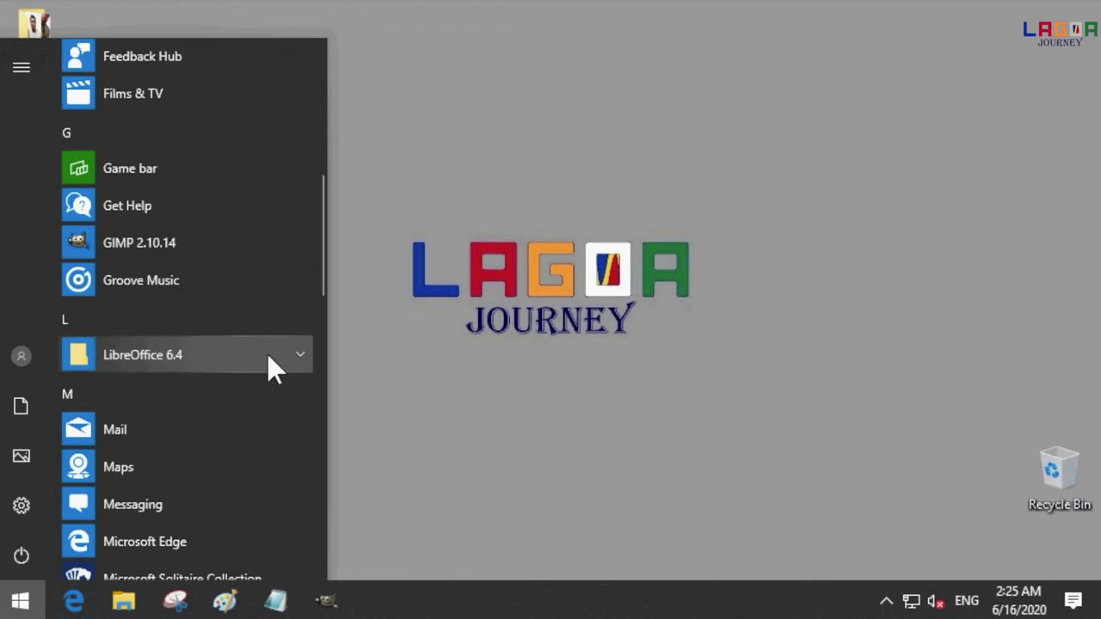
pyautogui.click(301, 354)
pyautogui.scroll(-2, 297, 379)
pyautogui.scroll(-3, 275, 322)
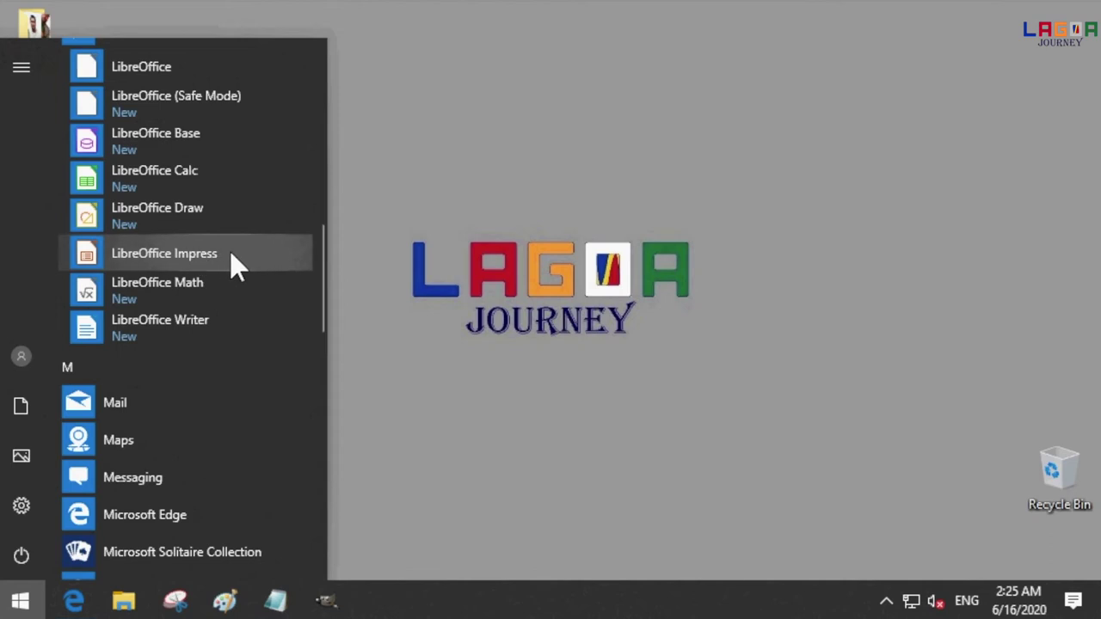
pyautogui.click(231, 254)
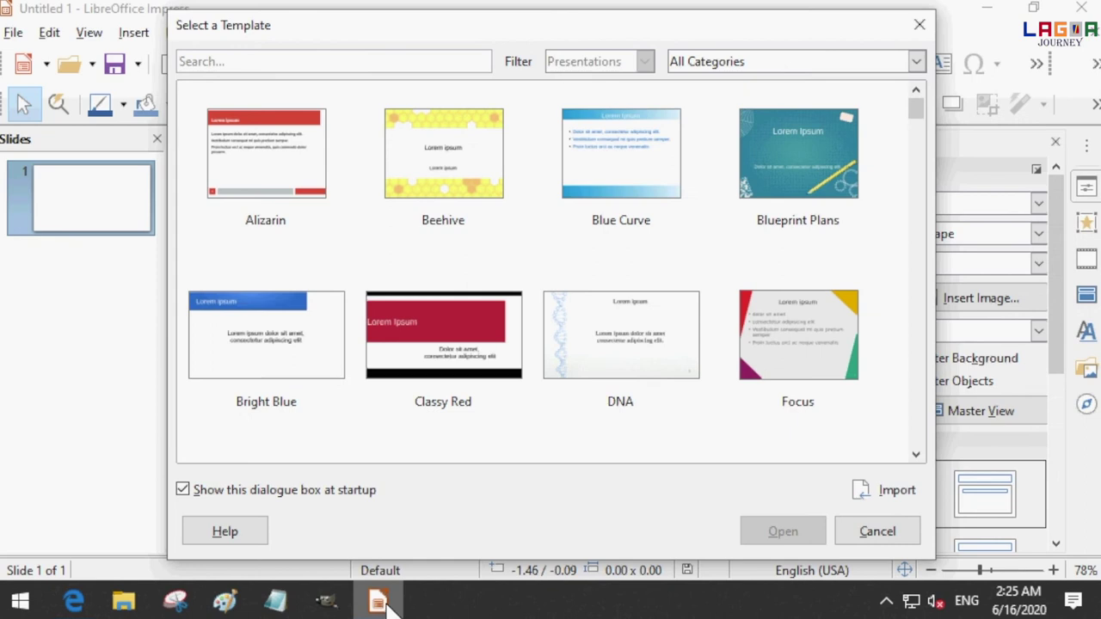
# Dismiss the Select a Template dialog without a template, leaving a blank Untitled 1 presentation
pyautogui.rightClick(387, 607)
pyautogui.click(404, 527)
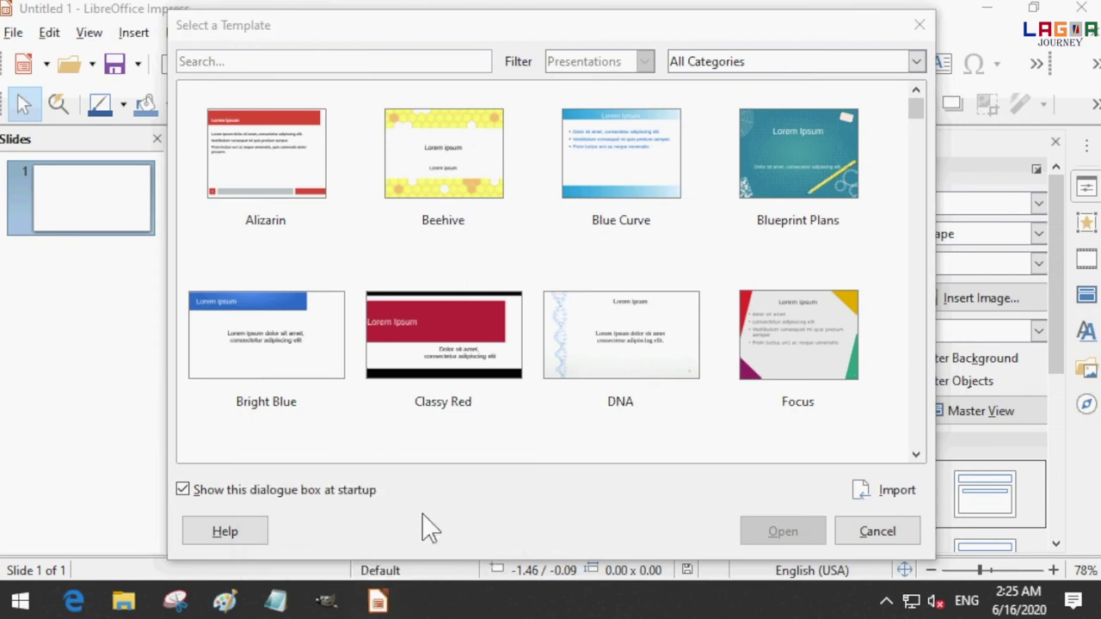
pyautogui.moveTo(917, 110)
pyautogui.mouseDown()
pyautogui.moveTo(939, 242)
pyautogui.moveTo(980, 378)
pyautogui.mouseUp()
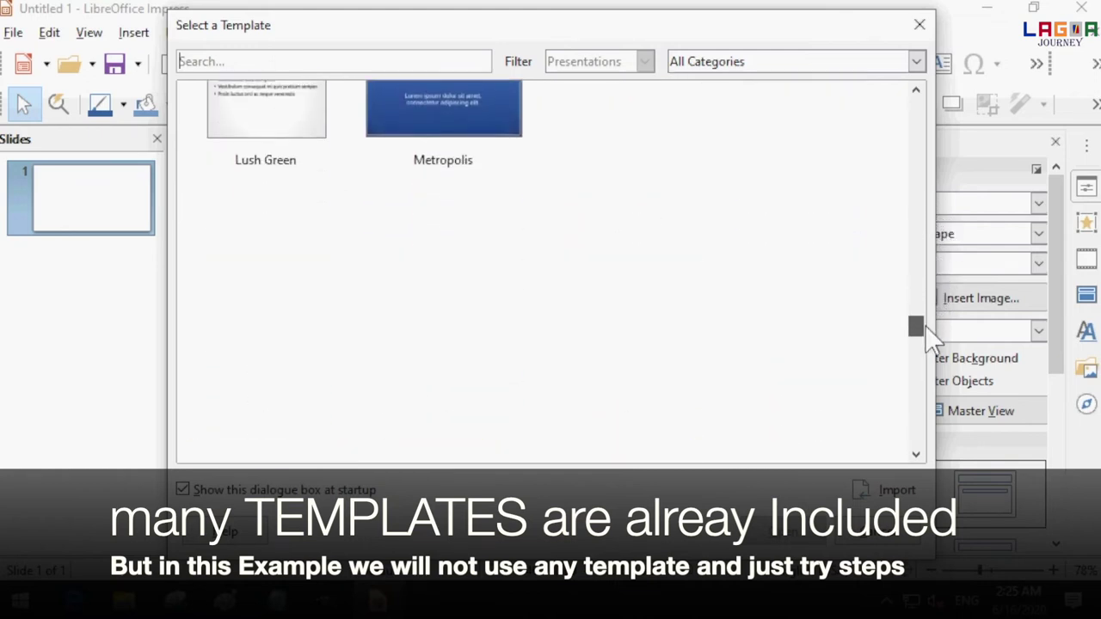
pyautogui.moveTo(980, 378); pyautogui.dragTo(994, 108)
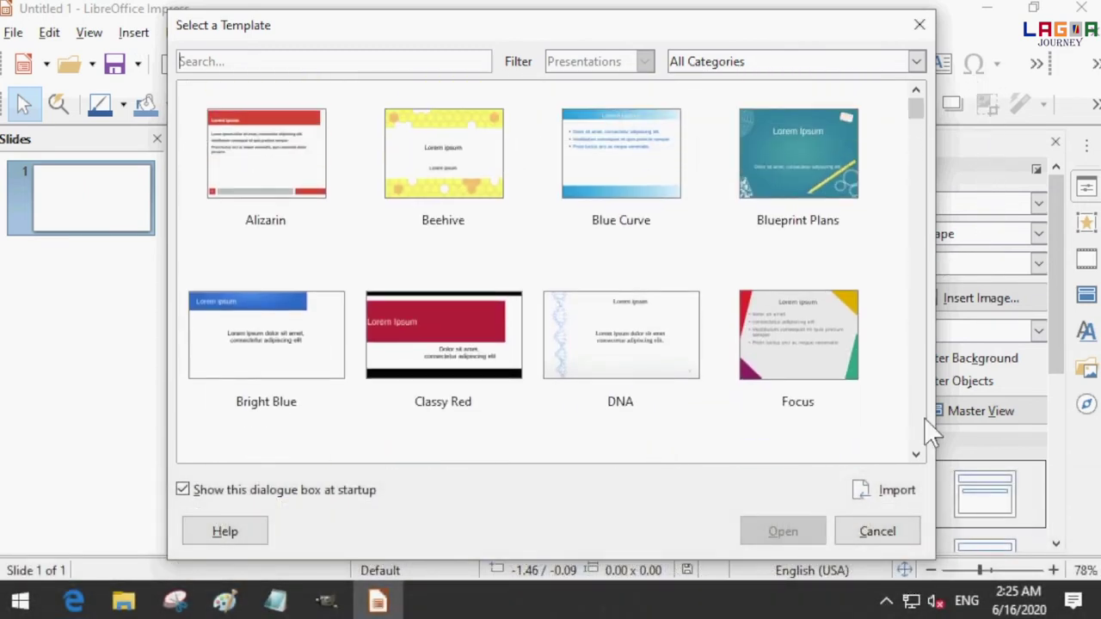
pyautogui.click(877, 531)
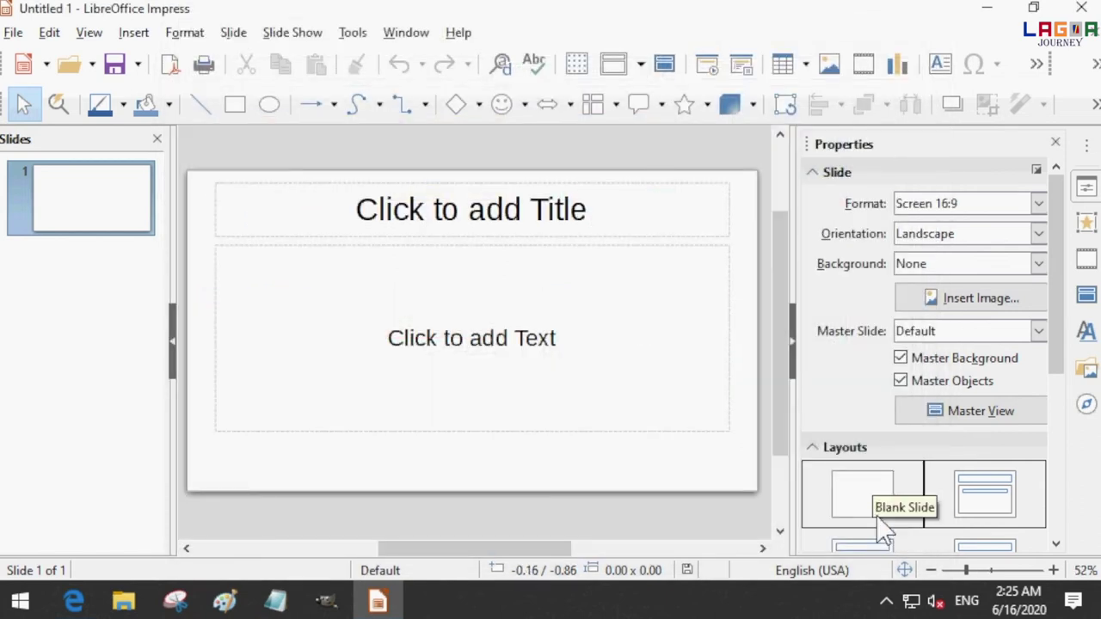
# Delete the title and body text placeholders from the first slide
pyautogui.click(289, 200)
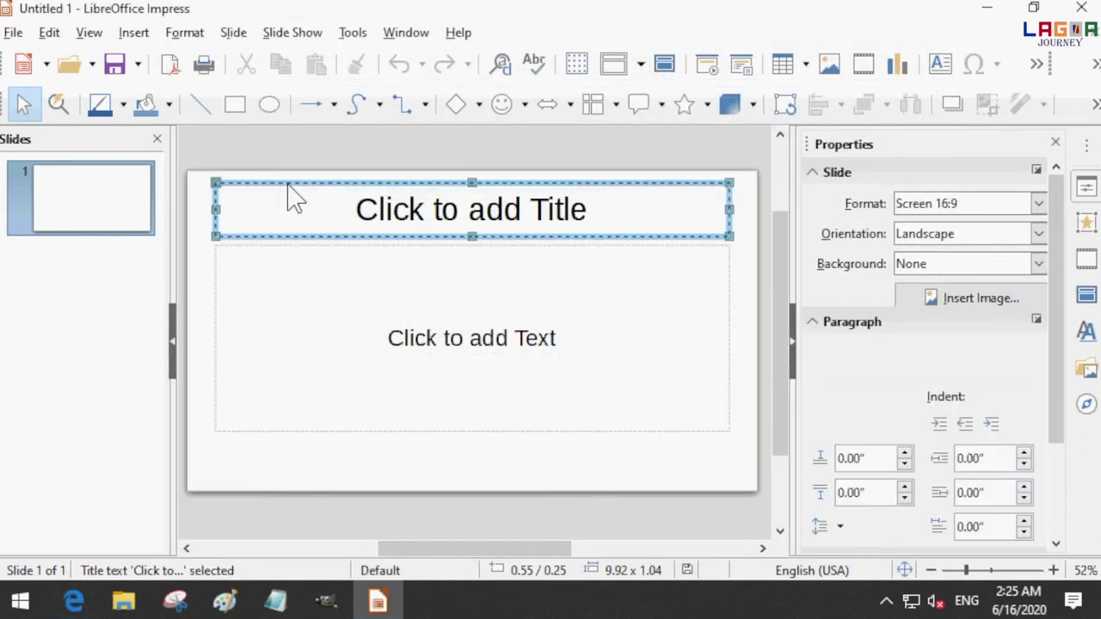
pyautogui.press('Delete')
pyautogui.click(311, 325)
pyautogui.press('Delete')
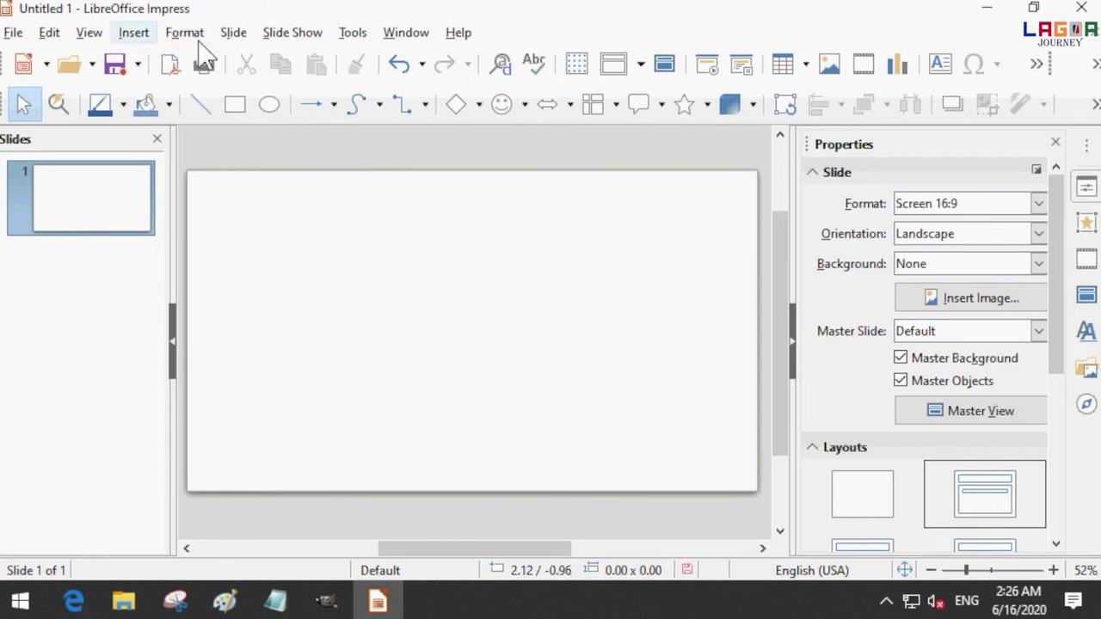
pyautogui.click(240, 38)
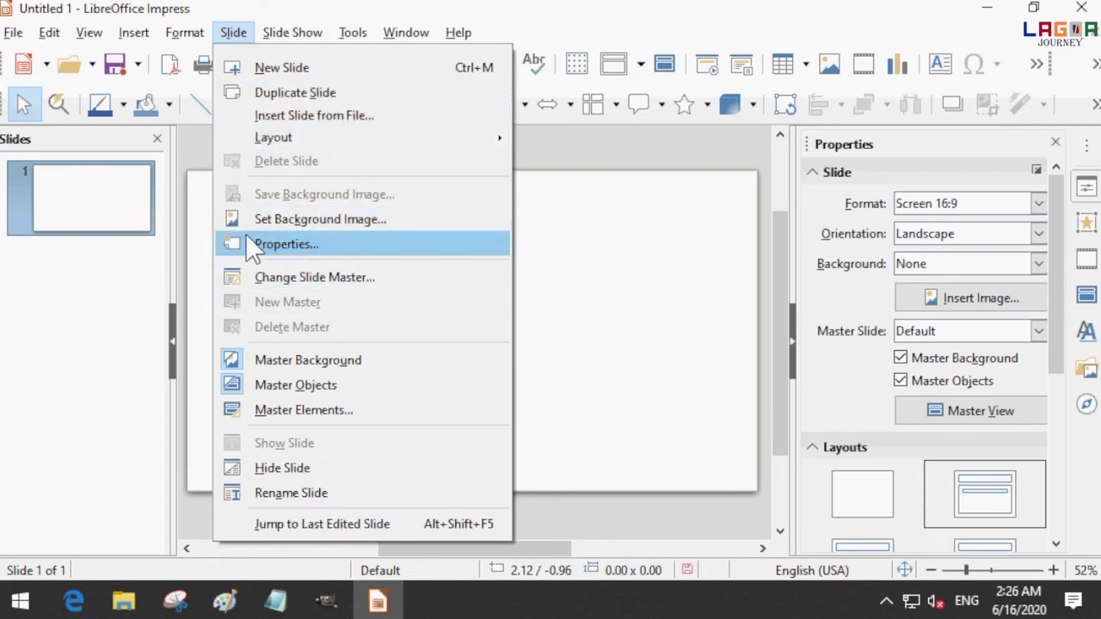
# Set the slide background to a solid Purple colour
pyautogui.click(348, 244)
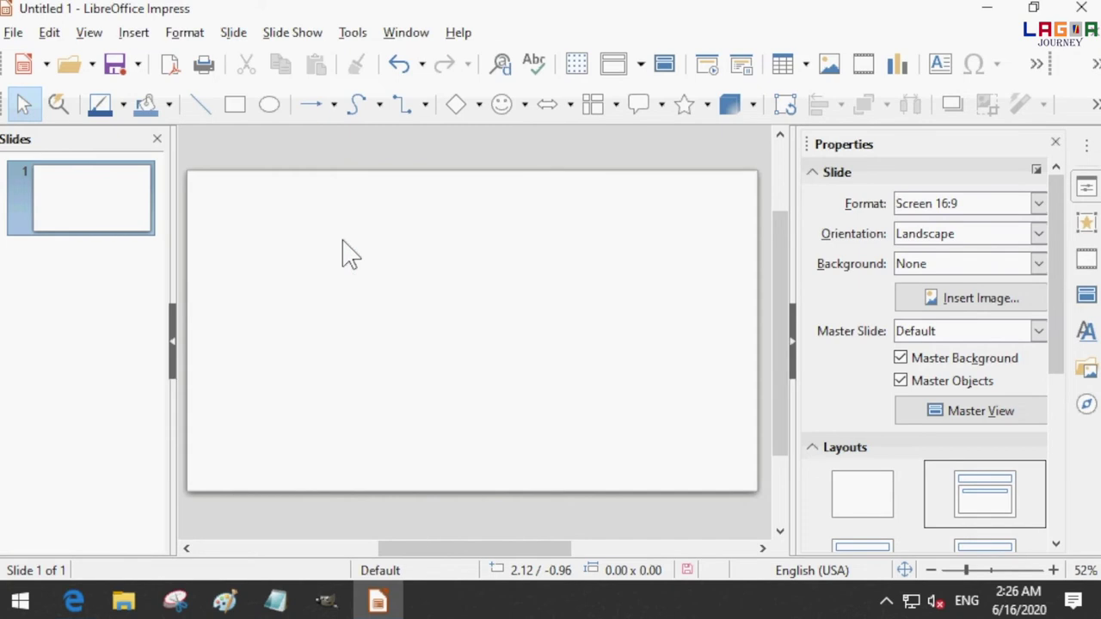
pyautogui.click(404, 97)
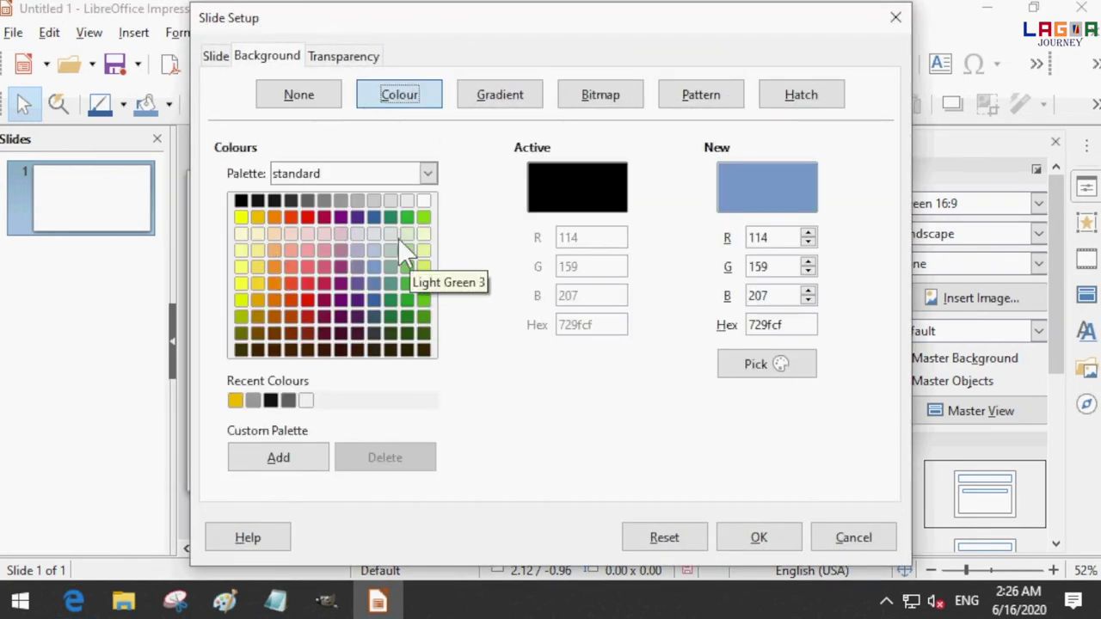
pyautogui.click(341, 217)
pyautogui.moveTo(445, 39); pyautogui.dragTo(623, 25)
pyautogui.click(944, 531)
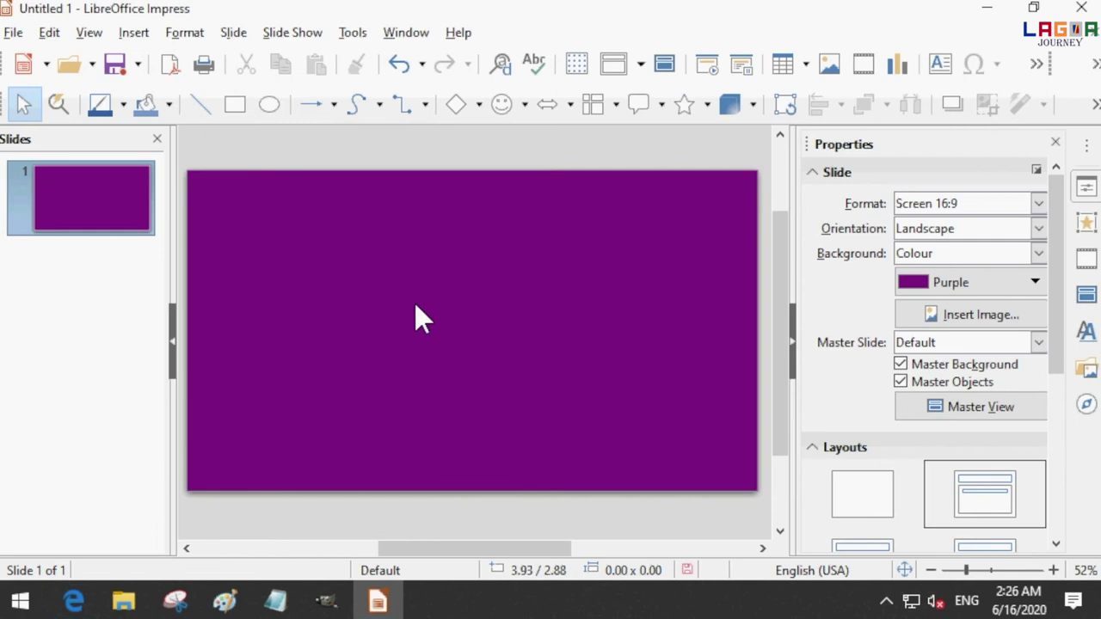
# Replace the purple with the Black to Dark Red 3 quadratic gradient preset
pyautogui.click(232, 36)
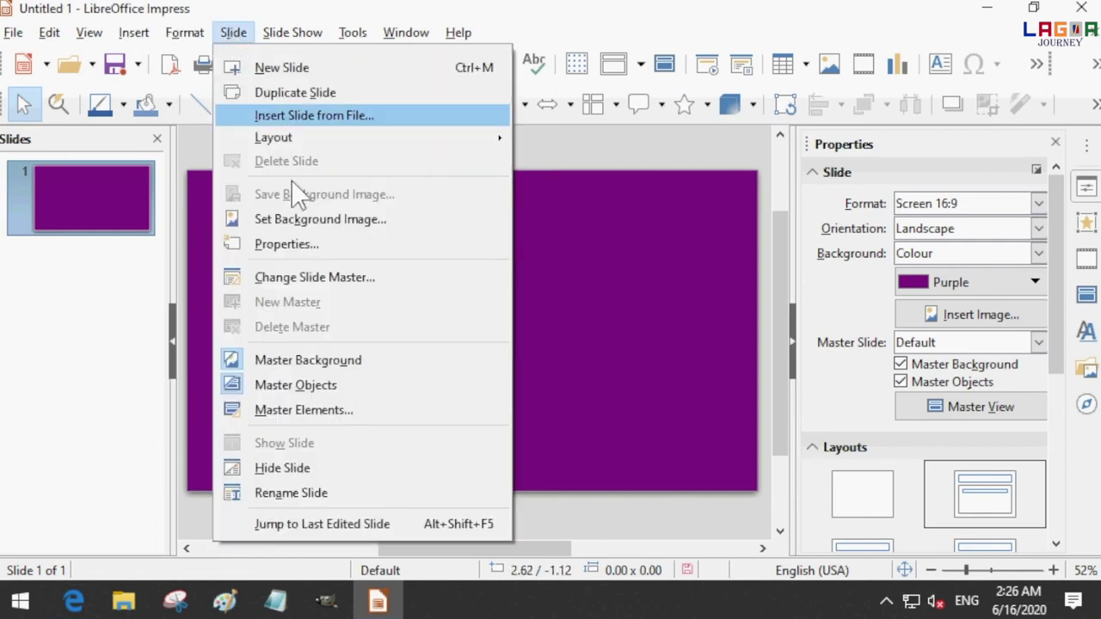
pyautogui.click(352, 245)
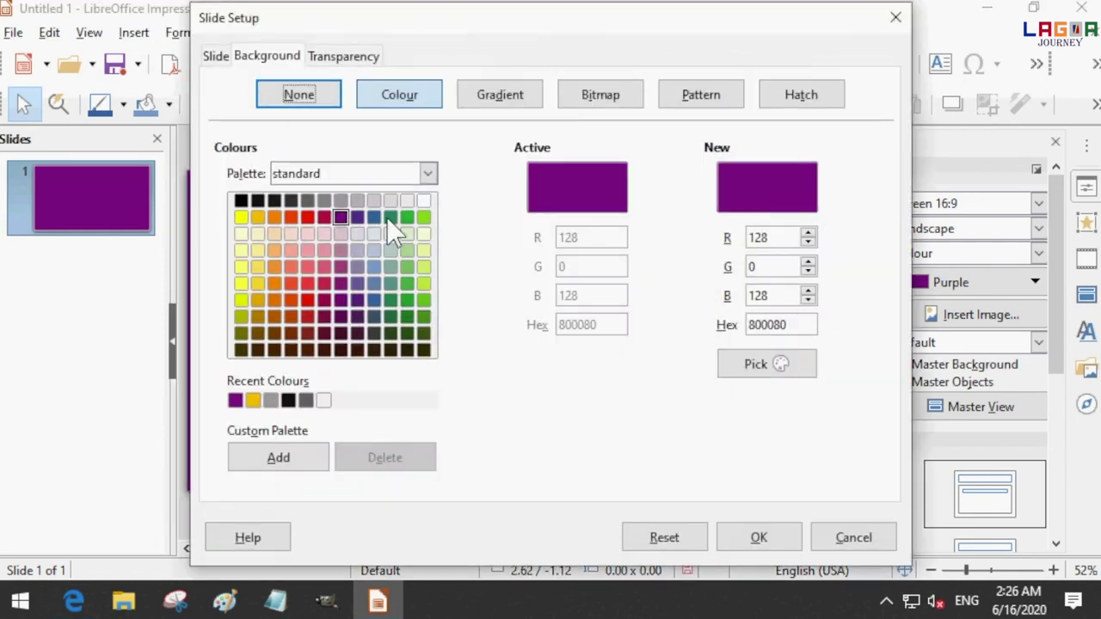
pyautogui.click(503, 96)
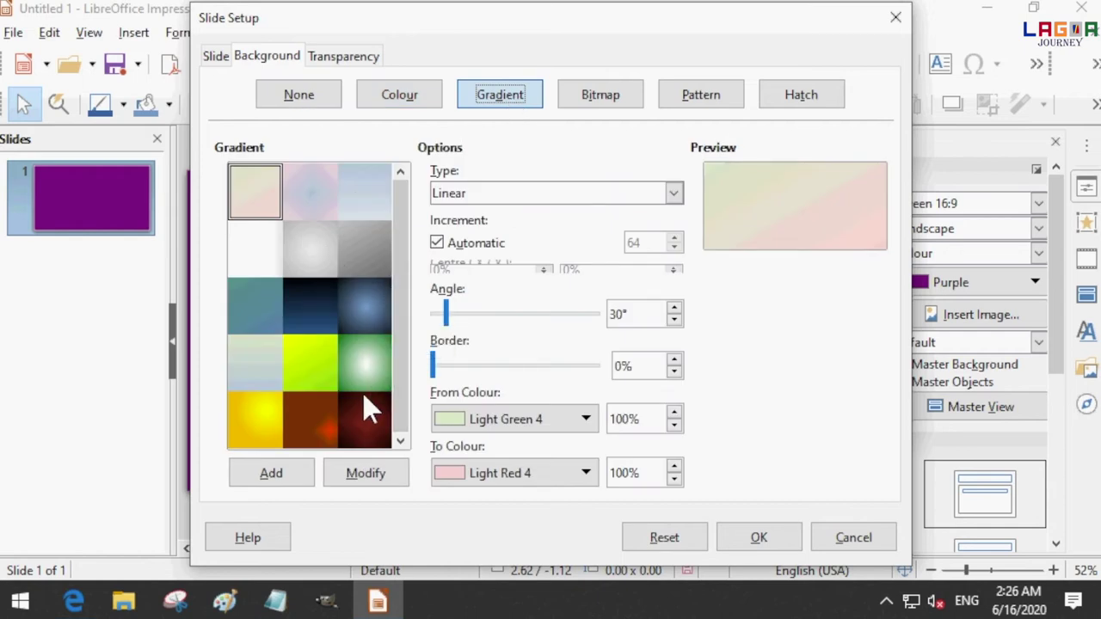
pyautogui.click(366, 419)
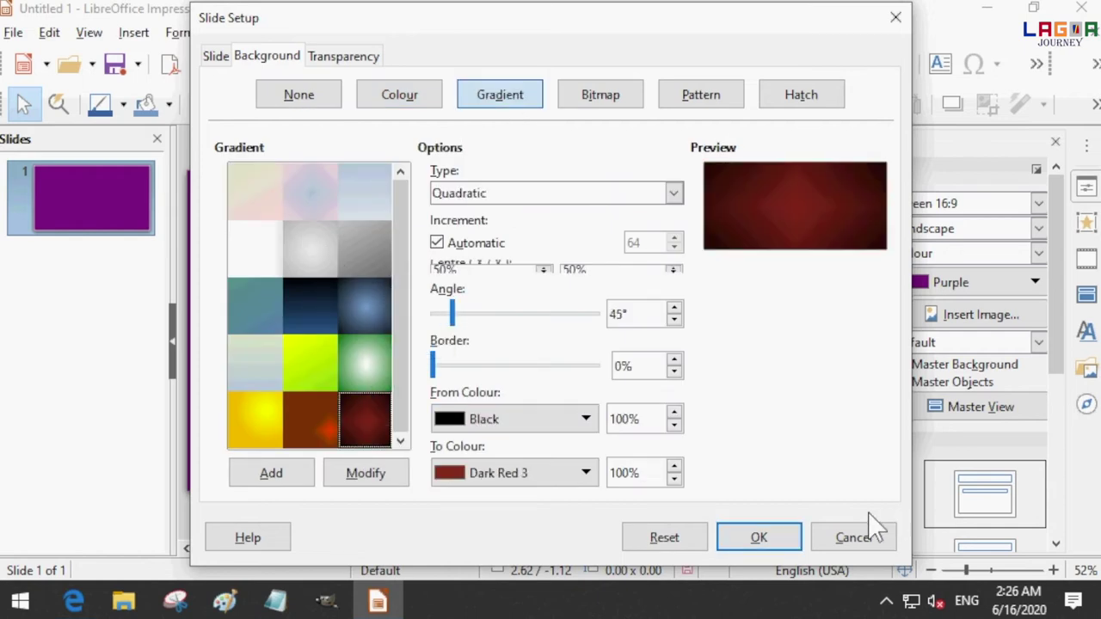
pyautogui.click(758, 538)
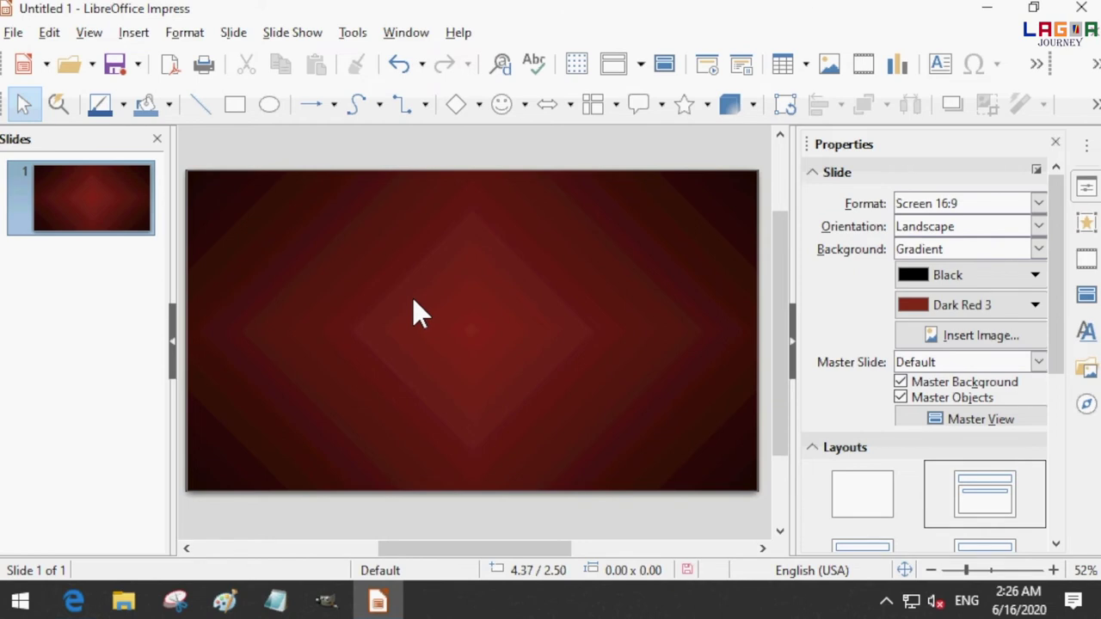
pyautogui.click(135, 34)
pyautogui.moveTo(233, 33)
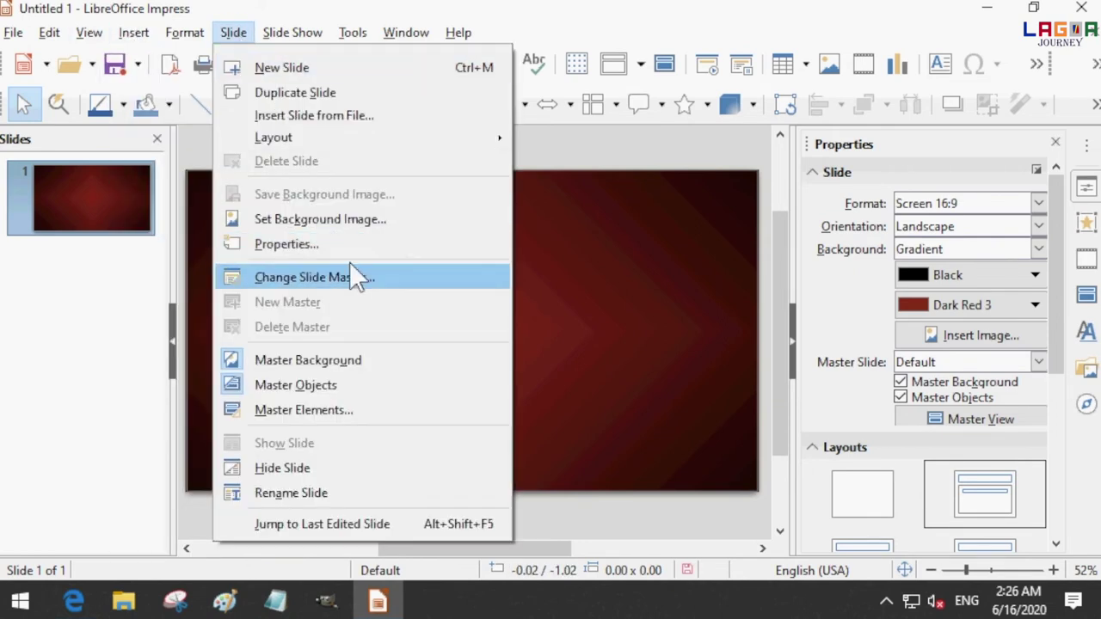
# In Slide Properties, set the gradient's From Colour to Light Green 2 and To Colour to Dark Teal 2
pyautogui.click(317, 244)
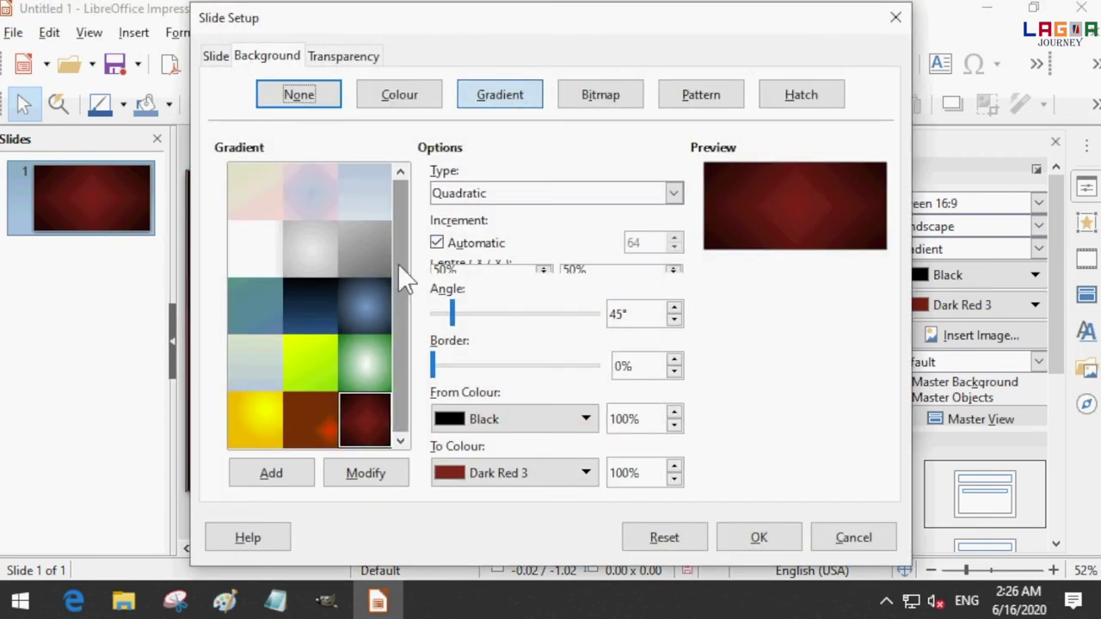
pyautogui.click(576, 421)
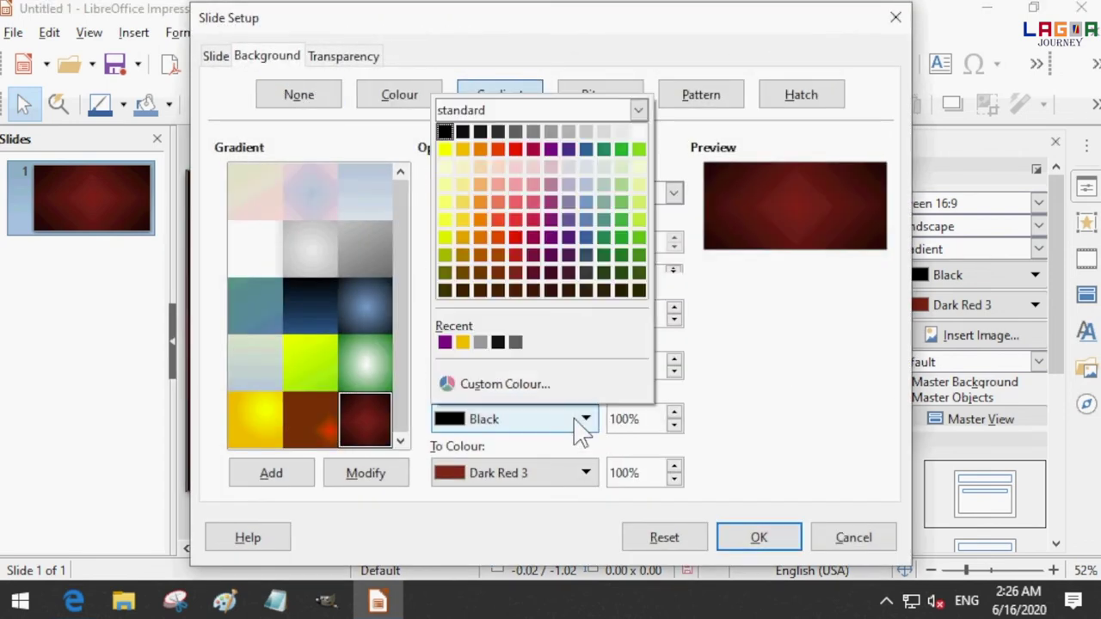
pyautogui.click(621, 202)
pyautogui.click(507, 473)
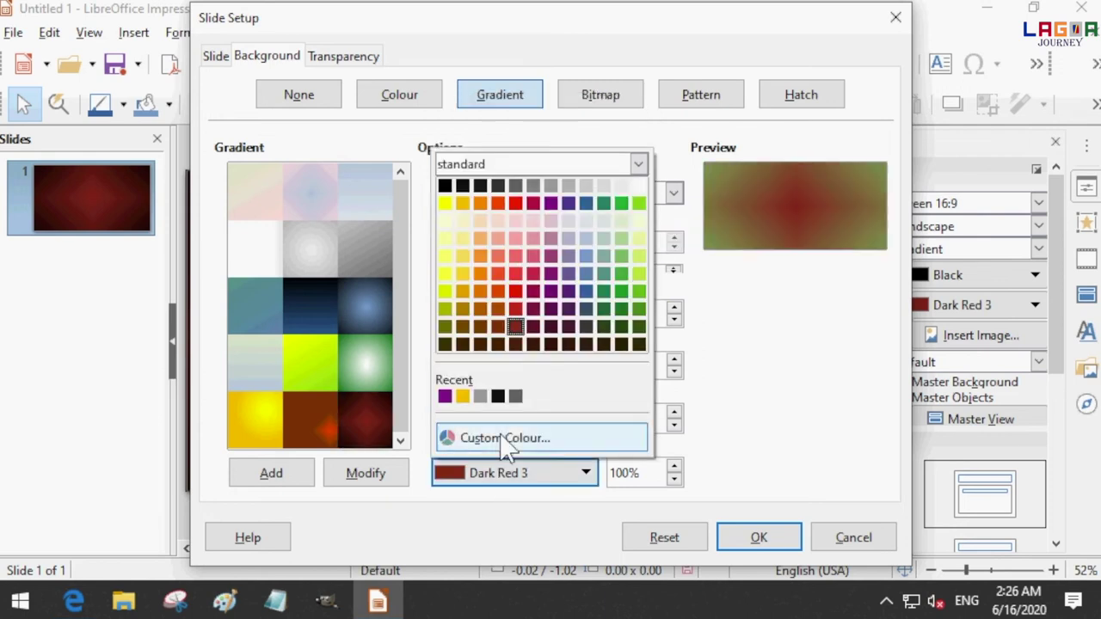
pyautogui.click(603, 327)
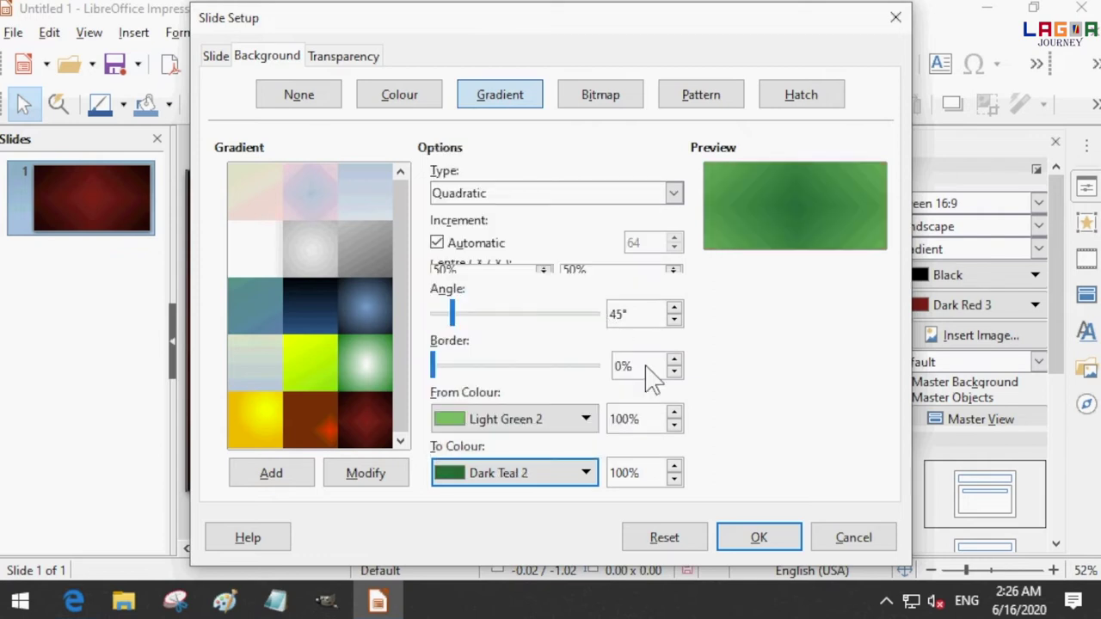
pyautogui.click(748, 535)
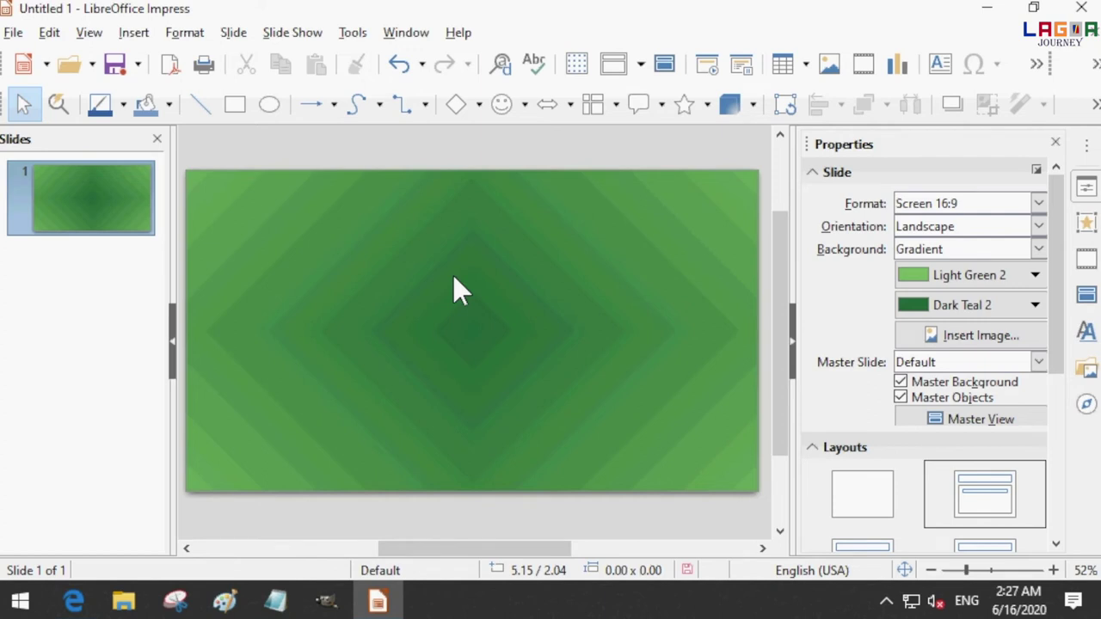
# In the sidebar, set the background gradient colours to Gold and Dark Red 1
pyautogui.click(1035, 275)
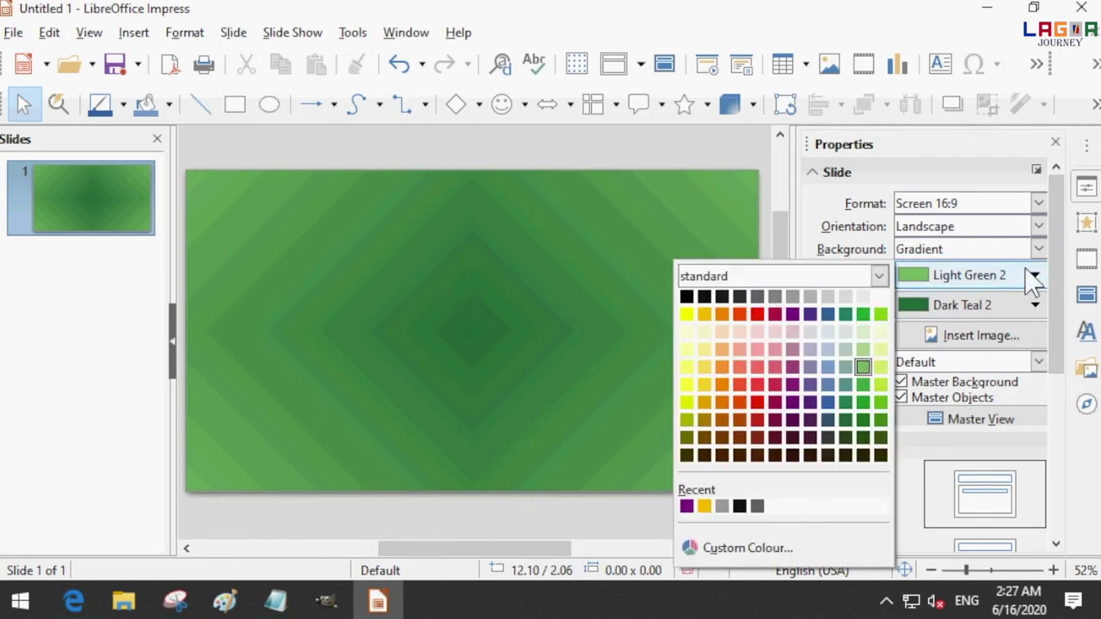
pyautogui.click(704, 315)
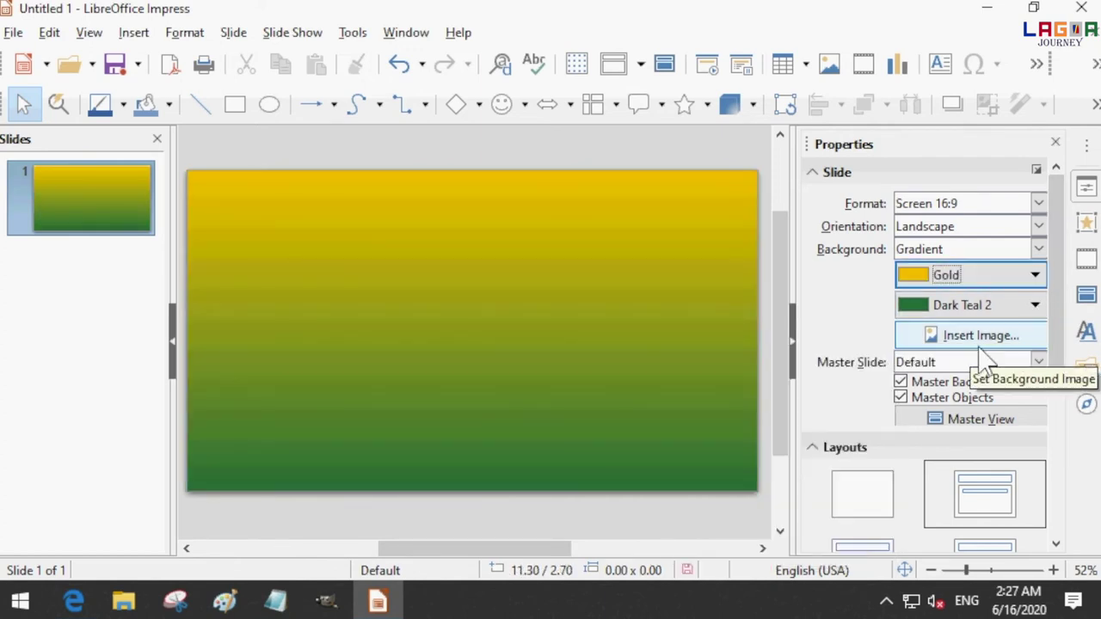
pyautogui.click(1020, 308)
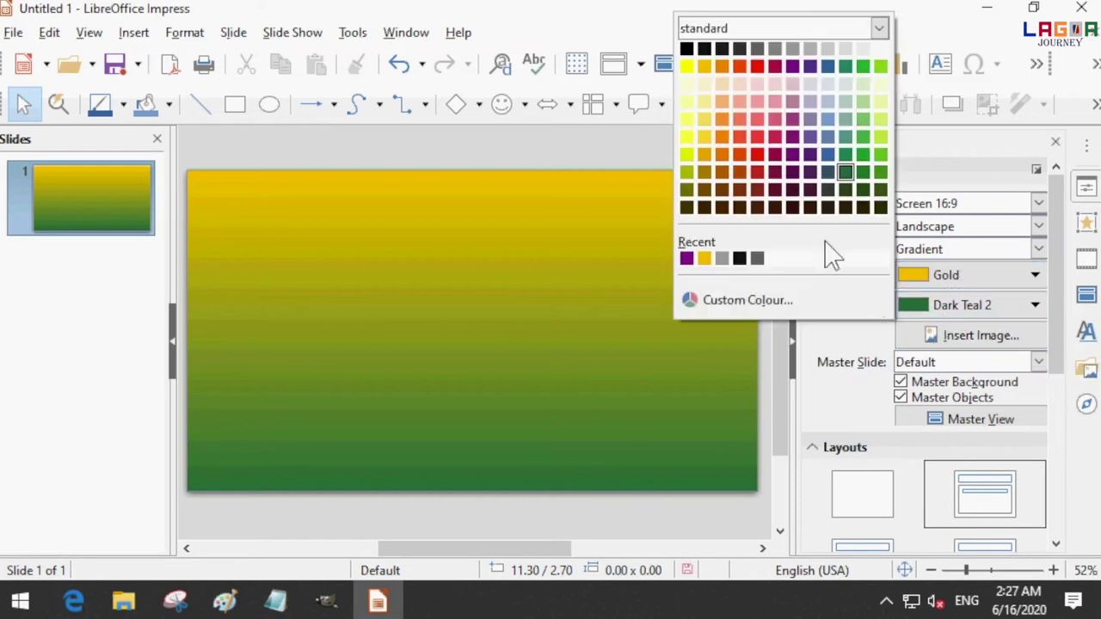
pyautogui.click(753, 162)
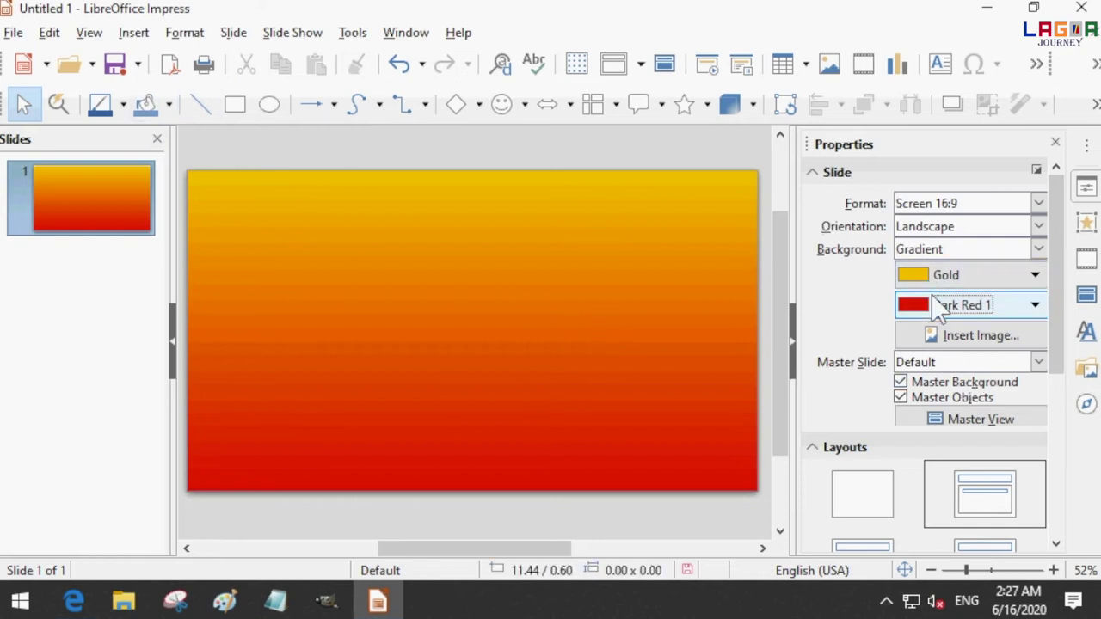
# Change the gradient colours to Orange and Dark Magenta 2
pyautogui.click(1031, 278)
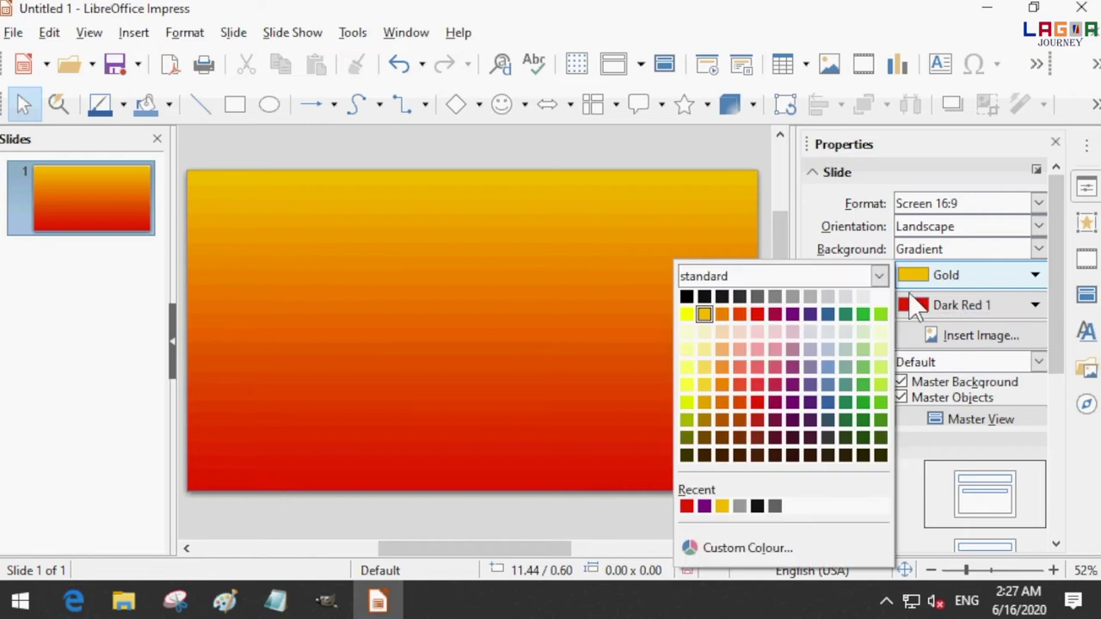
pyautogui.click(721, 314)
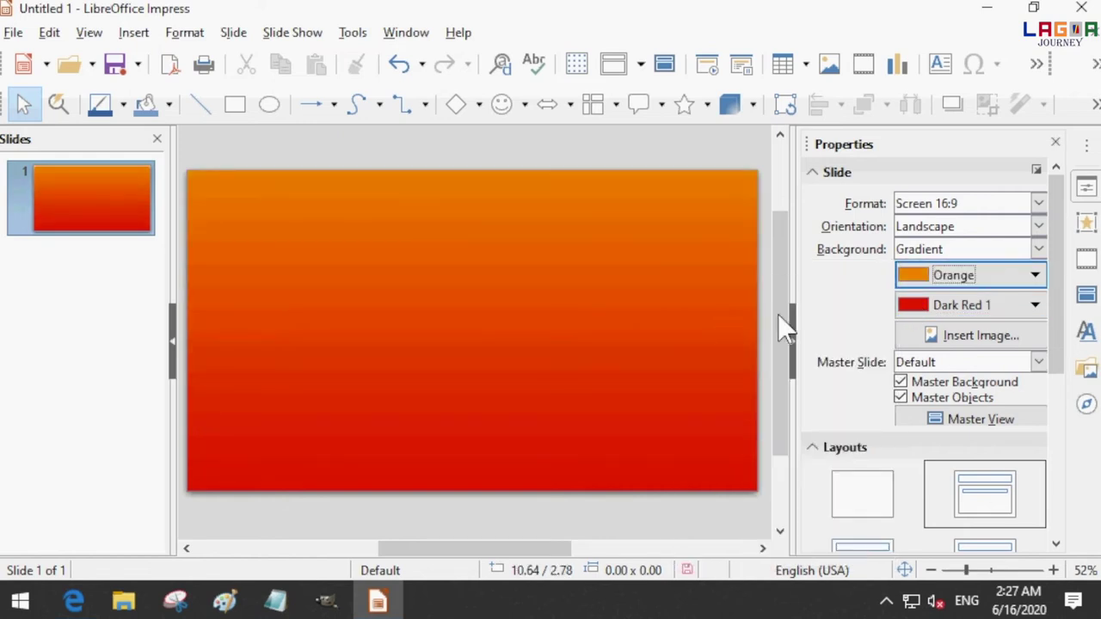
pyautogui.click(961, 312)
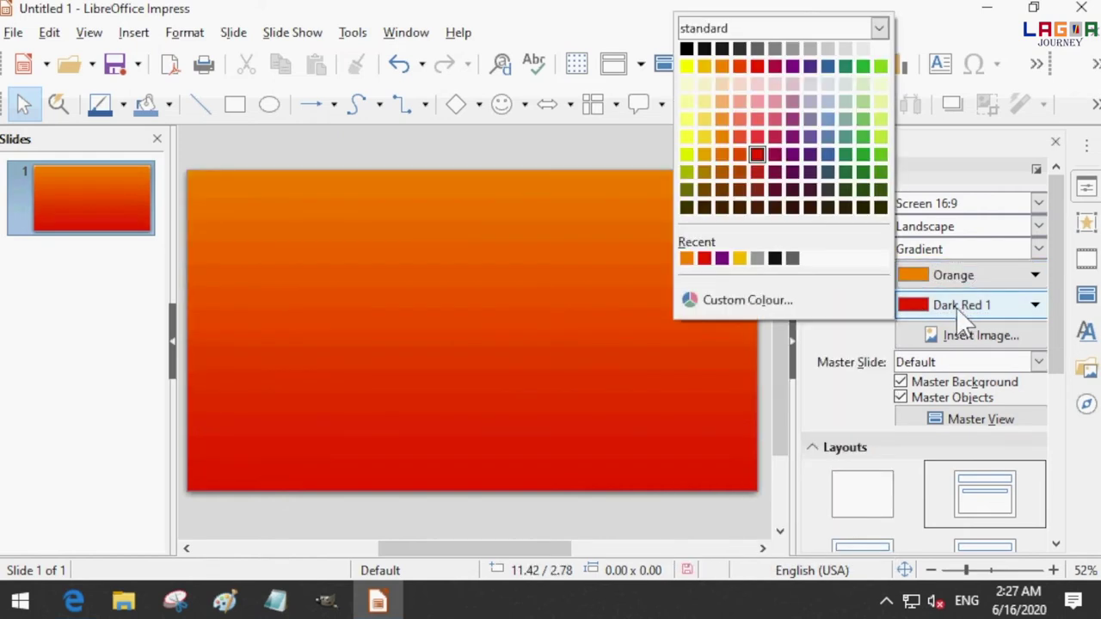
pyautogui.click(777, 173)
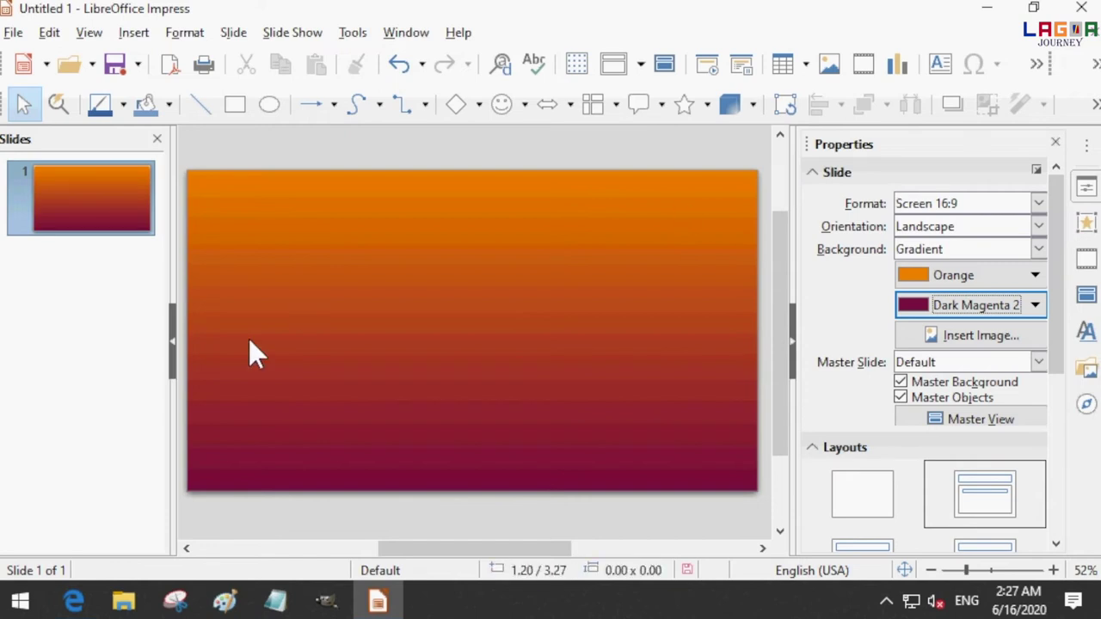
pyautogui.click(133, 34)
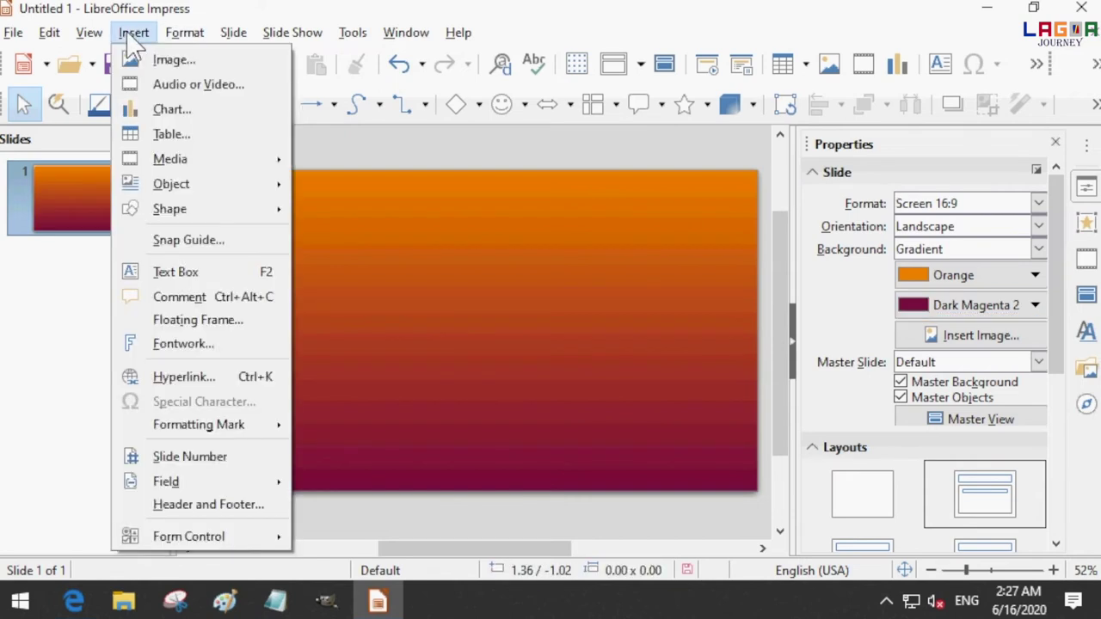
# Insert the green-hat photo from Desktop > FOR YOUTUBE THUMBNAIL and move it to the slide's left
pyautogui.click(188, 62)
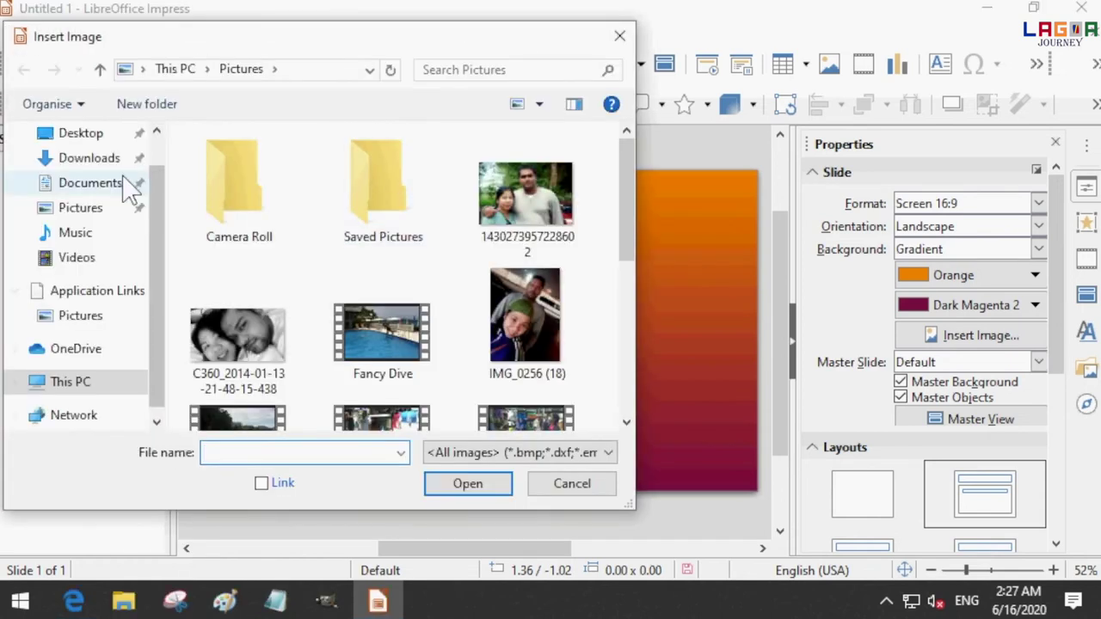
pyautogui.click(91, 135)
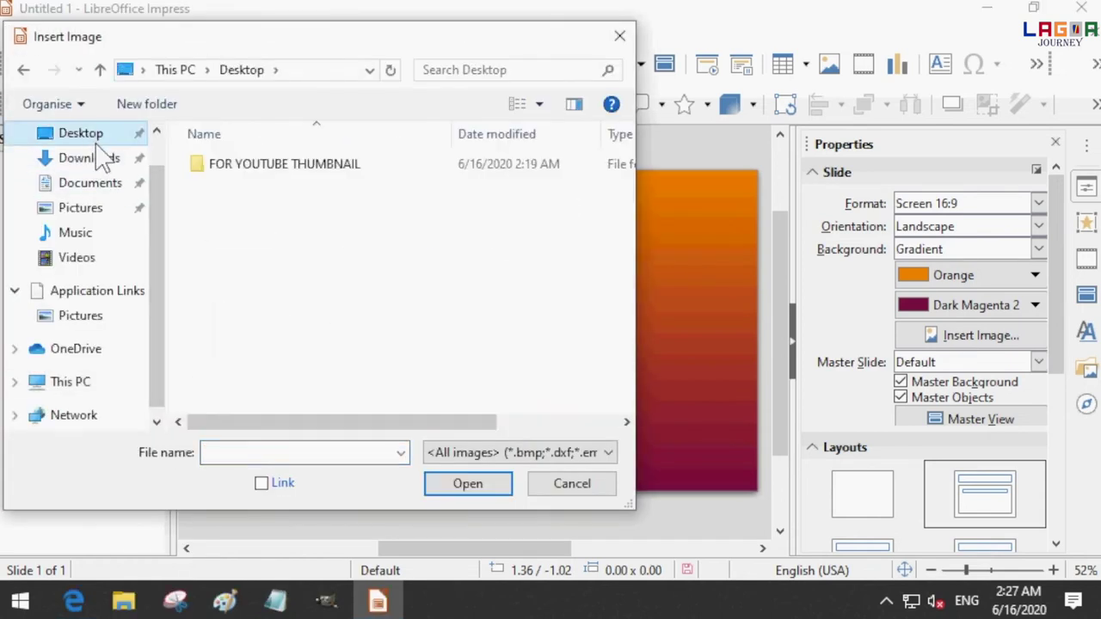
pyautogui.doubleClick(266, 164)
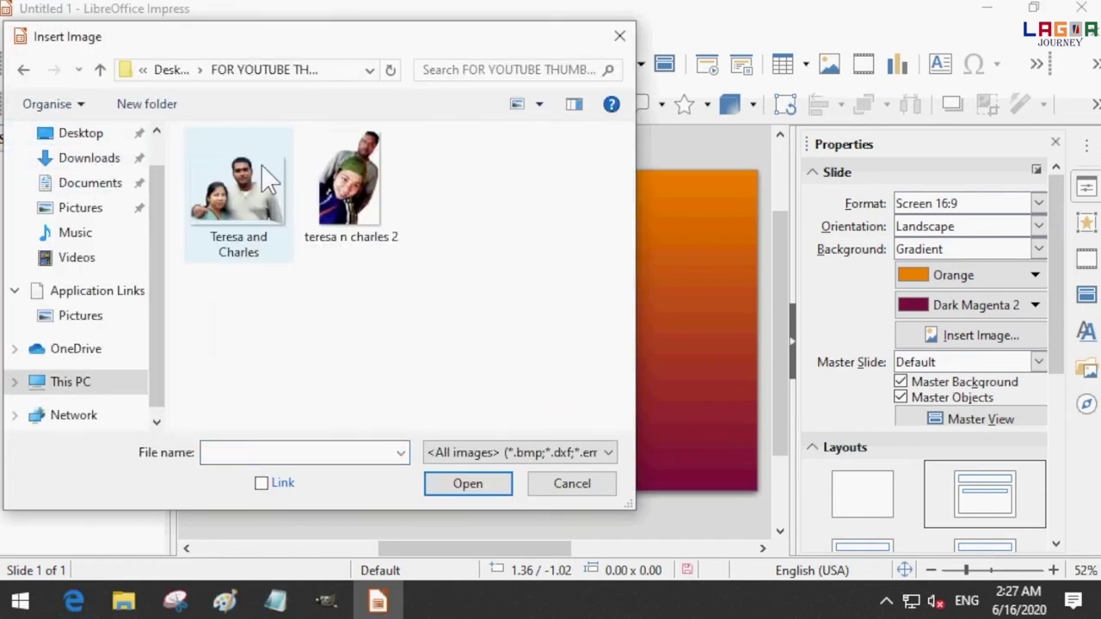
pyautogui.doubleClick(361, 191)
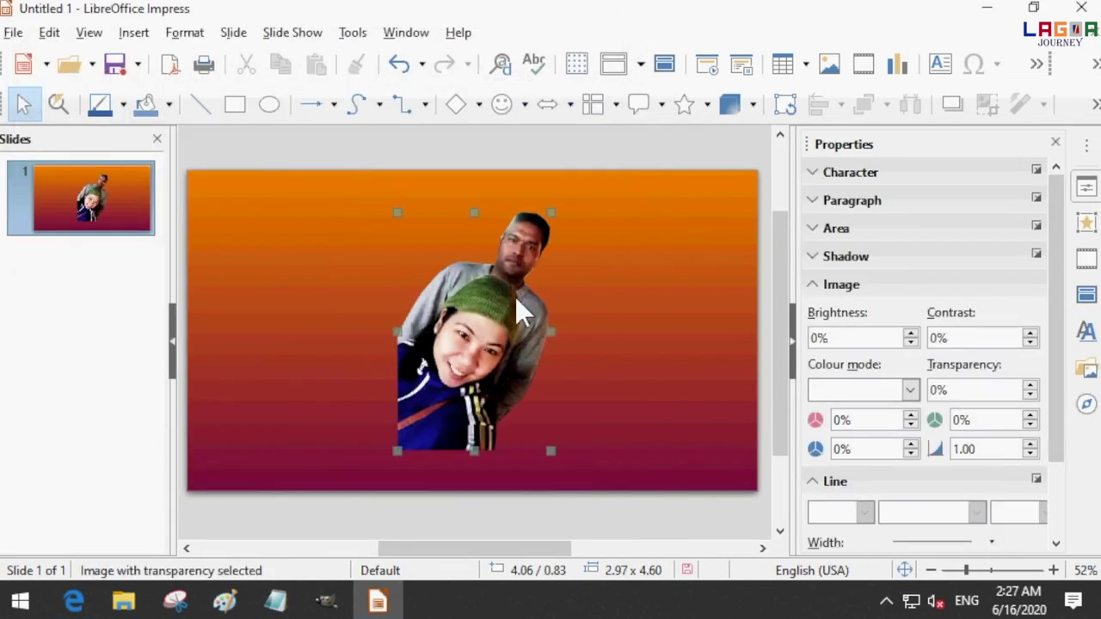
pyautogui.moveTo(516, 300); pyautogui.dragTo(284, 365)
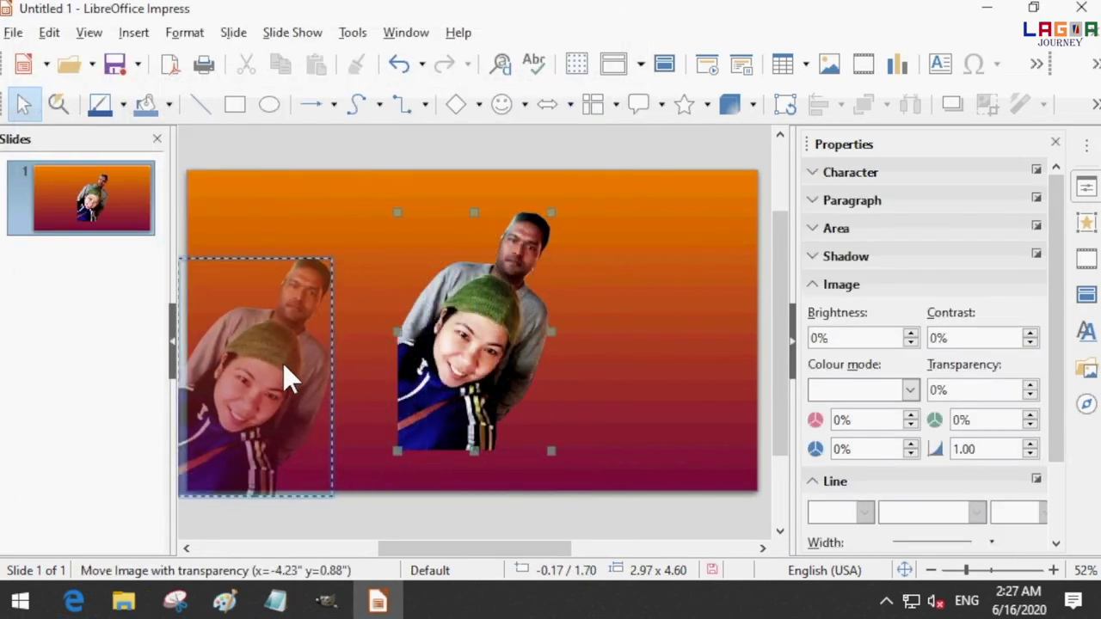
pyautogui.moveTo(285, 366)
pyautogui.mouseDown()
pyautogui.moveTo(278, 372)
pyautogui.moveTo(335, 389)
pyautogui.mouseUp()
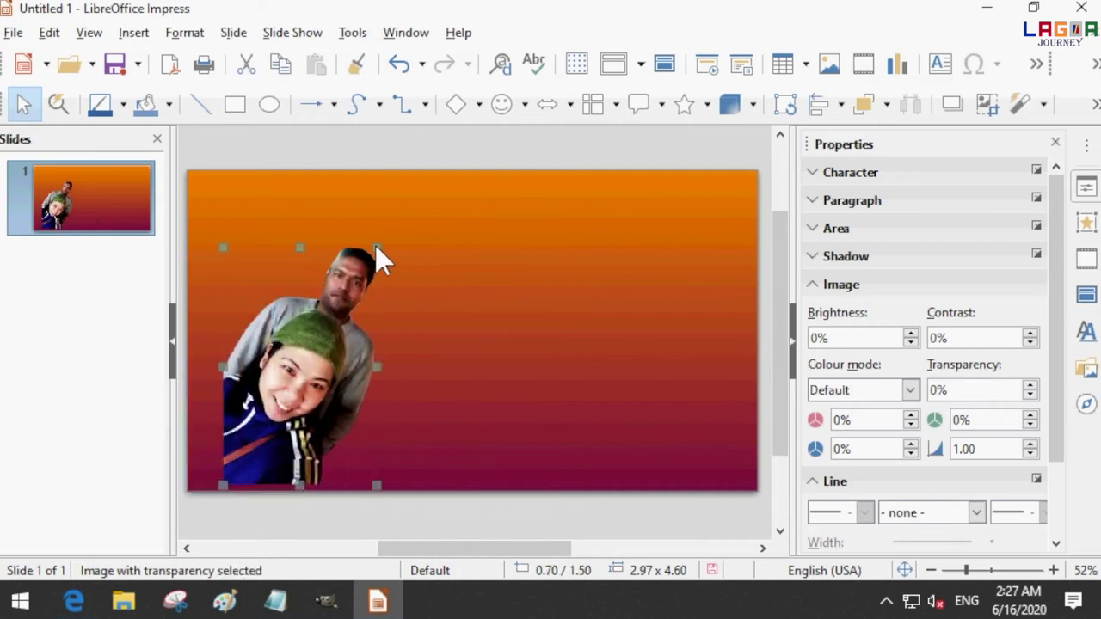
# Tilt the green-hat photo slightly and shift it right and down
pyautogui.click(375, 250)
pyautogui.moveTo(374, 247); pyautogui.dragTo(328, 223)
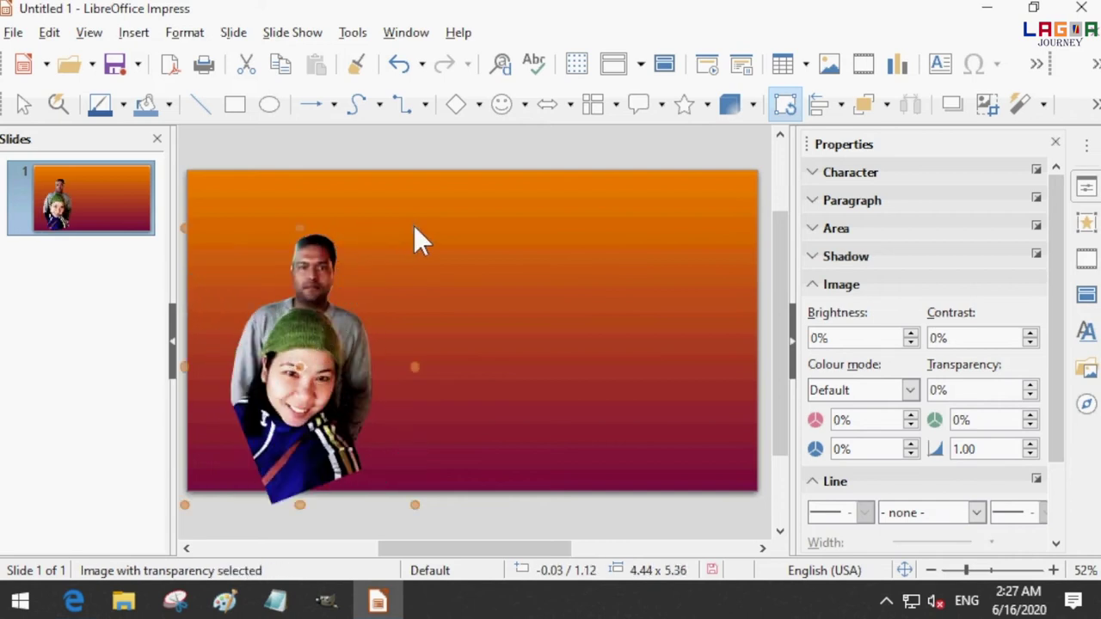
pyautogui.moveTo(414, 227); pyautogui.dragTo(396, 220)
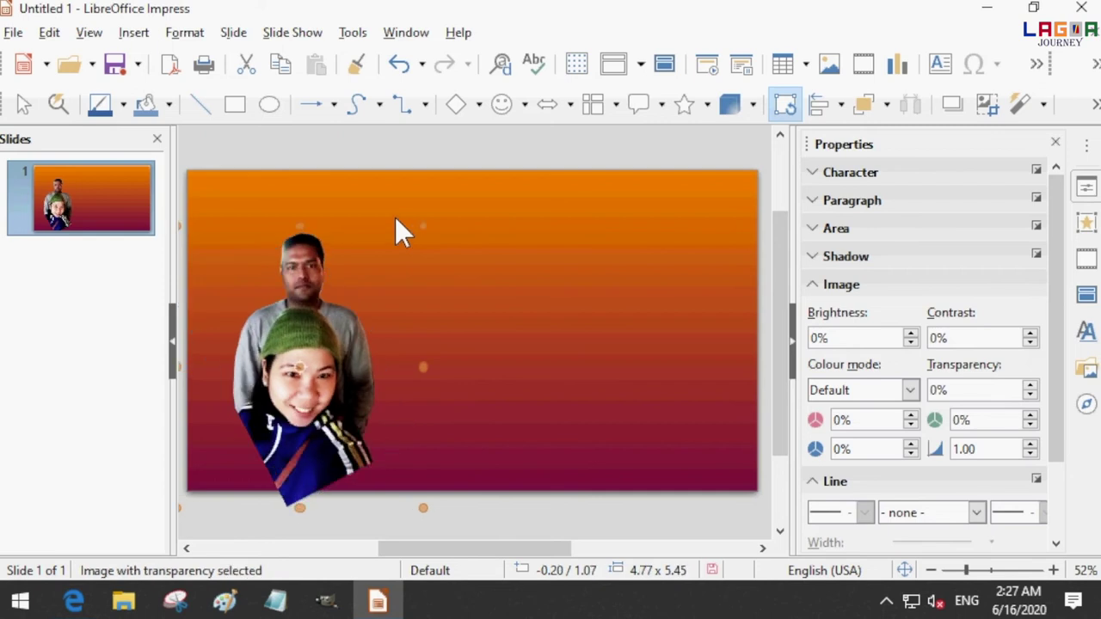
pyautogui.moveTo(296, 344); pyautogui.dragTo(387, 387)
pyautogui.click(133, 33)
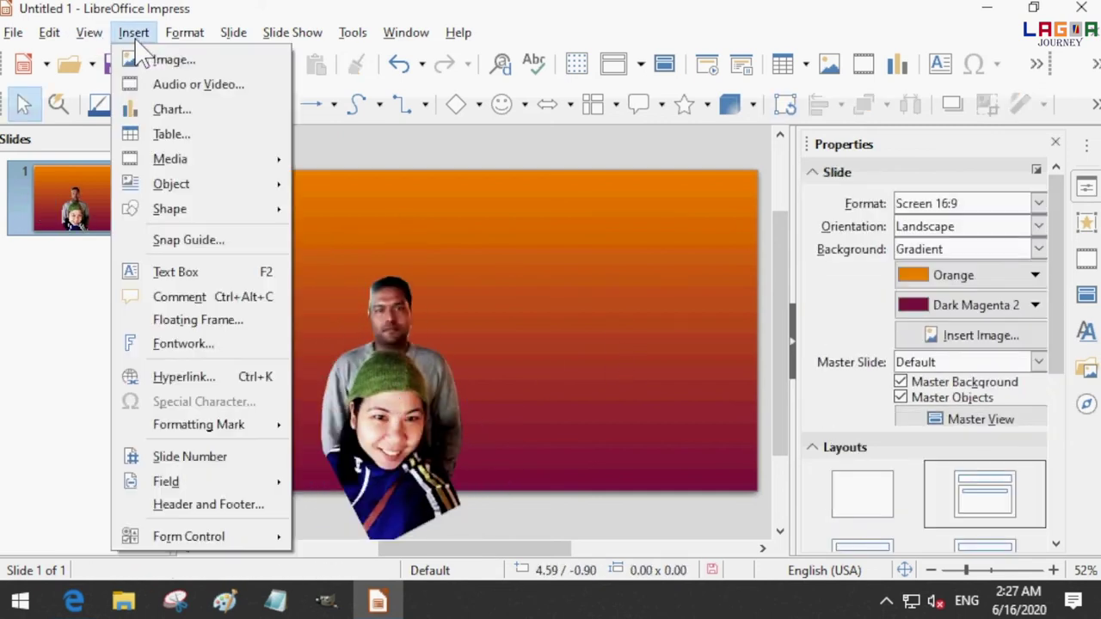
# Insert the couple photo, shrink it, and place it at the slide's lower left
pyautogui.click(172, 59)
pyautogui.doubleClick(239, 192)
pyautogui.moveTo(538, 340); pyautogui.dragTo(540, 359)
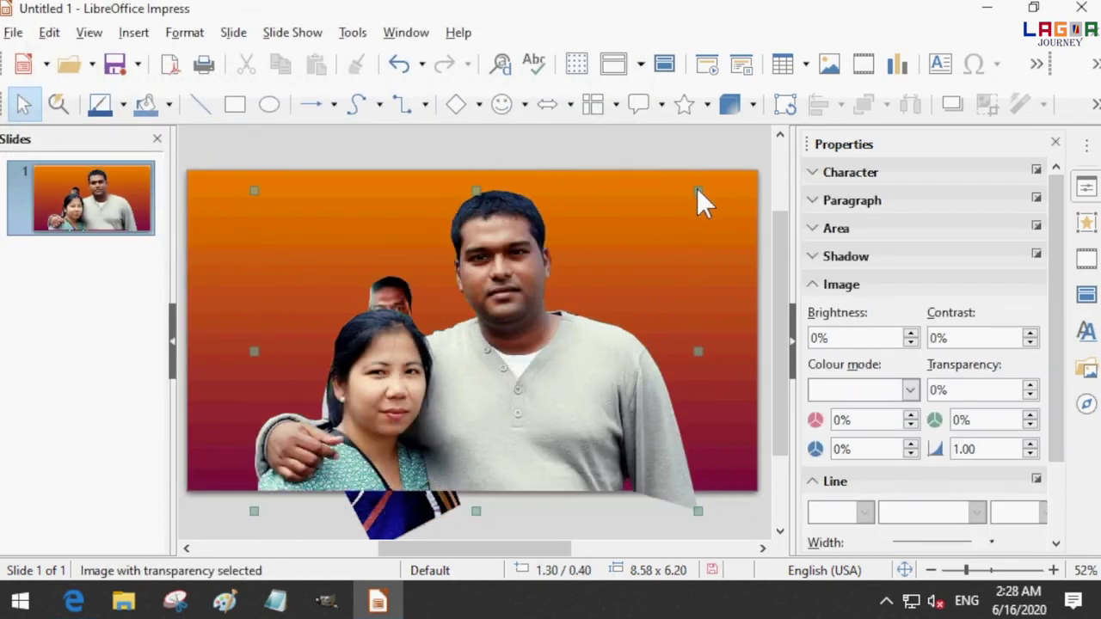
pyautogui.moveTo(697, 188); pyautogui.dragTo(611, 253)
pyautogui.moveTo(550, 375)
pyautogui.mouseDown()
pyautogui.moveTo(649, 391)
pyautogui.moveTo(596, 401)
pyautogui.moveTo(368, 381)
pyautogui.mouseUp()
pyautogui.moveTo(568, 258); pyautogui.dragTo(550, 248)
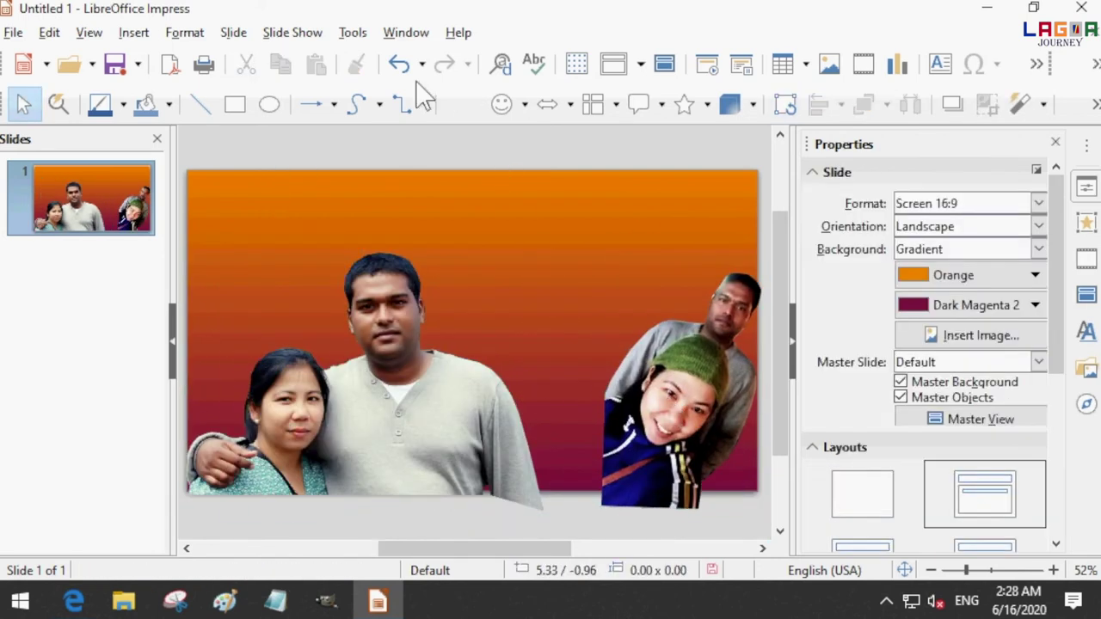
pyautogui.click(133, 32)
pyautogui.click(161, 58)
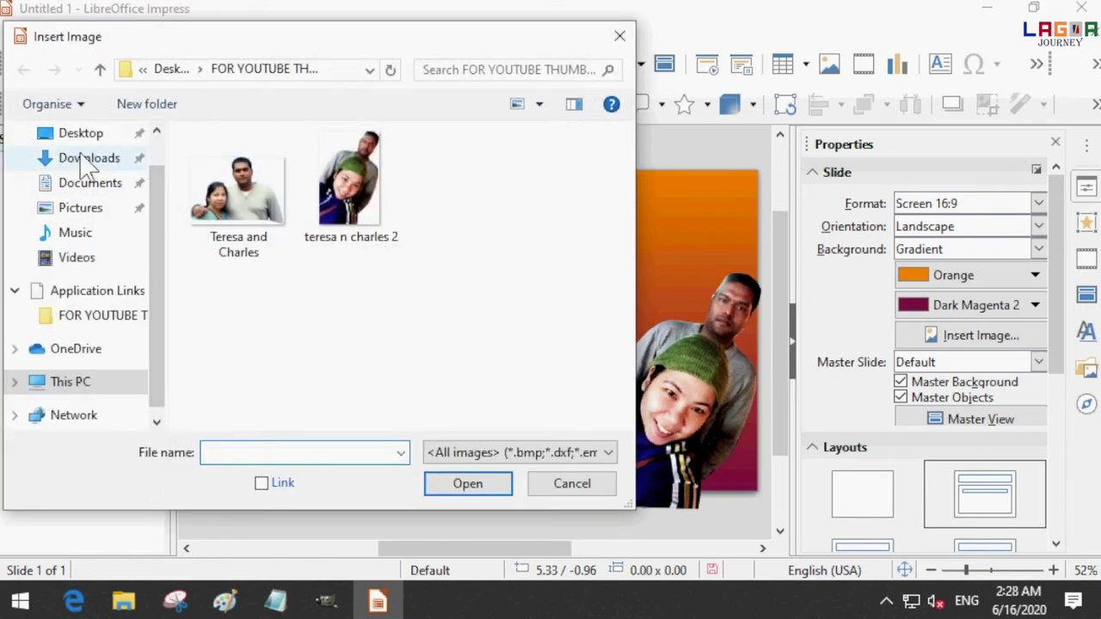
# Insert LAGOAjourney from Pictures, shrink it, and place it in the slide's top-left corner
pyautogui.click(86, 211)
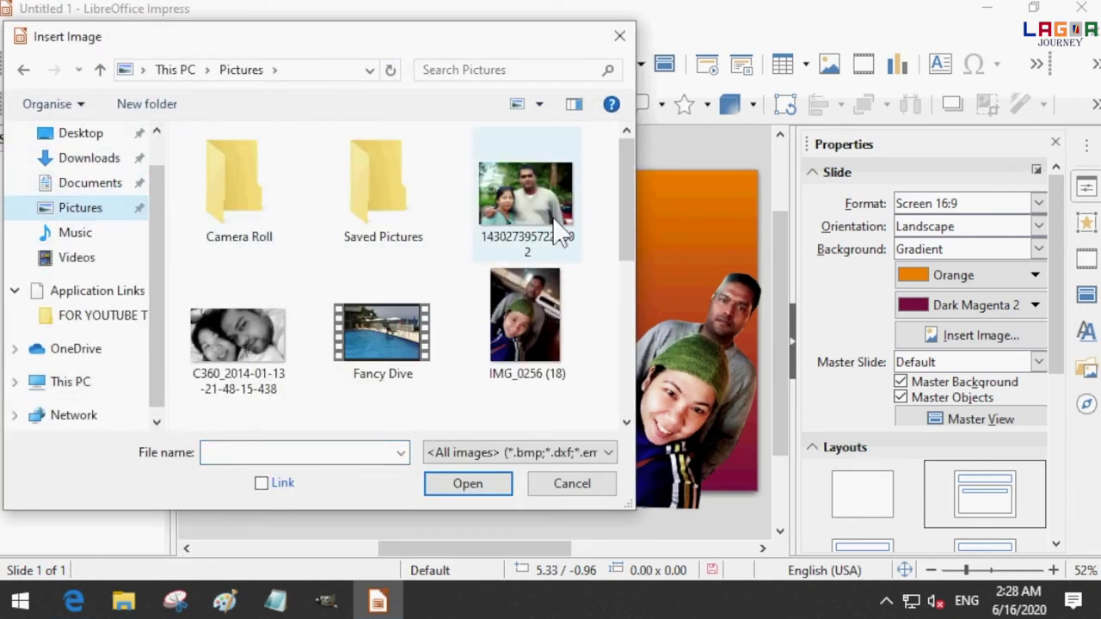
pyautogui.moveTo(630, 233); pyautogui.dragTo(654, 383)
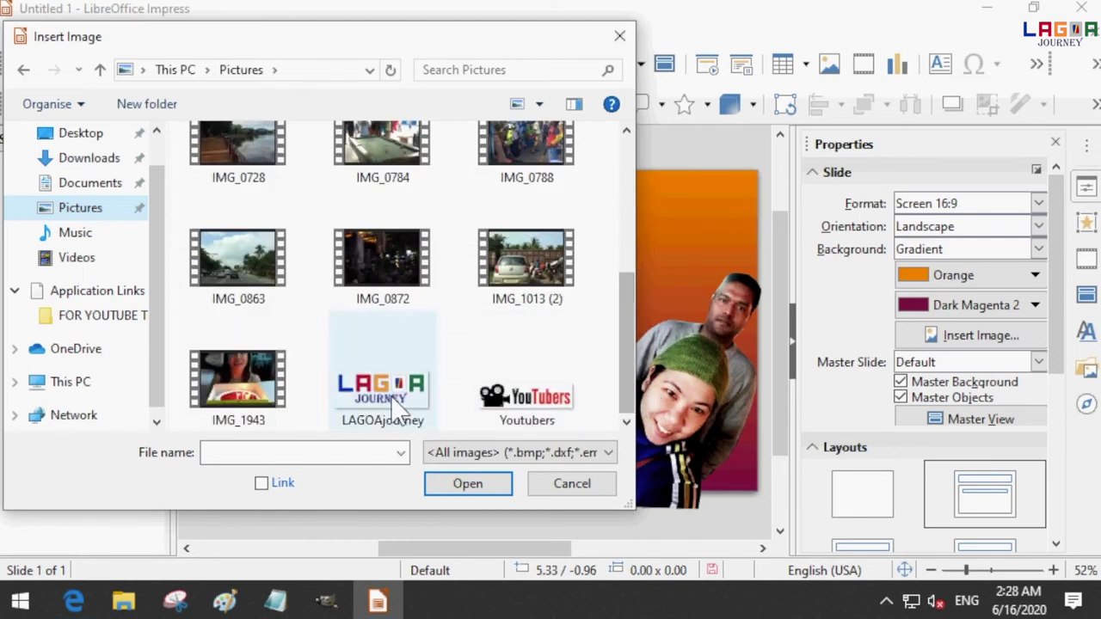
pyautogui.doubleClick(396, 389)
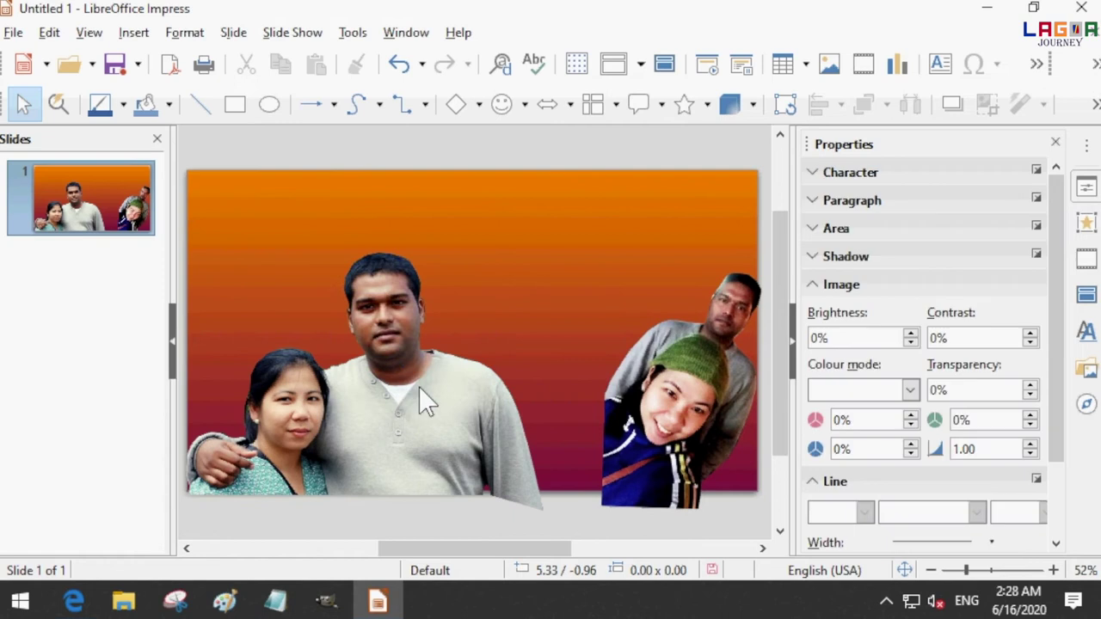
pyautogui.moveTo(759, 216)
pyautogui.mouseDown()
pyautogui.moveTo(330, 403)
pyautogui.moveTo(290, 404)
pyautogui.moveTo(250, 189)
pyautogui.mouseUp()
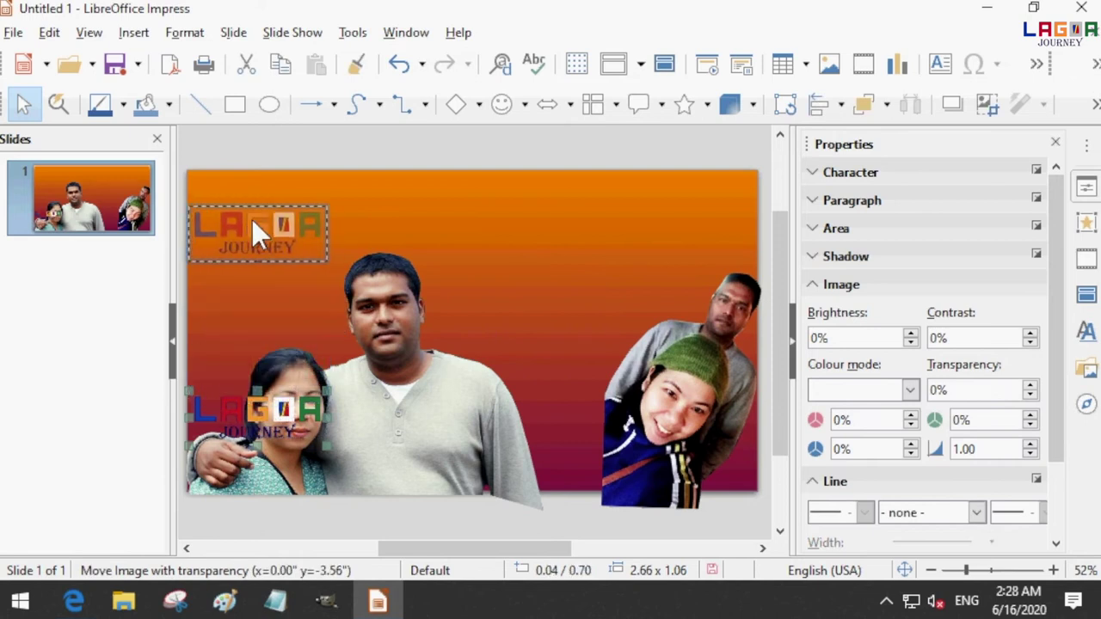
pyautogui.moveTo(327, 224); pyautogui.dragTo(280, 209)
pyautogui.click(586, 251)
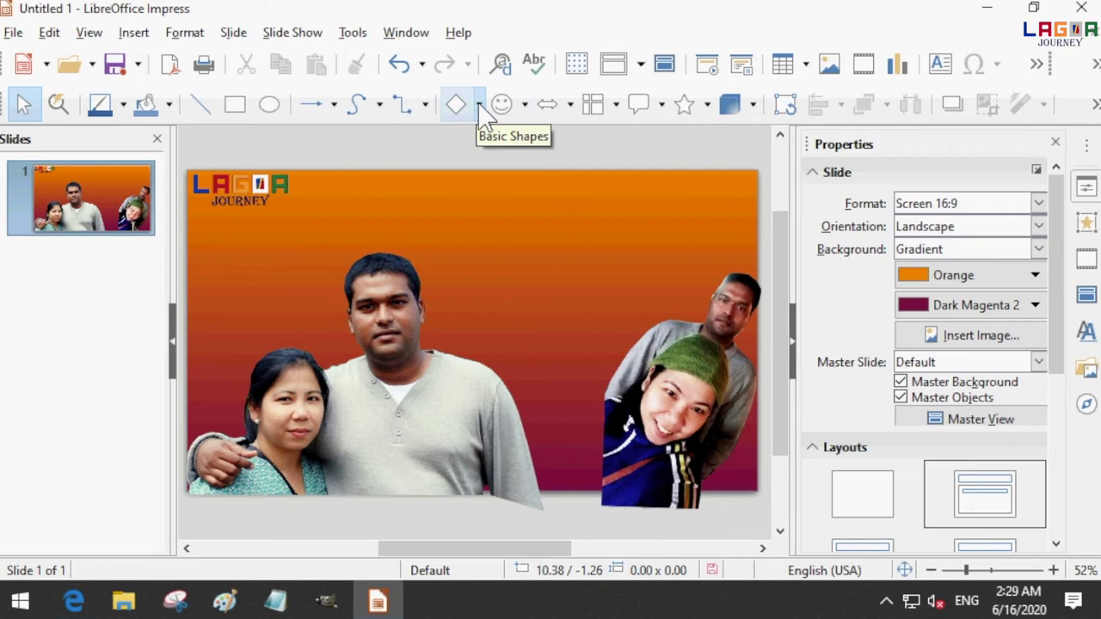
# Draw a heart symbol shape in the middle of the slide
pyautogui.click(524, 107)
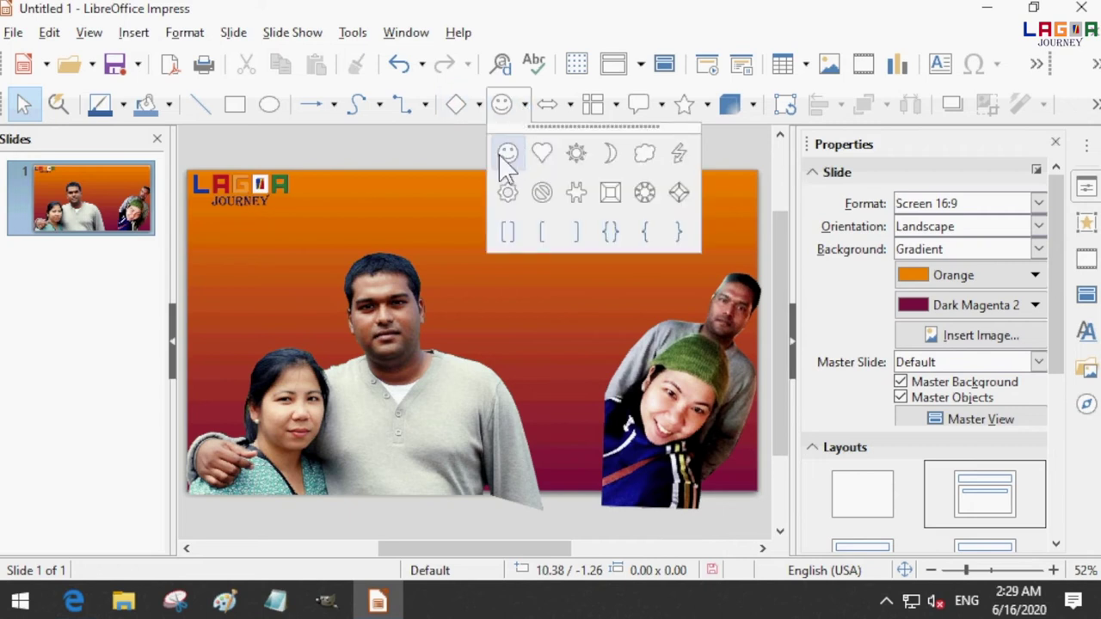
pyautogui.click(541, 154)
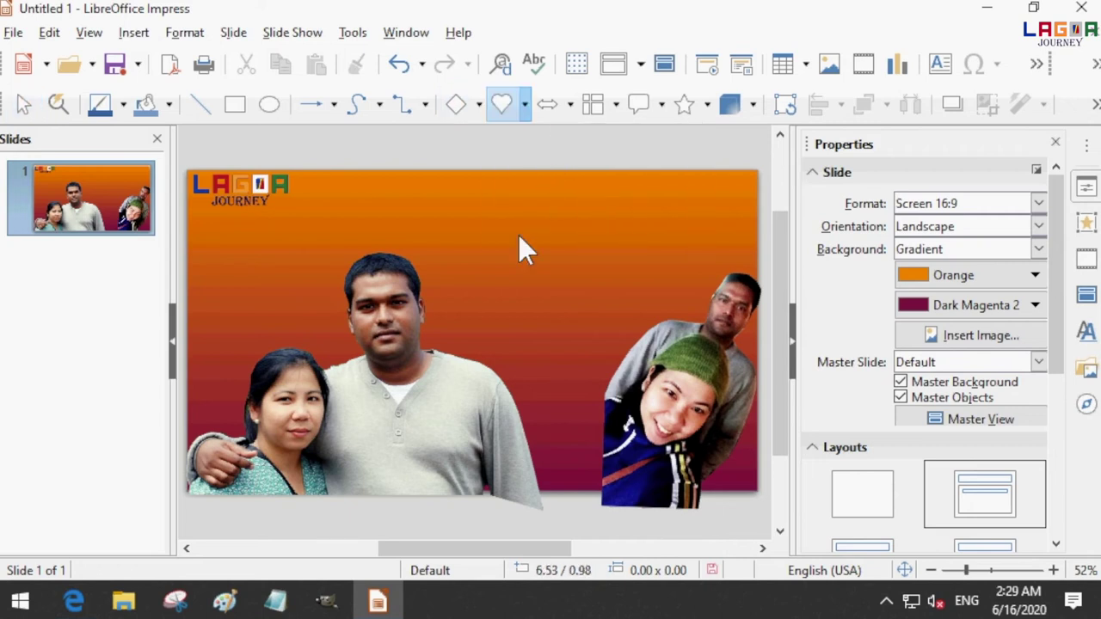
pyautogui.moveTo(471, 207)
pyautogui.mouseDown()
pyautogui.moveTo(628, 375)
pyautogui.moveTo(660, 454)
pyautogui.mouseUp()
pyautogui.click(560, 280)
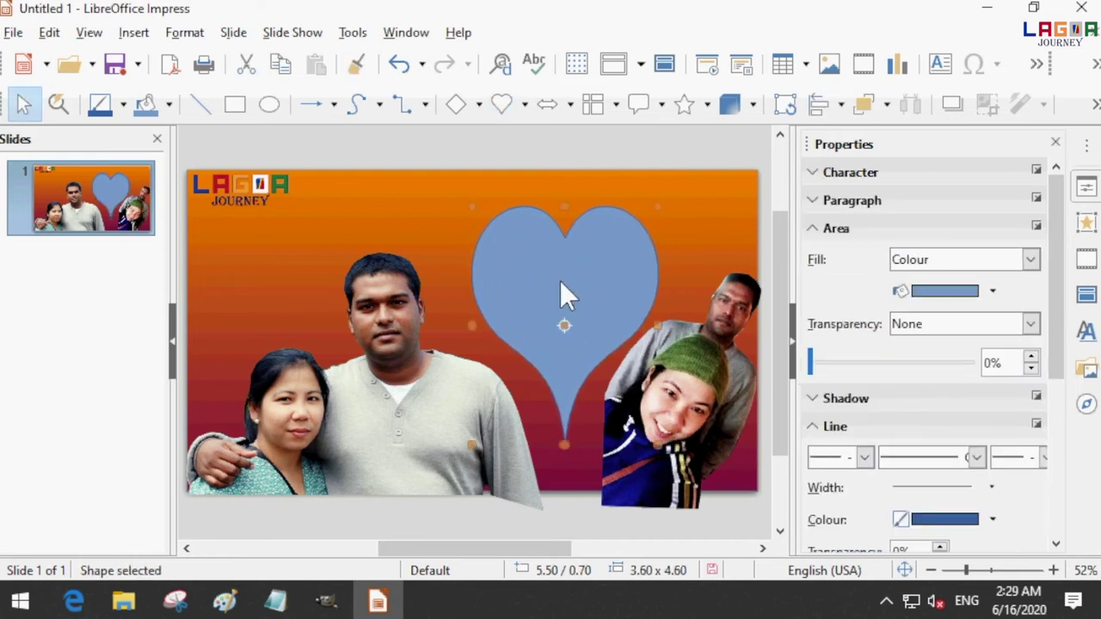
# Cycle the heart's area fill through Gradient and Hatching, ending on a Bitmap fill
pyautogui.click(1031, 260)
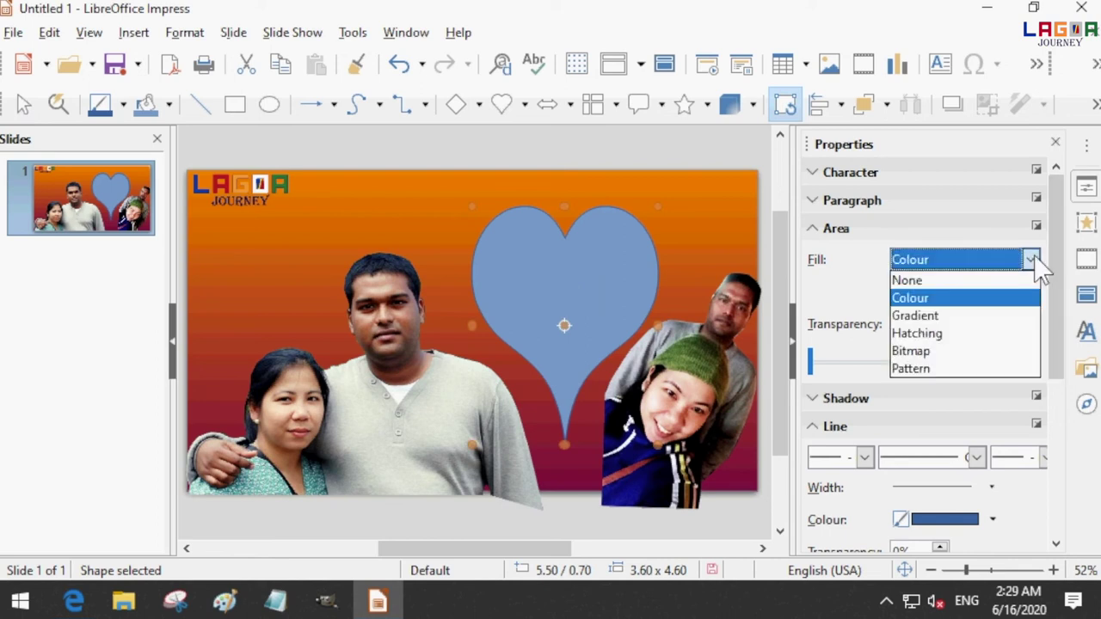
pyautogui.click(974, 316)
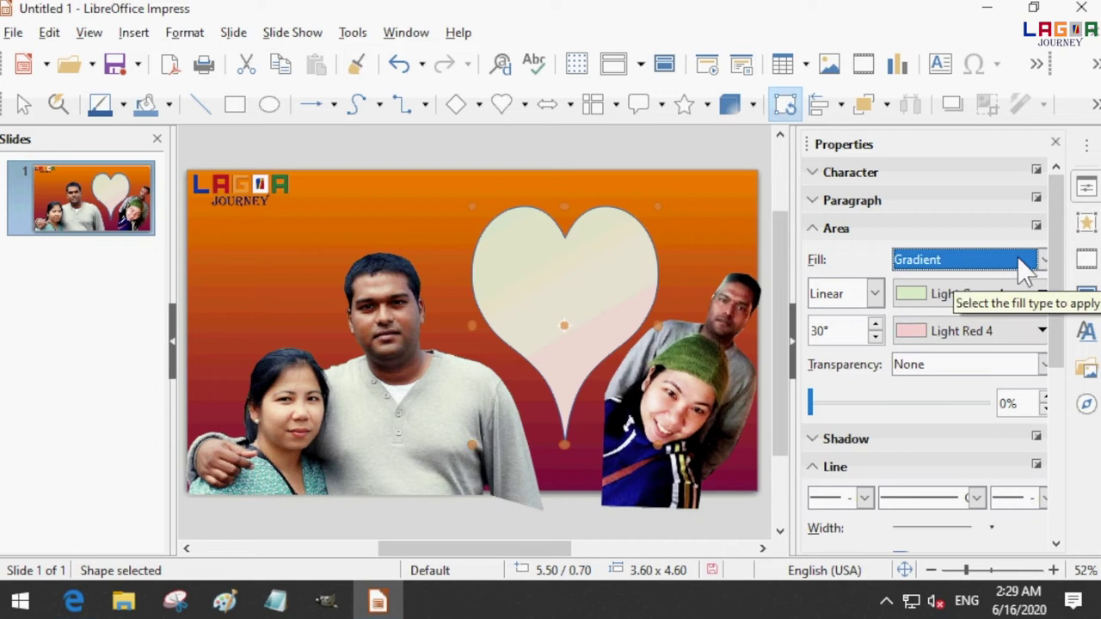
pyautogui.click(1042, 262)
pyautogui.click(978, 335)
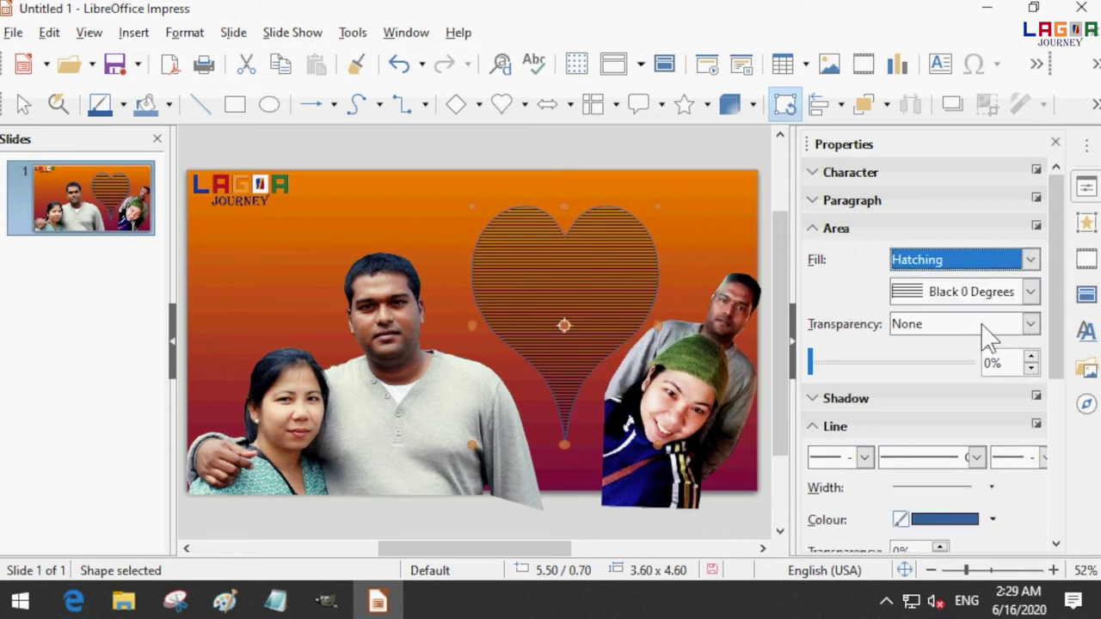
pyautogui.click(1034, 258)
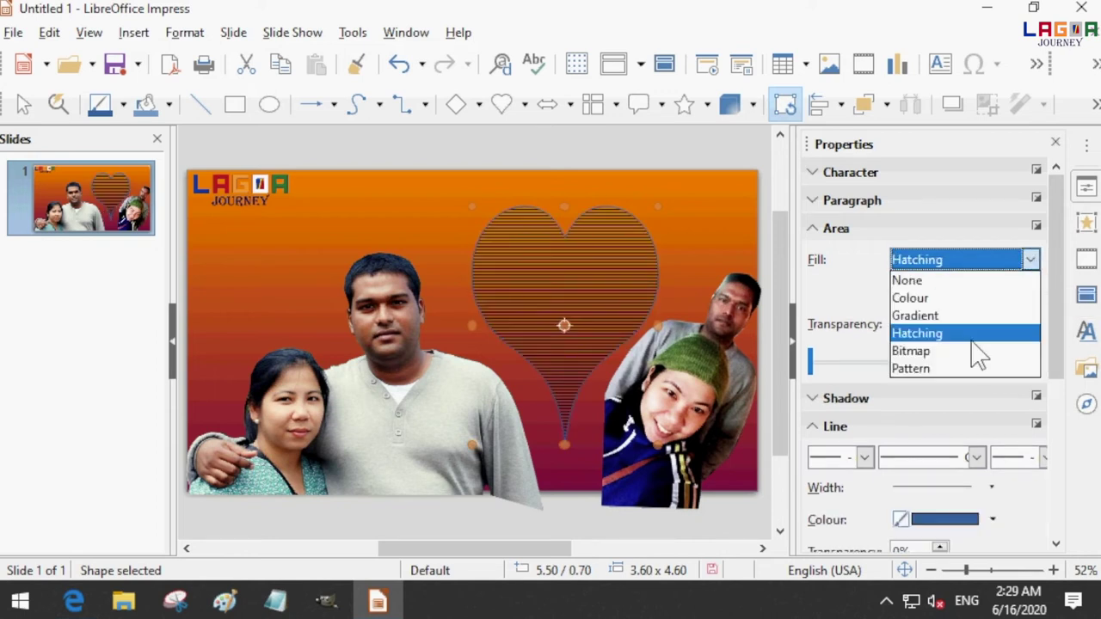
pyautogui.click(943, 350)
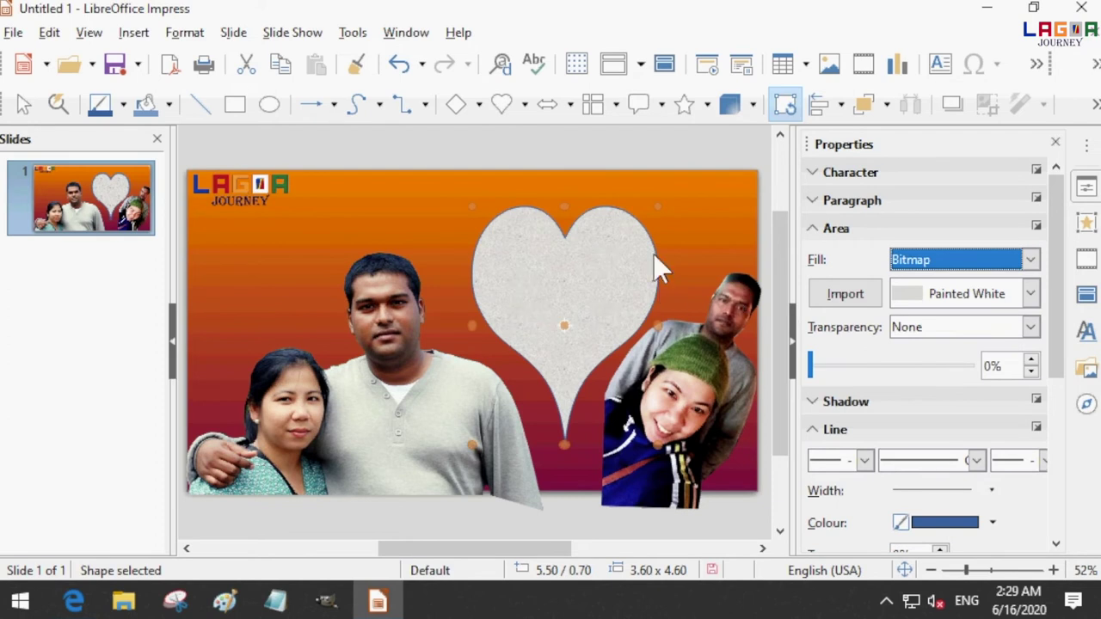
pyautogui.click(845, 294)
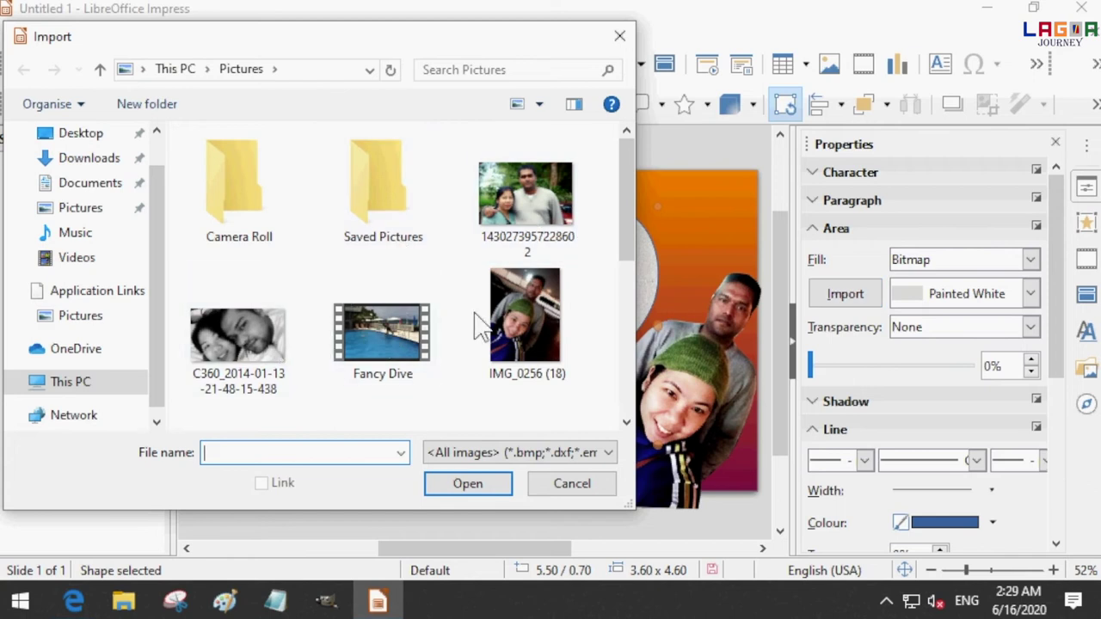
# Fill the heart with the black-and-white couple photo, nudge it up-left, then delete it
pyautogui.scroll(-5, 516, 319)
pyautogui.scroll(1, 516, 318)
pyautogui.scroll(5, 516, 318)
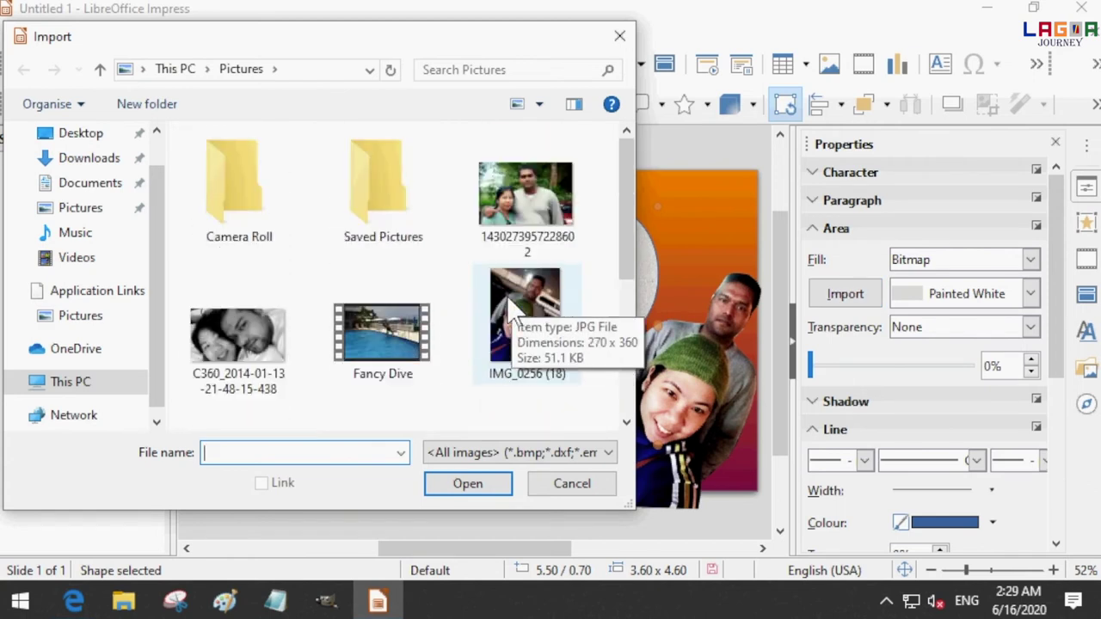
pyautogui.doubleClick(251, 326)
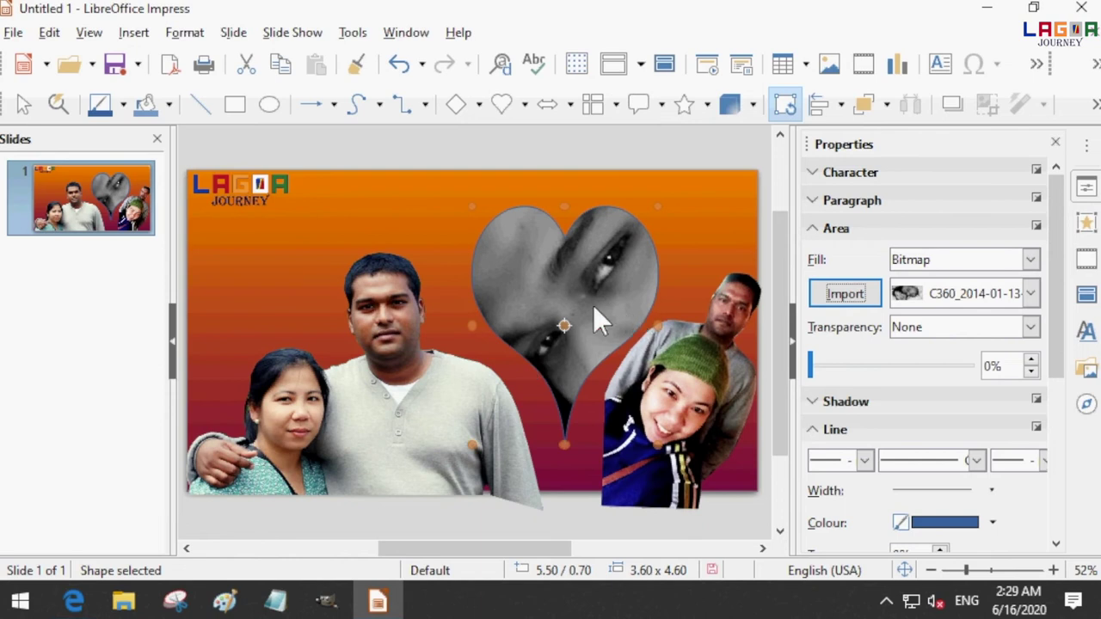
pyautogui.moveTo(593, 309); pyautogui.dragTo(540, 265)
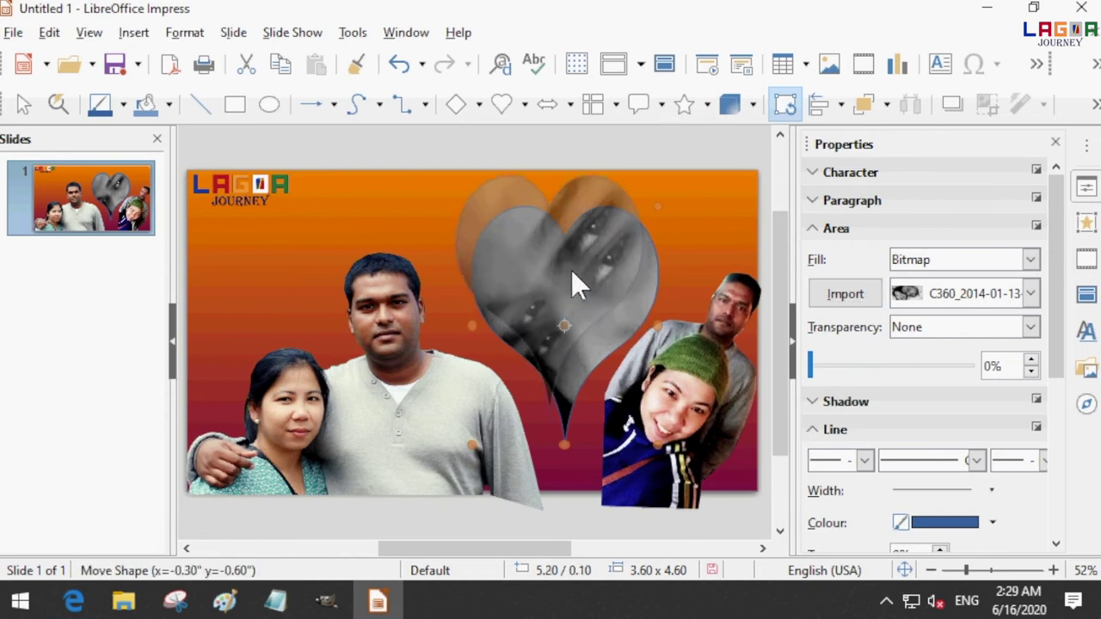
pyautogui.press('Delete')
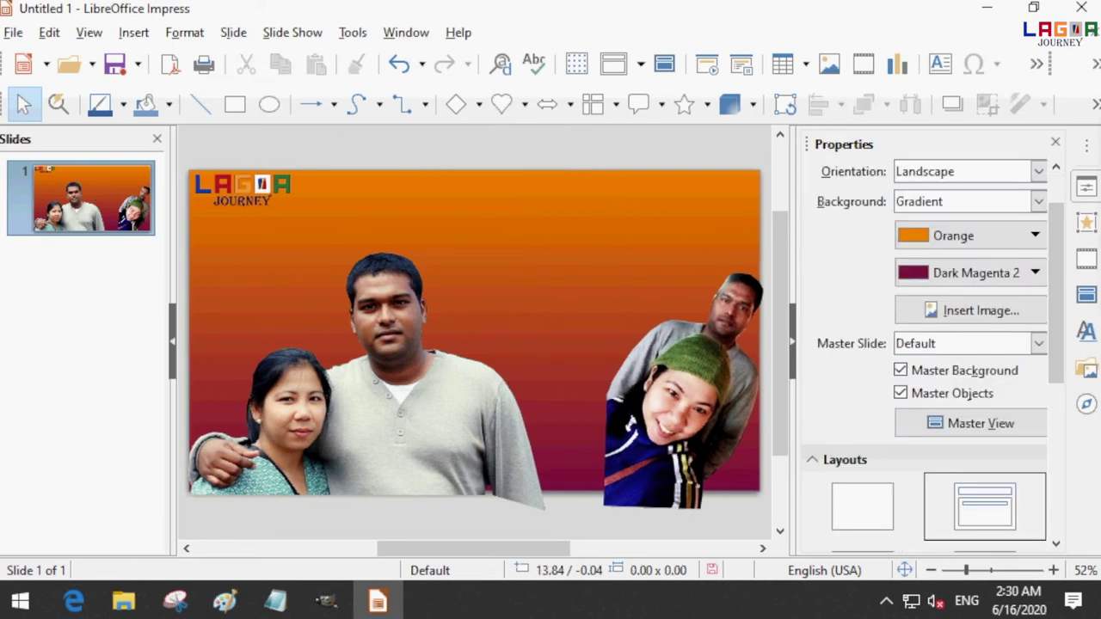
# Hide the sidebar and delete the right-hand photo of two people
pyautogui.click(1055, 143)
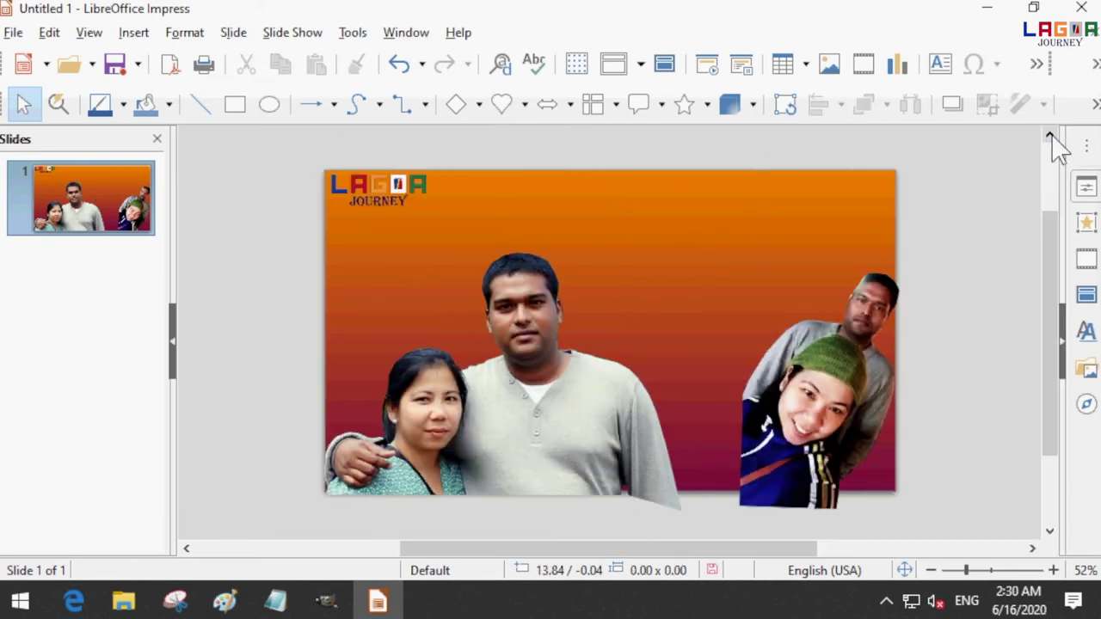
pyautogui.click(822, 396)
pyautogui.press('Delete')
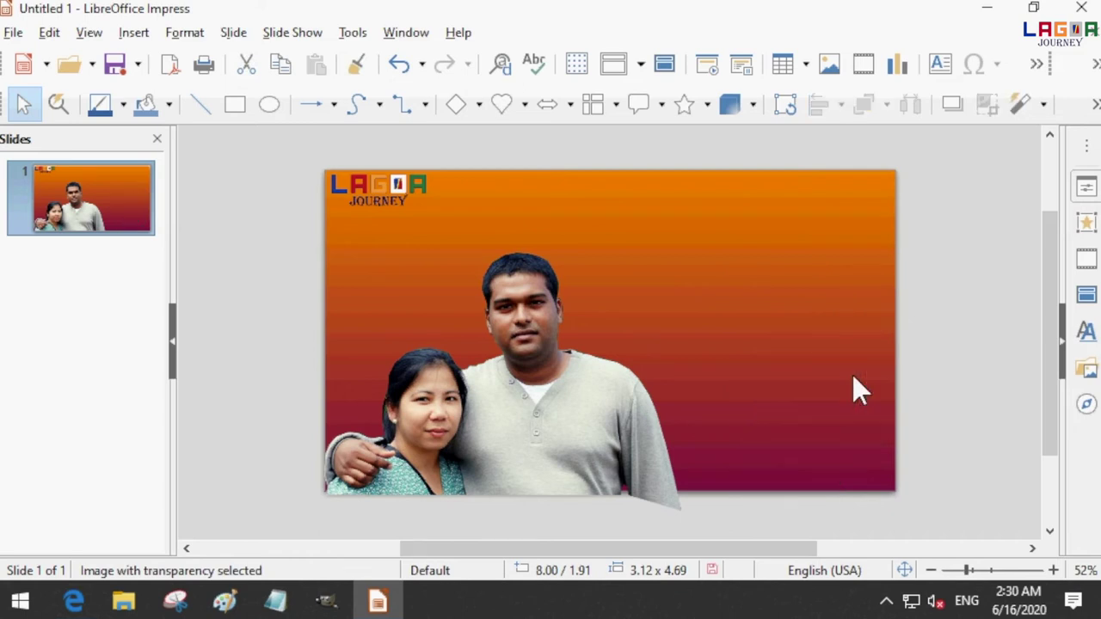
# Browse images via Insert > Image, then close the dialog without inserting anything
pyautogui.click(134, 34)
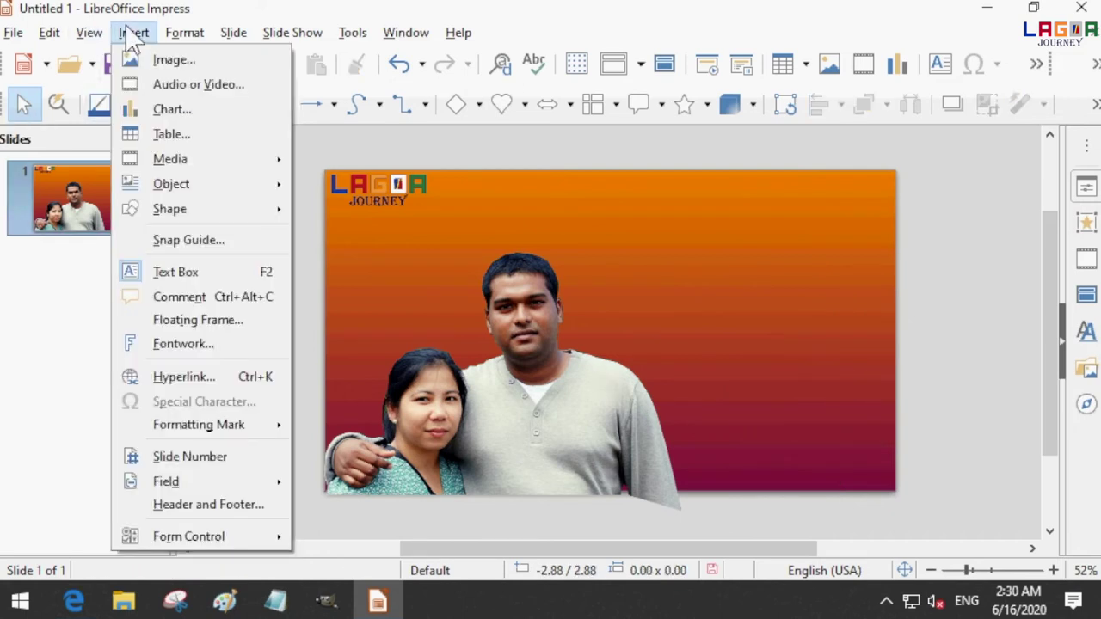
pyautogui.click(163, 59)
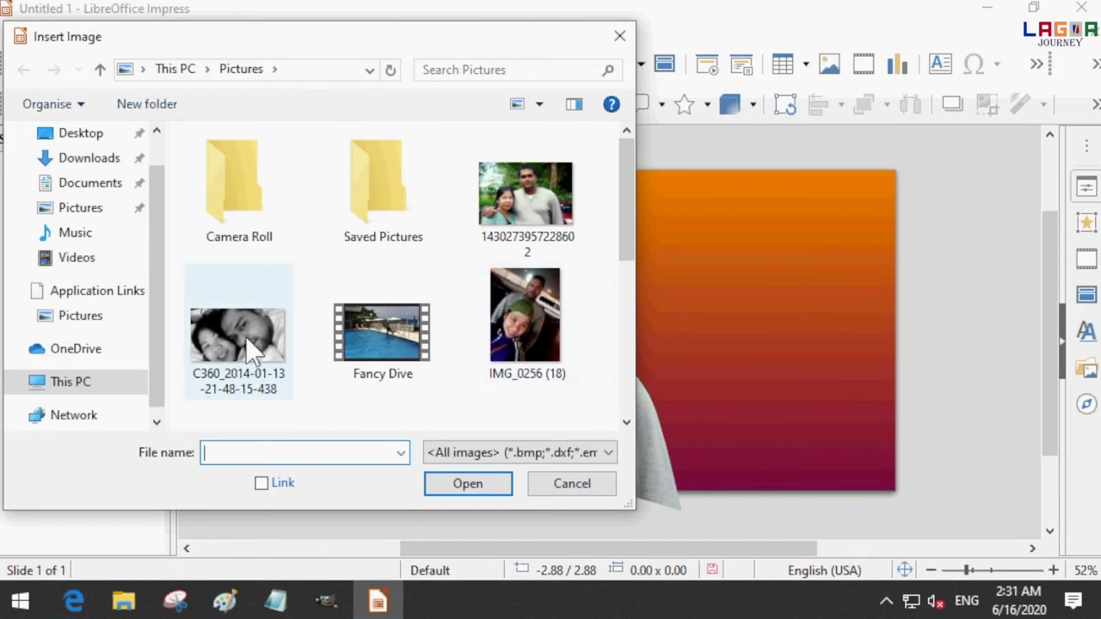
pyautogui.scroll(-5, 374, 326)
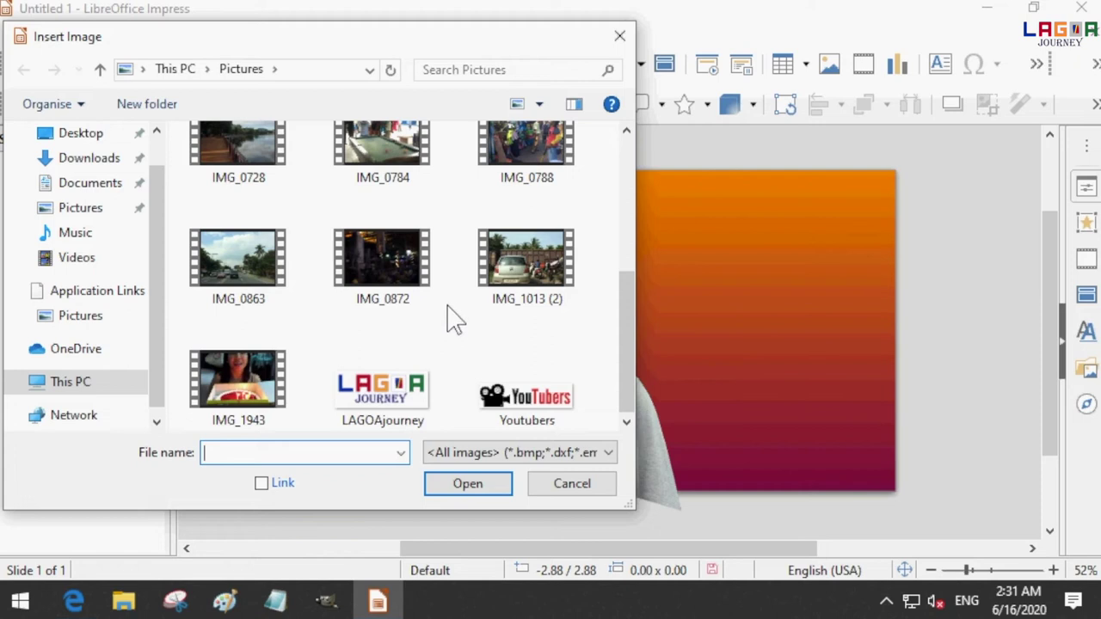
pyautogui.scroll(3, 447, 308)
pyautogui.scroll(2, 448, 302)
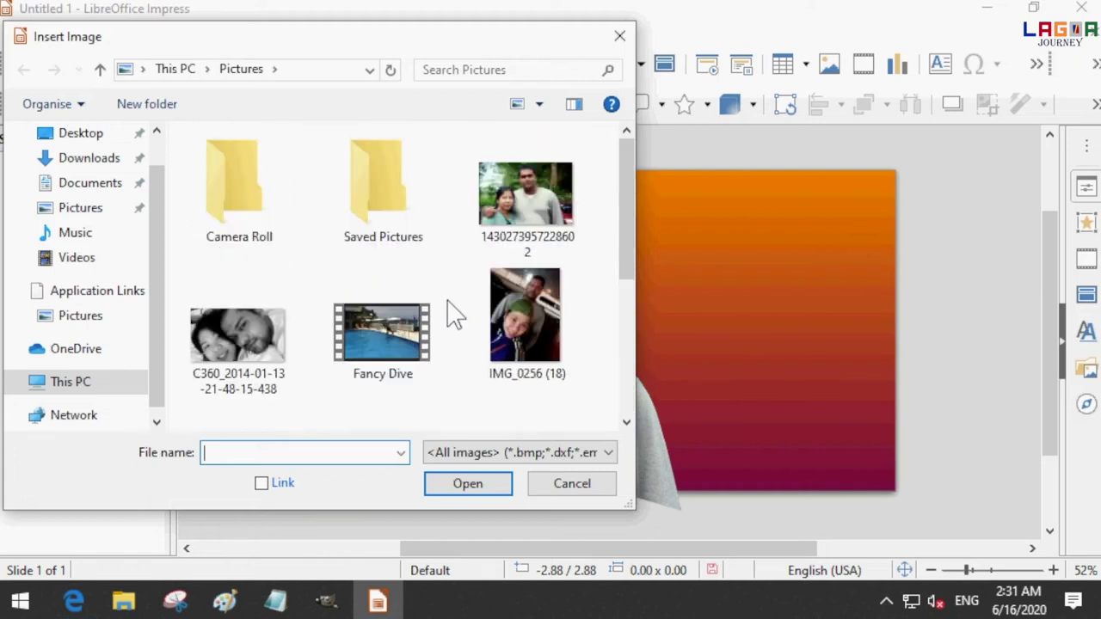
pyautogui.click(619, 36)
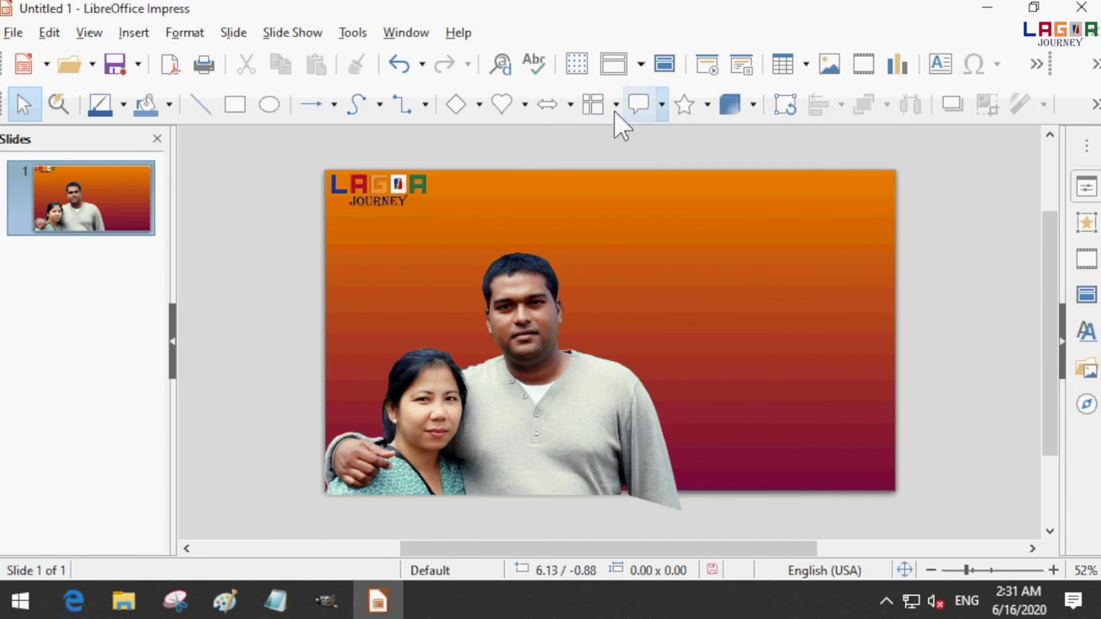
# Draw a new heart shape in the right half of the slide
pyautogui.click(507, 105)
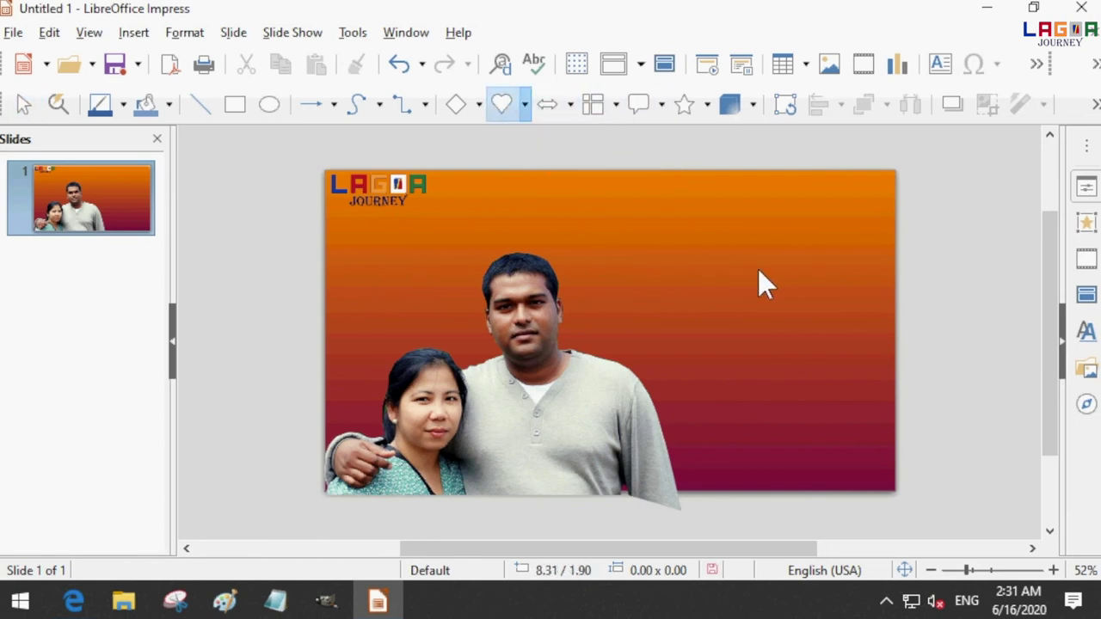
pyautogui.moveTo(830, 331)
pyautogui.mouseDown()
pyautogui.moveTo(720, 433)
pyautogui.moveTo(693, 479)
pyautogui.moveTo(679, 479)
pyautogui.mouseUp()
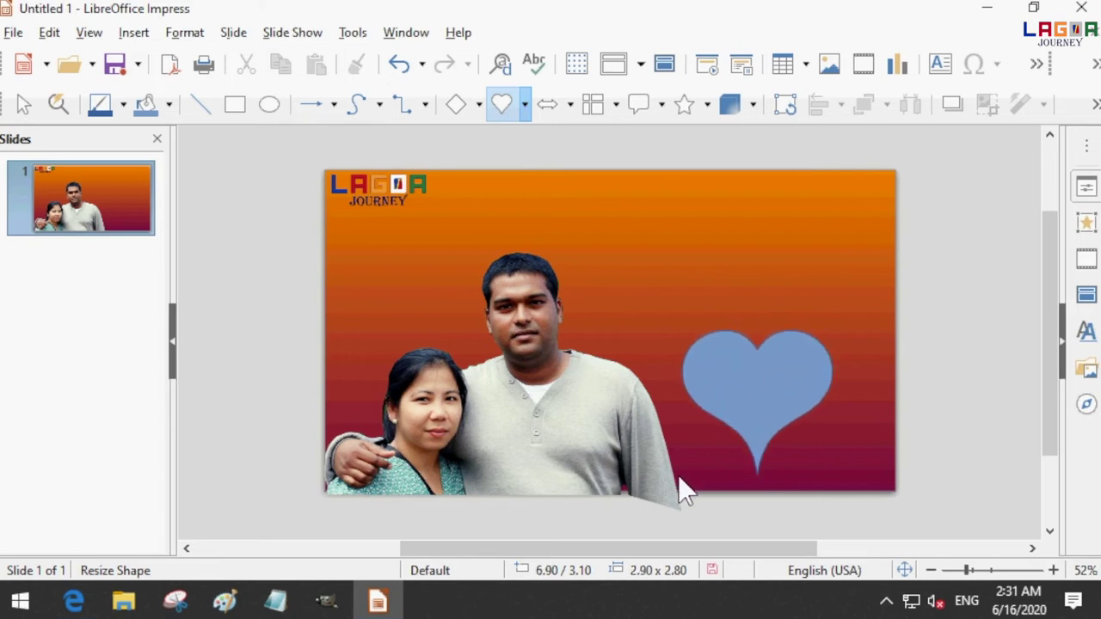
pyautogui.doubleClick(743, 405)
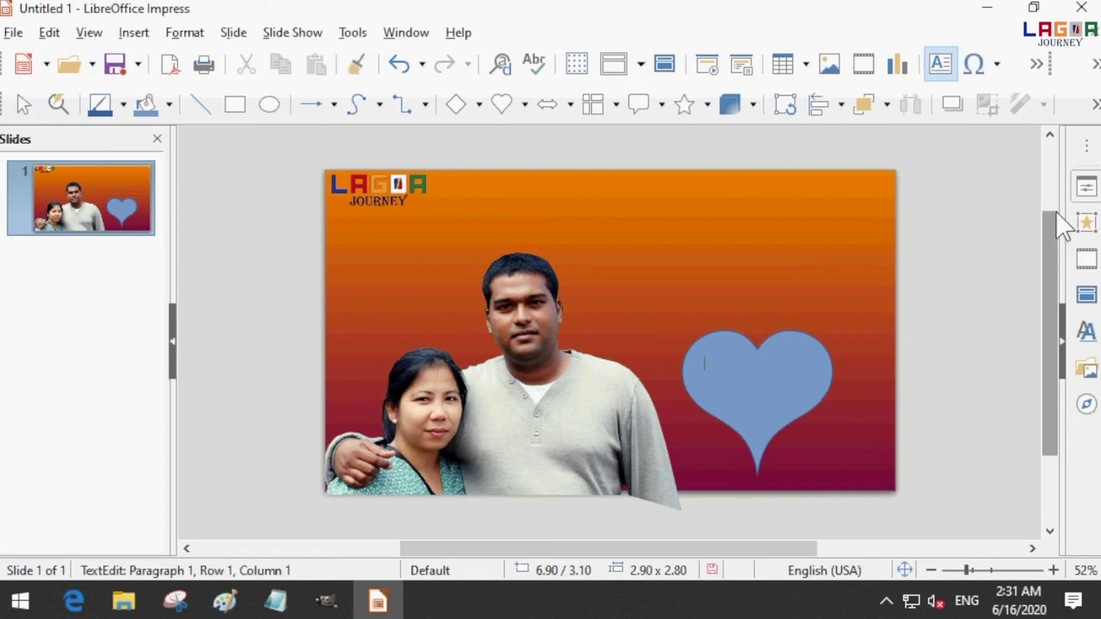
pyautogui.click(1086, 188)
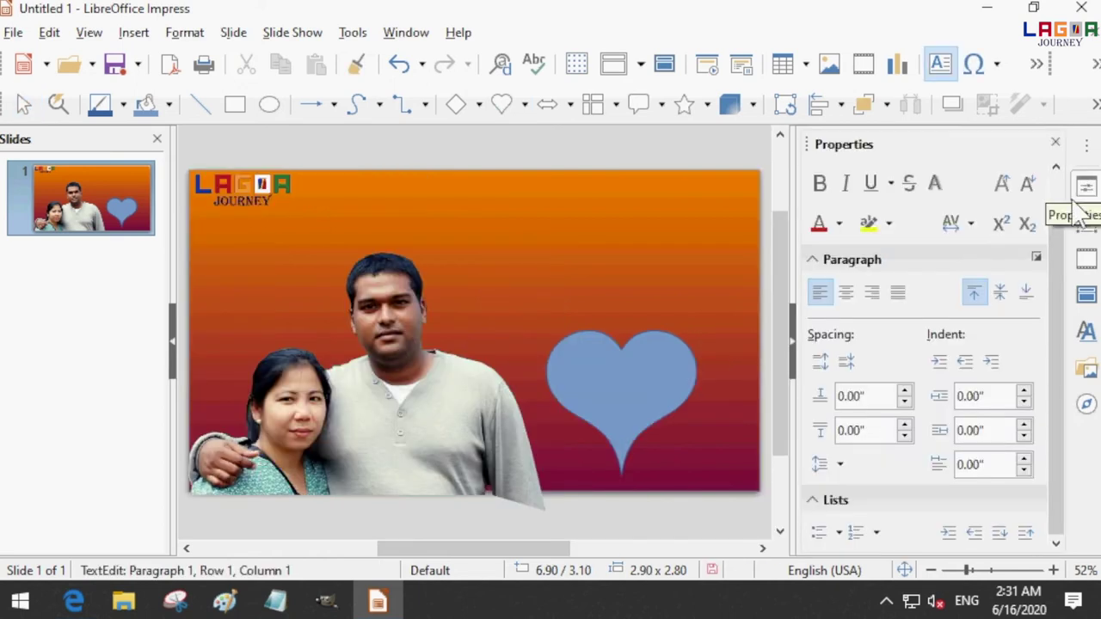
pyautogui.click(652, 366)
pyautogui.scroll(2, 970, 301)
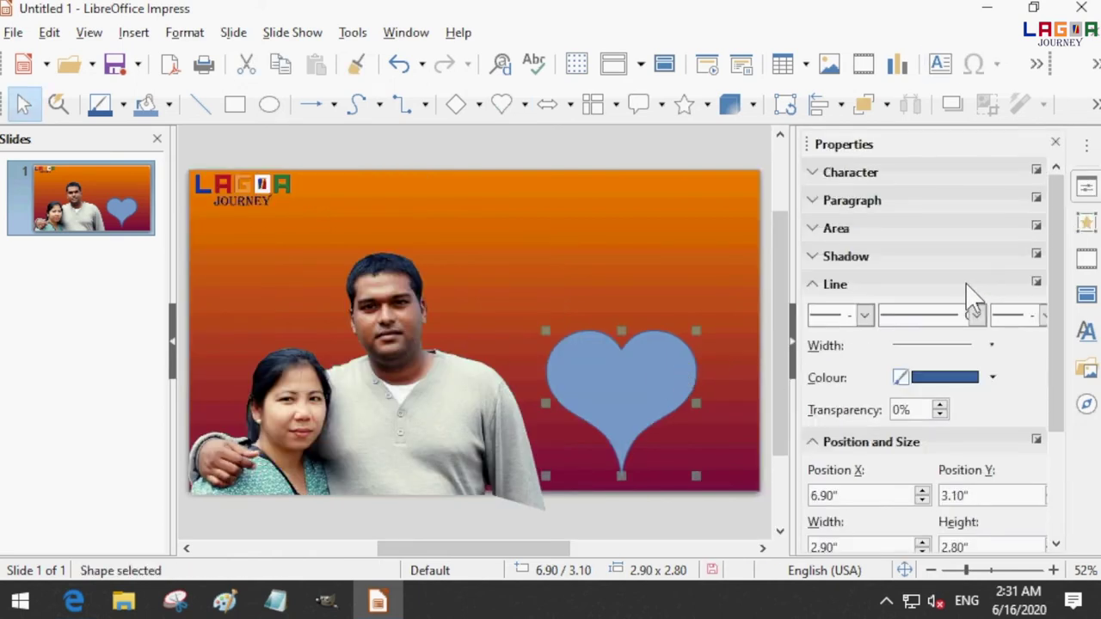
# Give the heart a gradient fill from Light Brick 3 to Light Red 1
pyautogui.click(828, 230)
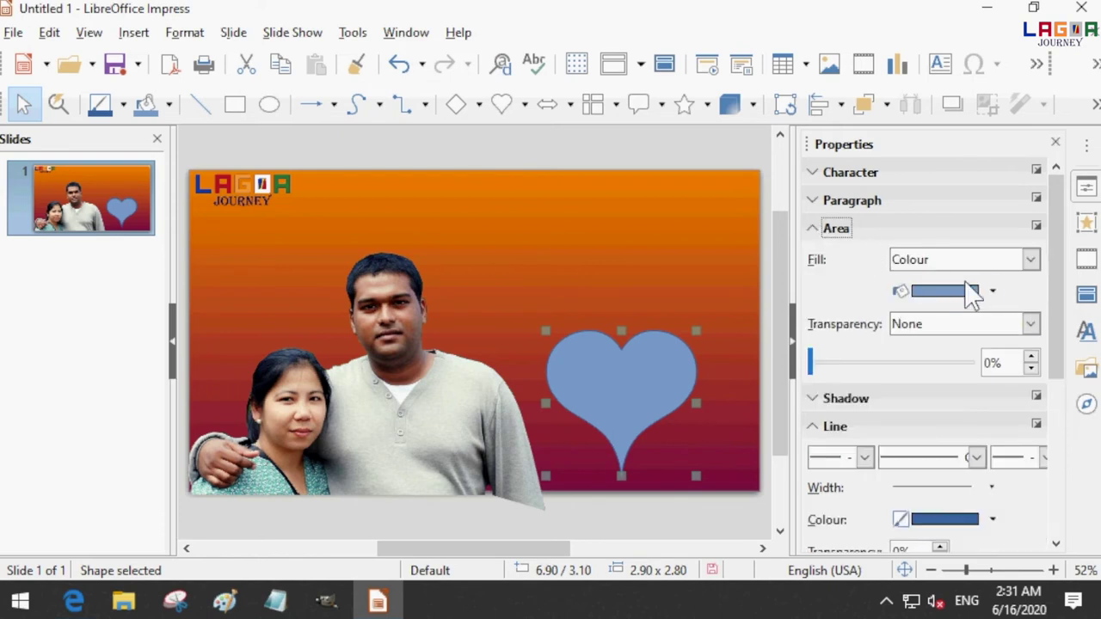
pyautogui.click(1029, 259)
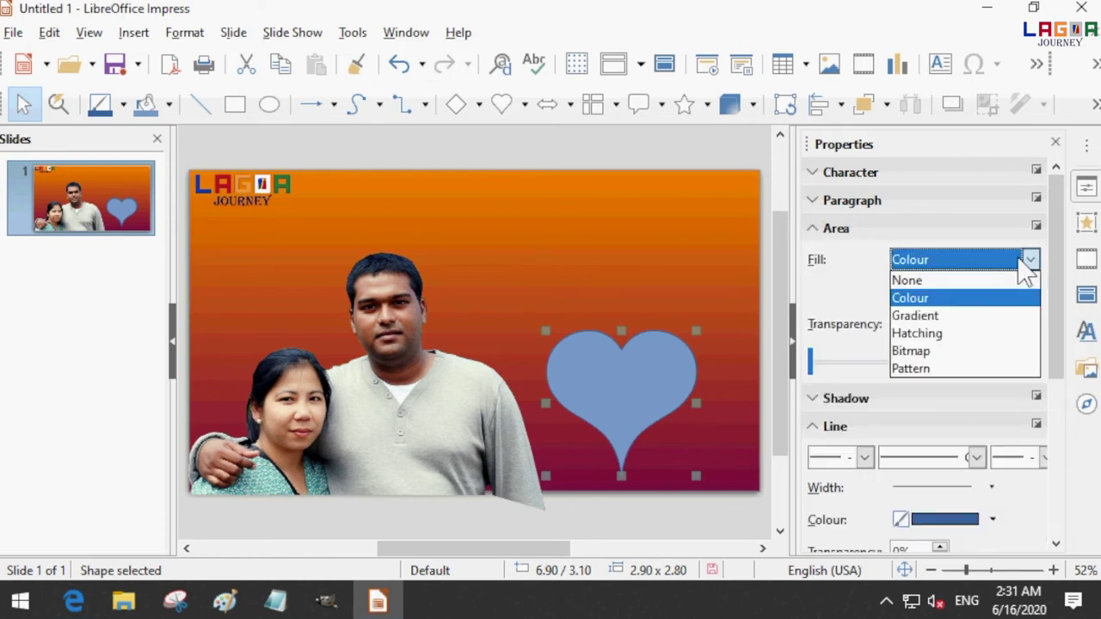
pyautogui.click(978, 316)
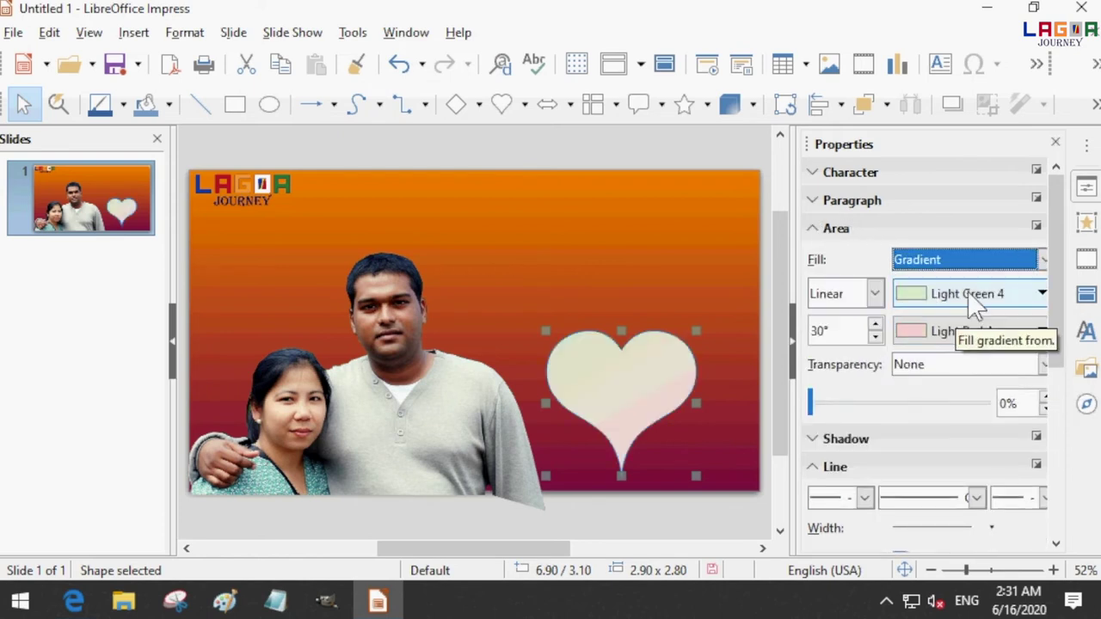
pyautogui.click(972, 297)
pyautogui.click(737, 91)
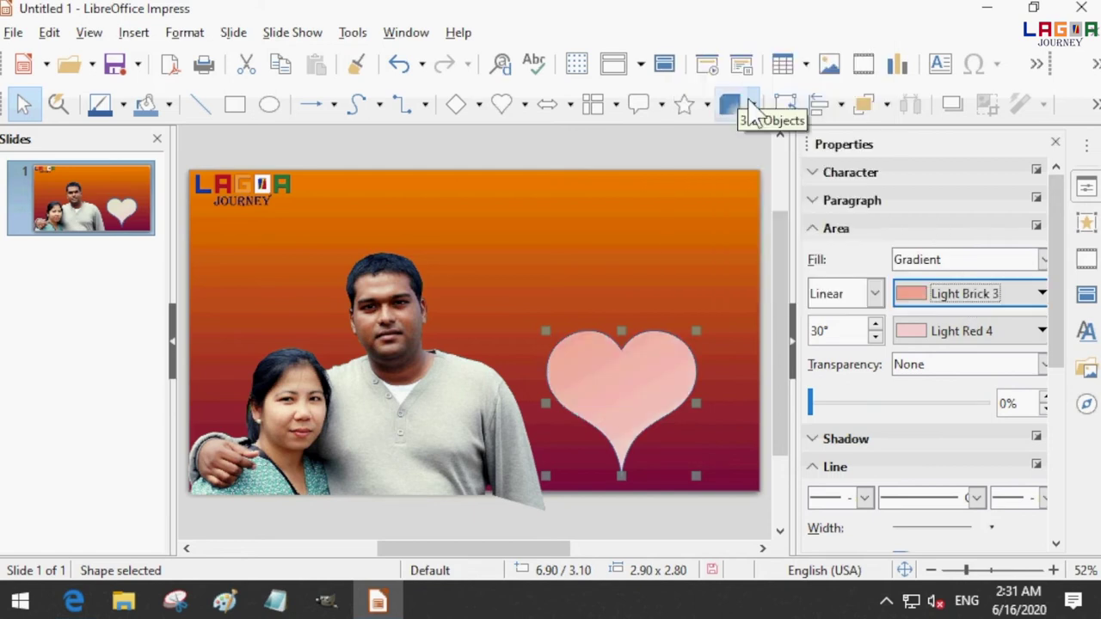
pyautogui.click(954, 333)
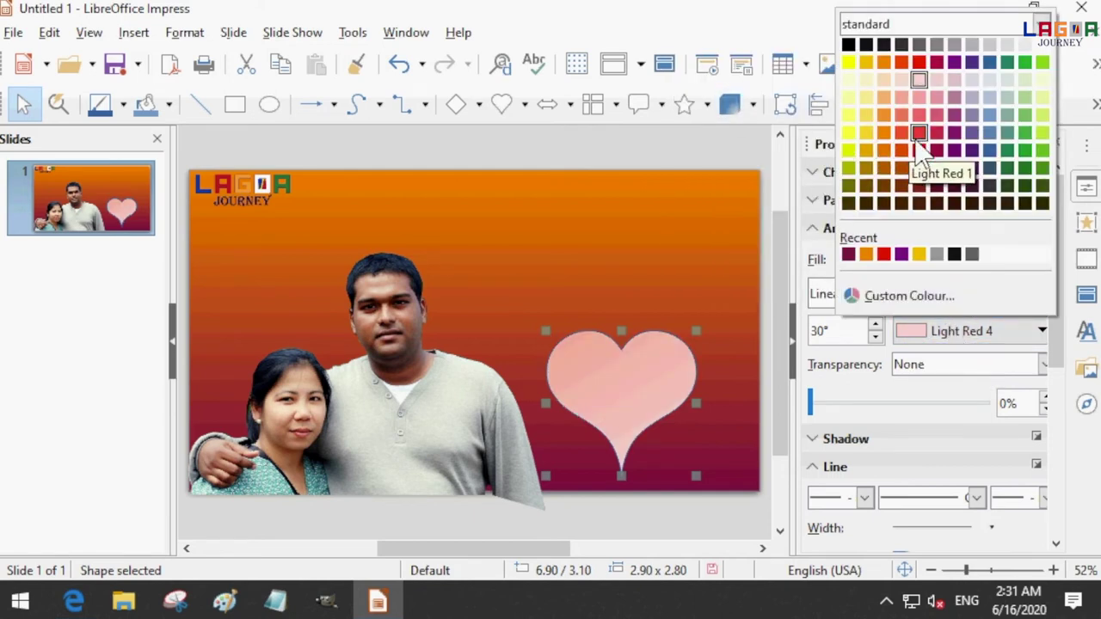
pyautogui.click(918, 135)
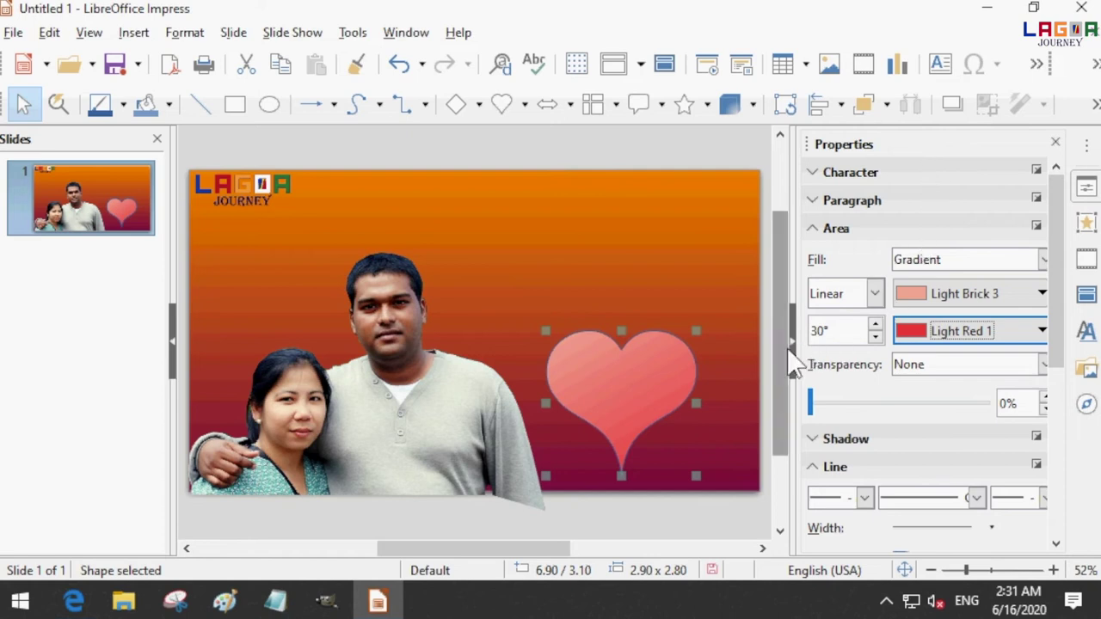
# Rotate the heart by about 22 degrees
pyautogui.click(697, 335)
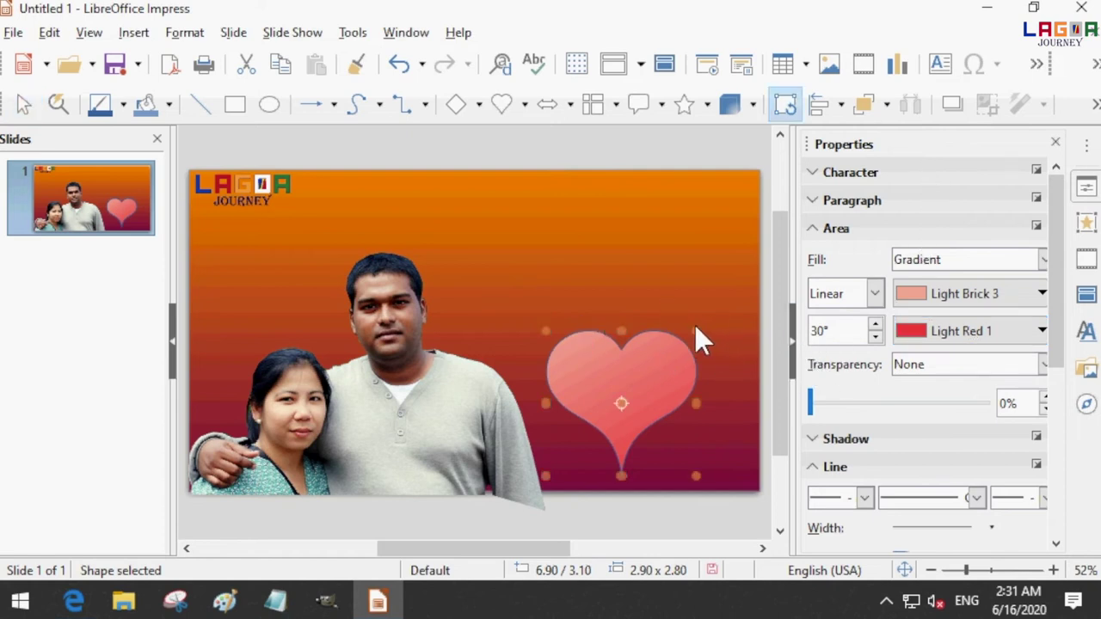
pyautogui.click(694, 329)
pyautogui.click(697, 332)
pyautogui.moveTo(697, 331)
pyautogui.mouseDown()
pyautogui.moveTo(721, 380)
pyautogui.moveTo(701, 346)
pyautogui.mouseUp()
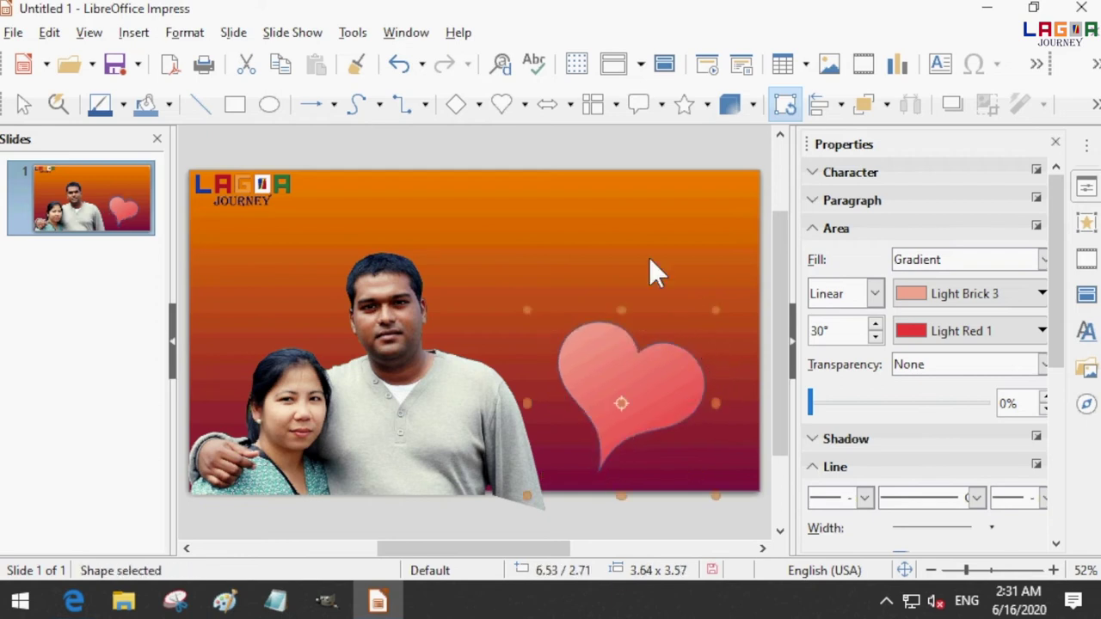
# Nudge the couple's photo slightly to the right and deselect it
pyautogui.click(640, 204)
pyautogui.moveTo(448, 393); pyautogui.dragTo(451, 403)
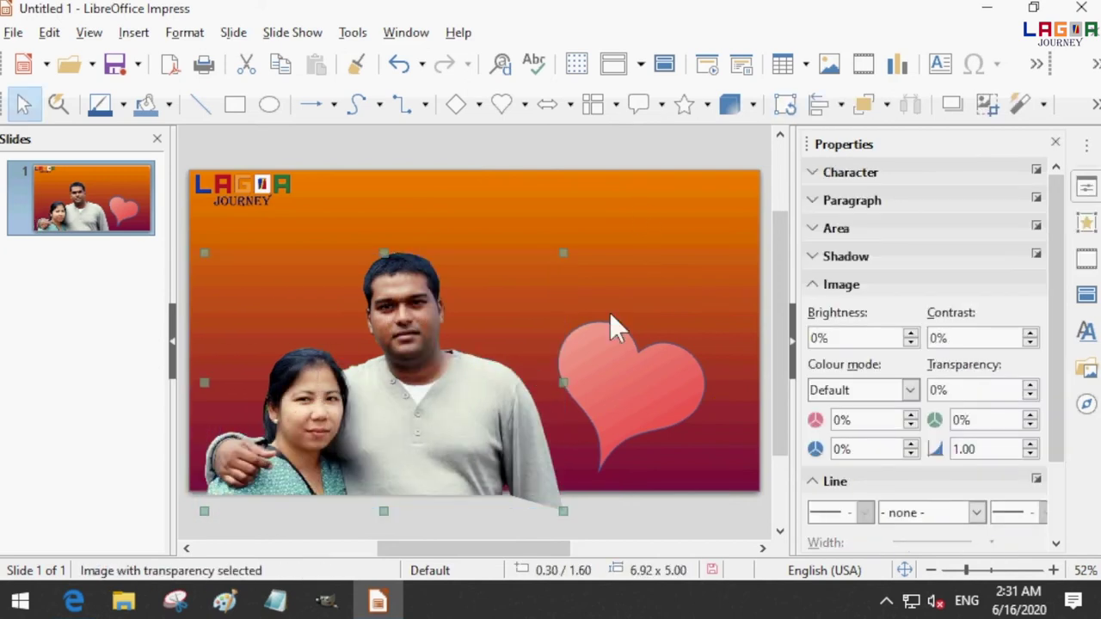
pyautogui.click(709, 236)
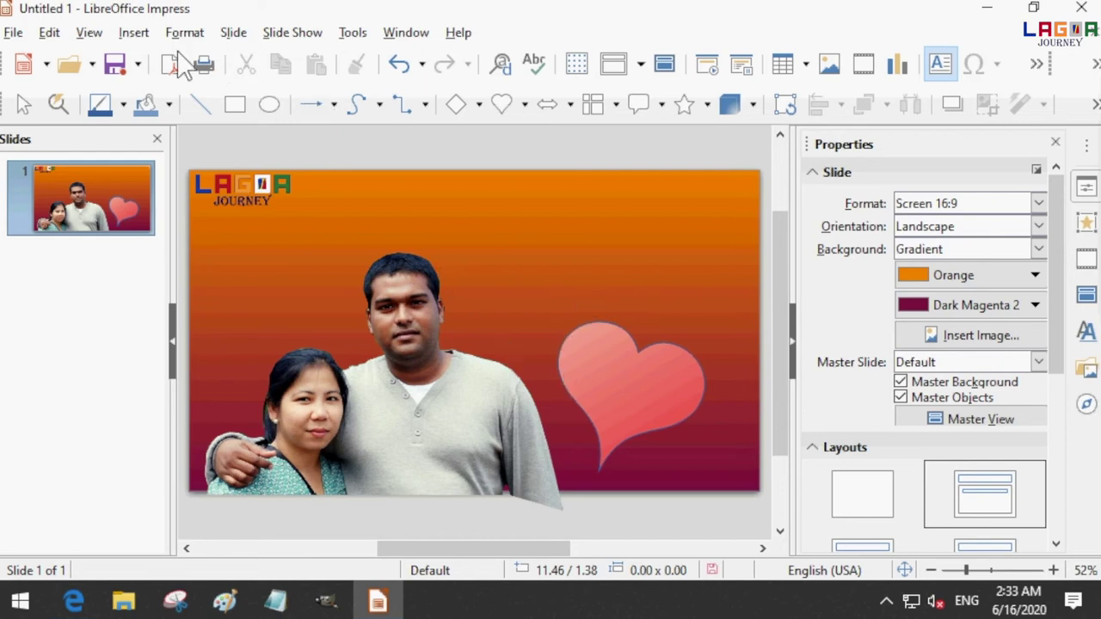
# Open the Fontwork Gallery from the Insert menu and scroll through its styles
pyautogui.click(133, 33)
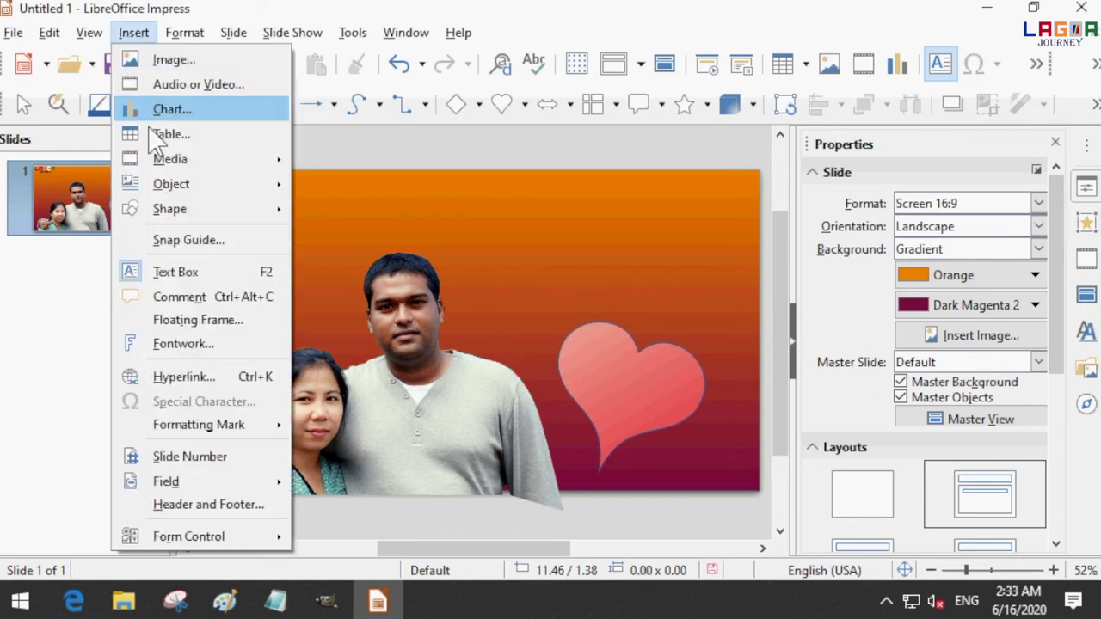
pyautogui.click(194, 351)
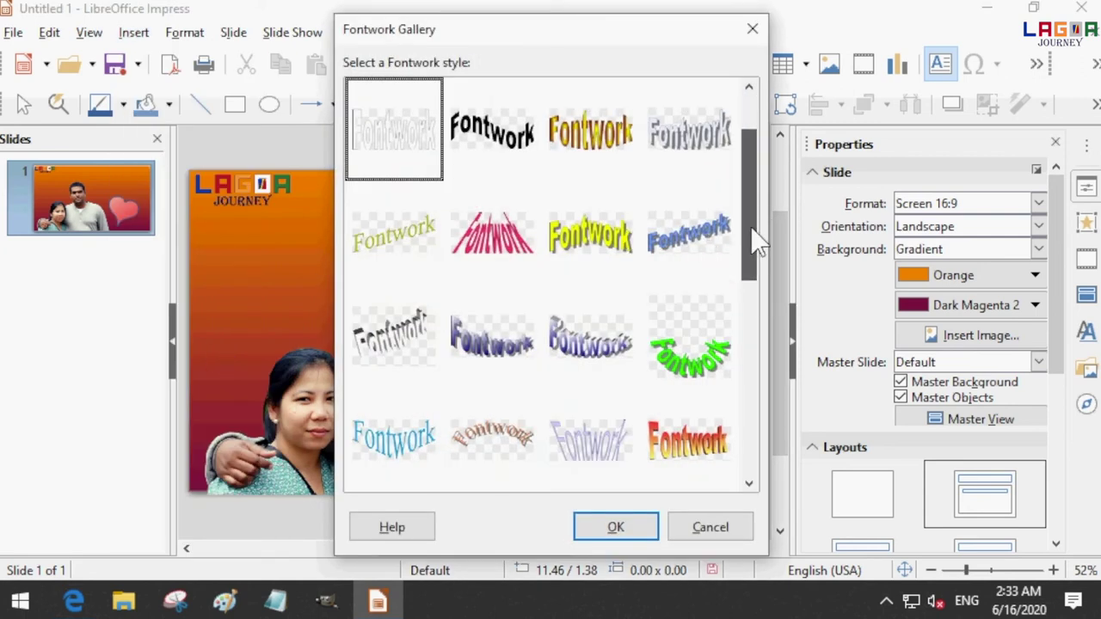
pyautogui.moveTo(755, 245); pyautogui.dragTo(745, 471)
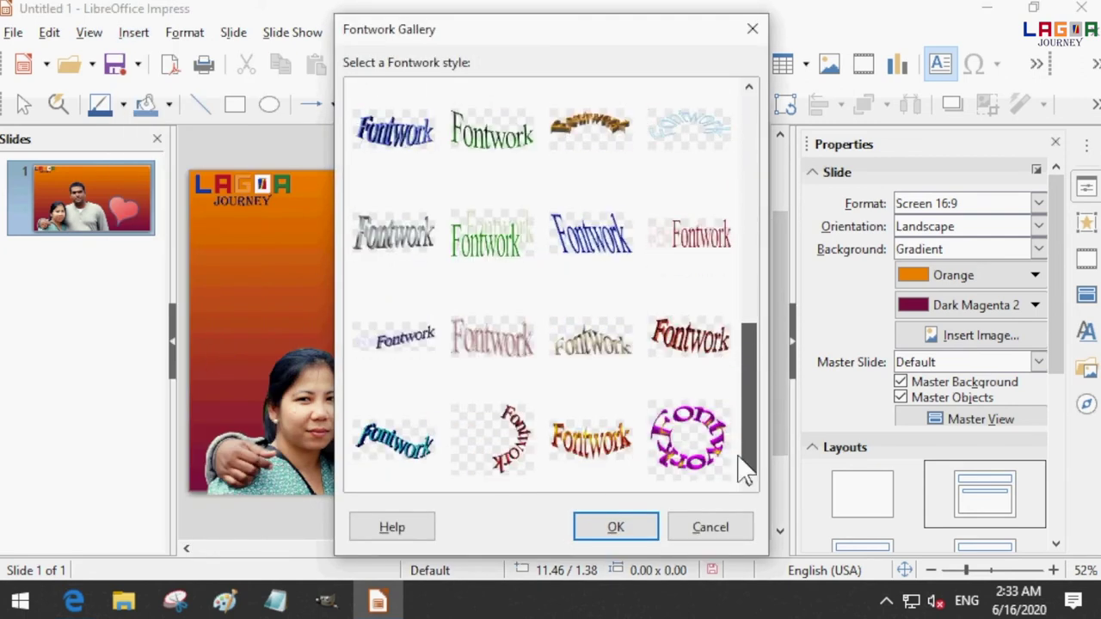
pyautogui.moveTo(745, 471); pyautogui.dragTo(750, 363)
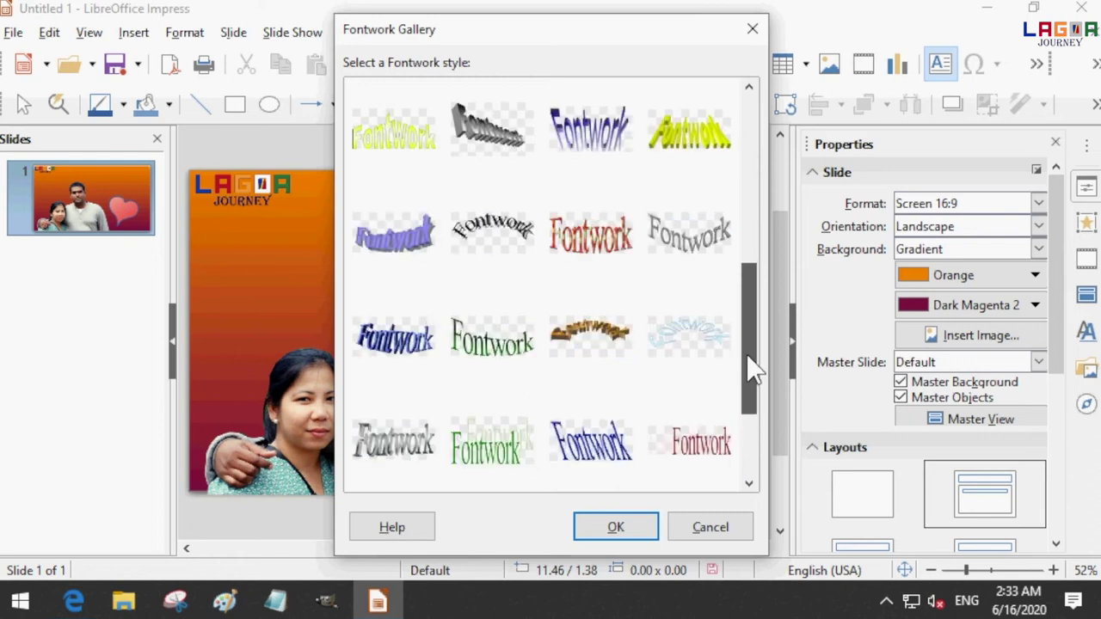
pyautogui.moveTo(751, 357); pyautogui.dragTo(772, 172)
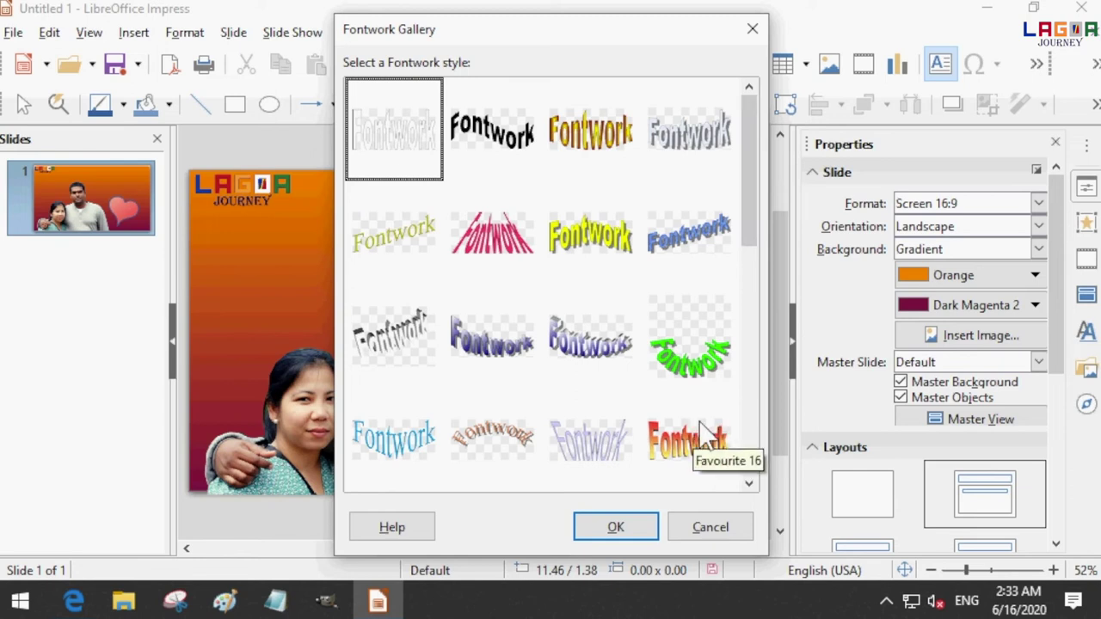
# Insert the plain white Fontwork style at upper right and change its text to YOUTUBE THUMBNAIL
pyautogui.doubleClick(381, 125)
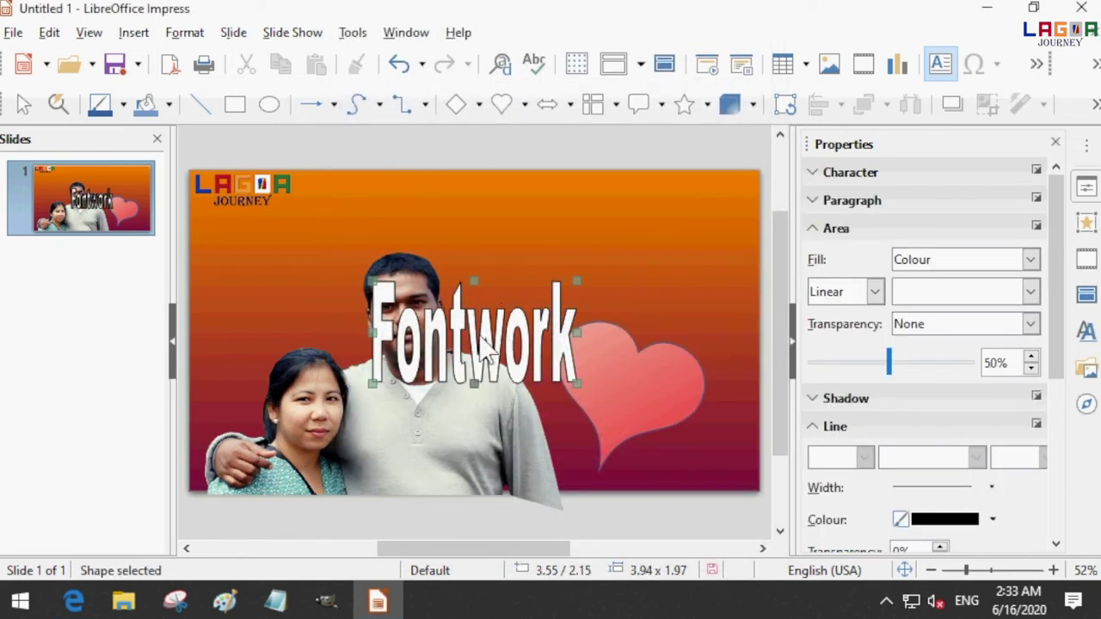
pyautogui.moveTo(464, 333); pyautogui.dragTo(555, 234)
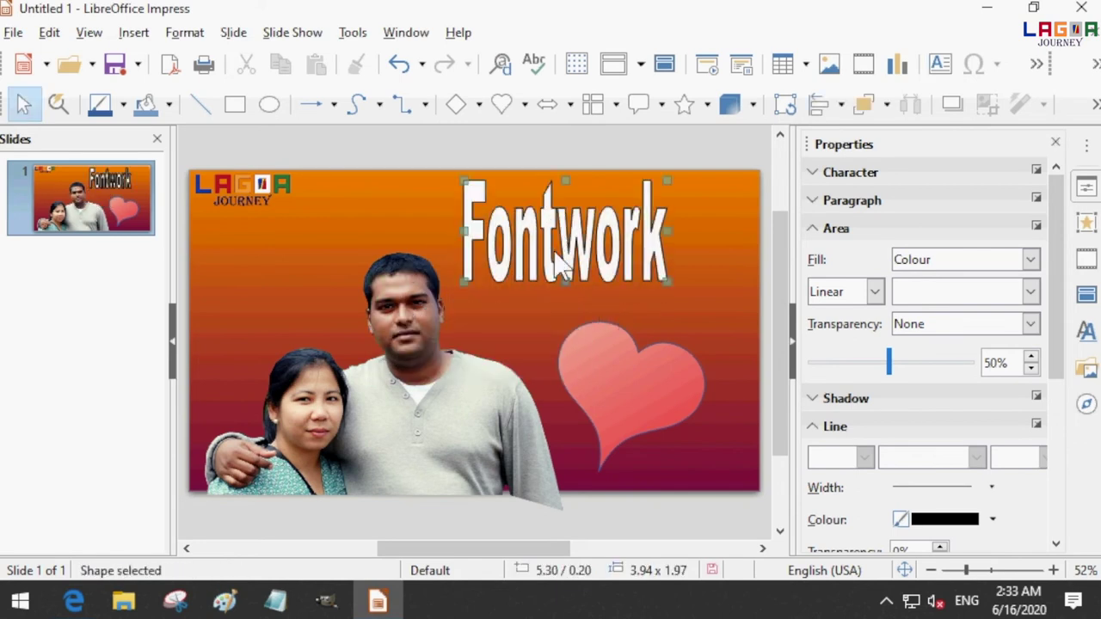
pyautogui.doubleClick(550, 262)
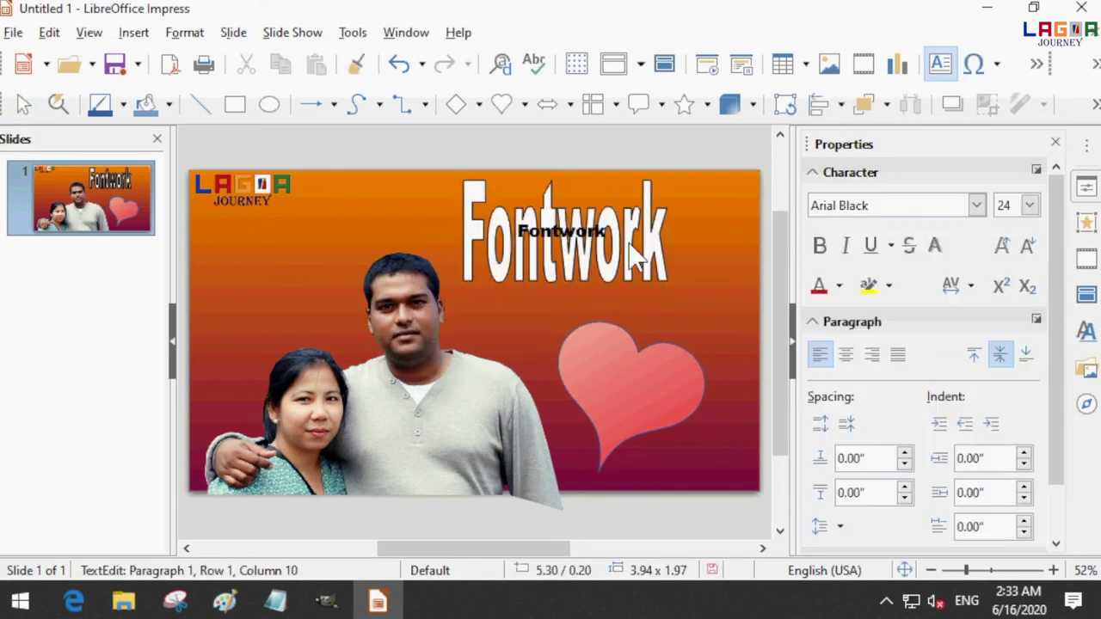
pyautogui.press('Escape')
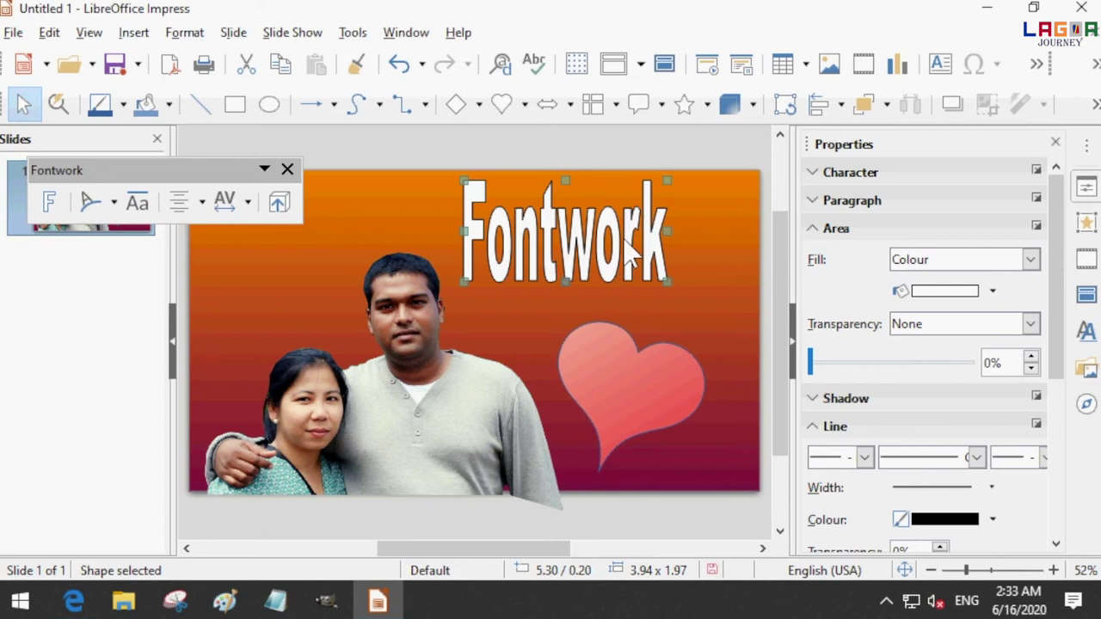
pyautogui.doubleClick(622, 245)
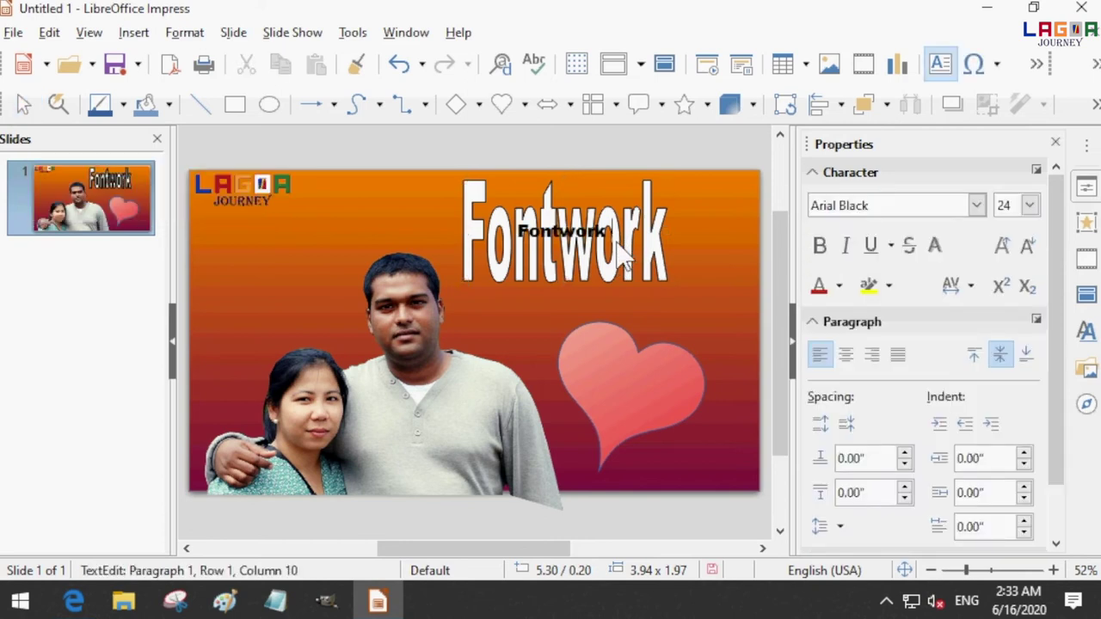
pyautogui.write('yh')
pyautogui.press('BackSpace')
pyautogui.press('BackSpace')
pyautogui.press('BackSpace')
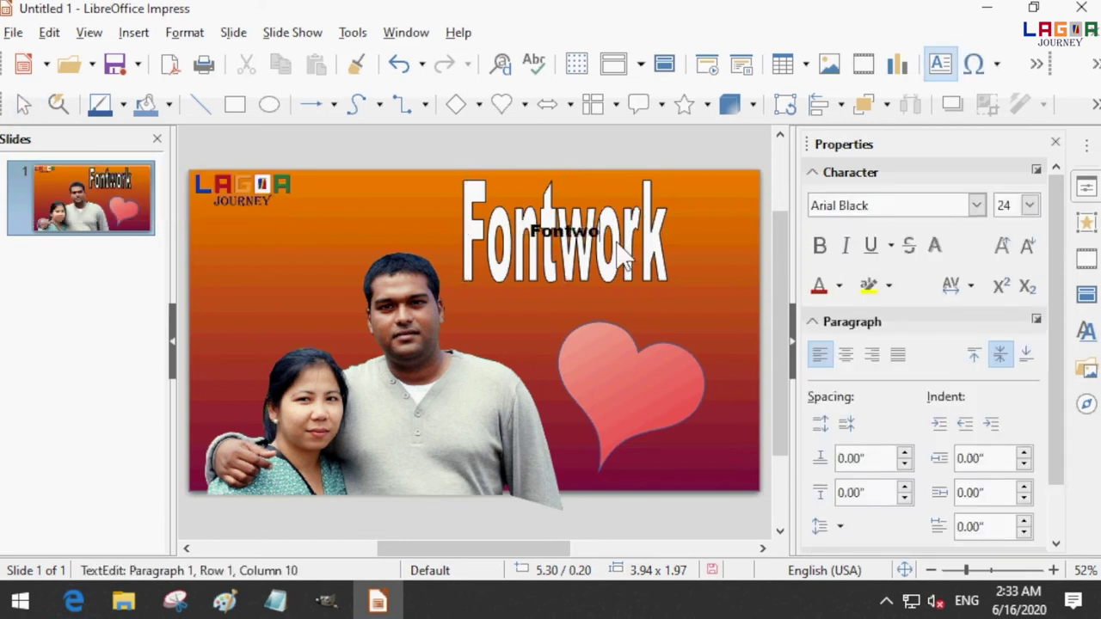
pyautogui.write('YOUTUBE THUMBNAI')
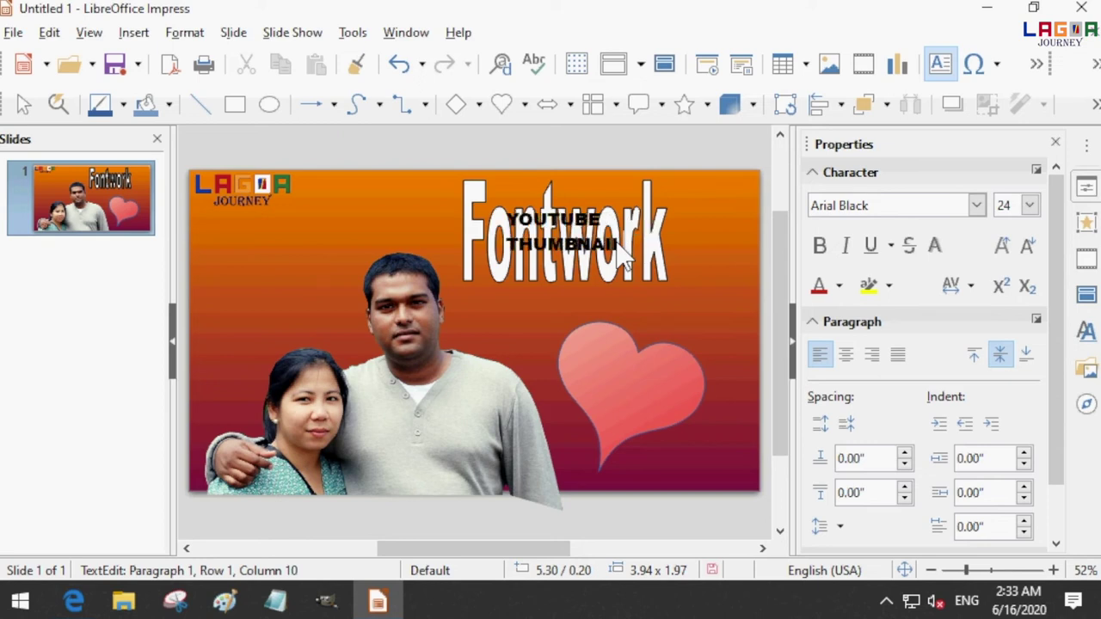
pyautogui.write('L')
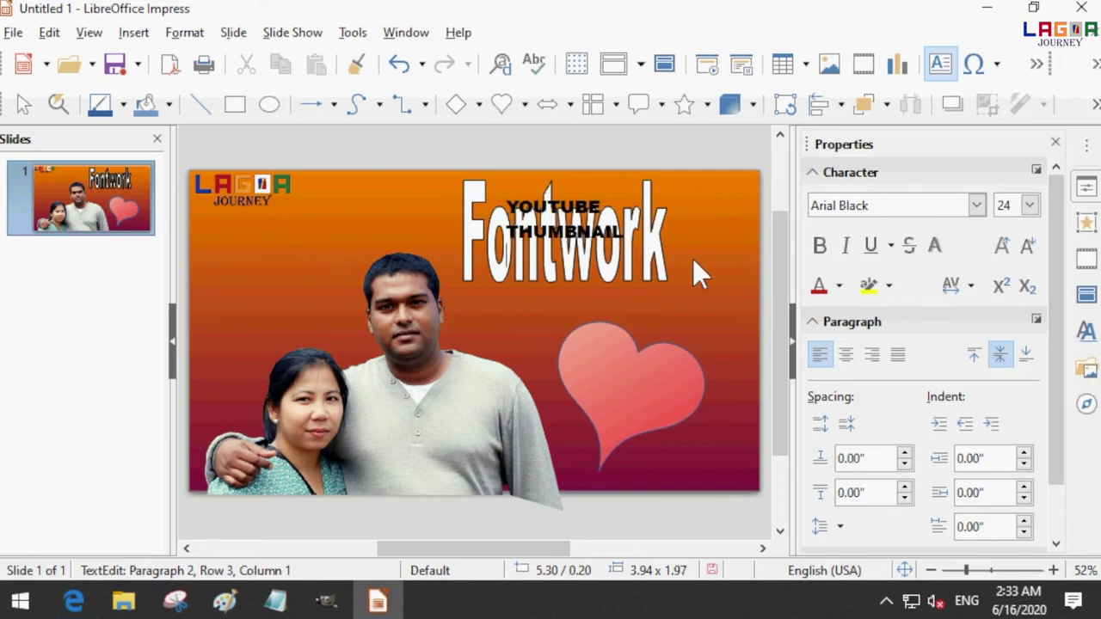
pyautogui.click(693, 258)
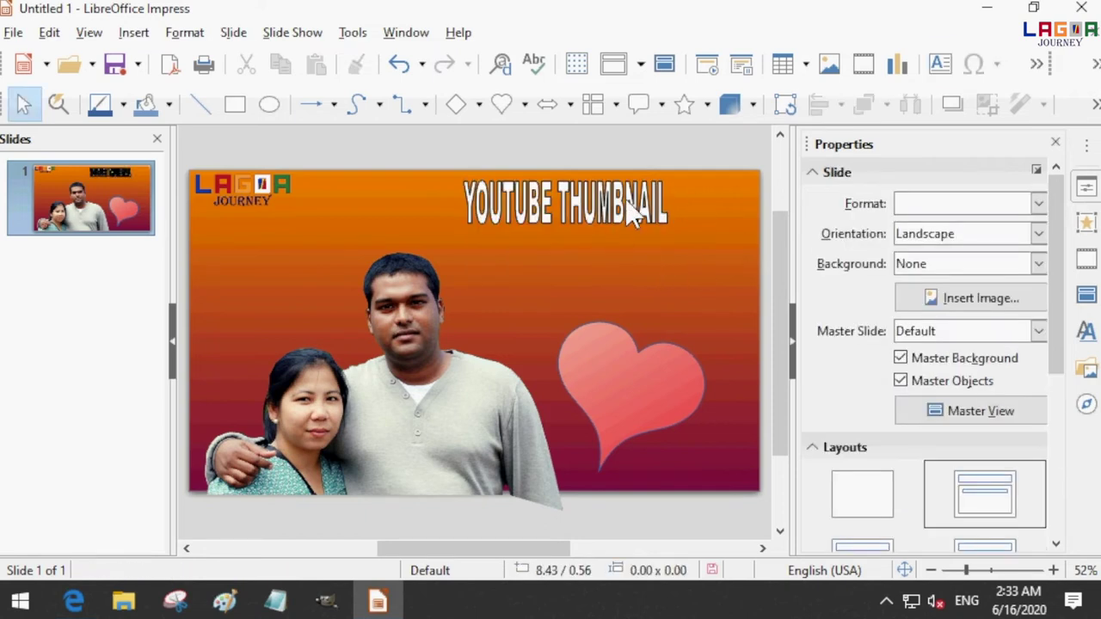
pyautogui.moveTo(626, 203); pyautogui.dragTo(630, 231)
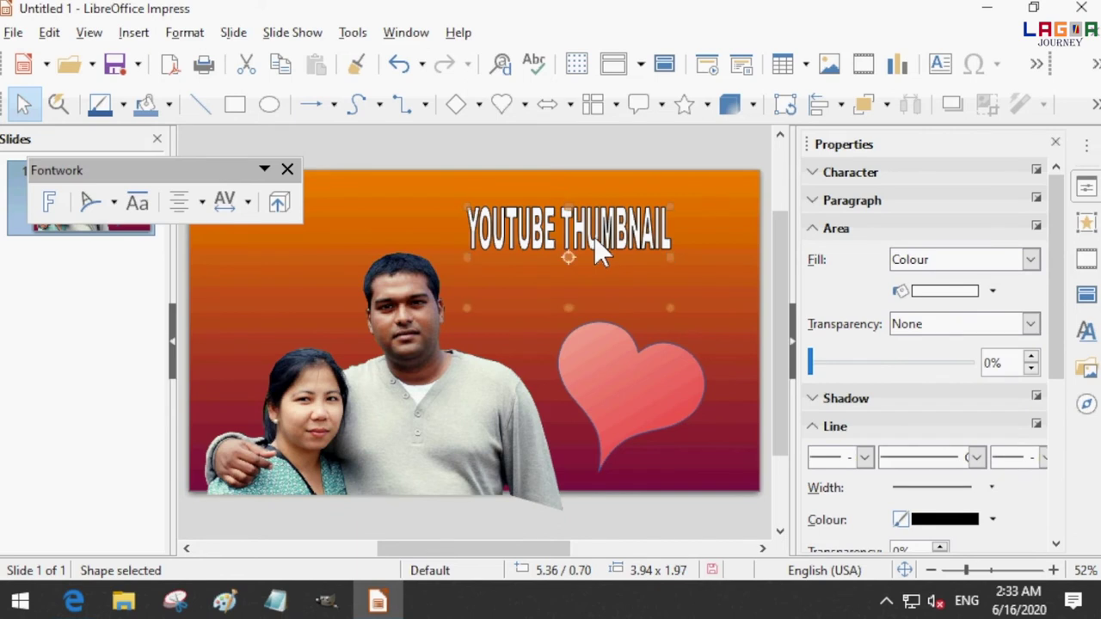
# Change the YOUTUBE THUMBNAIL title text font to Comic Sans MS
pyautogui.doubleClick(595, 238)
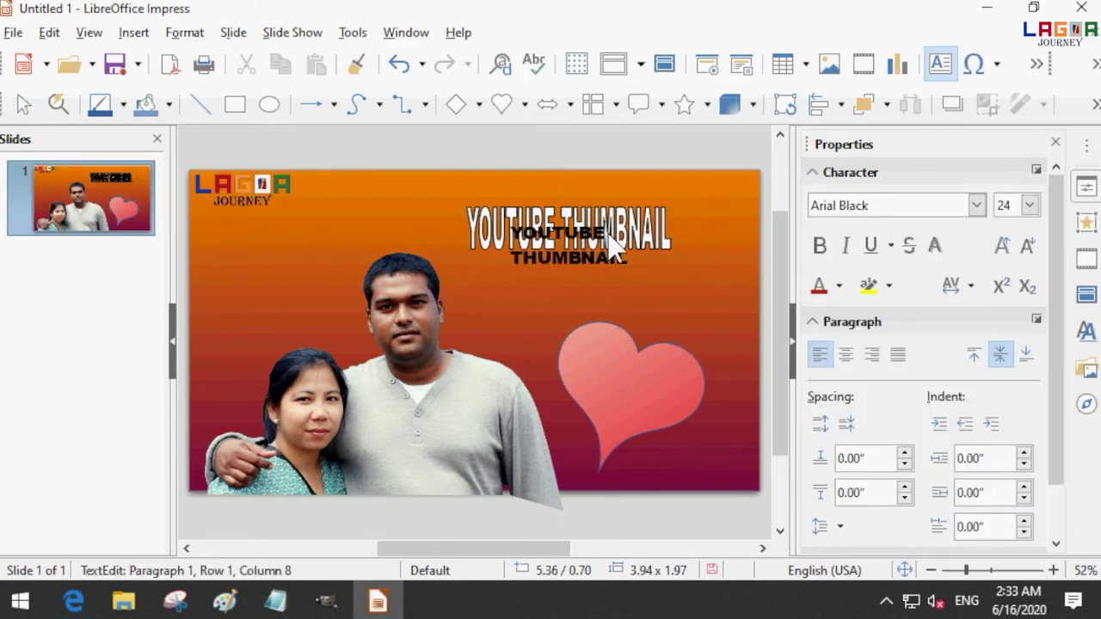
pyautogui.click(976, 204)
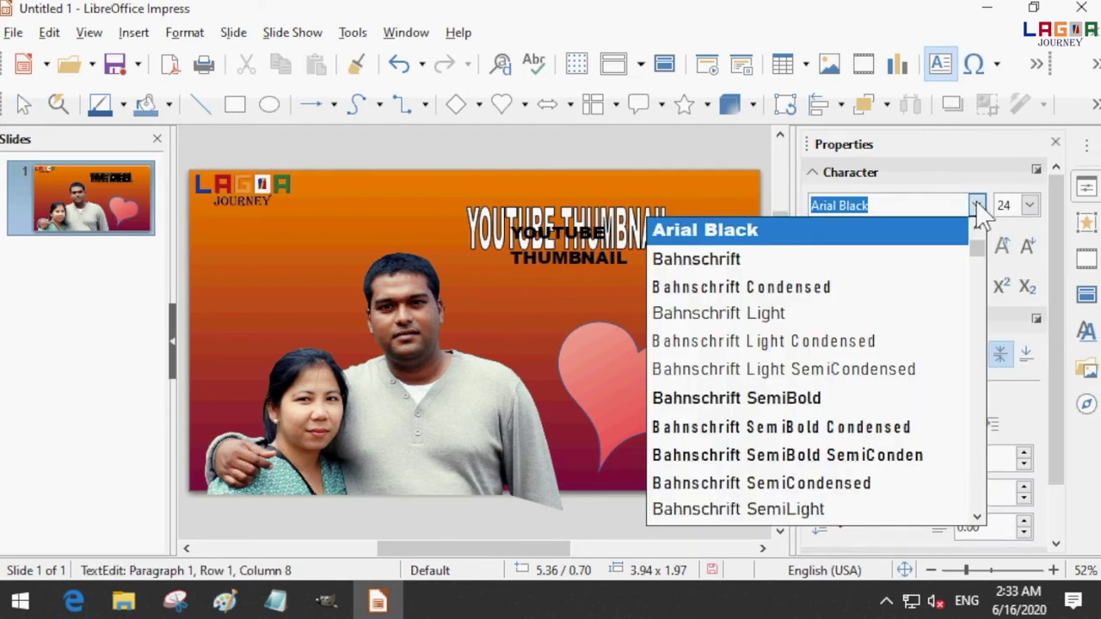
pyautogui.write('Caladea')
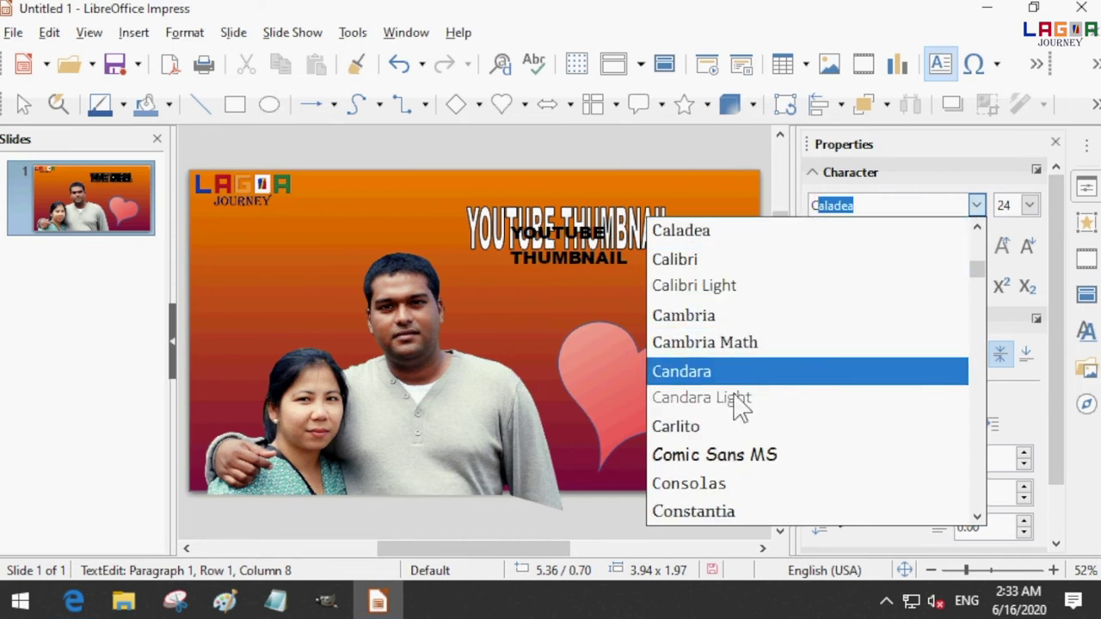
pyautogui.click(730, 456)
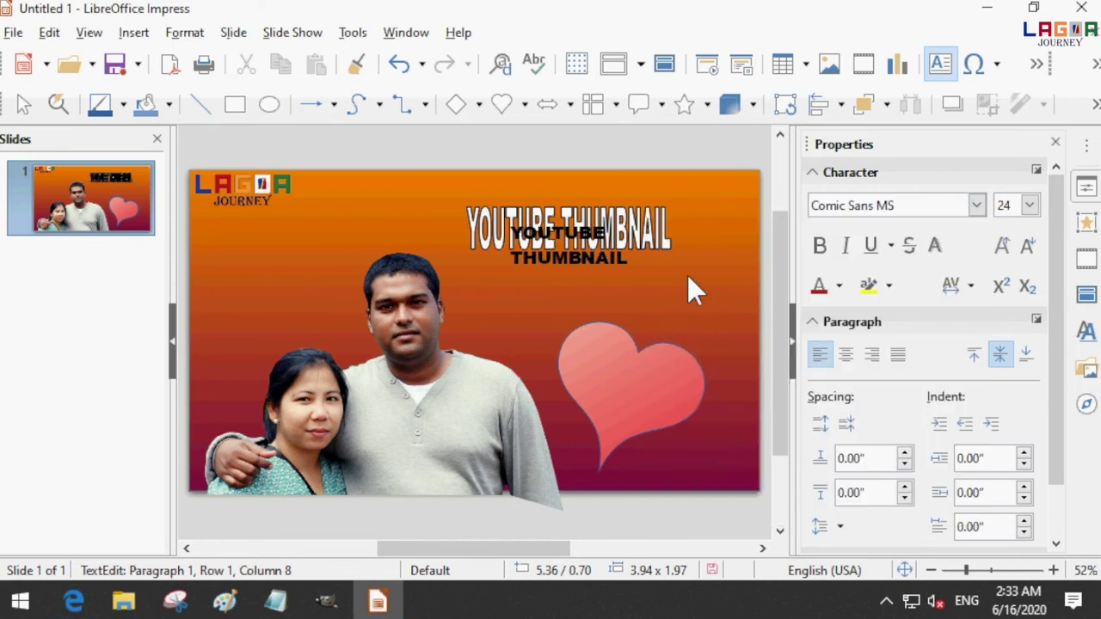
pyautogui.click(679, 225)
pyautogui.click(645, 244)
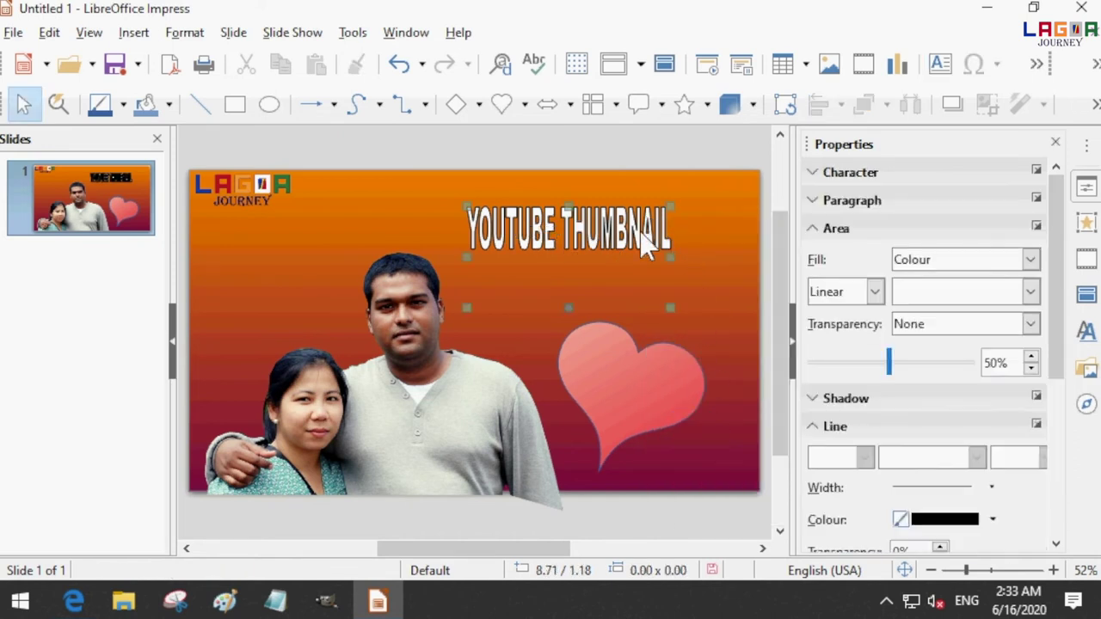
pyautogui.doubleClick(645, 244)
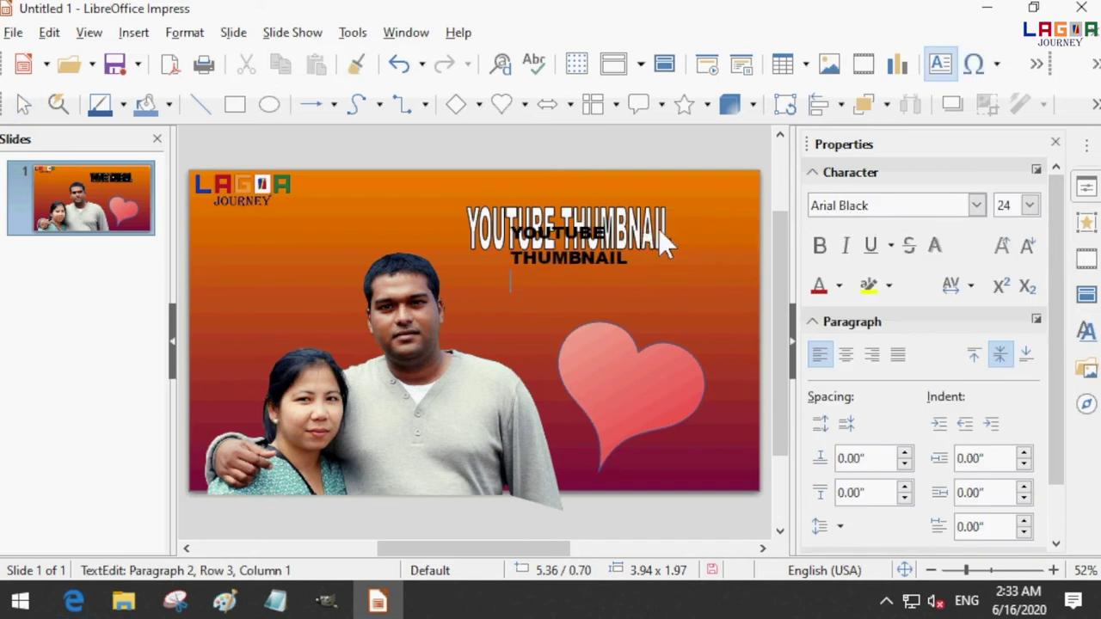
pyautogui.hotkey('ctrl', 'a')
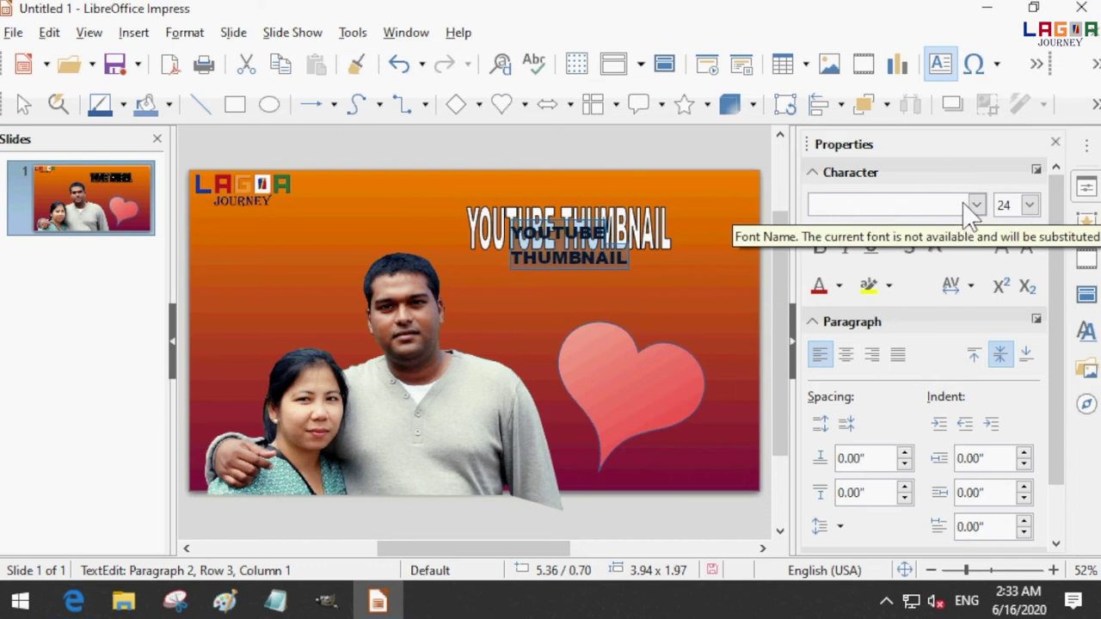
pyautogui.click(961, 213)
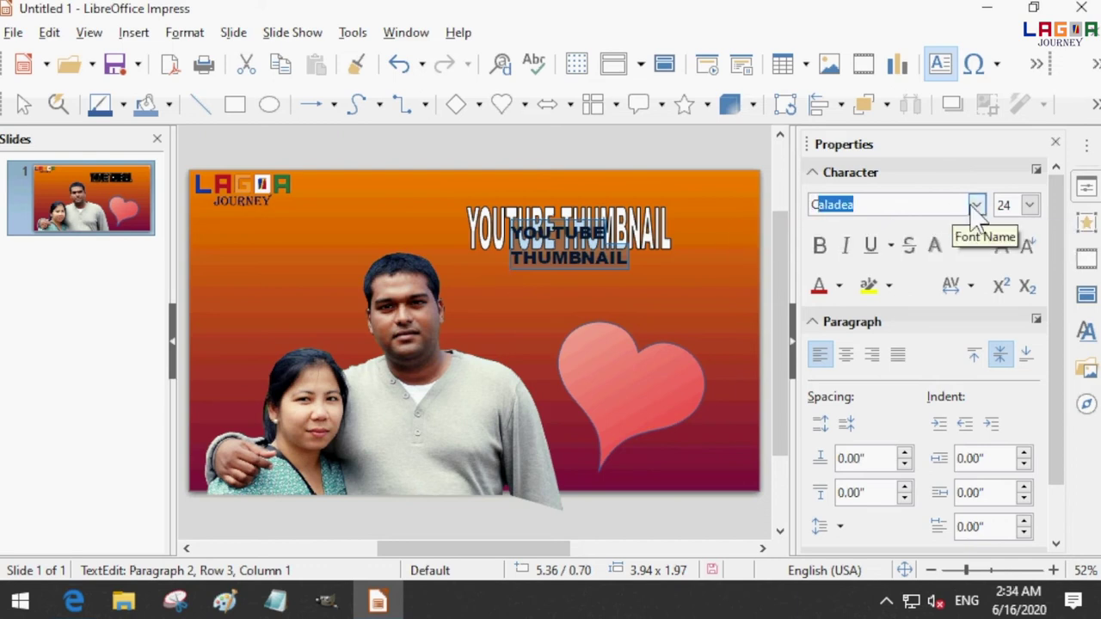
pyautogui.click(977, 206)
pyautogui.click(746, 454)
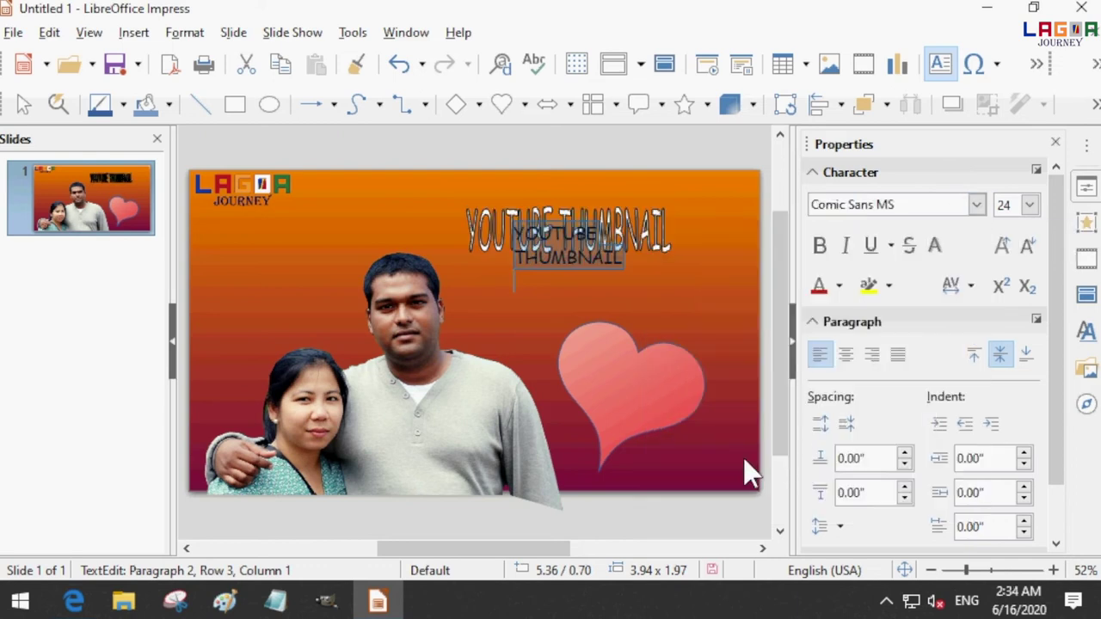
pyautogui.click(630, 251)
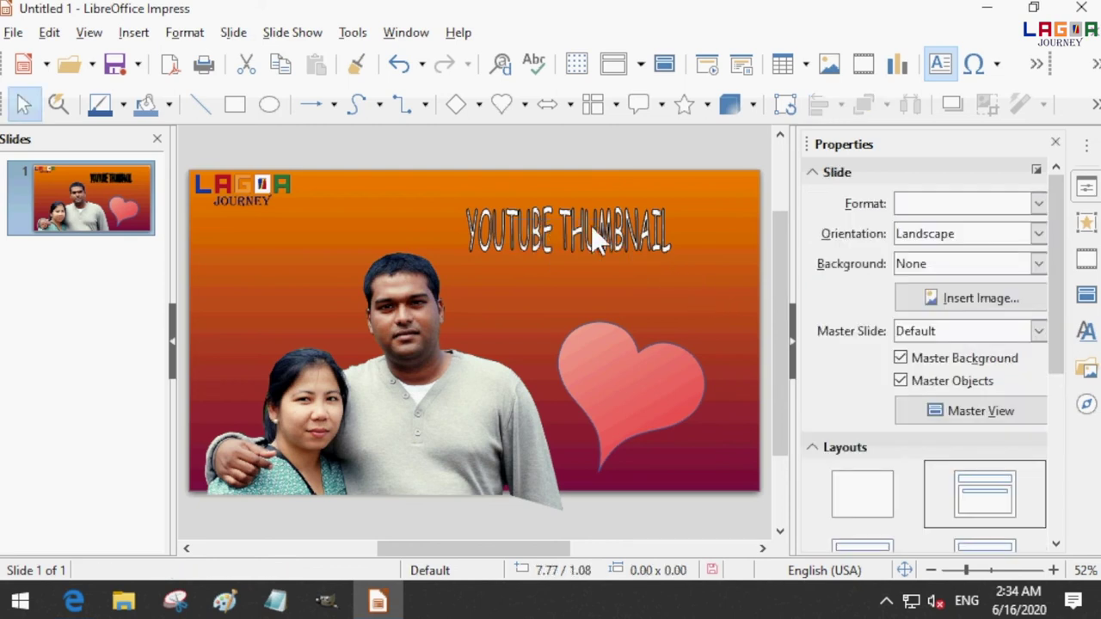
# Widen the title leftward and move it up and to the right across the slide
pyautogui.click(511, 223)
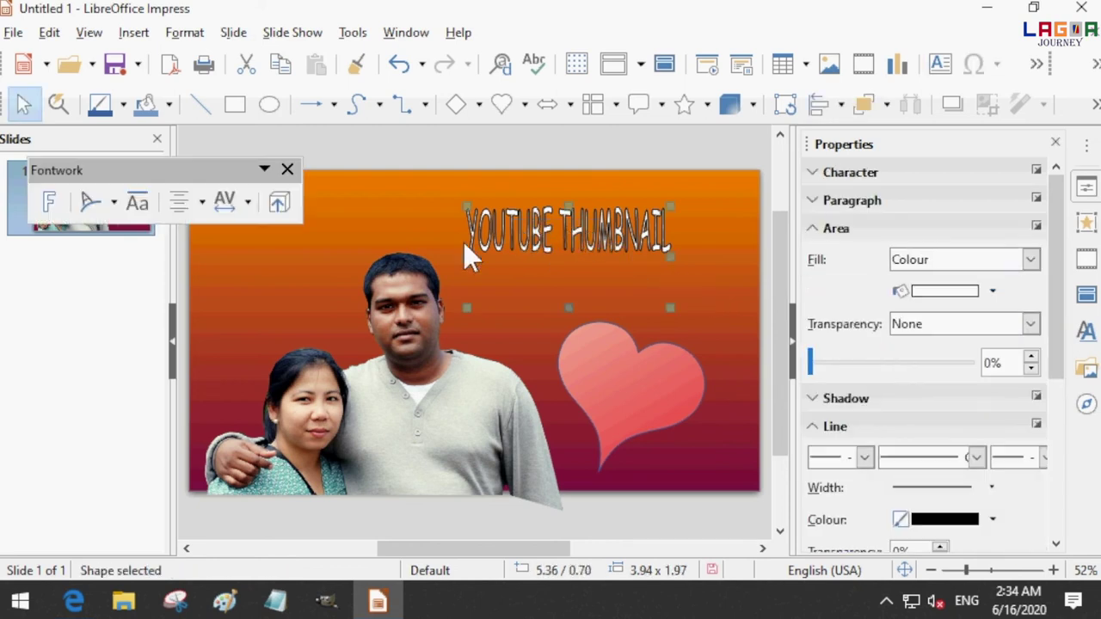
pyautogui.moveTo(463, 255); pyautogui.dragTo(300, 255)
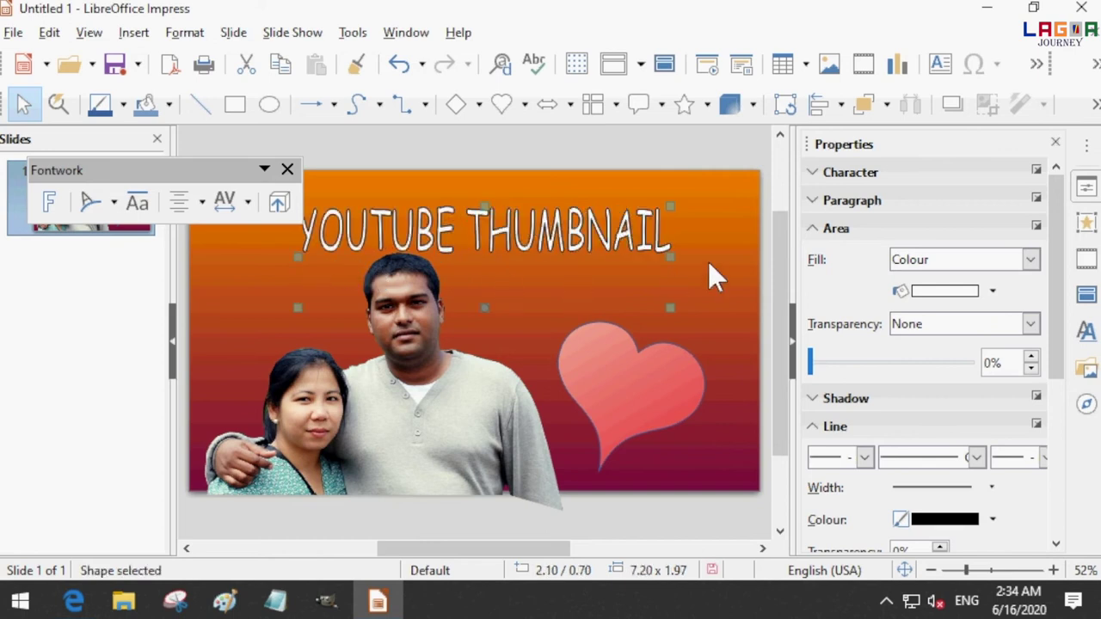
pyautogui.click(717, 245)
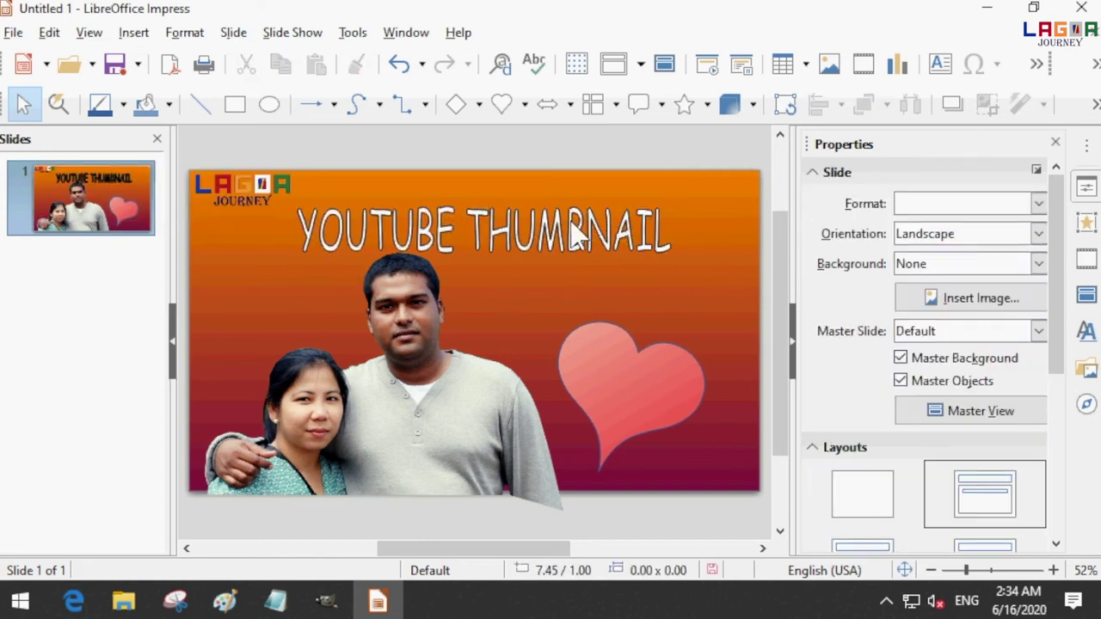
pyautogui.moveTo(574, 231); pyautogui.dragTo(602, 226)
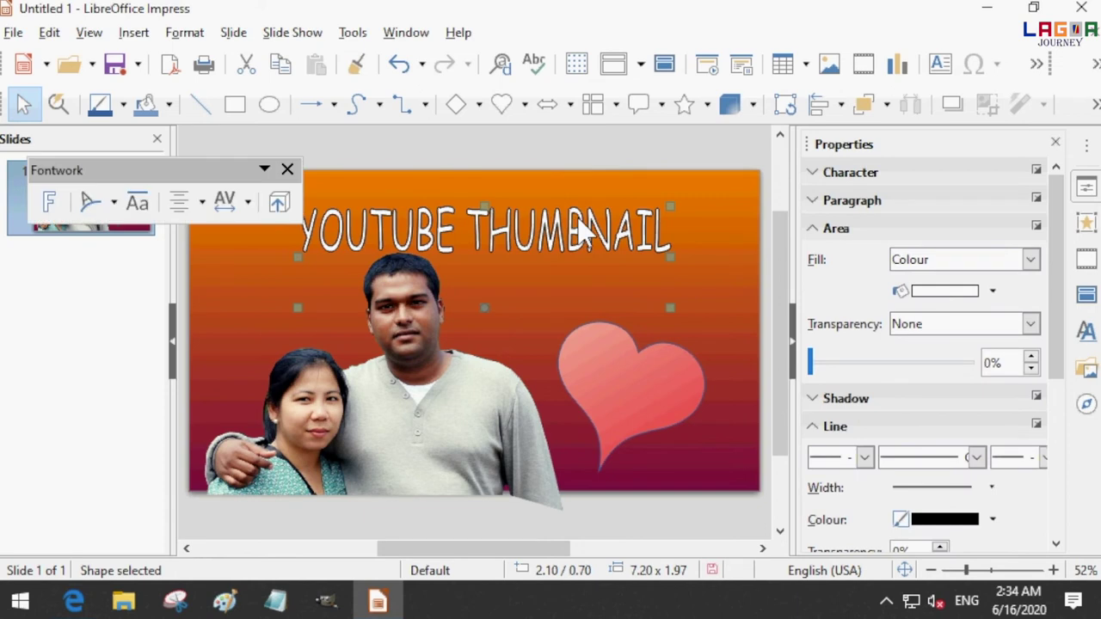
pyautogui.moveTo(607, 228); pyautogui.dragTo(627, 217)
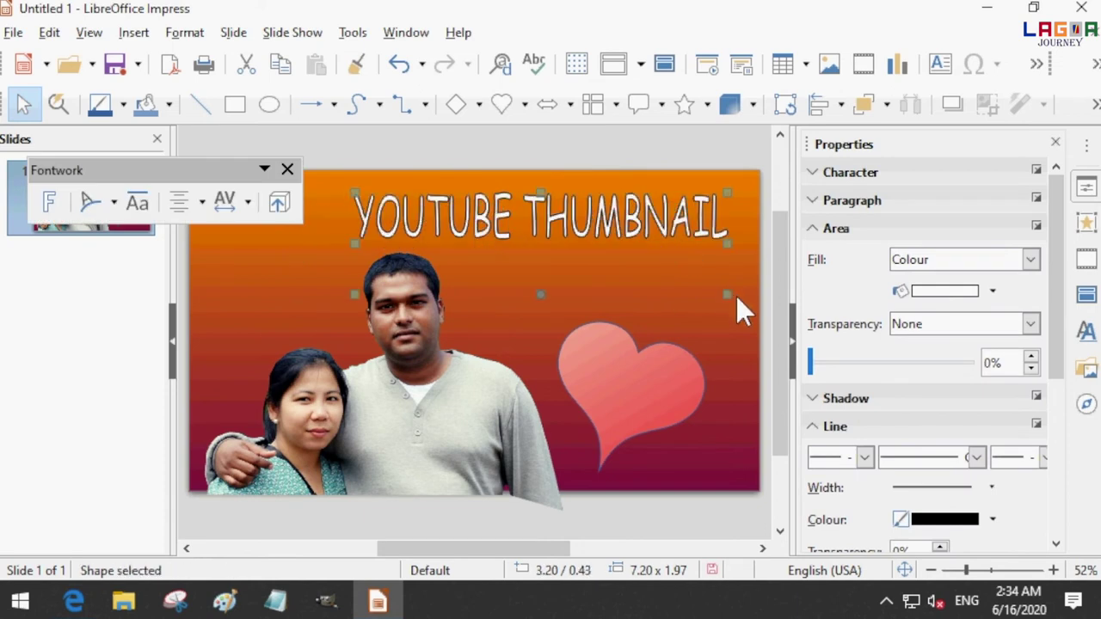
pyautogui.click(731, 297)
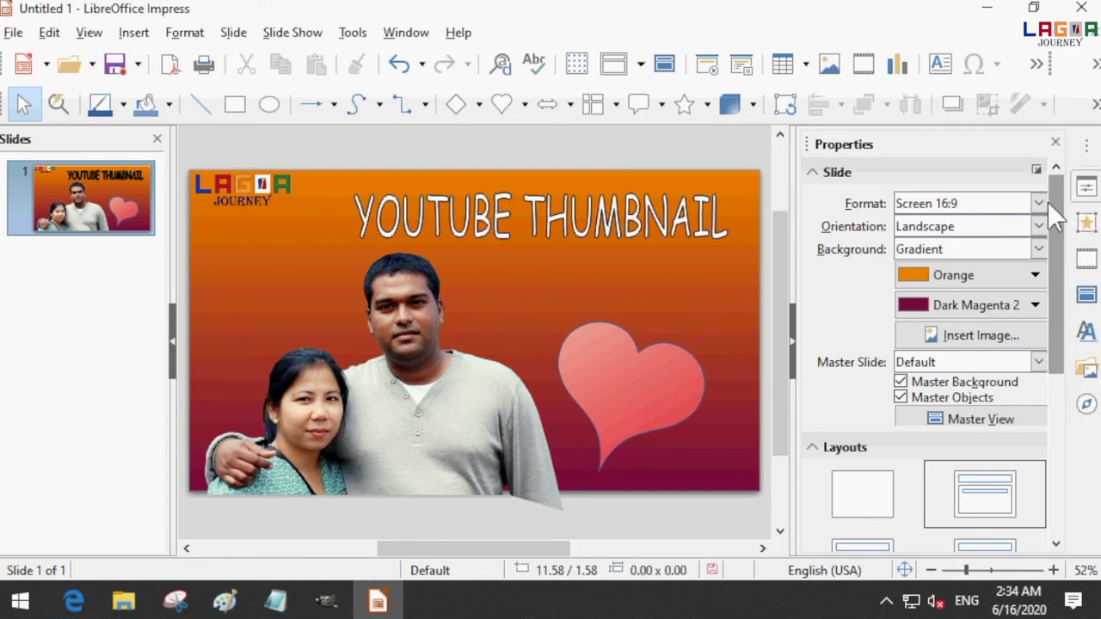
pyautogui.click(134, 33)
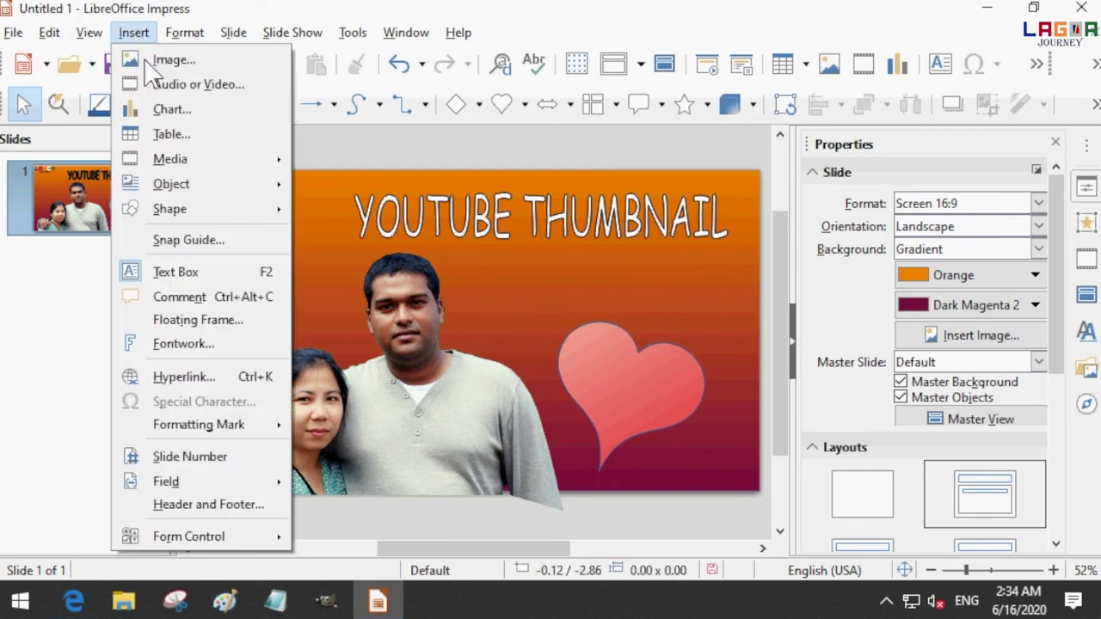
# Draw a text box under the title with MV Boli font, leaving it empty
pyautogui.click(201, 285)
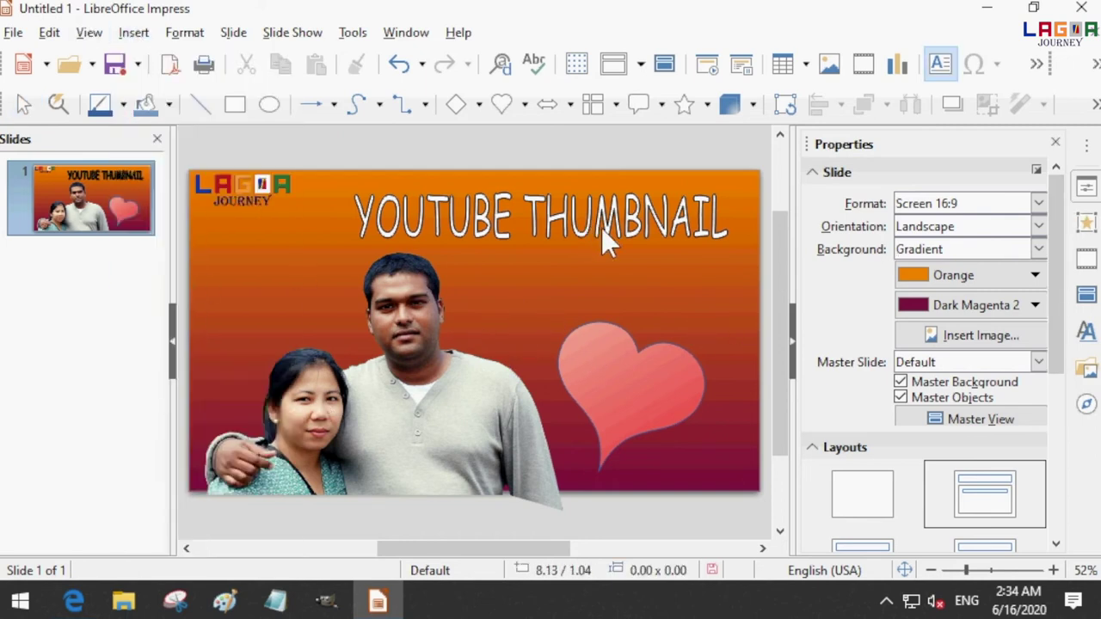
pyautogui.moveTo(472, 259); pyautogui.dragTo(651, 296)
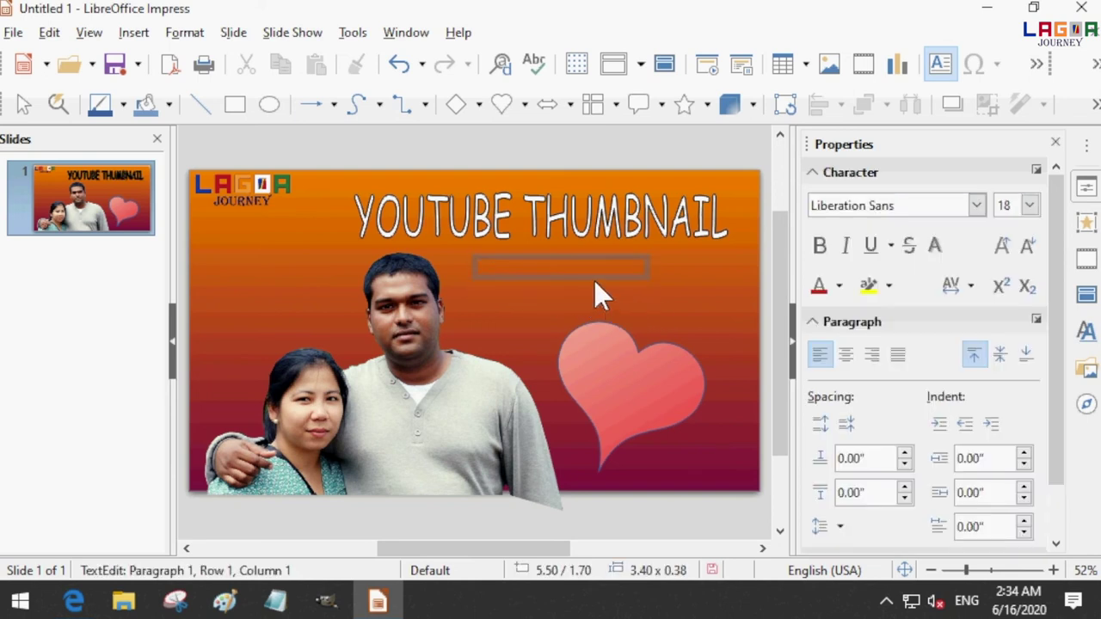
pyautogui.click(946, 207)
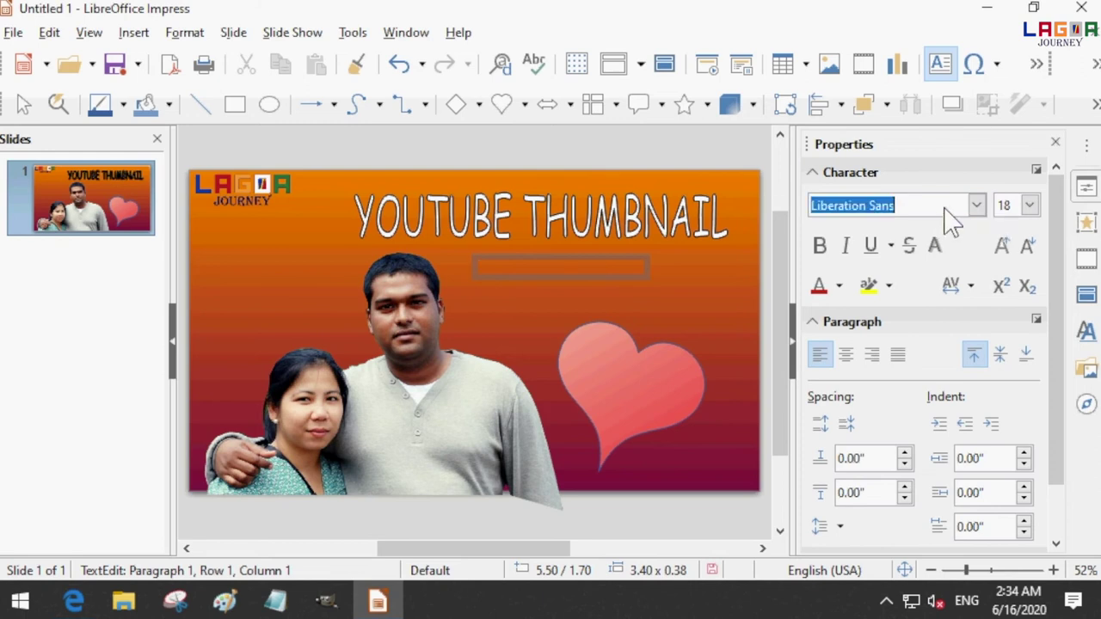
pyautogui.click(974, 206)
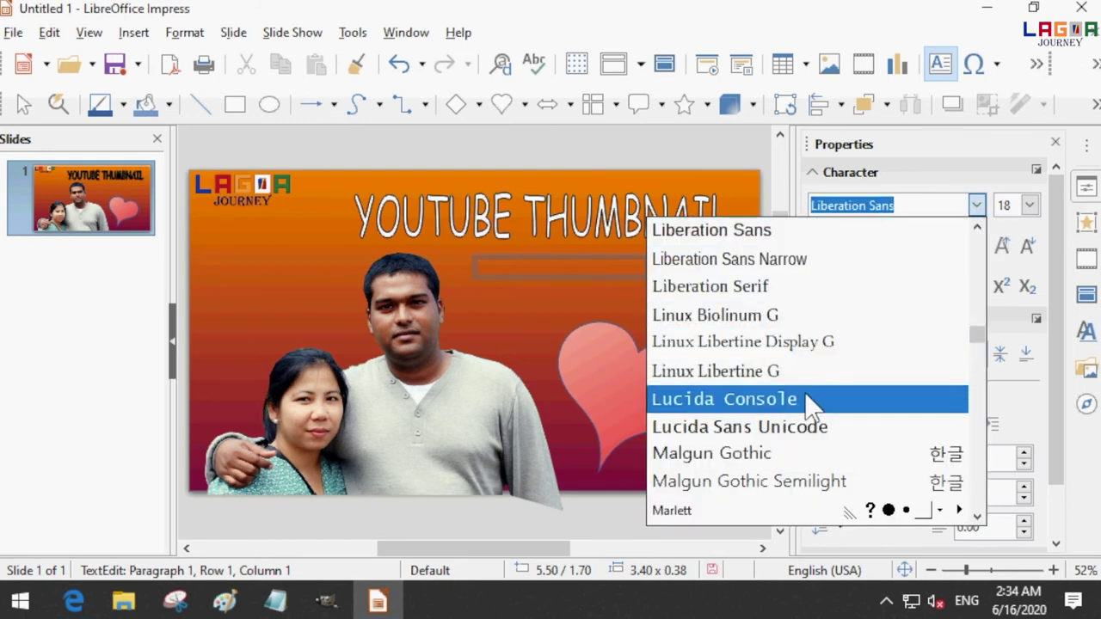
pyautogui.scroll(-5, 826, 404)
pyautogui.scroll(-1, 843, 408)
pyautogui.scroll(-4, 839, 404)
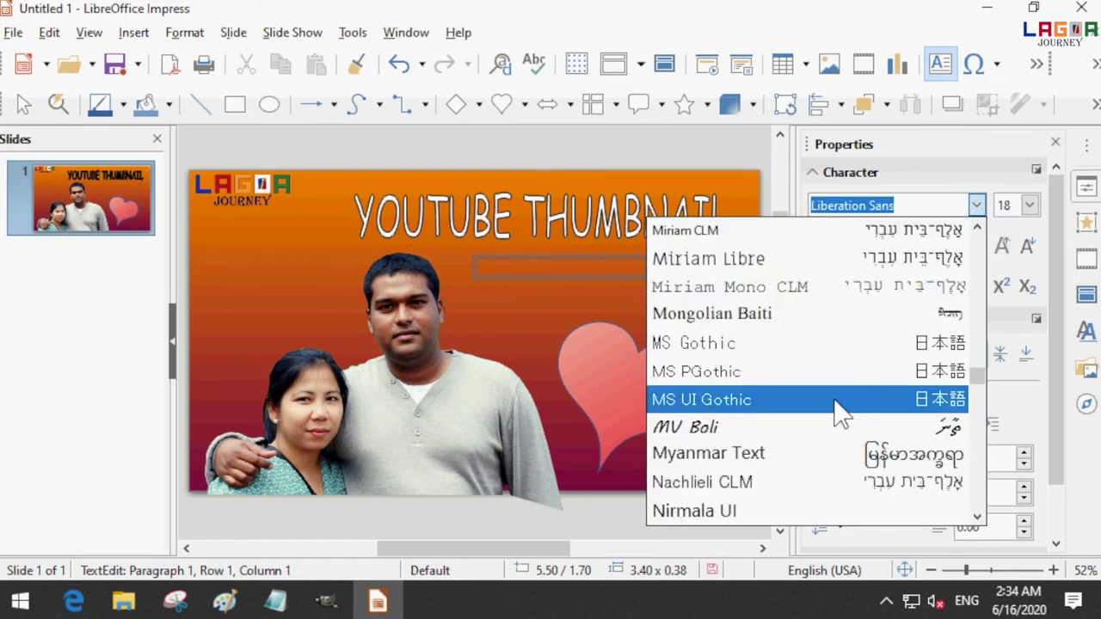
pyautogui.click(830, 427)
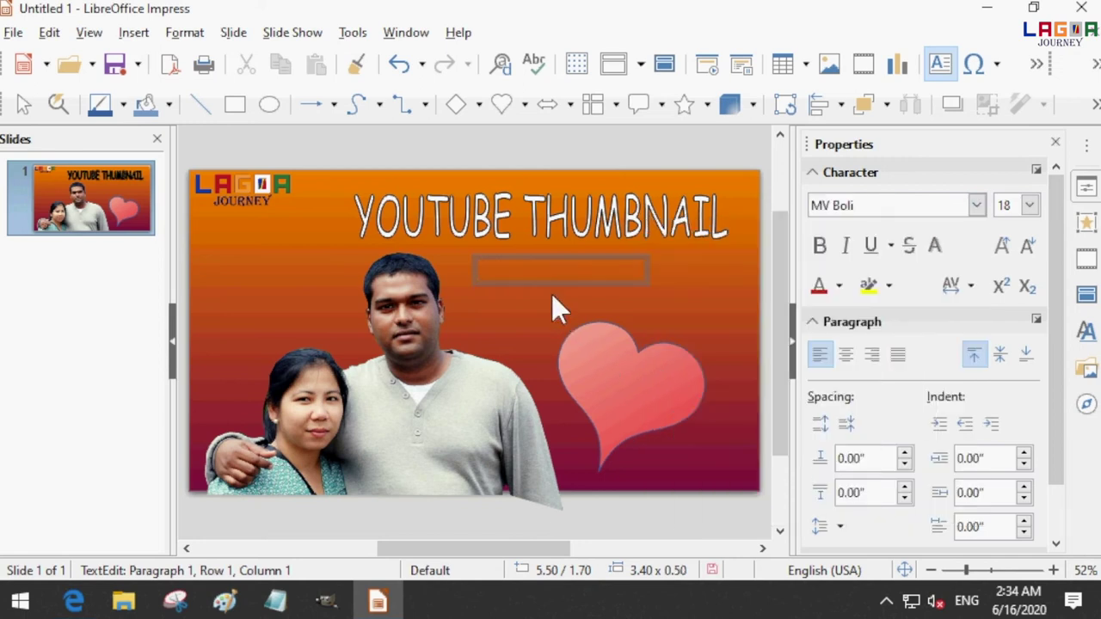
pyautogui.click(838, 286)
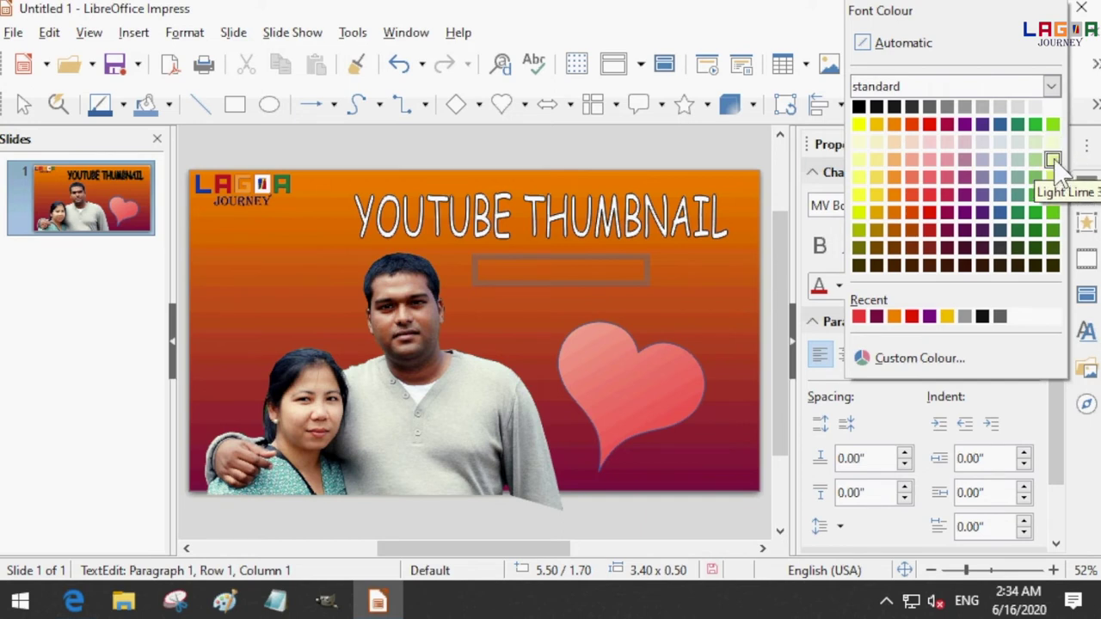
pyautogui.click(859, 317)
pyautogui.click(559, 275)
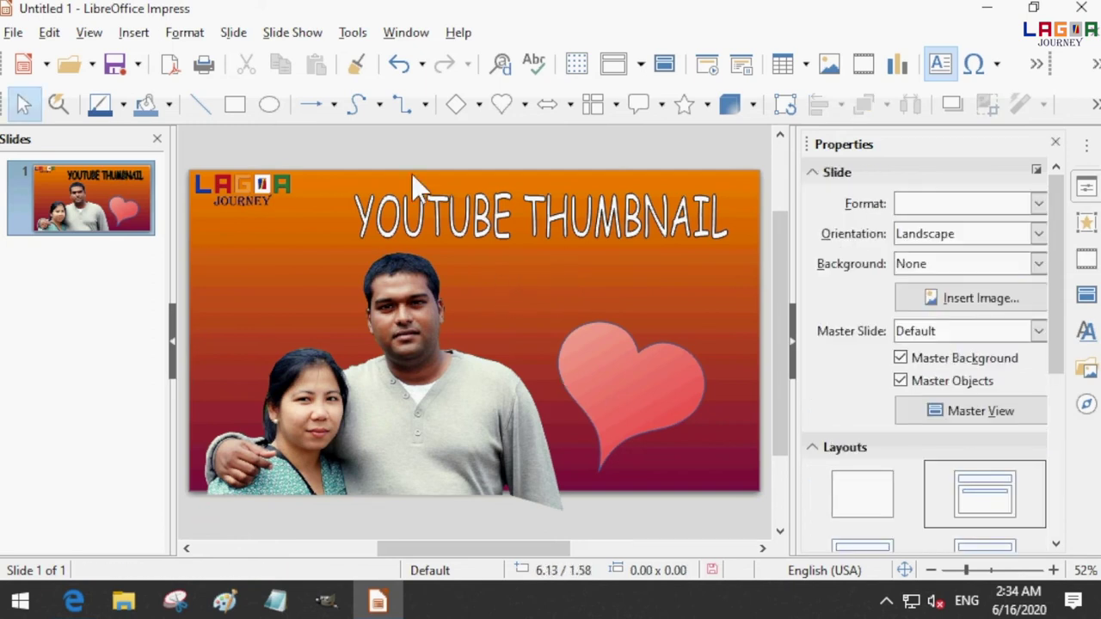
# Draw a text box under the title and type AWESOME DAY
pyautogui.click(131, 34)
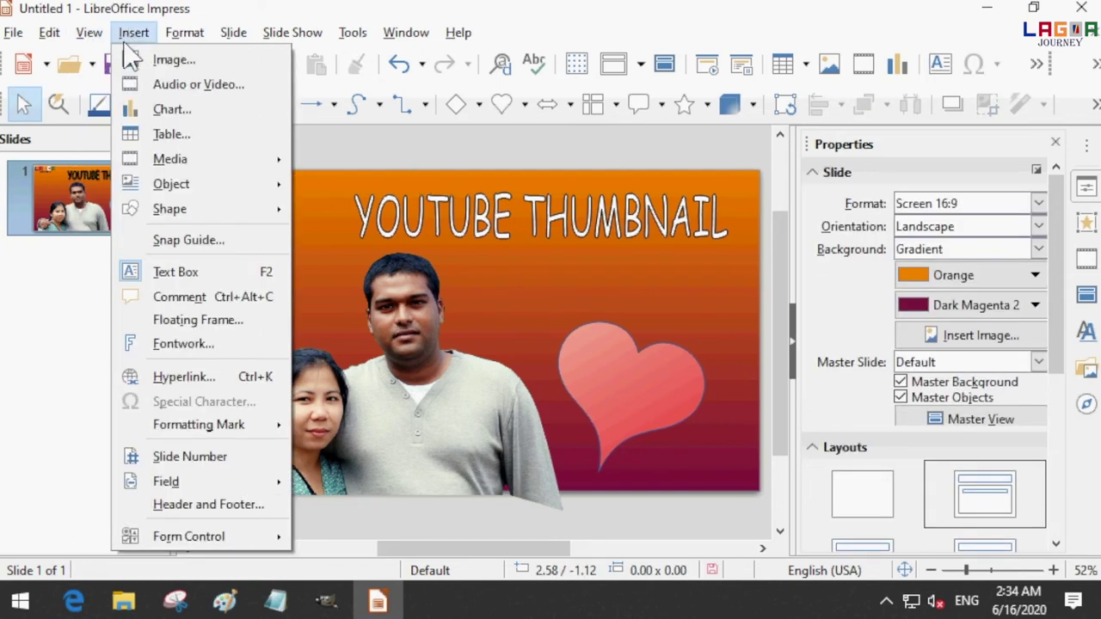
pyautogui.click(205, 271)
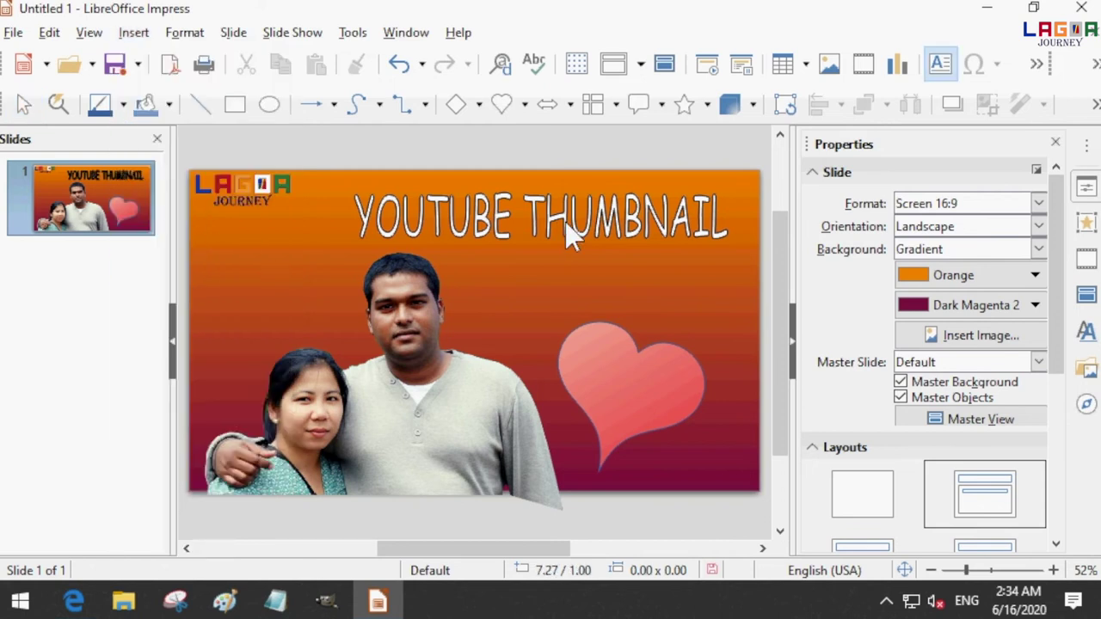
pyautogui.moveTo(485, 257); pyautogui.dragTo(709, 305)
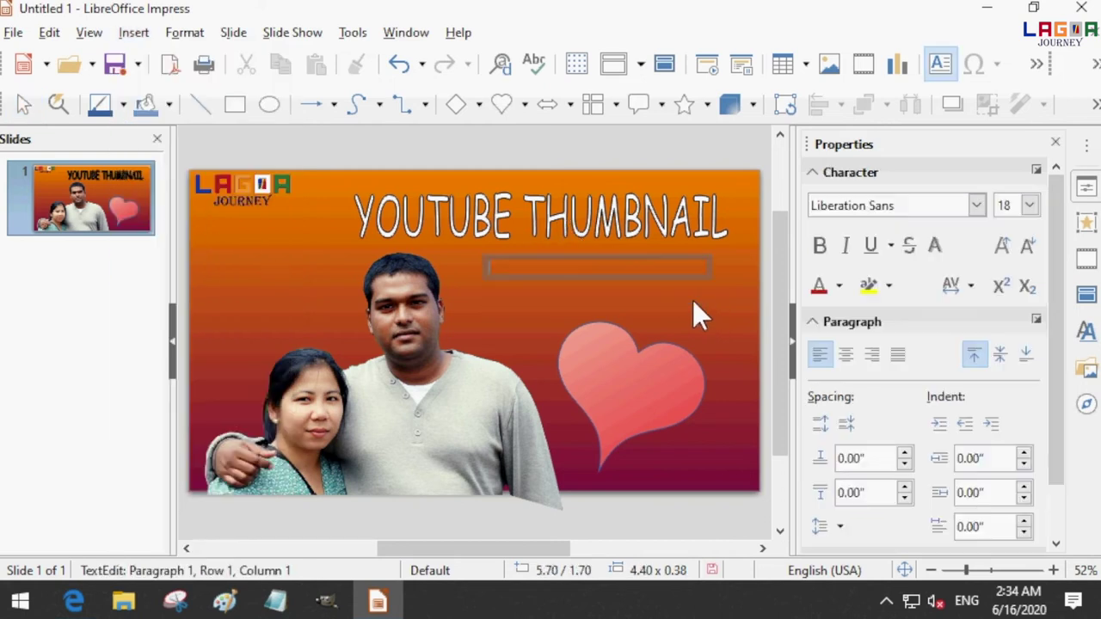
pyautogui.write('AWESOME DAY')
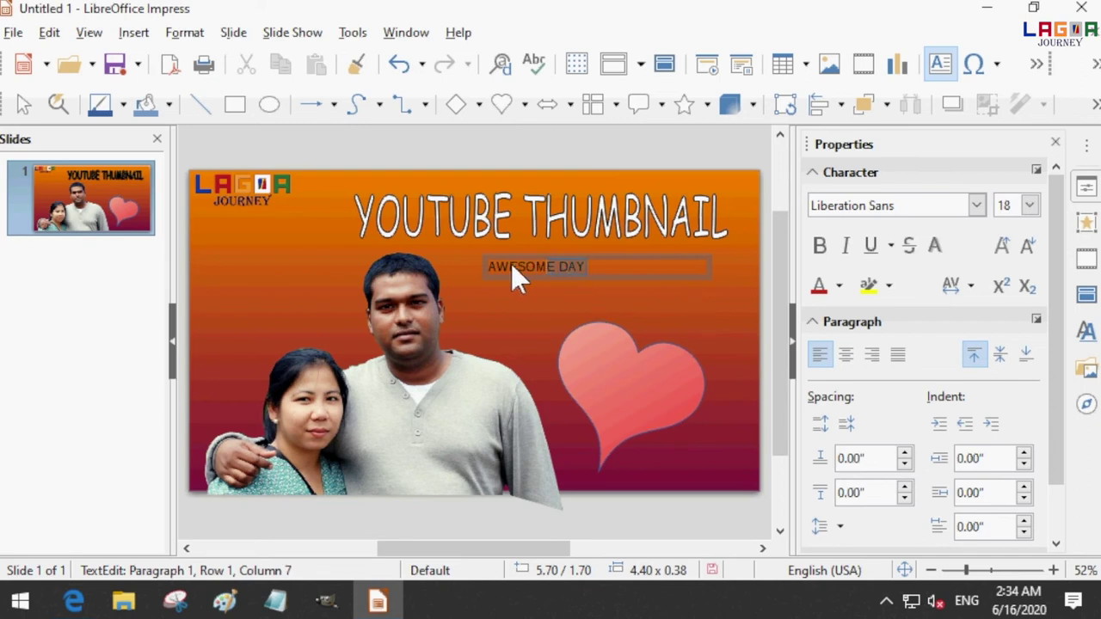
# Format AWESOME DAY in MV Boli, size 36, light gold
pyautogui.click(976, 204)
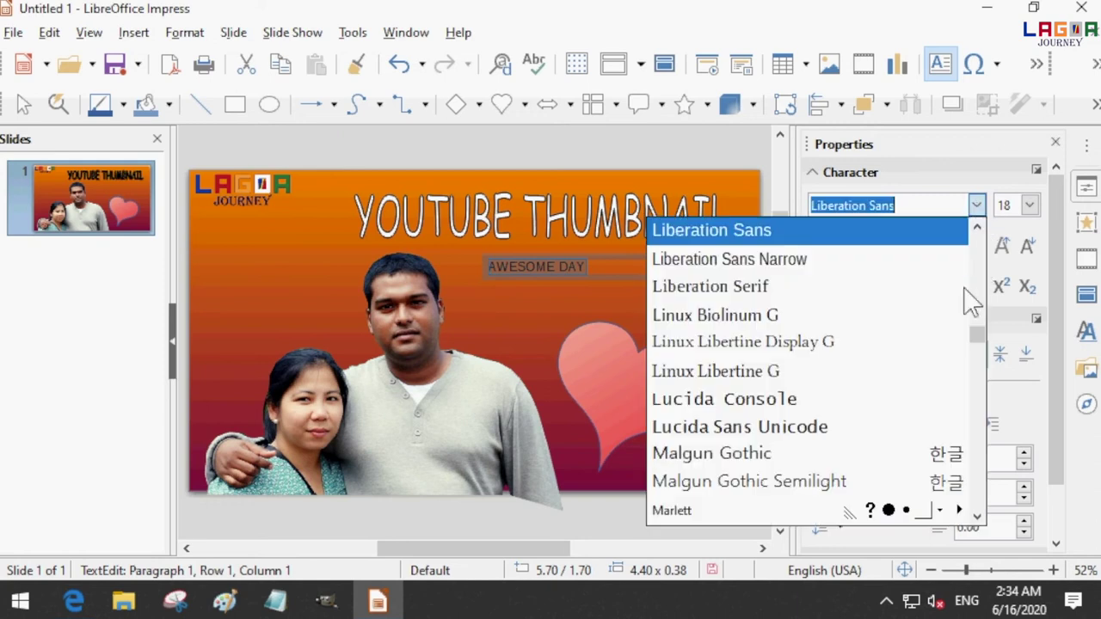
pyautogui.scroll(-5, 929, 344)
pyautogui.scroll(-3, 829, 430)
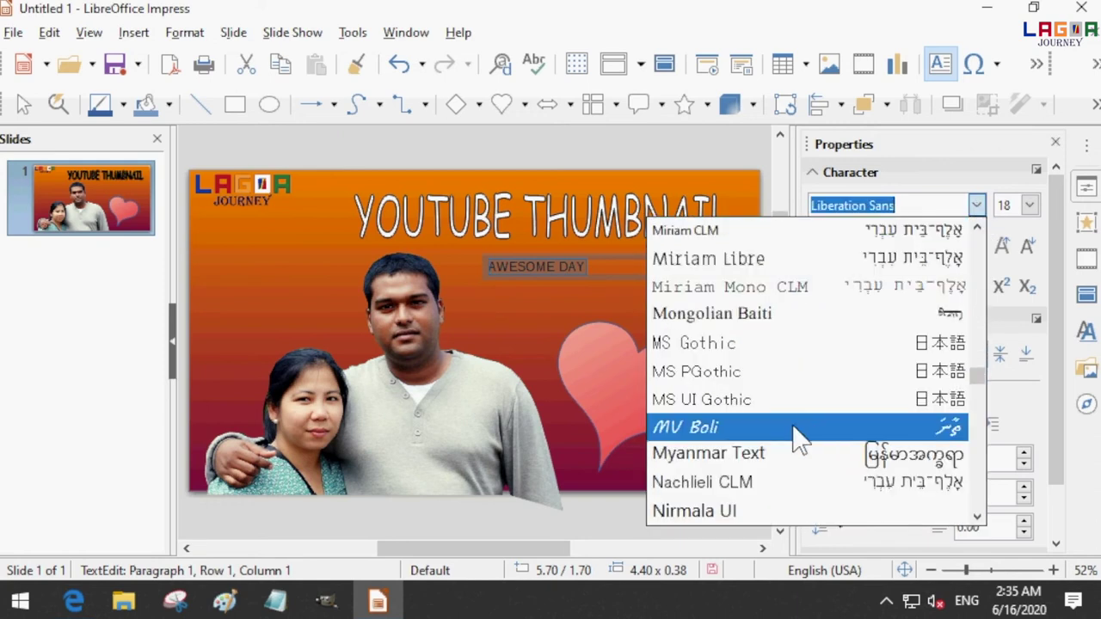
pyautogui.click(796, 430)
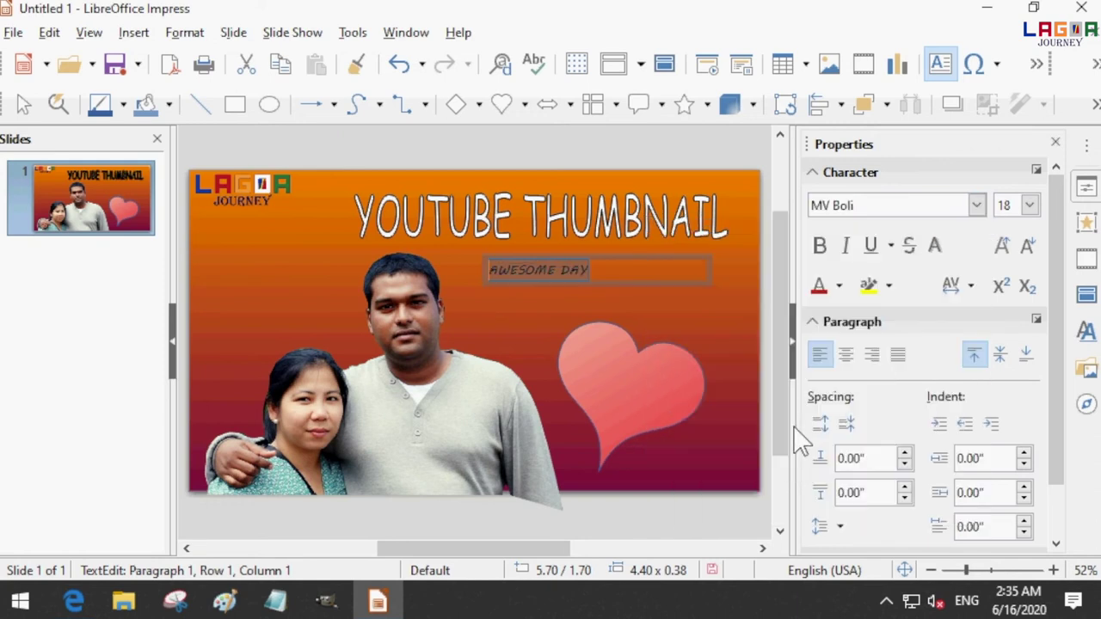
pyautogui.click(1029, 205)
pyautogui.click(1006, 364)
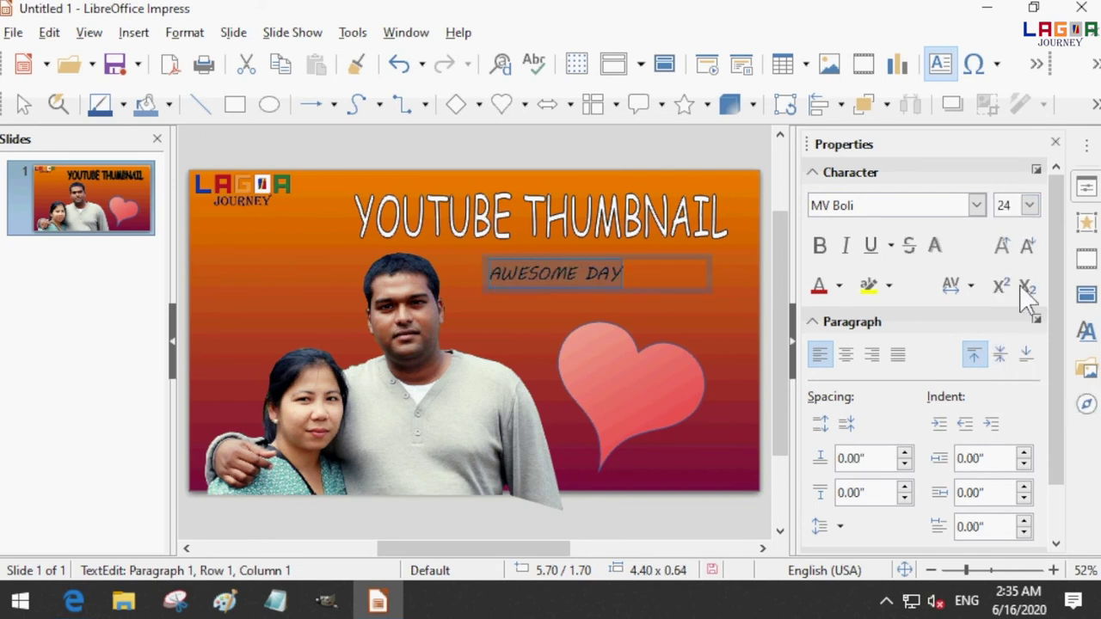
pyautogui.click(1030, 205)
pyautogui.click(1010, 384)
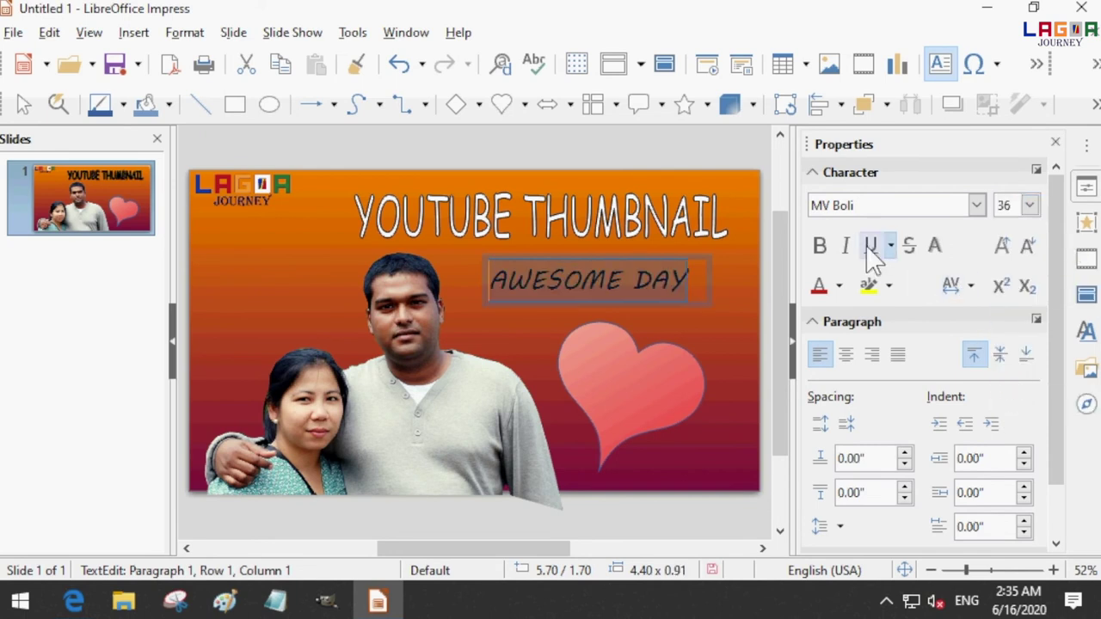
pyautogui.click(838, 285)
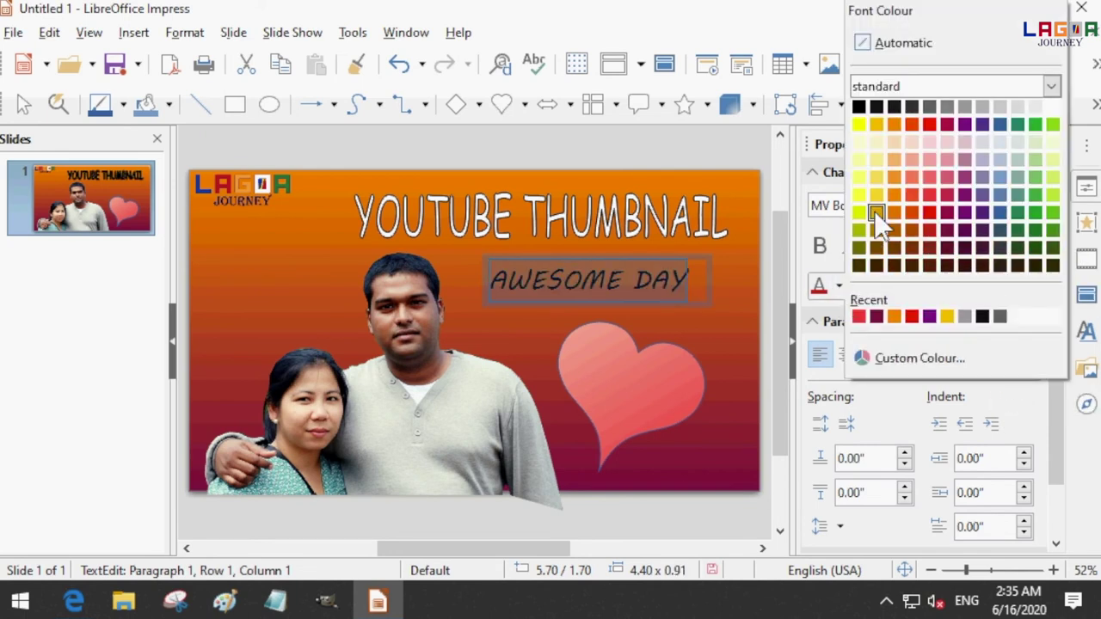
pyautogui.click(878, 178)
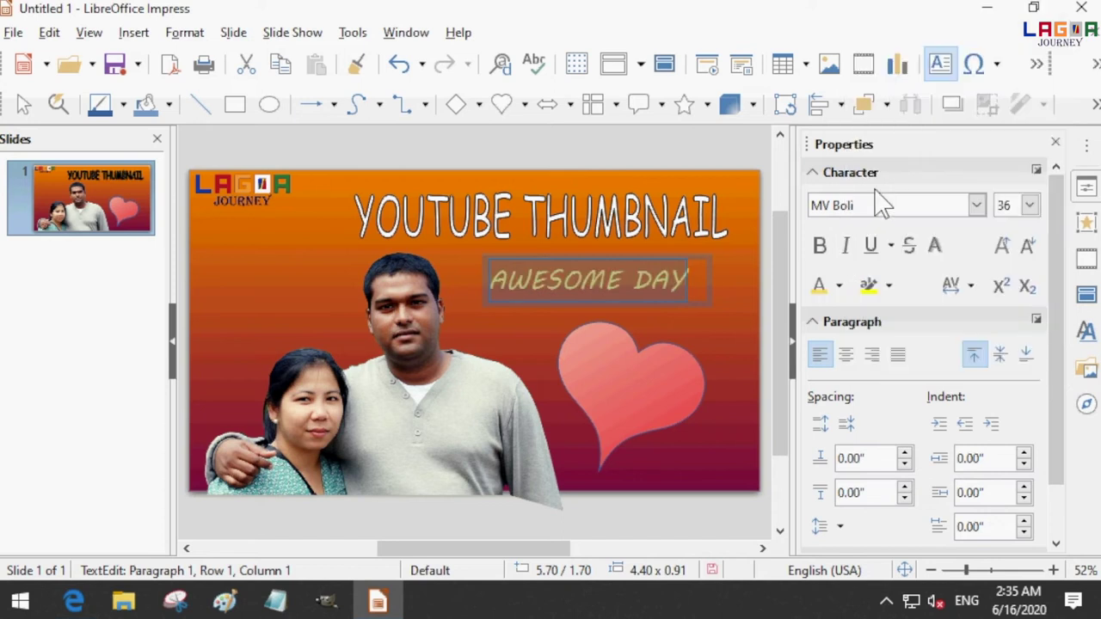
pyautogui.click(740, 284)
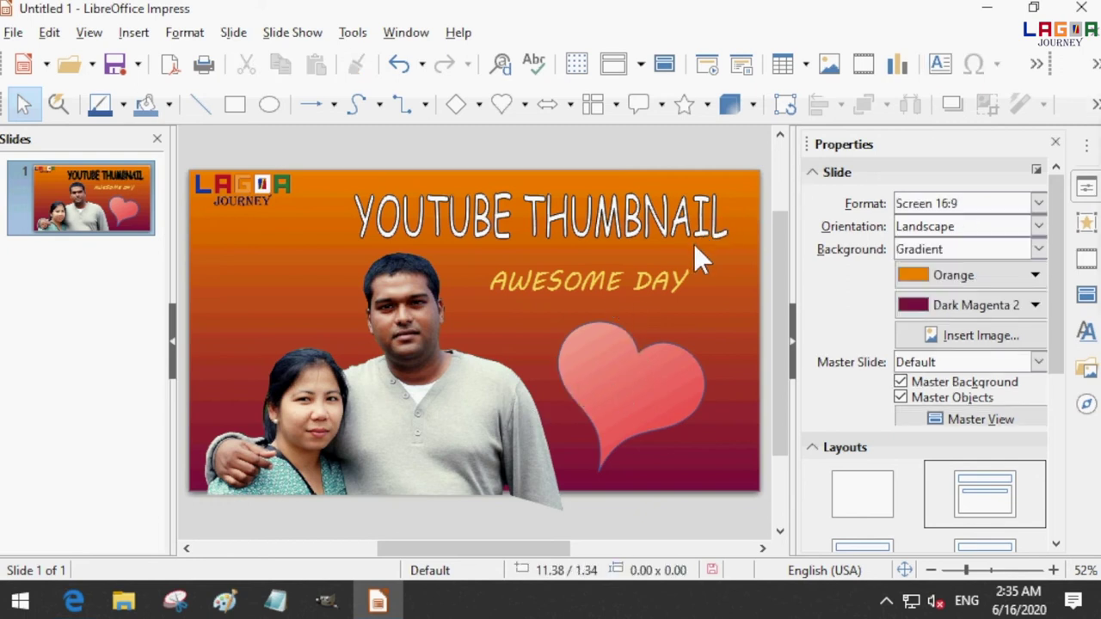
pyautogui.click(12, 34)
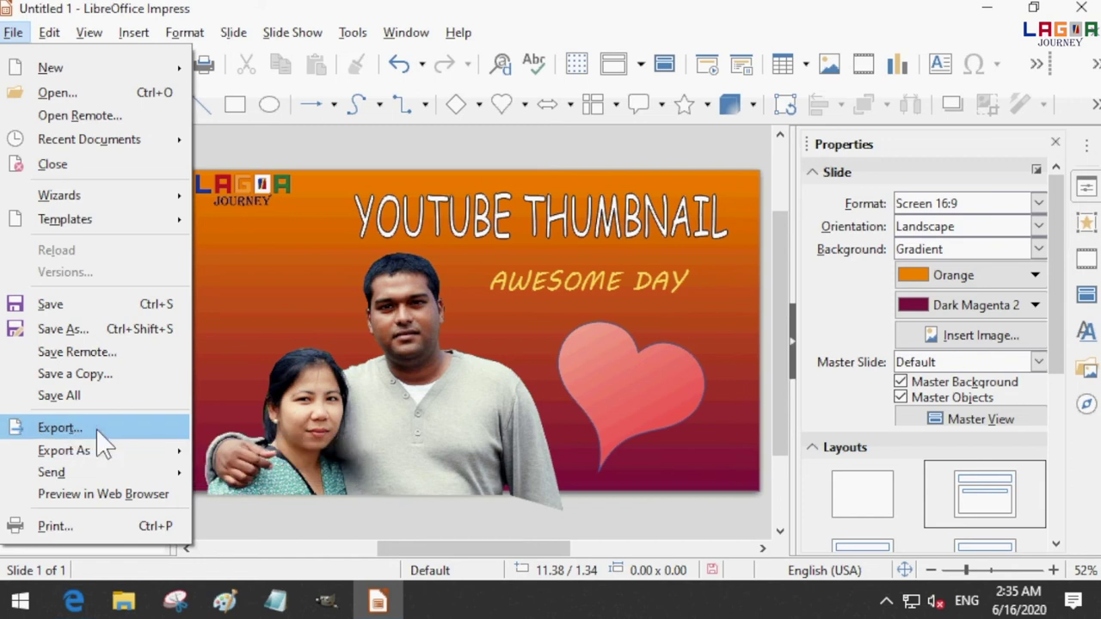
# Start an export and navigate to the FOR YOUTUBE THUMBNAIL folder on the Desktop
pyautogui.click(60, 427)
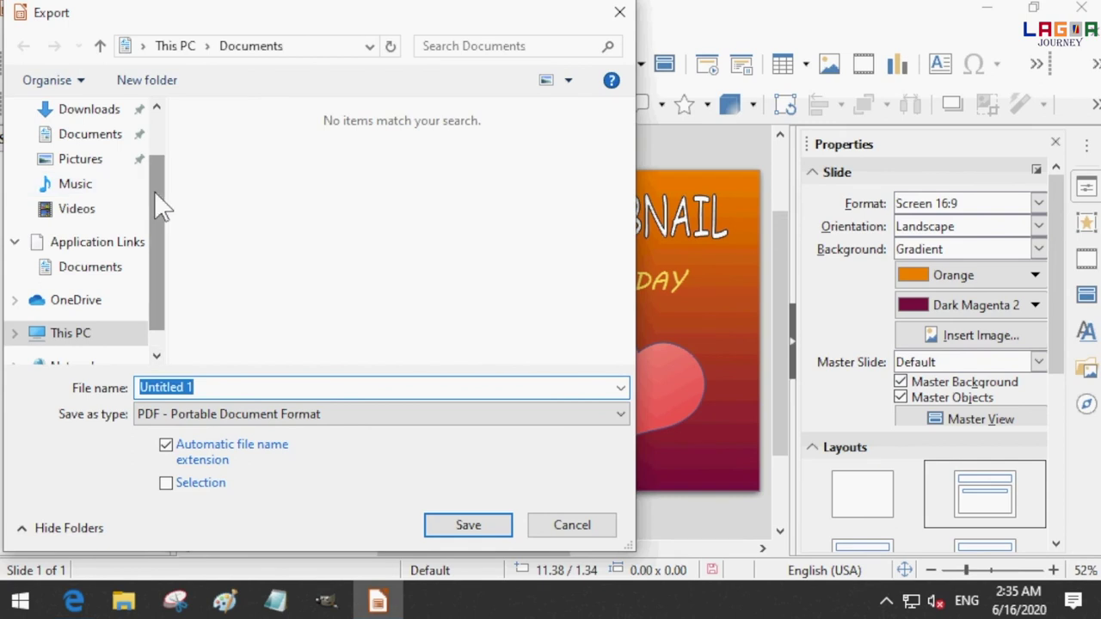
pyautogui.moveTo(157, 209); pyautogui.dragTo(165, 148)
pyautogui.click(105, 152)
pyautogui.doubleClick(270, 152)
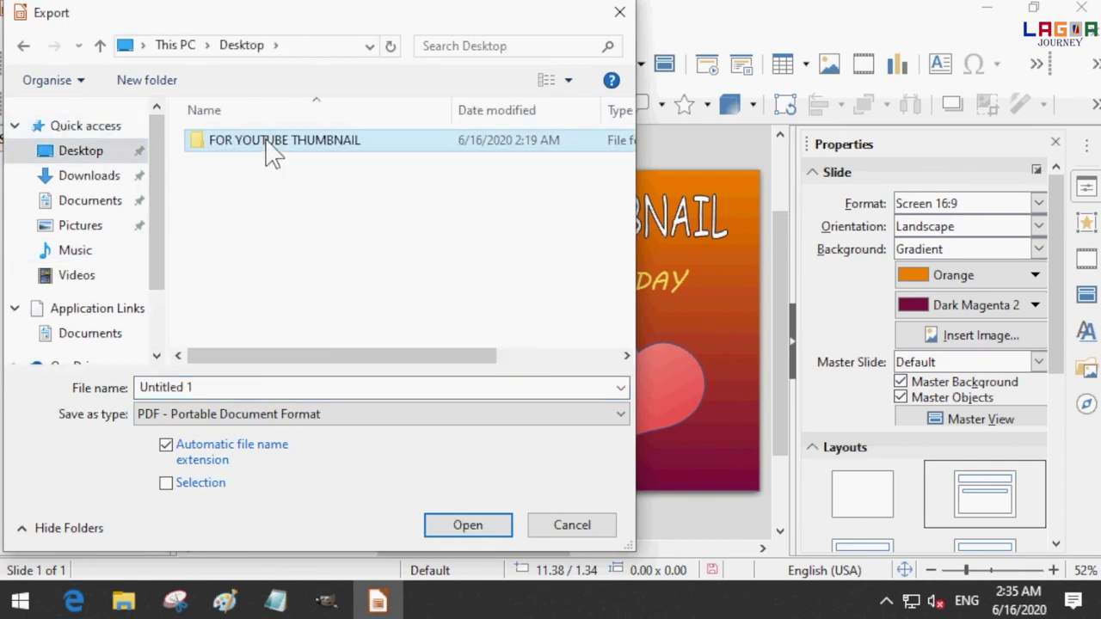
# Save the slide as a PNG named tHUMBNAIL 1, accepting the PNG options
pyautogui.click(215, 415)
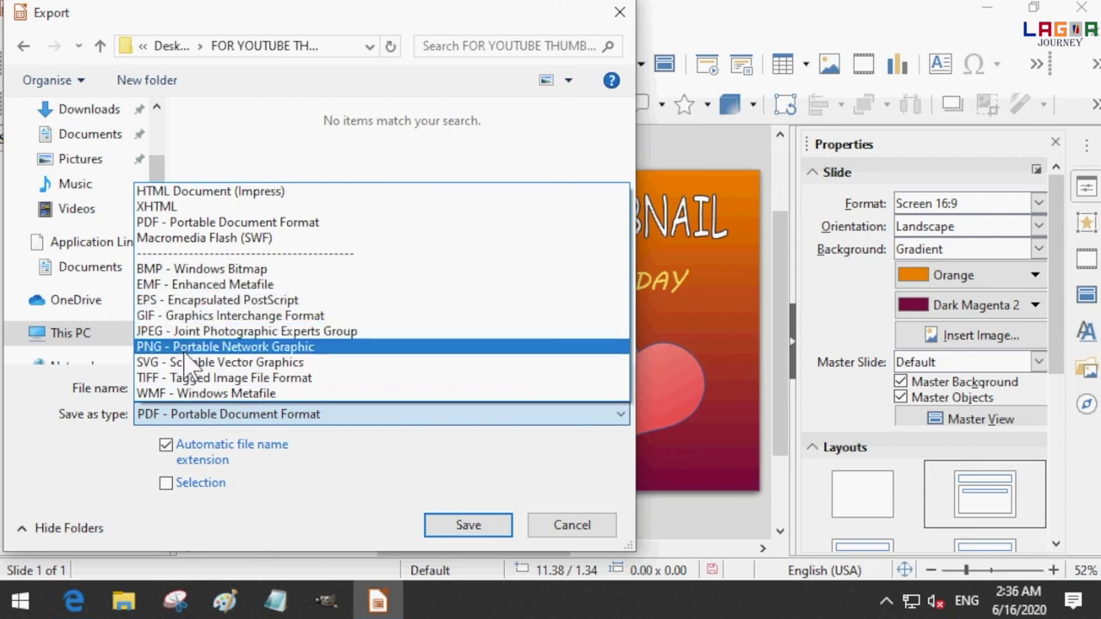
pyautogui.click(187, 348)
pyautogui.doubleClick(196, 387)
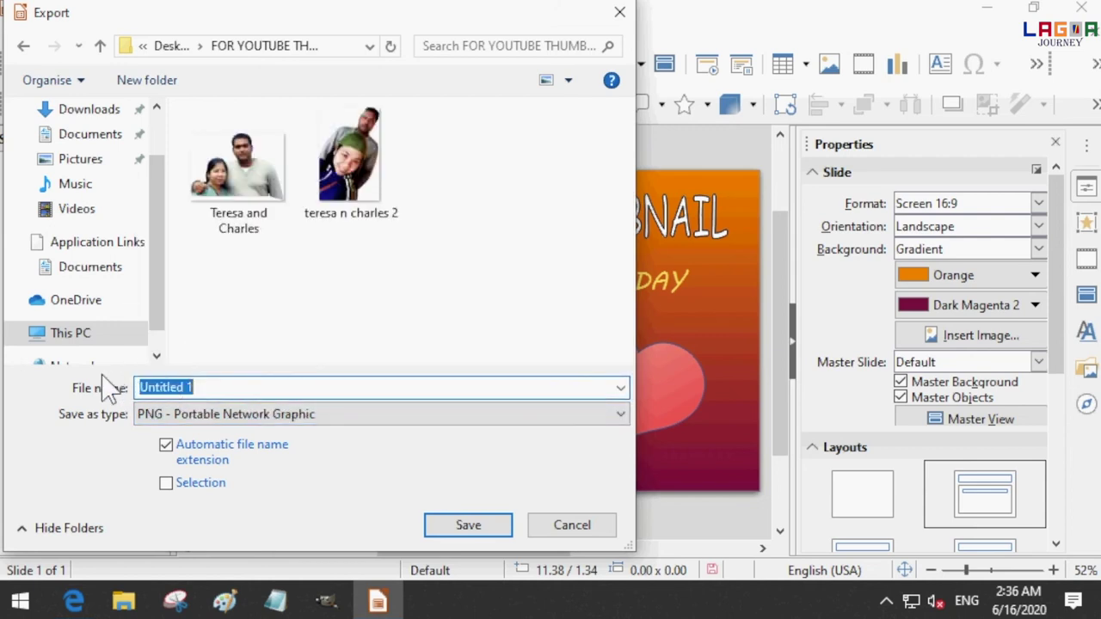
pyautogui.write('tHUM')
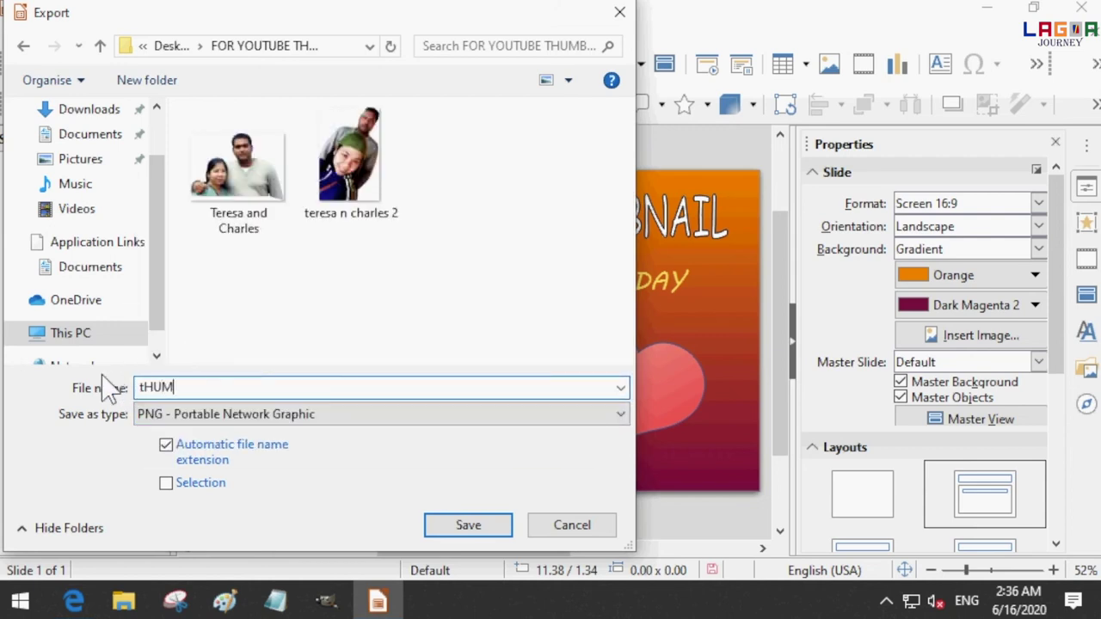
pyautogui.write('BNAIL 1')
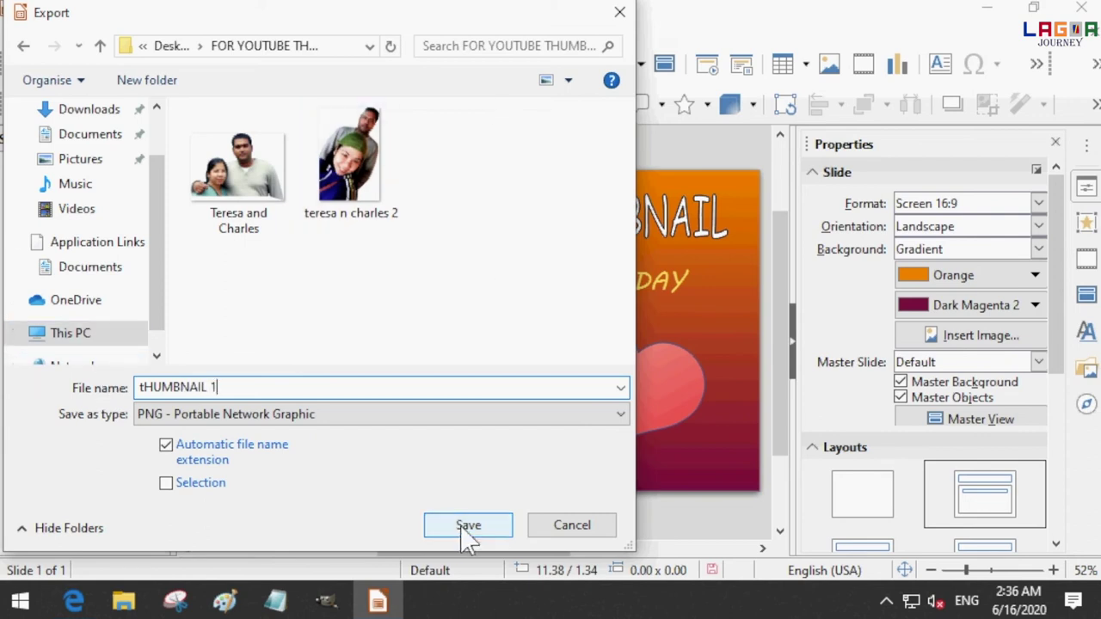
pyautogui.click(462, 532)
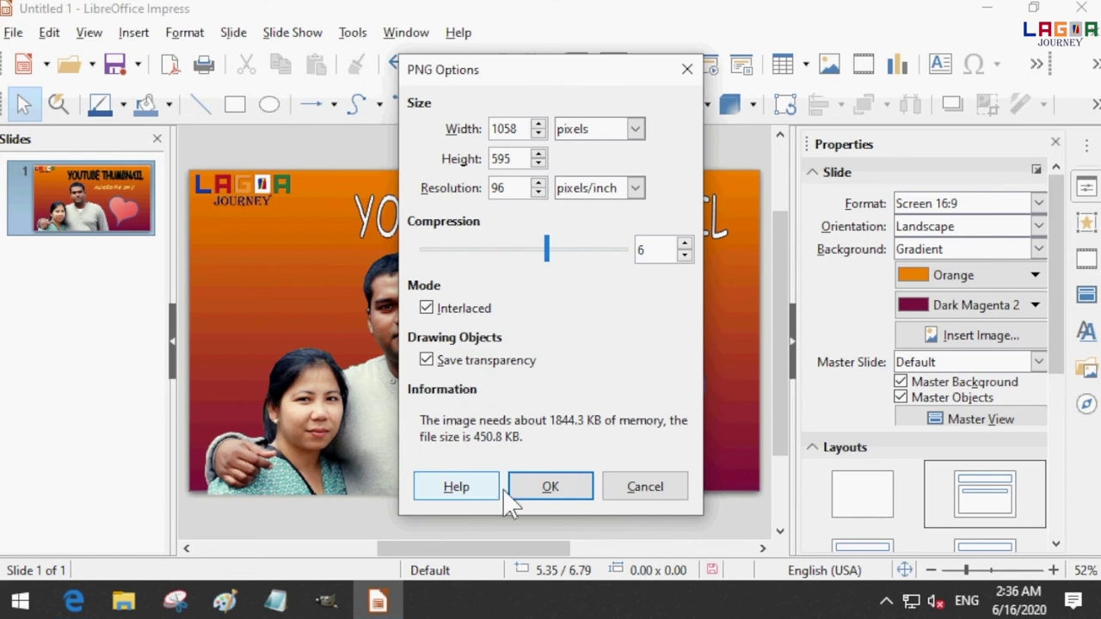
pyautogui.click(578, 495)
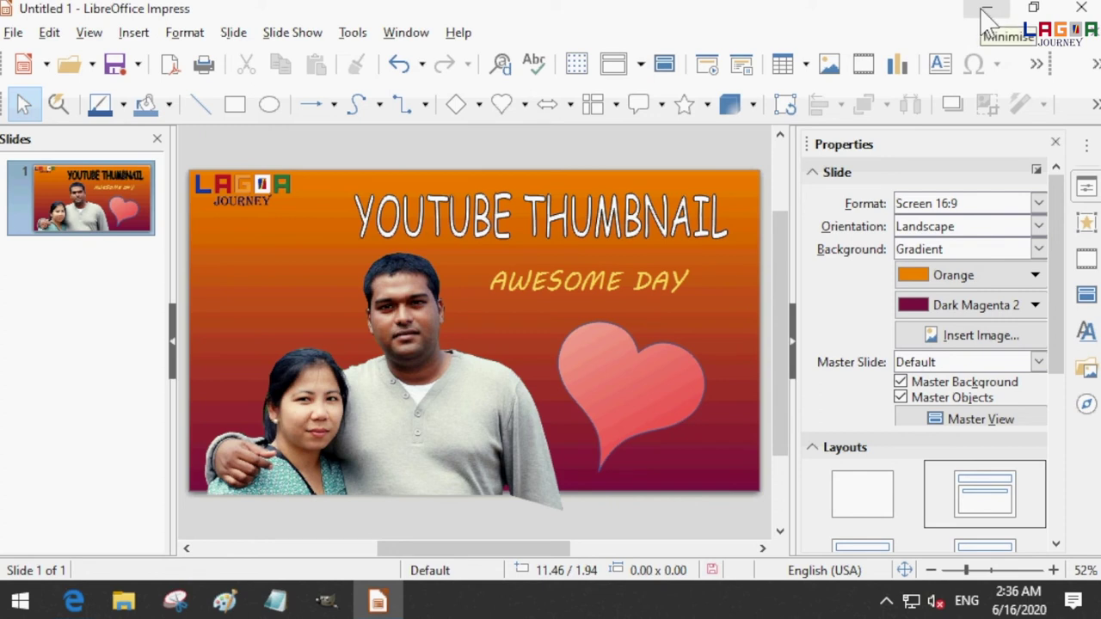
# Preview tHUMBNAIL 1 from the FOR YOUTUBE THUMBNAIL folder in Photos, set as the default PNG app, then close it
pyautogui.click(986, 9)
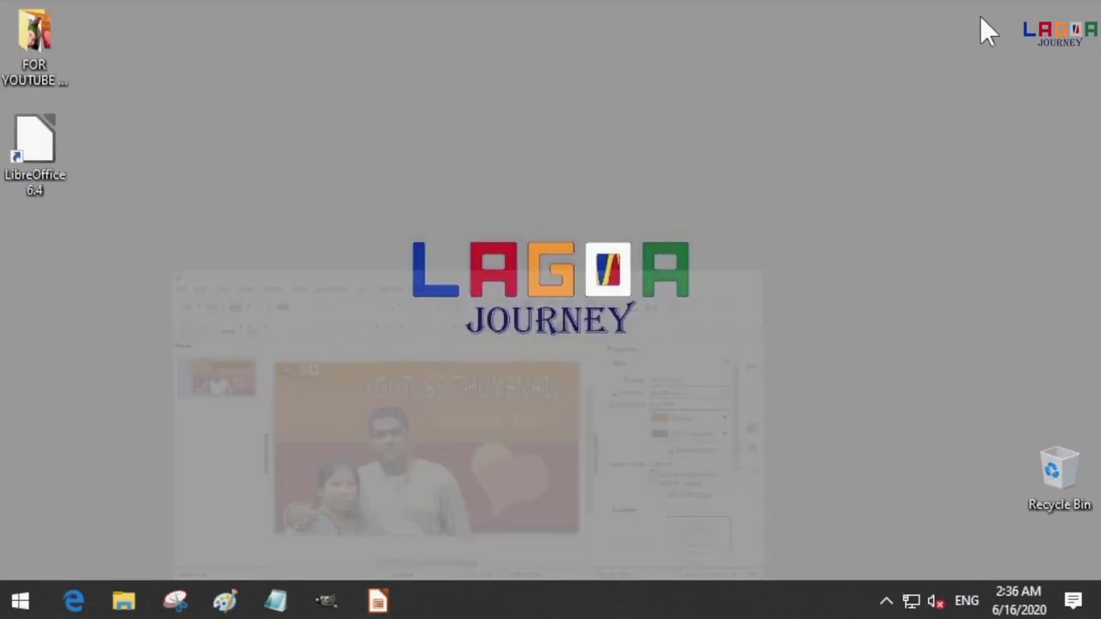
pyautogui.doubleClick(32, 55)
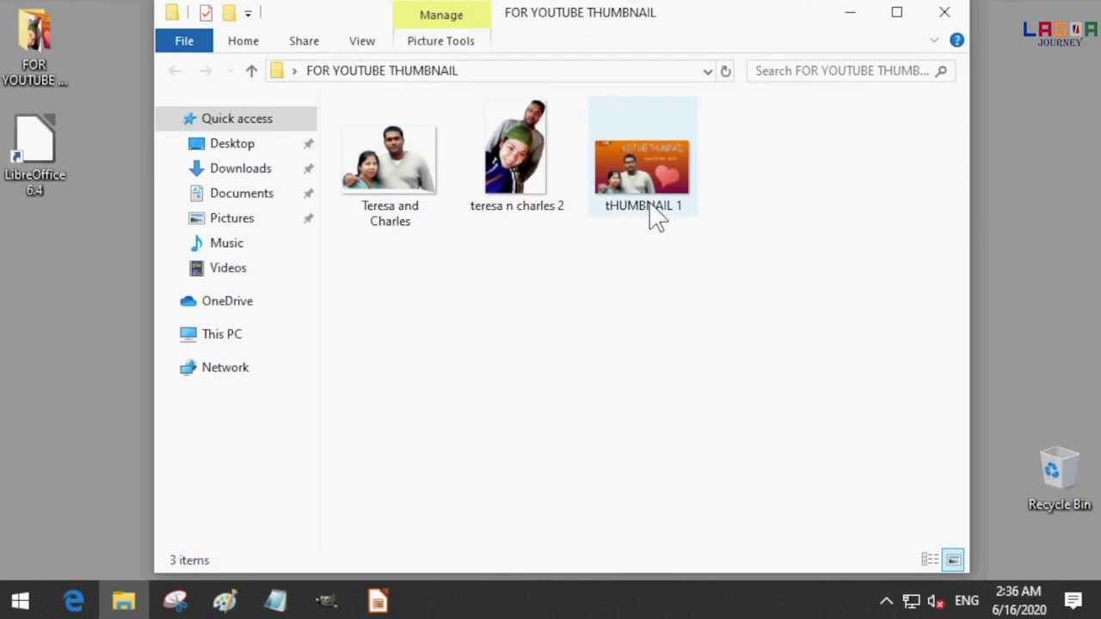
pyautogui.click(667, 203)
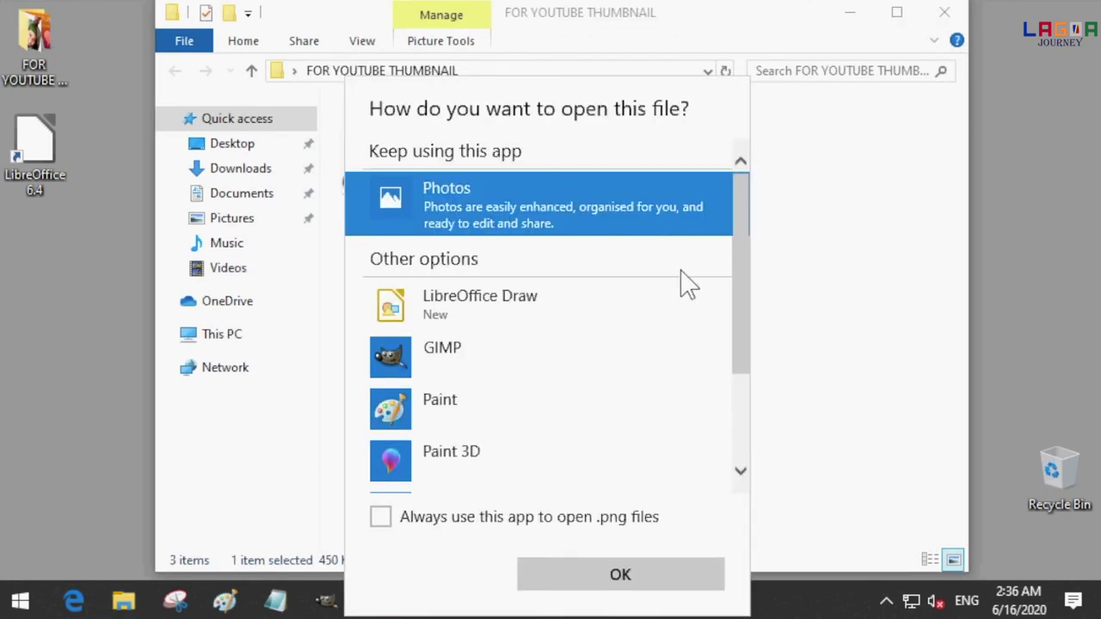
pyautogui.click(423, 521)
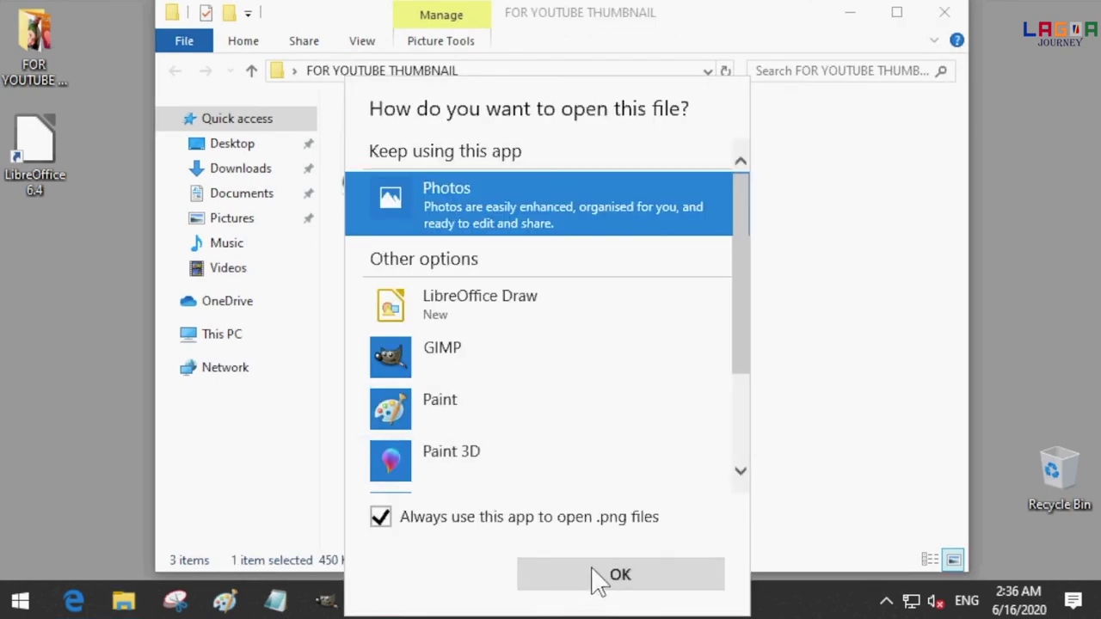
pyautogui.click(595, 577)
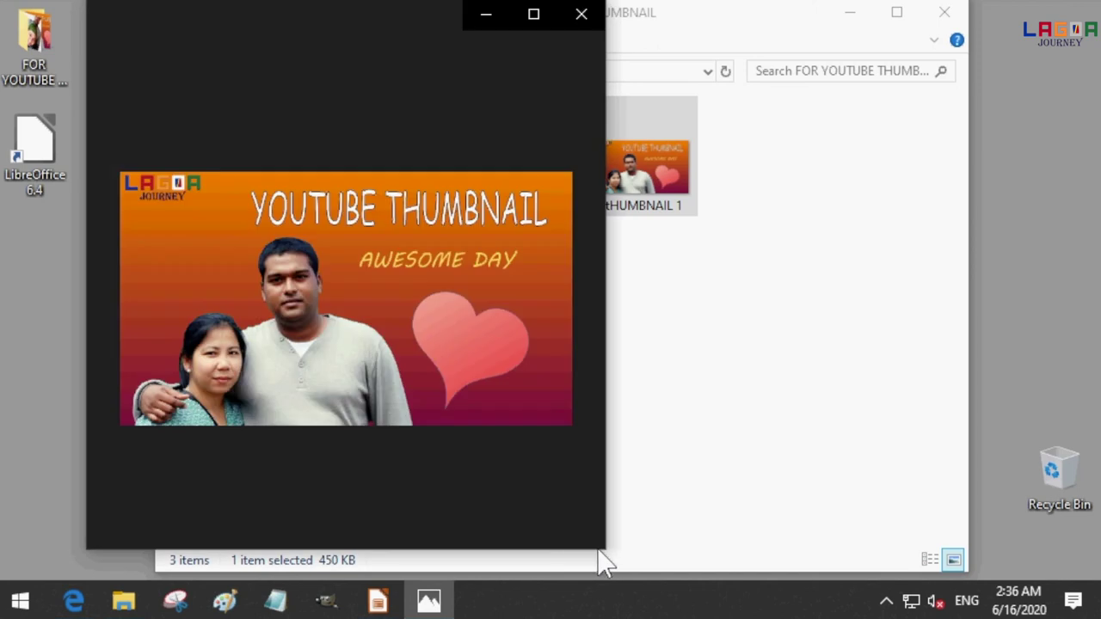
pyautogui.click(581, 17)
pyautogui.click(939, 16)
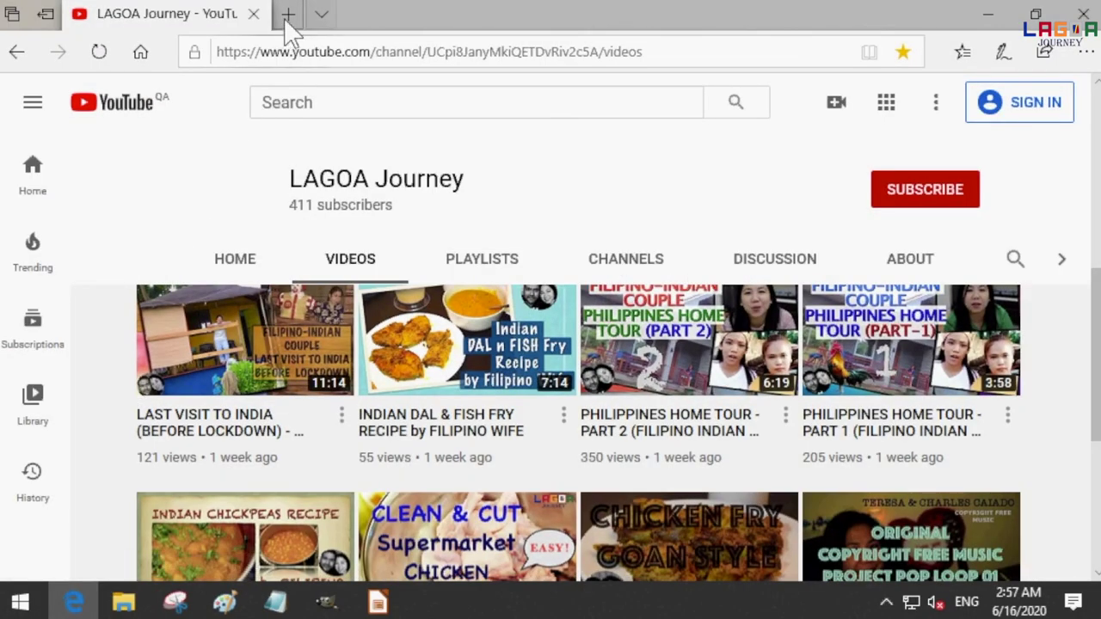
pyautogui.click(288, 14)
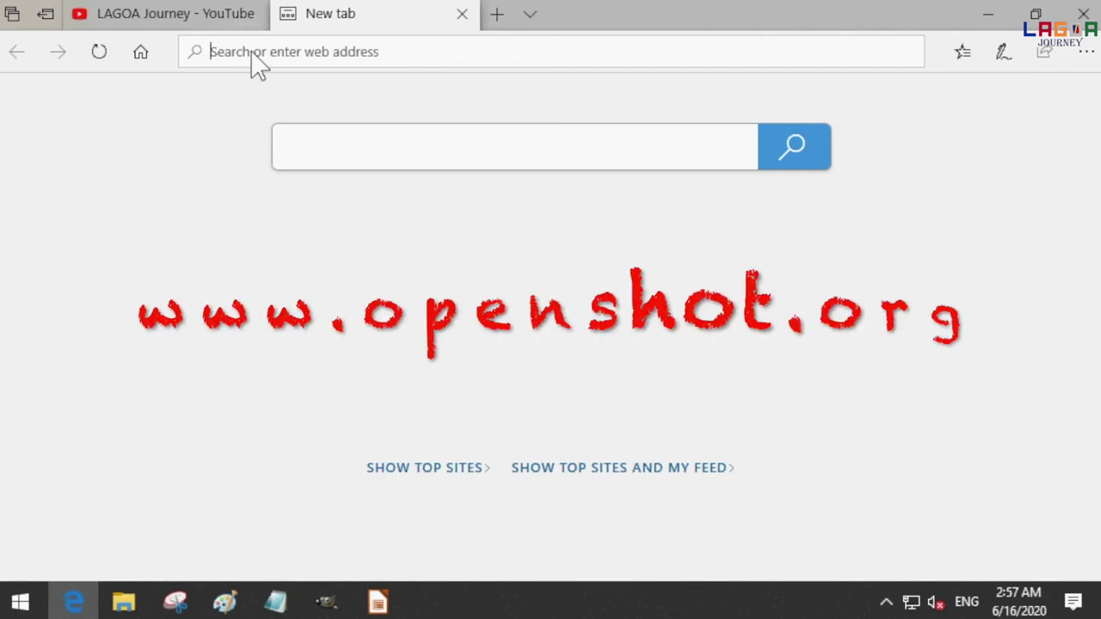
pyautogui.write('www.o')
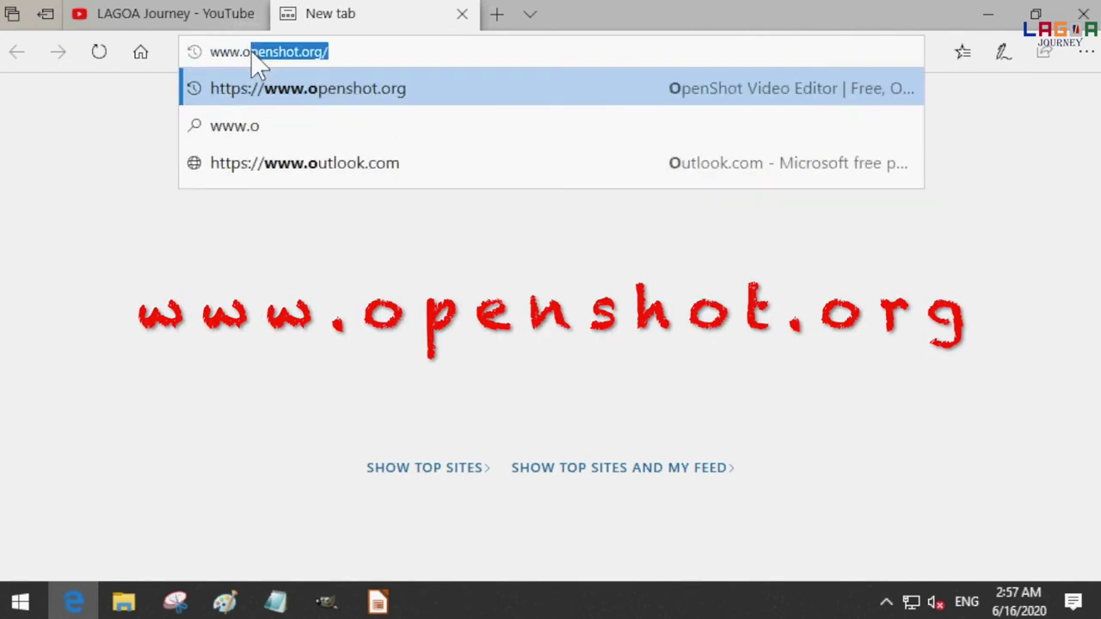
pyautogui.write('penshot.org')
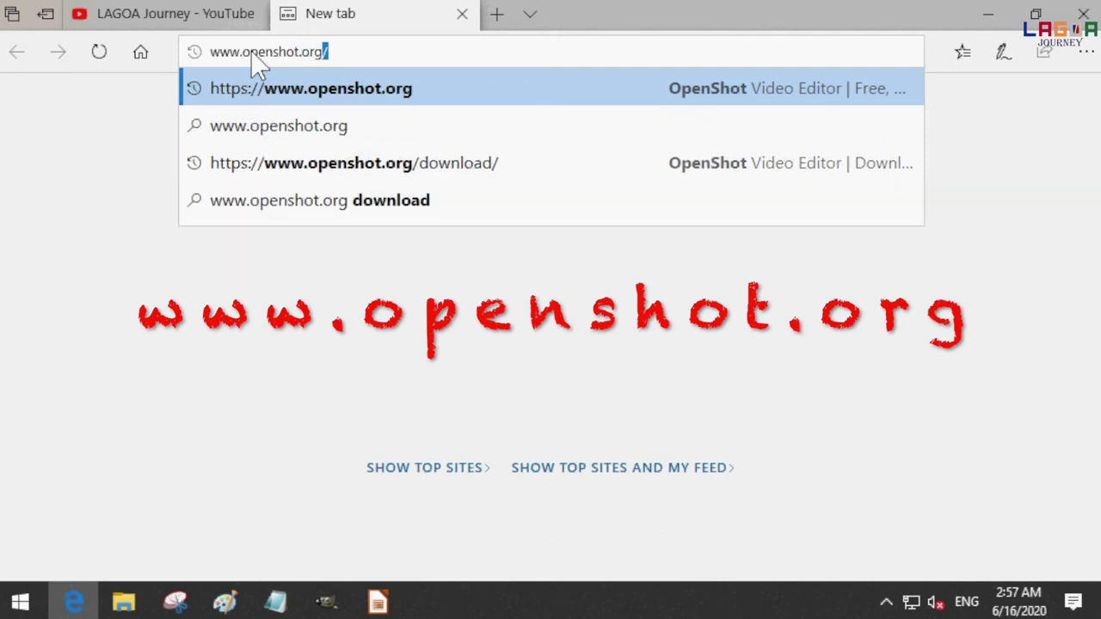
pyautogui.press('Return')
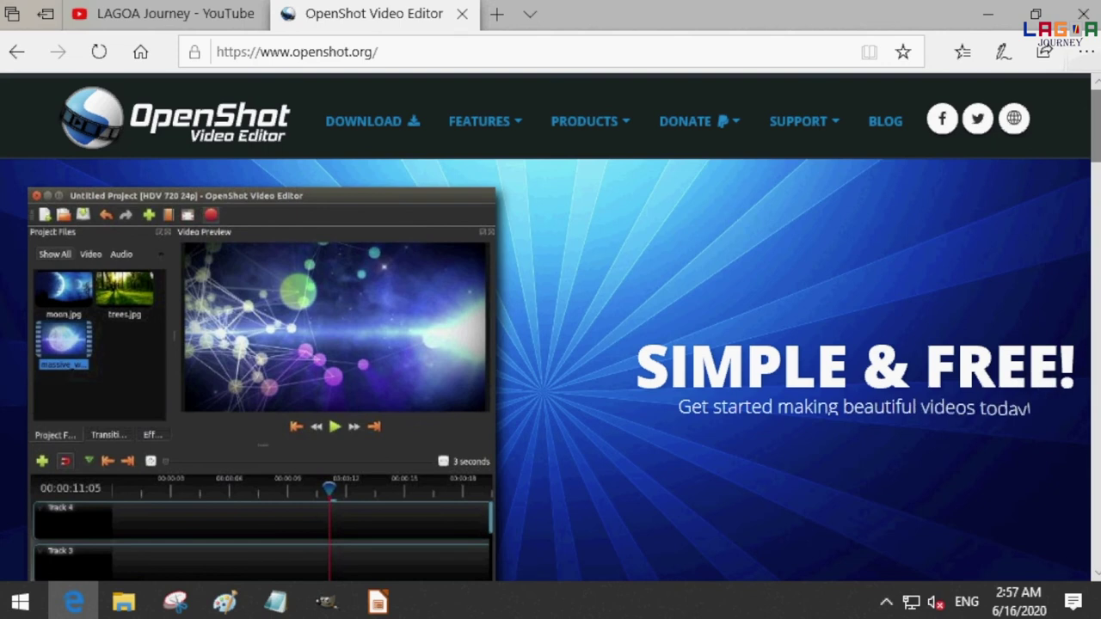
# Go to the OpenShot Download page and scroll to the Windows 64-bit v2.5.1 installer options
pyautogui.scroll(-1, 826, 387)
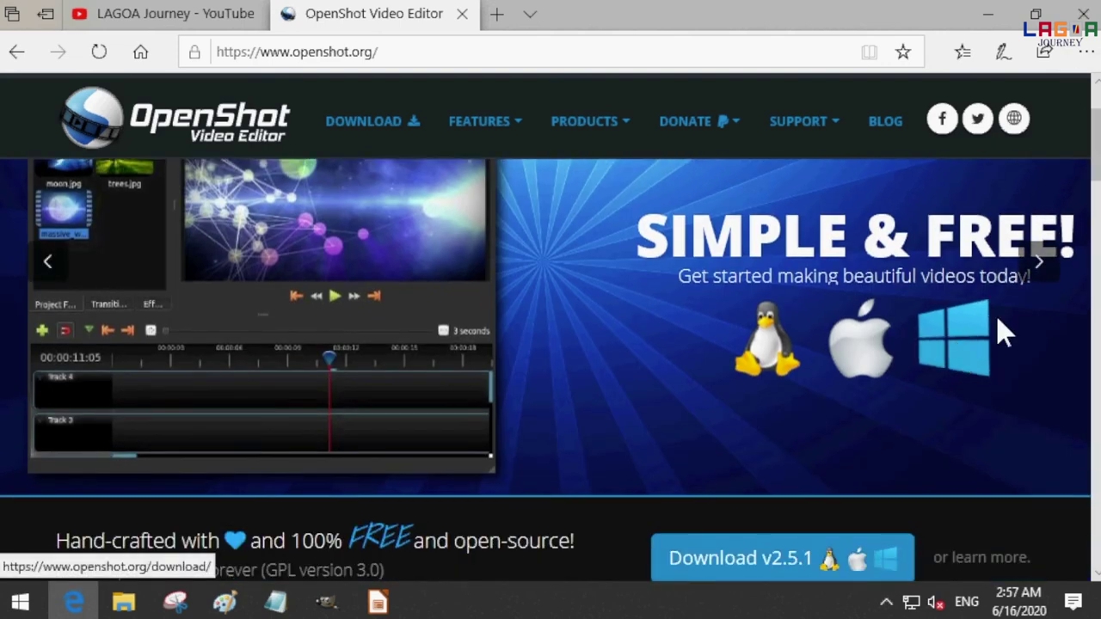
pyautogui.click(363, 130)
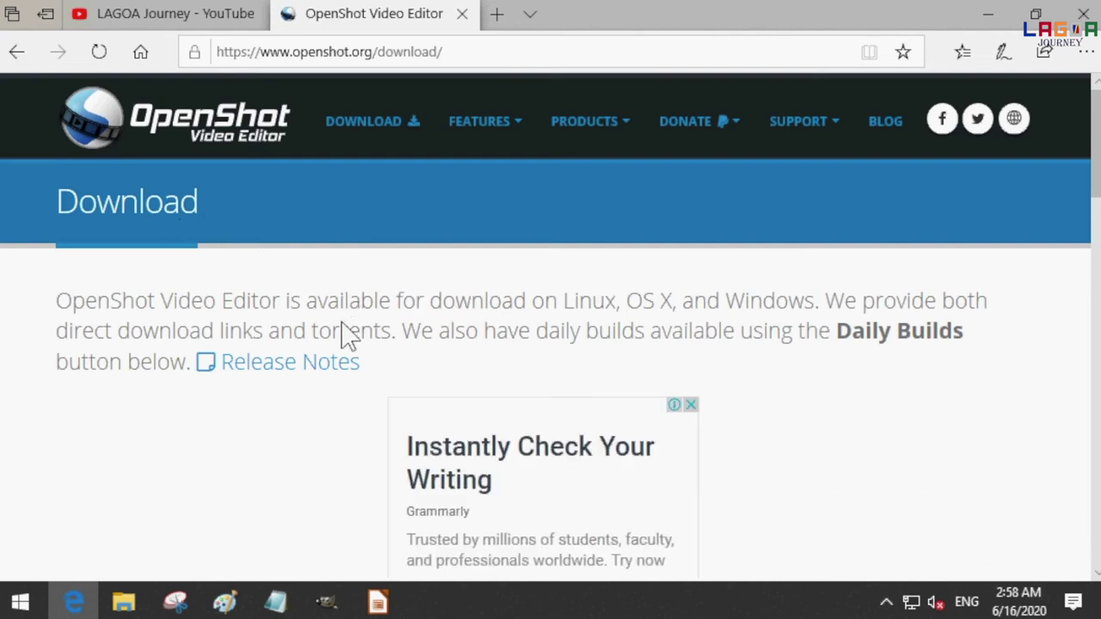
pyautogui.scroll(-2, 722, 376)
pyautogui.scroll(-4, 765, 379)
pyautogui.scroll(-1, 765, 373)
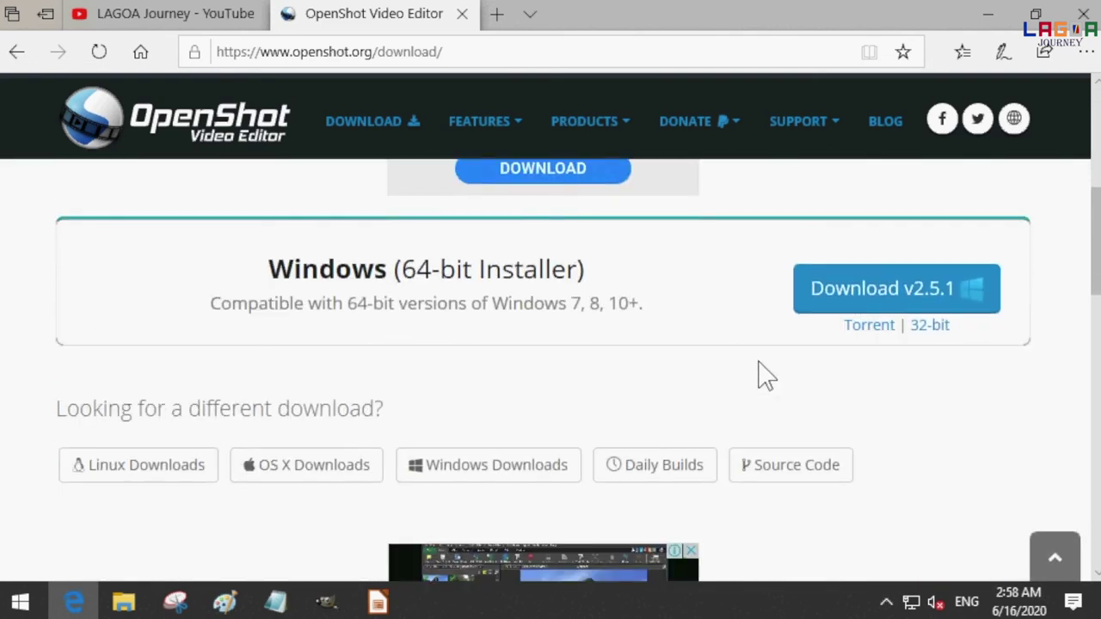
pyautogui.scroll(-2, 761, 378)
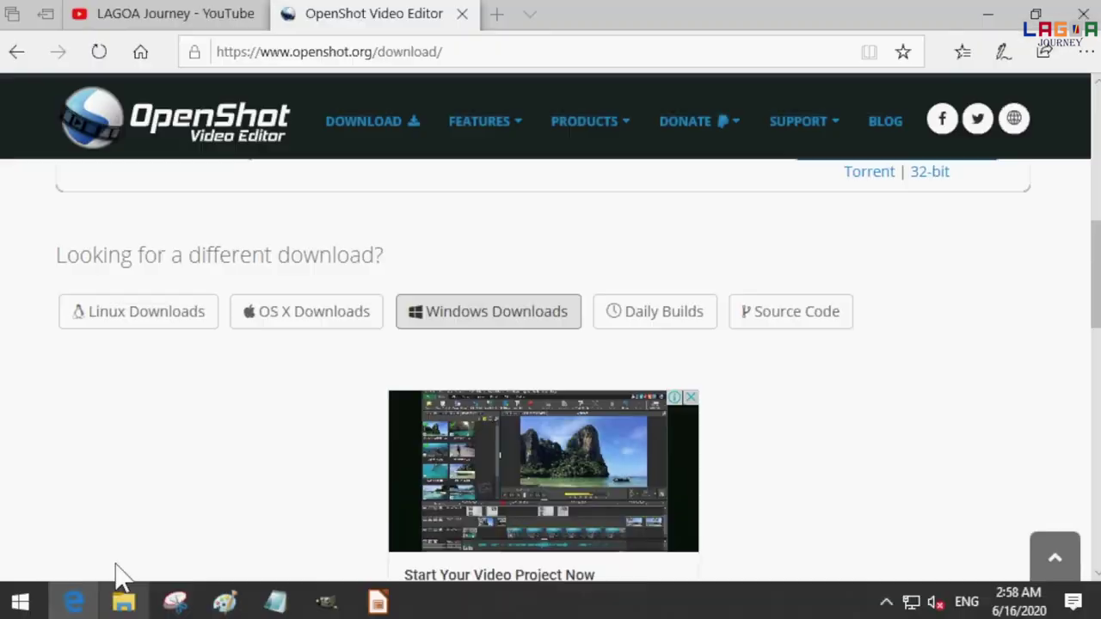
pyautogui.click(123, 602)
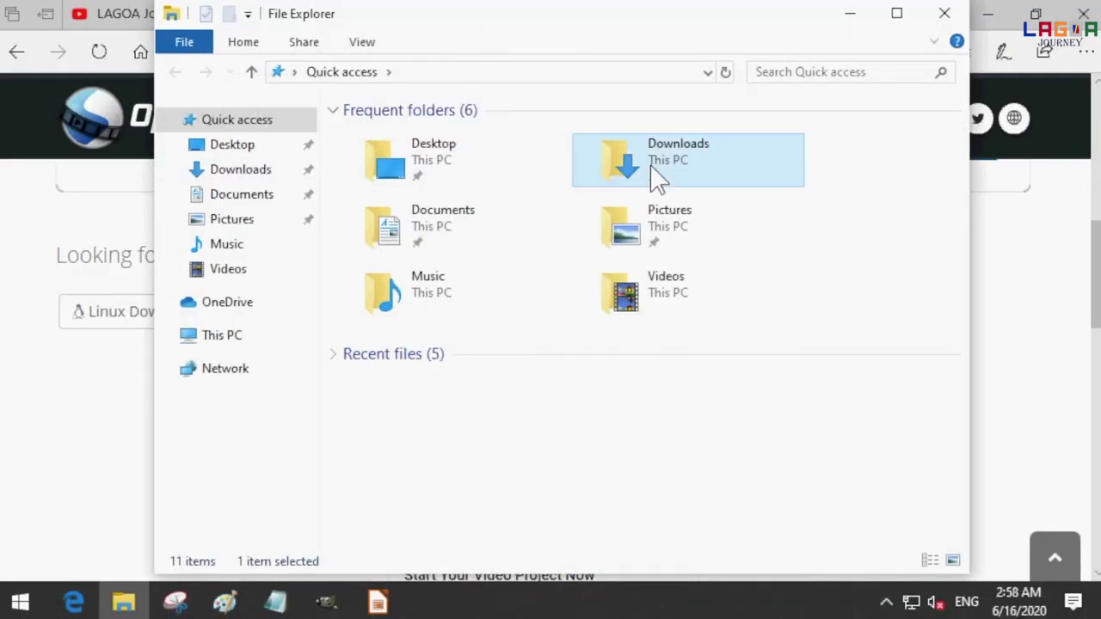
# Run the OpenShot installer from Downloads, accept the licence, and install with default settings
pyautogui.doubleClick(651, 172)
pyautogui.click(507, 180)
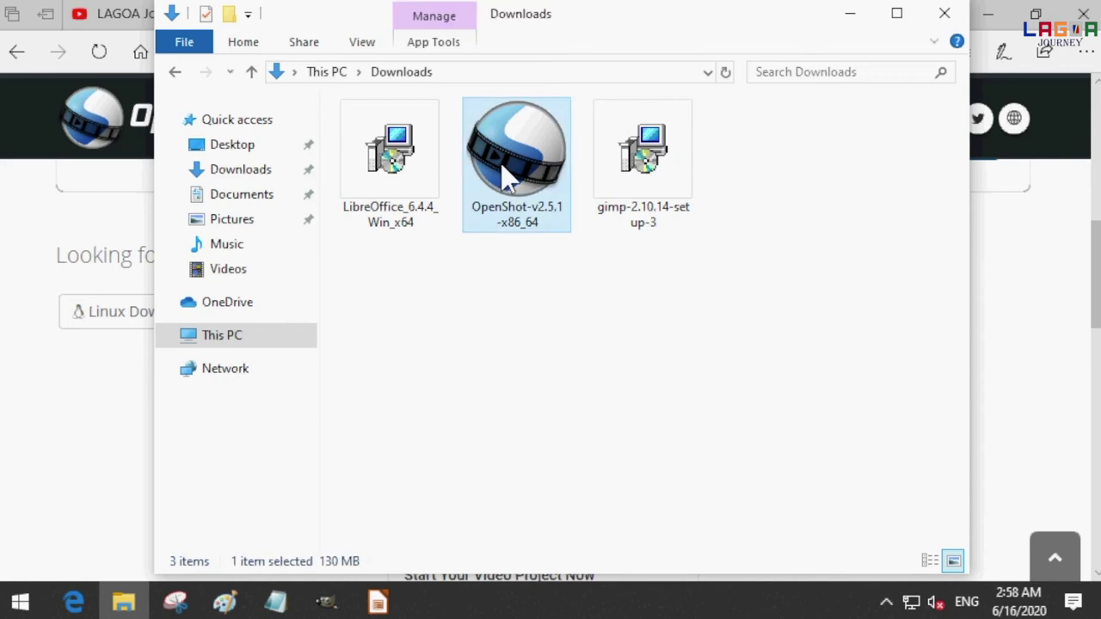
pyautogui.doubleClick(569, 220)
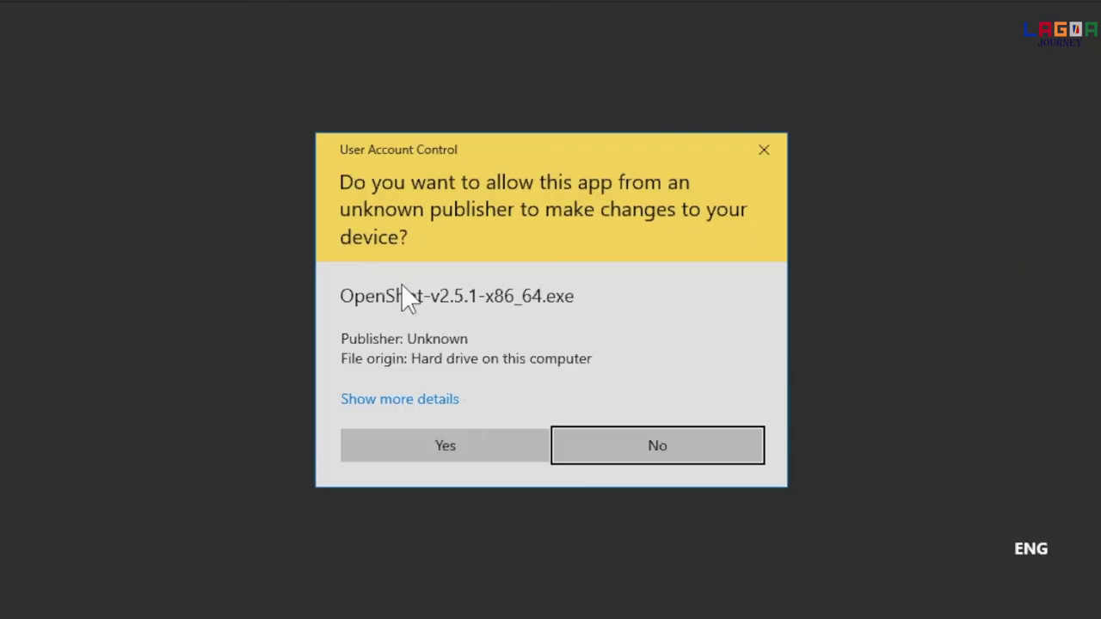
pyautogui.click(442, 447)
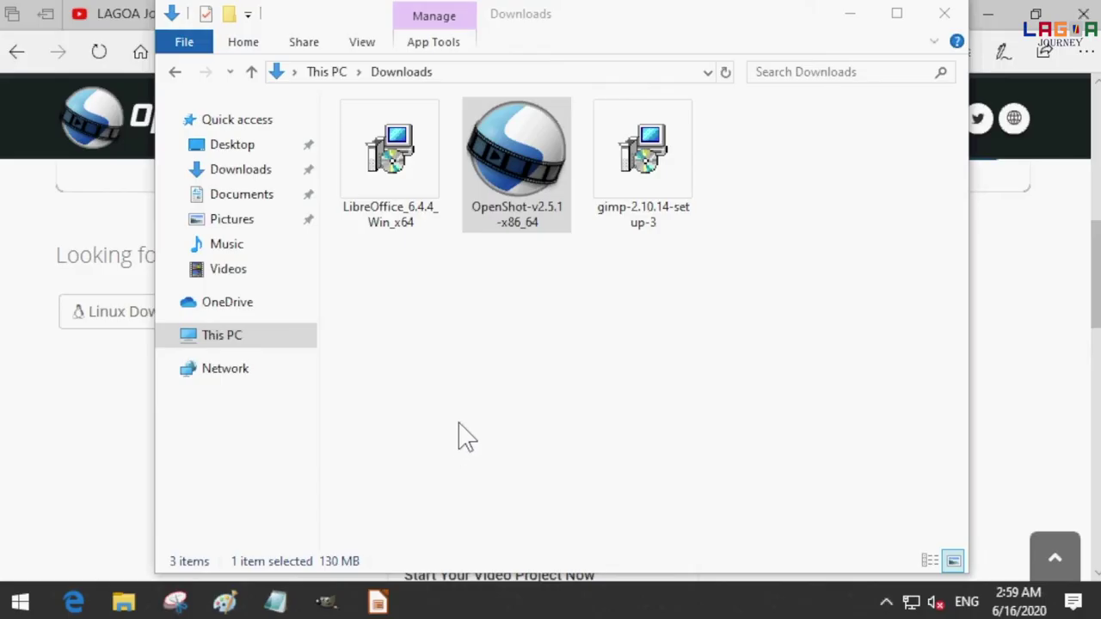
pyautogui.click(558, 357)
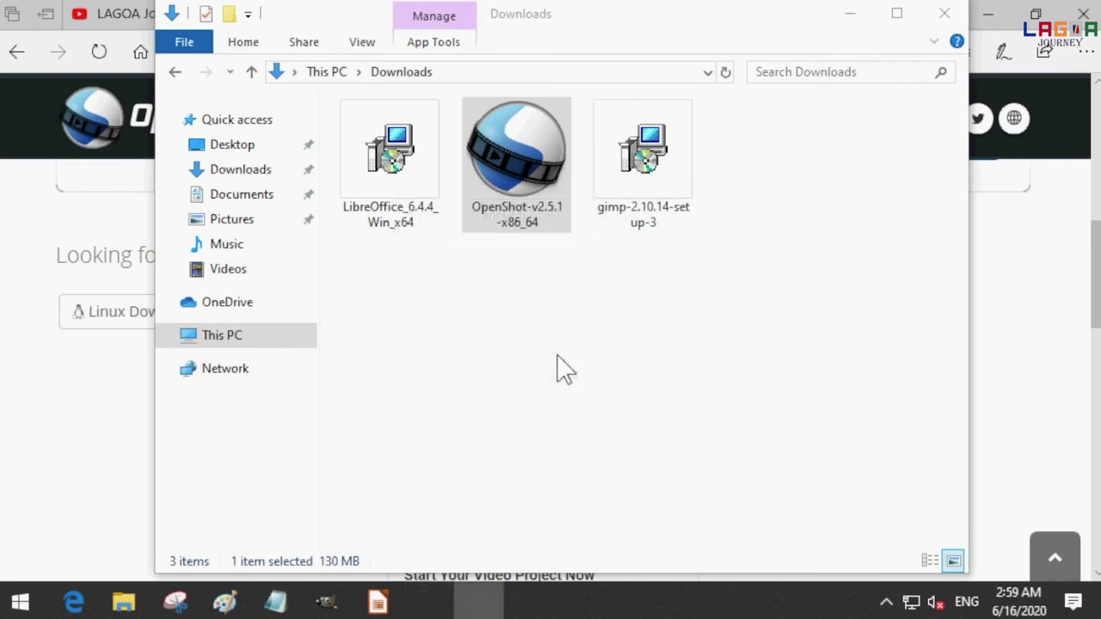
pyautogui.click(411, 402)
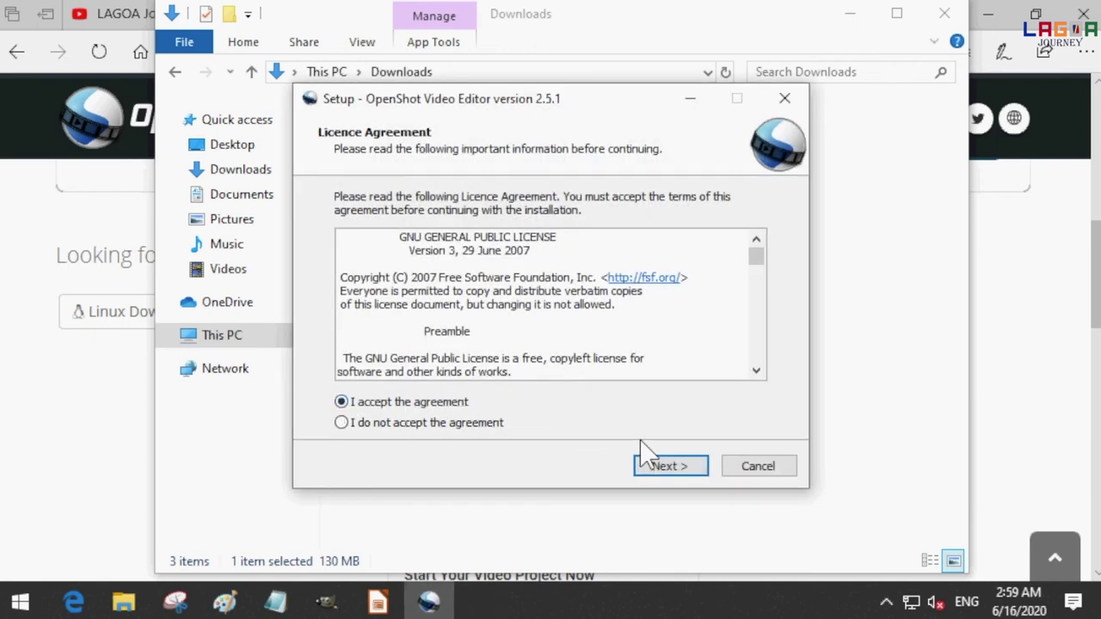
pyautogui.click(664, 466)
pyautogui.click(675, 470)
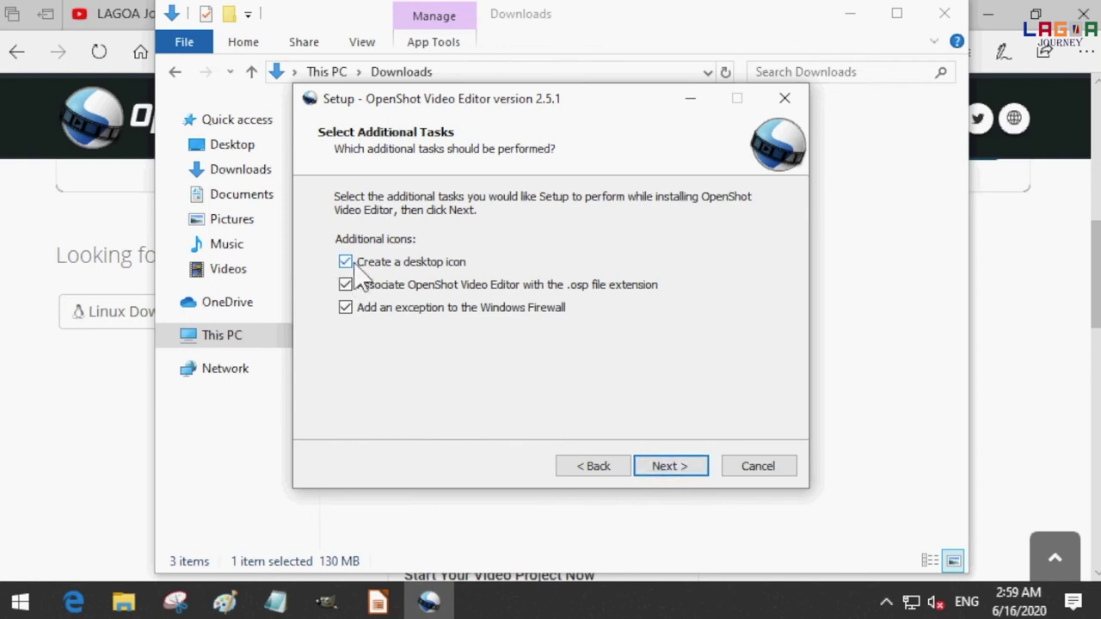
pyautogui.click(675, 468)
pyautogui.click(672, 472)
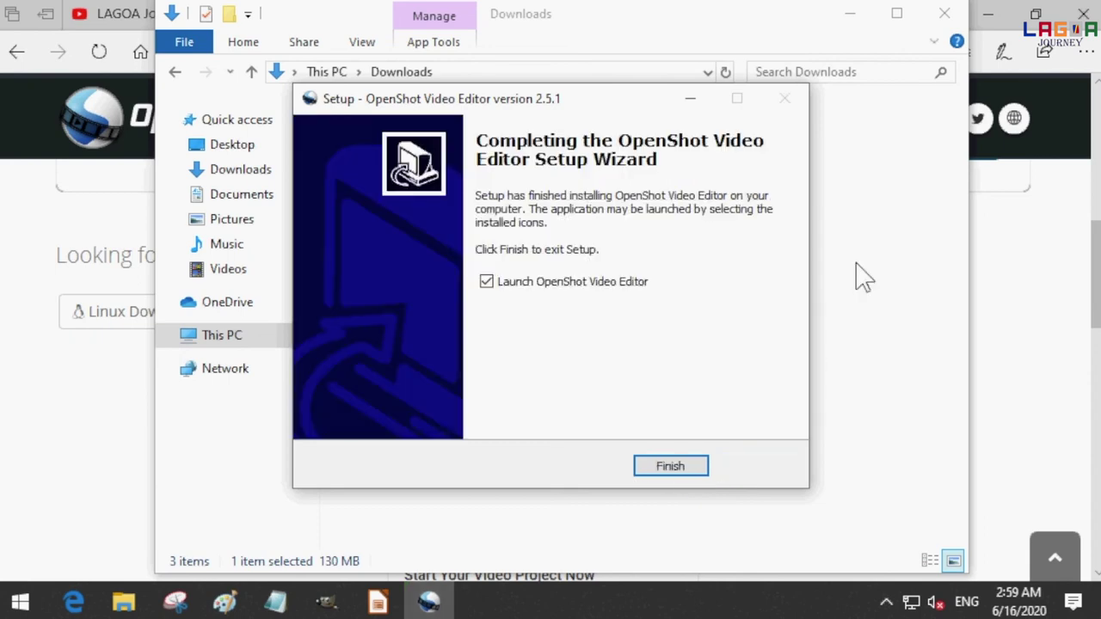
pyautogui.click(669, 469)
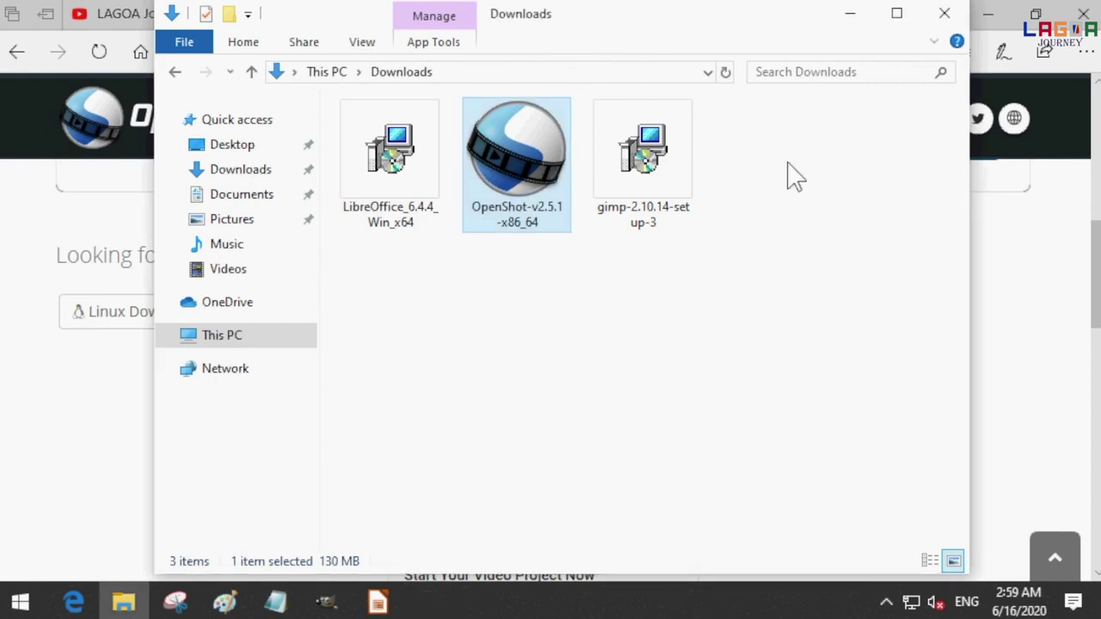
# Launch OpenShot Video Editor from its desktop shortcut
pyautogui.click(848, 14)
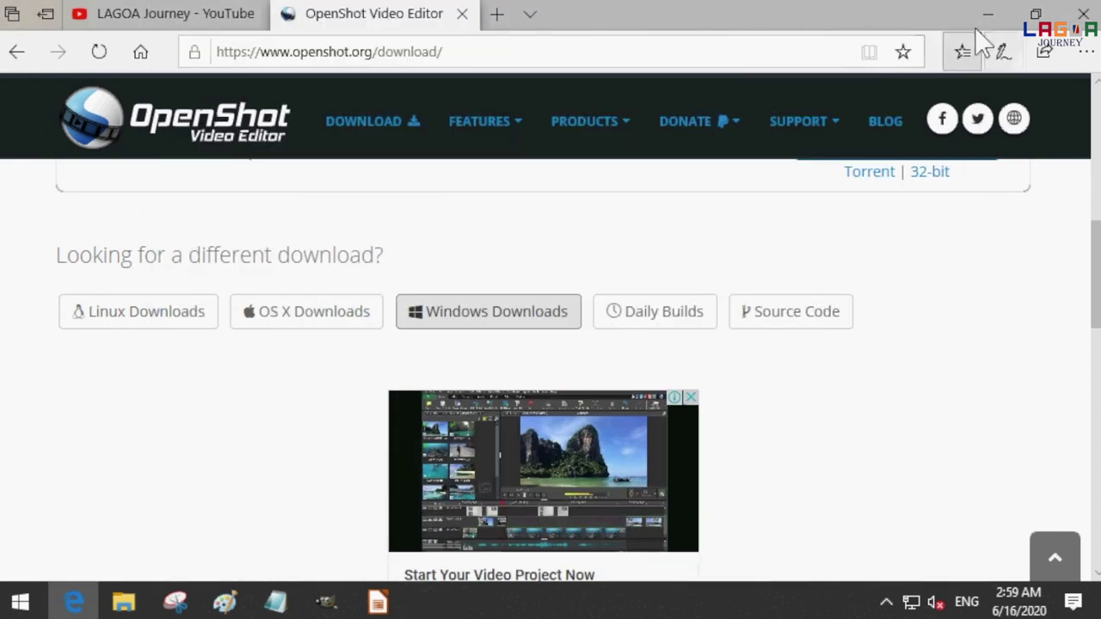
pyautogui.click(985, 15)
pyautogui.doubleClick(37, 165)
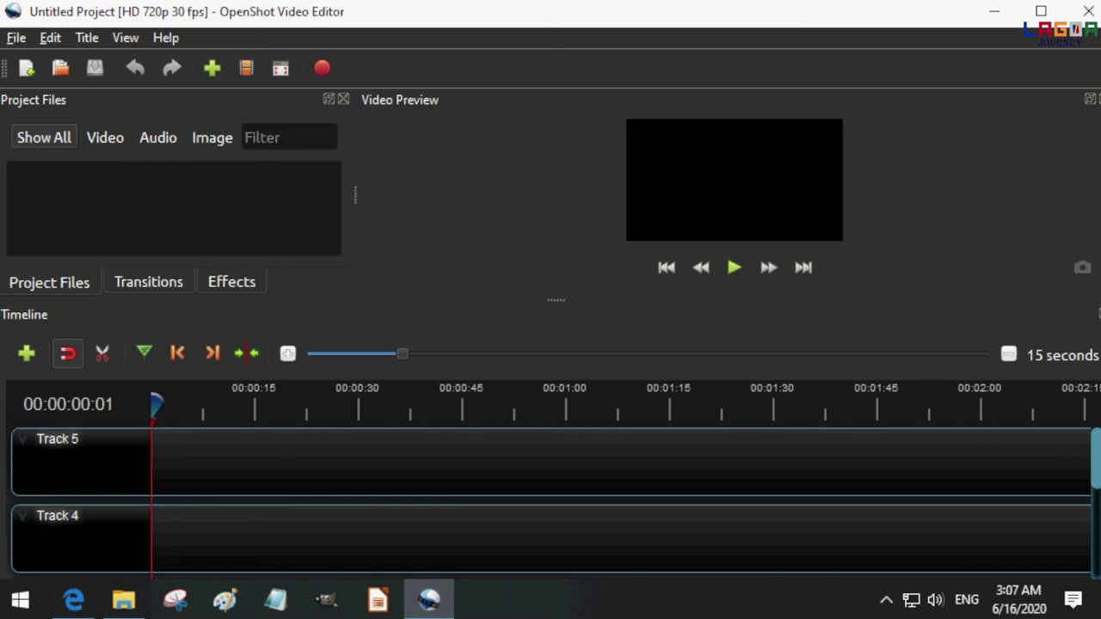
# Remove Tracks 5, 4, 3 and 2 so only Track 1 remains, and enlarge the video preview
pyautogui.moveTo(1097, 456)
pyautogui.mouseDown()
pyautogui.moveTo(1097, 543)
pyautogui.moveTo(1096, 452)
pyautogui.mouseUp()
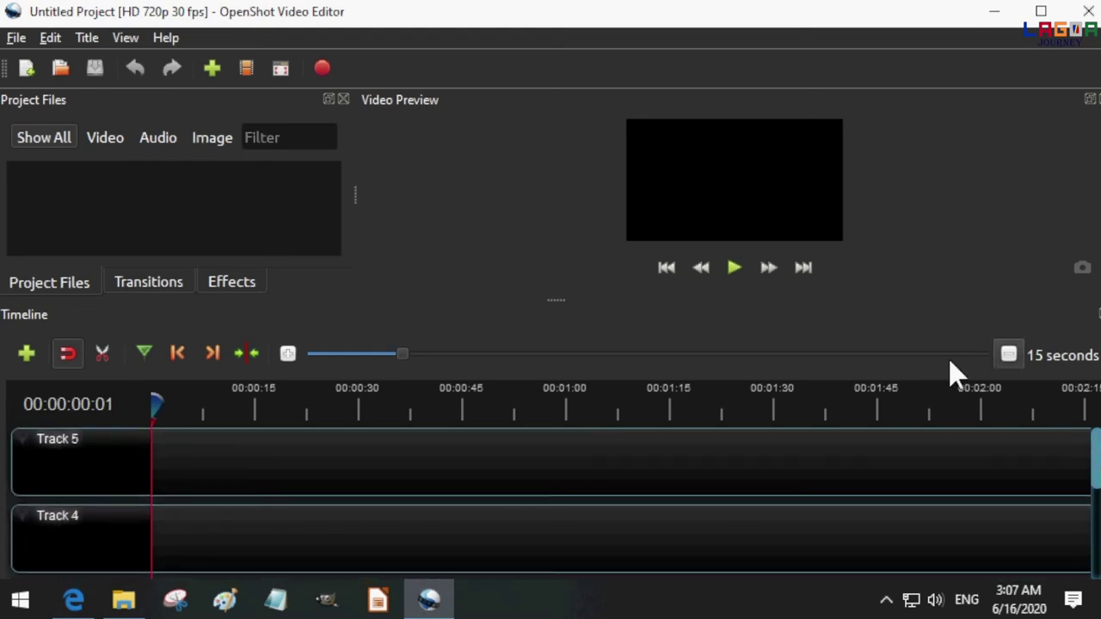
pyautogui.rightClick(92, 459)
pyautogui.click(179, 562)
pyautogui.rightClick(74, 470)
pyautogui.click(132, 567)
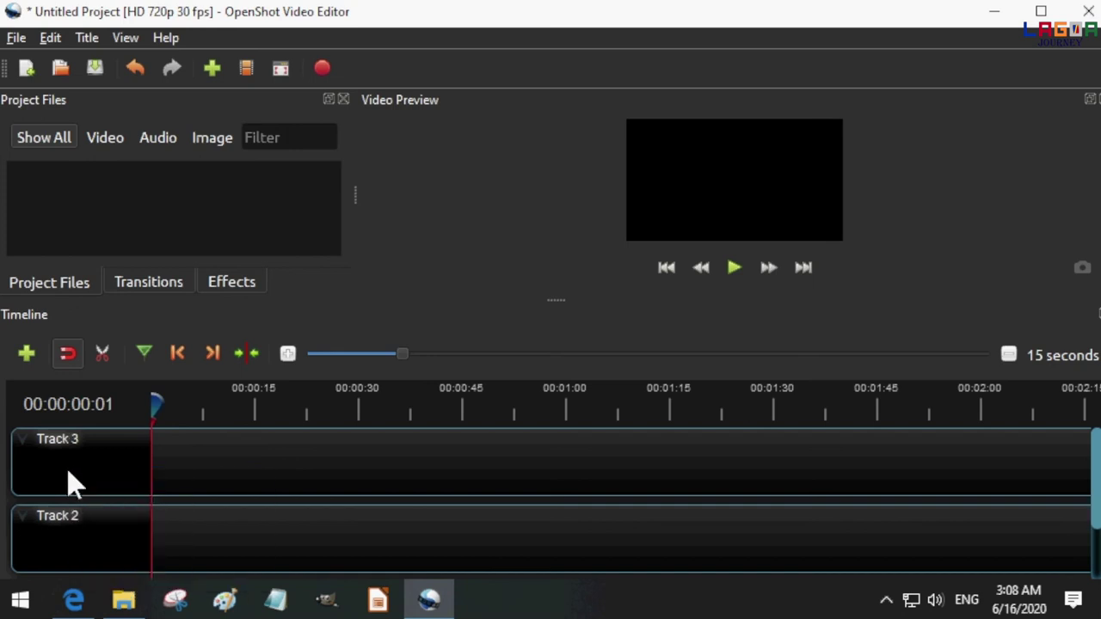
pyautogui.rightClick(68, 471)
pyautogui.click(129, 580)
pyautogui.rightClick(91, 471)
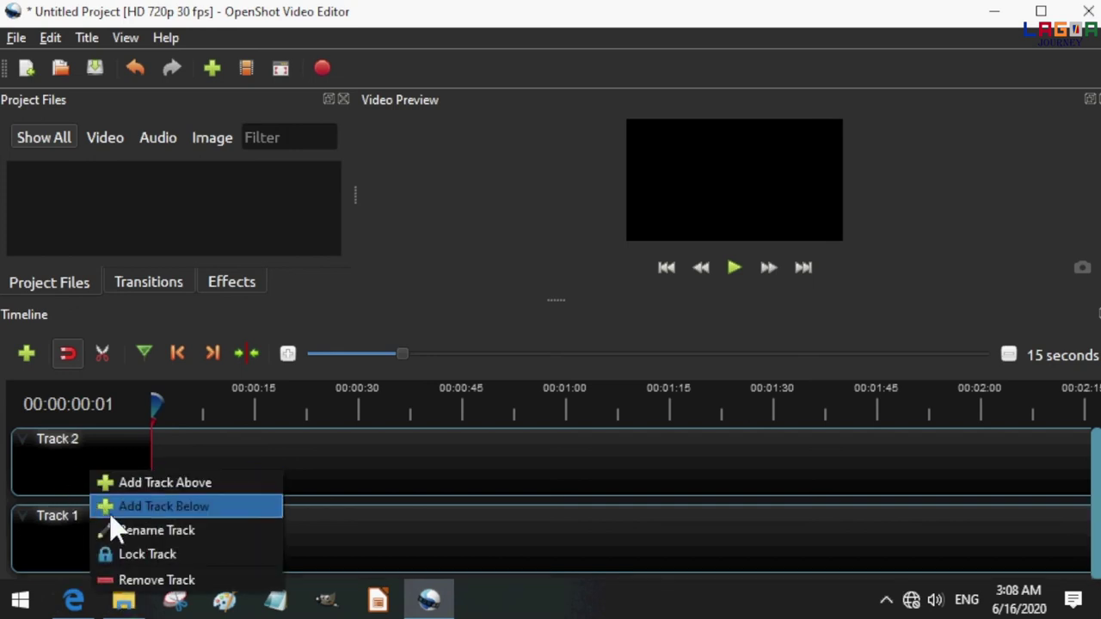
pyautogui.click(146, 579)
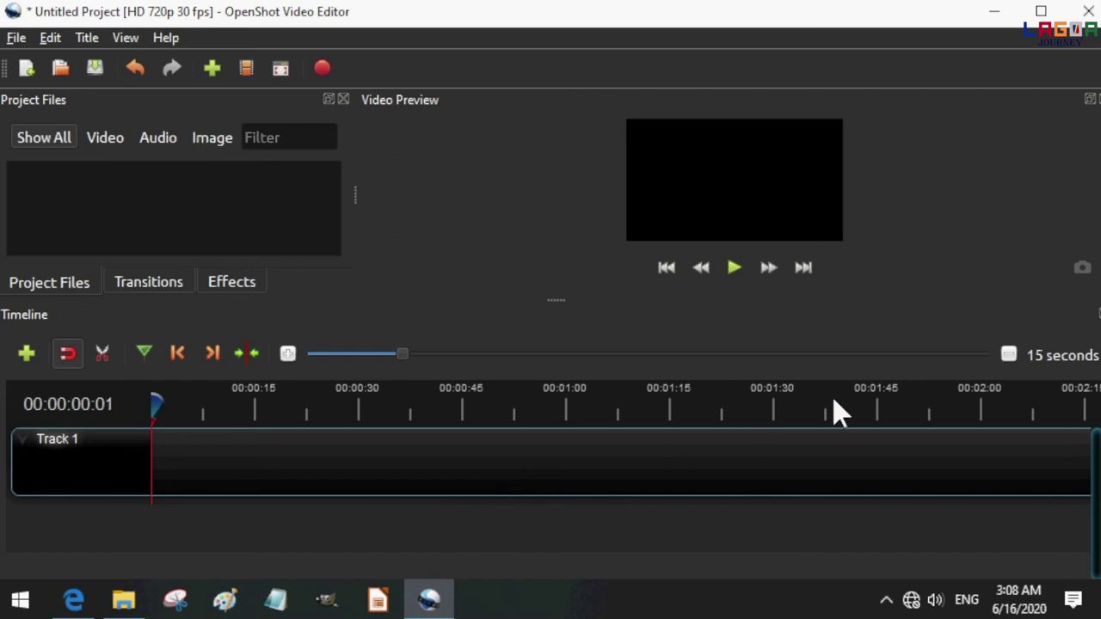
pyautogui.moveTo(558, 301)
pyautogui.mouseDown()
pyautogui.moveTo(567, 376)
pyautogui.moveTo(567, 362)
pyautogui.mouseUp()
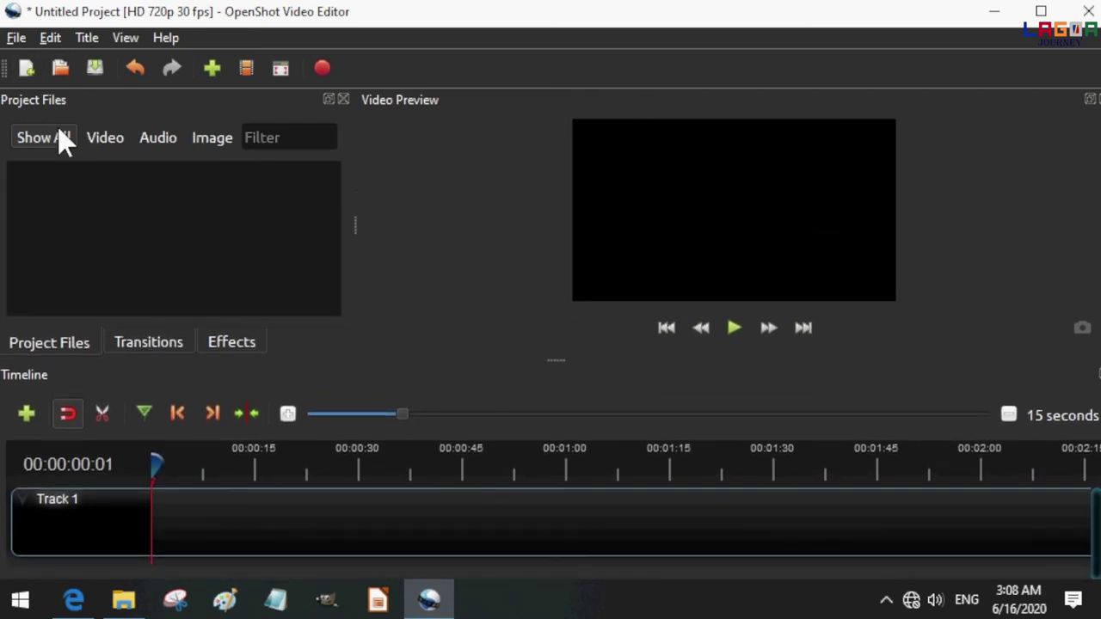
# Import the tHUMBNAIL 1 image from the Desktop thumbnail folder
pyautogui.click(15, 38)
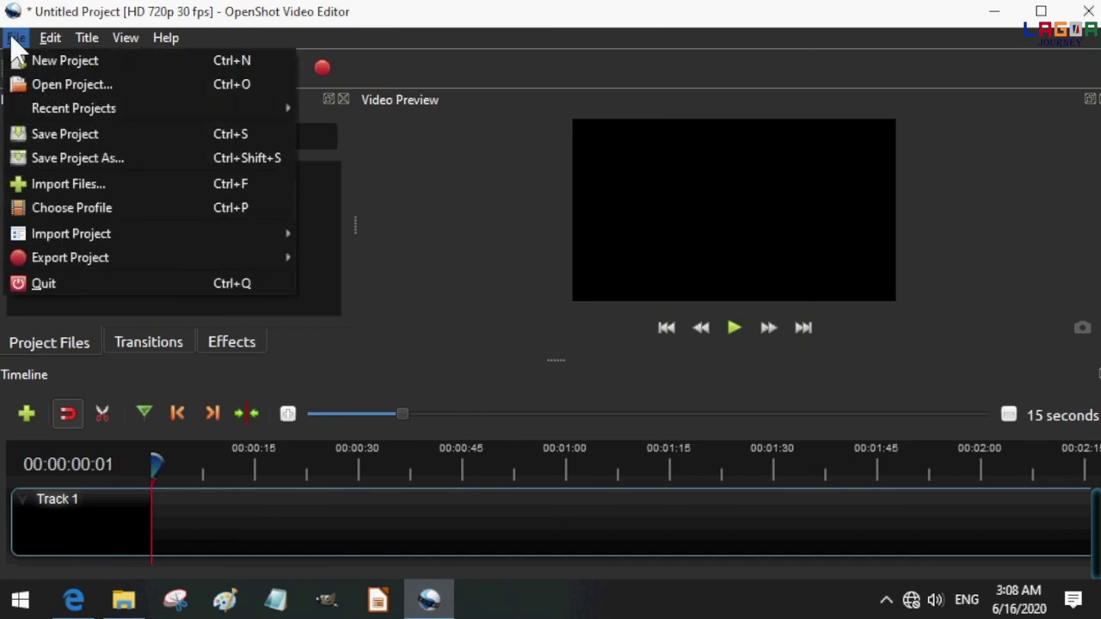
pyautogui.click(53, 191)
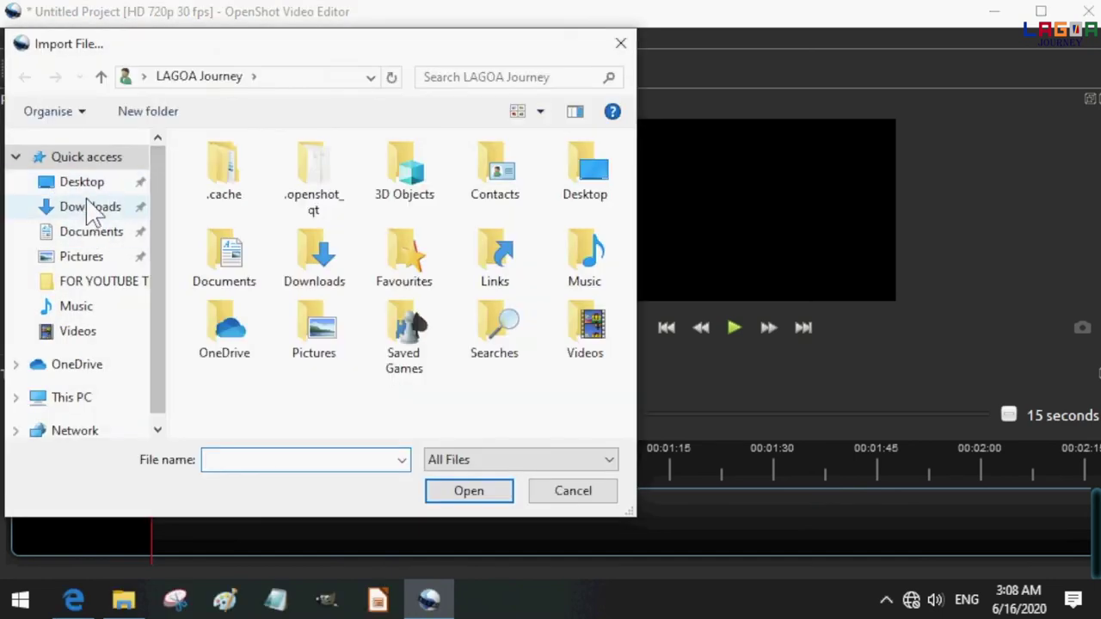
pyautogui.click(93, 185)
pyautogui.doubleClick(238, 198)
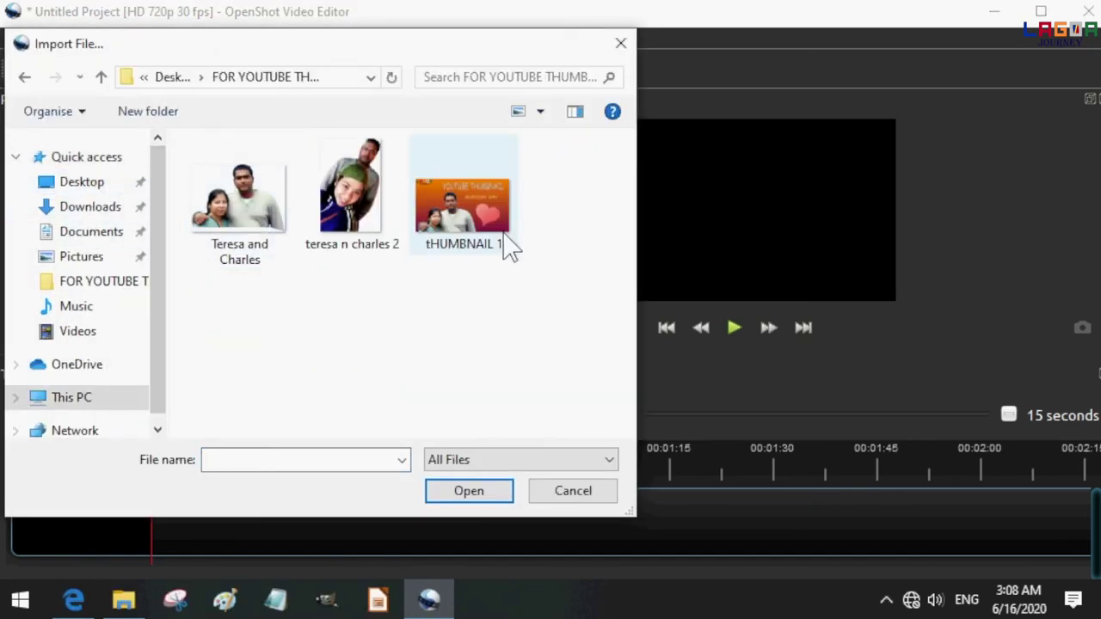
pyautogui.click(478, 226)
pyautogui.click(495, 497)
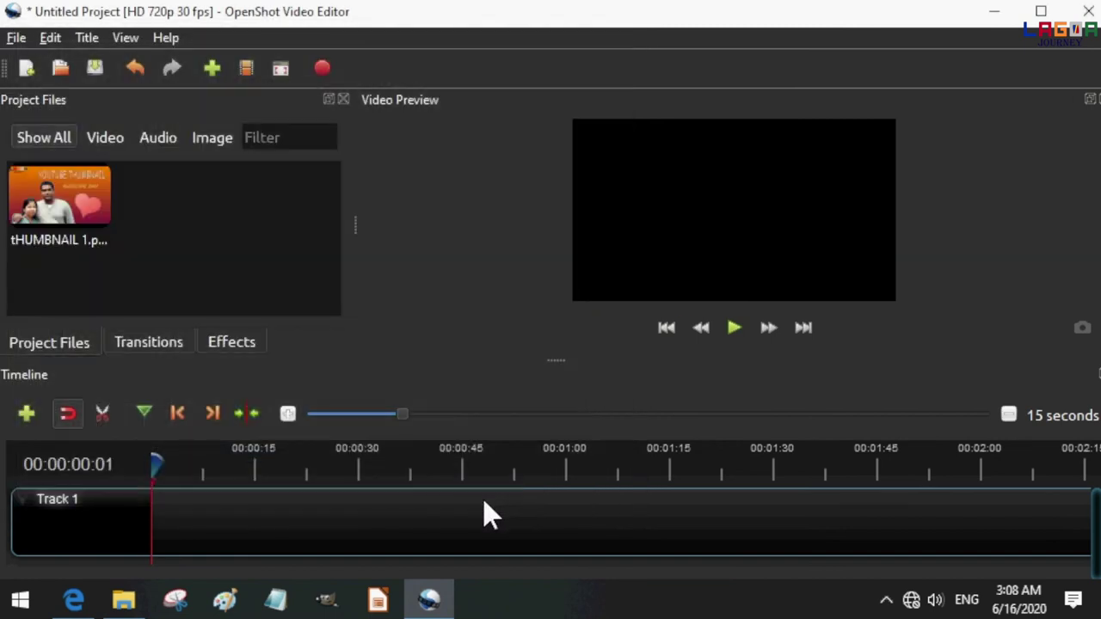
# Import the clips from 20130322_150638 through LAGOAjourney in Pictures
pyautogui.click(16, 38)
pyautogui.click(34, 191)
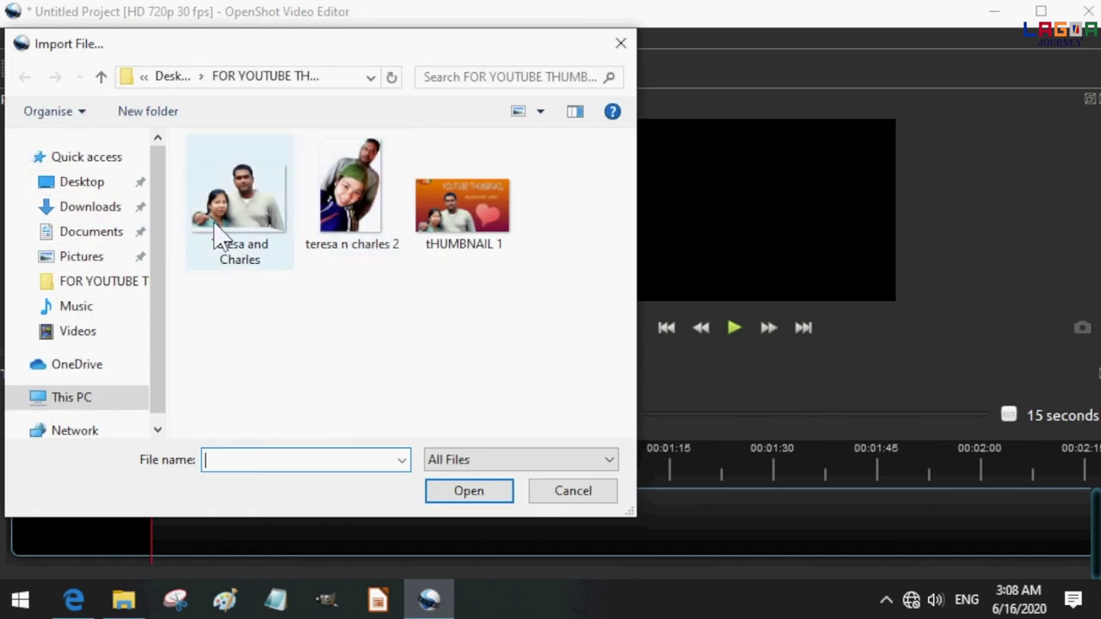
pyautogui.click(95, 258)
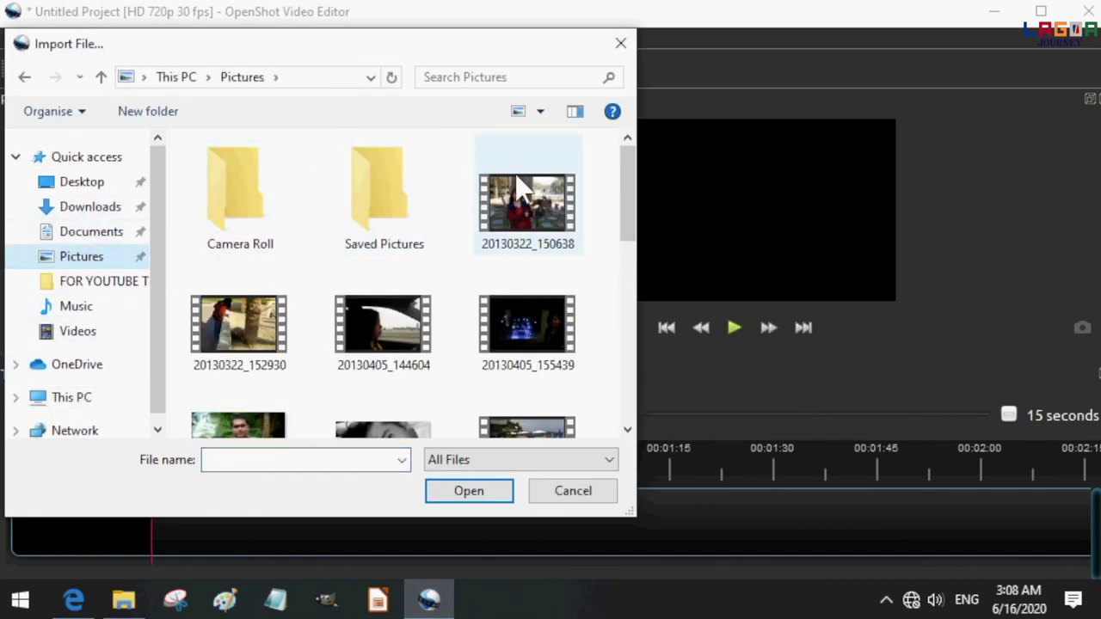
pyautogui.click(542, 245)
pyautogui.scroll(-2, 565, 248)
pyautogui.scroll(-3, 576, 271)
pyautogui.scroll(-2, 578, 274)
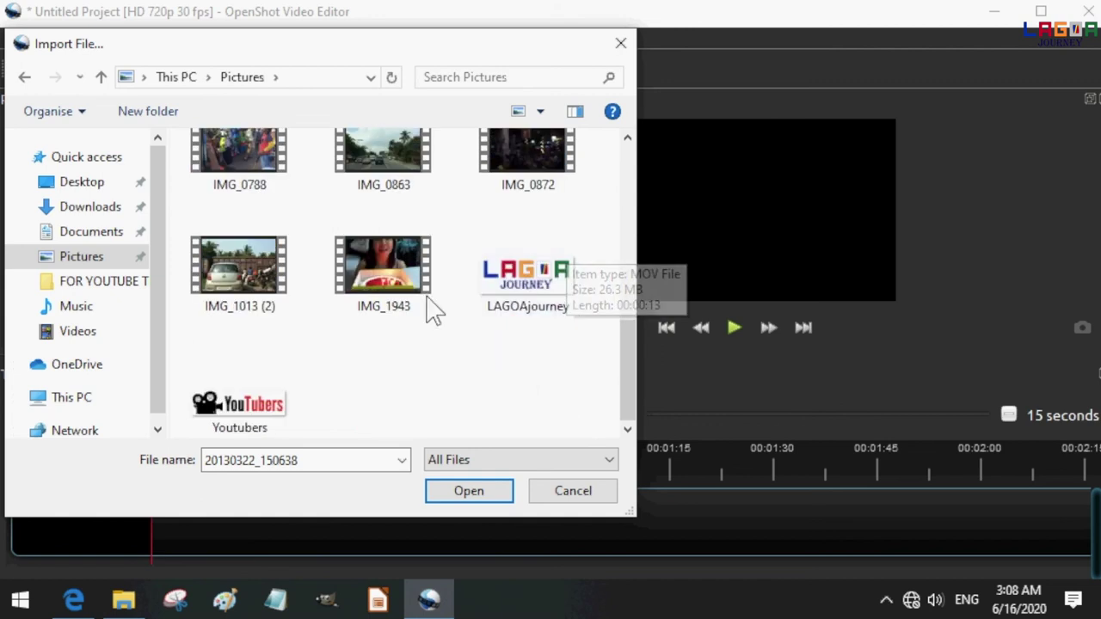
pyautogui.keyDown('shift'); pyautogui.click(557, 301); pyautogui.keyUp('shift')
pyautogui.click(470, 491)
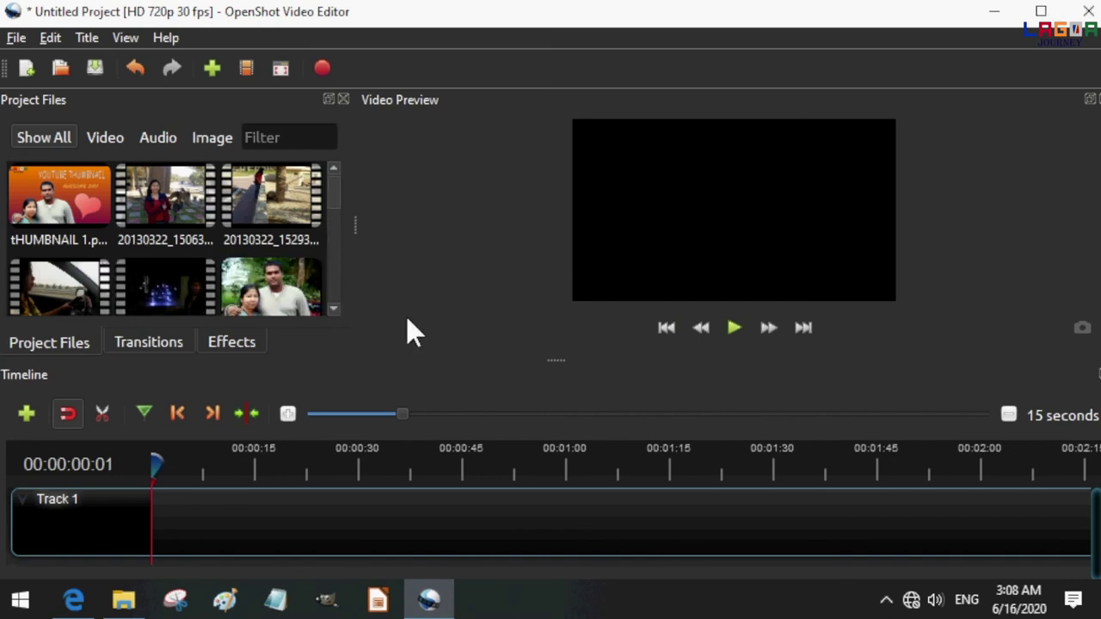
pyautogui.moveTo(334, 182); pyautogui.dragTo(355, 171)
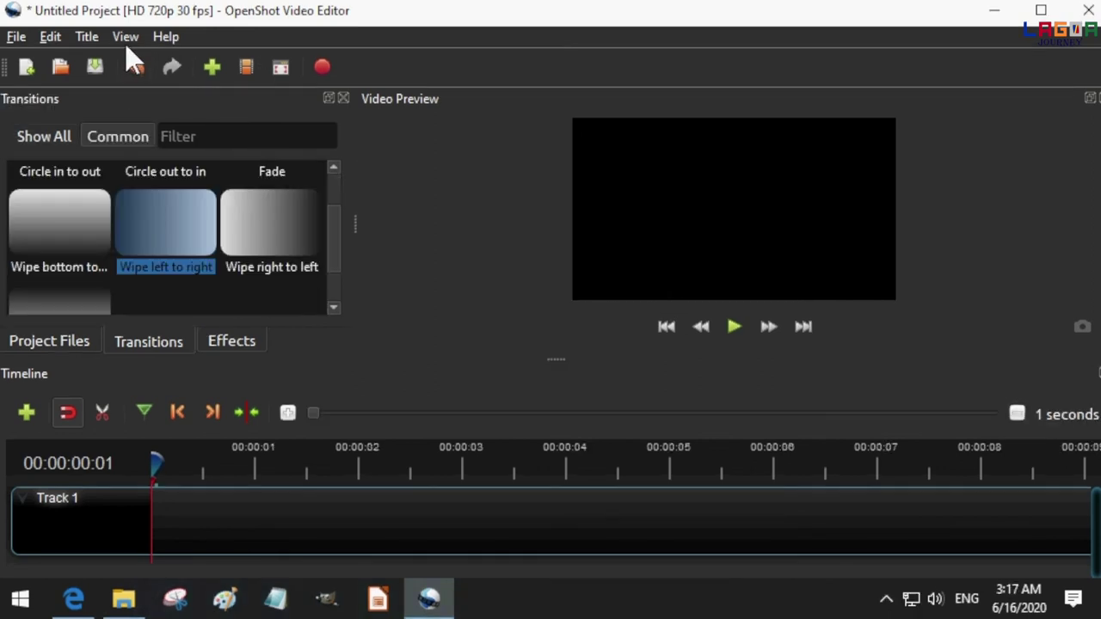
# Switch to fullscreen and place tHUMBNAIL 1 at the start of Track 1, trimmed to about 2 seconds
pyautogui.click(125, 40)
pyautogui.click(160, 86)
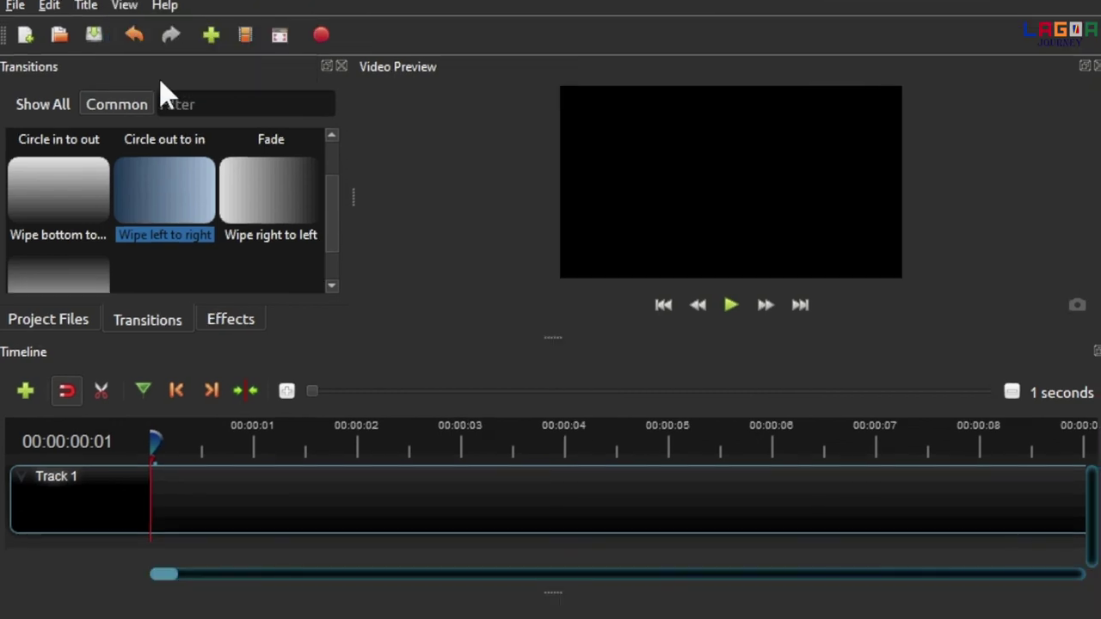
pyautogui.click(57, 318)
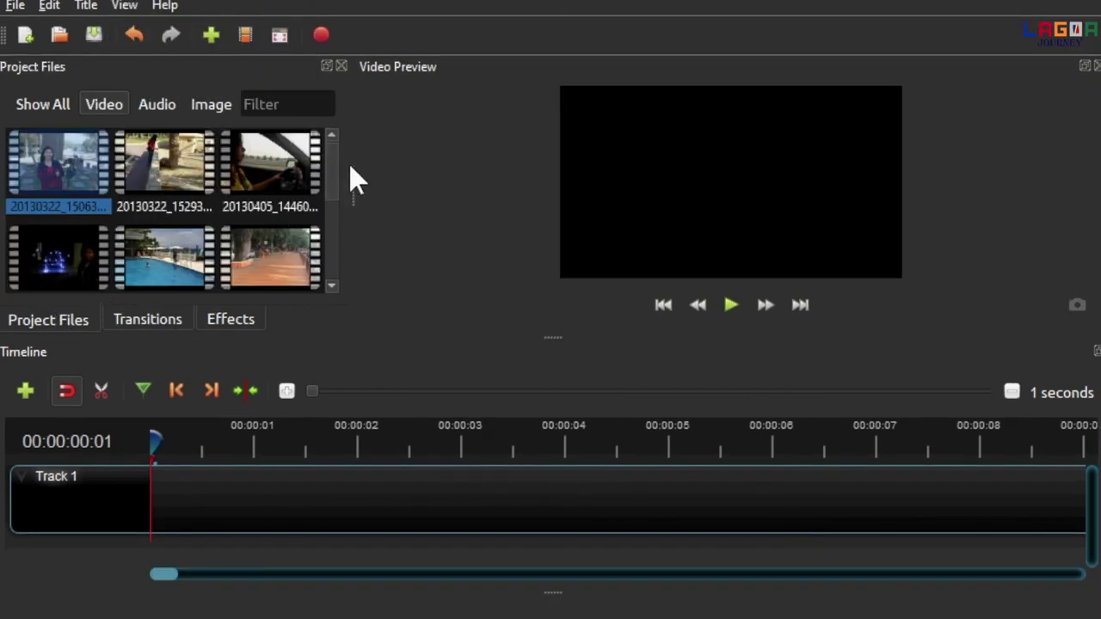
pyautogui.click(210, 107)
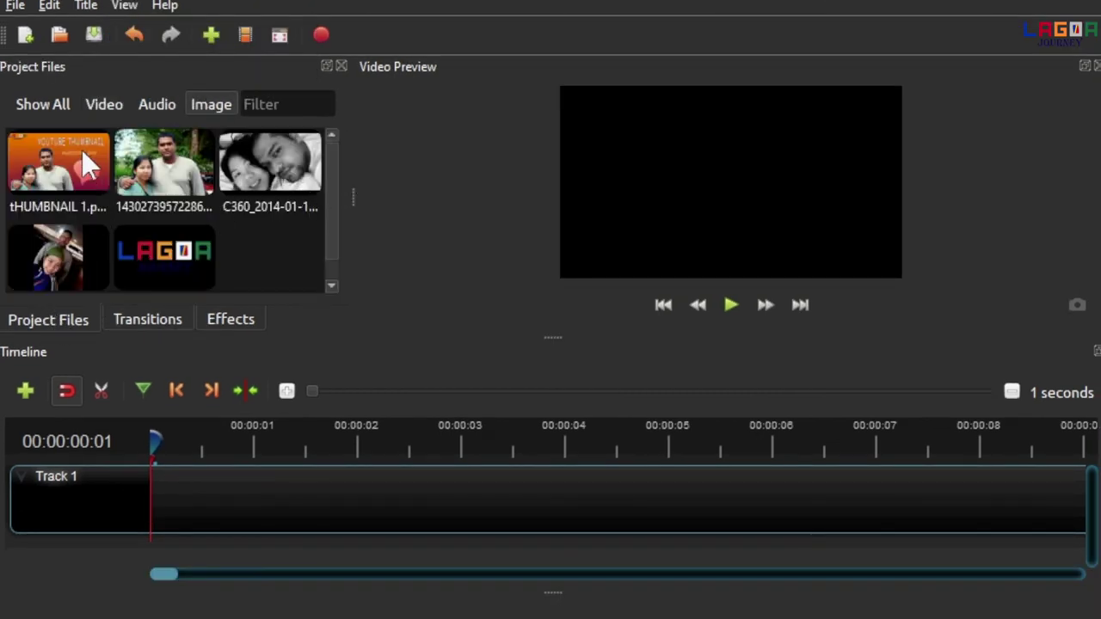
pyautogui.moveTo(82, 151); pyautogui.dragTo(151, 482)
pyautogui.moveTo(166, 573)
pyautogui.mouseDown()
pyautogui.moveTo(201, 574)
pyautogui.moveTo(190, 574)
pyautogui.mouseUp()
pyautogui.moveTo(398, 519)
pyautogui.mouseDown()
pyautogui.moveTo(5, 491)
pyautogui.moveTo(17, 494)
pyautogui.mouseUp()
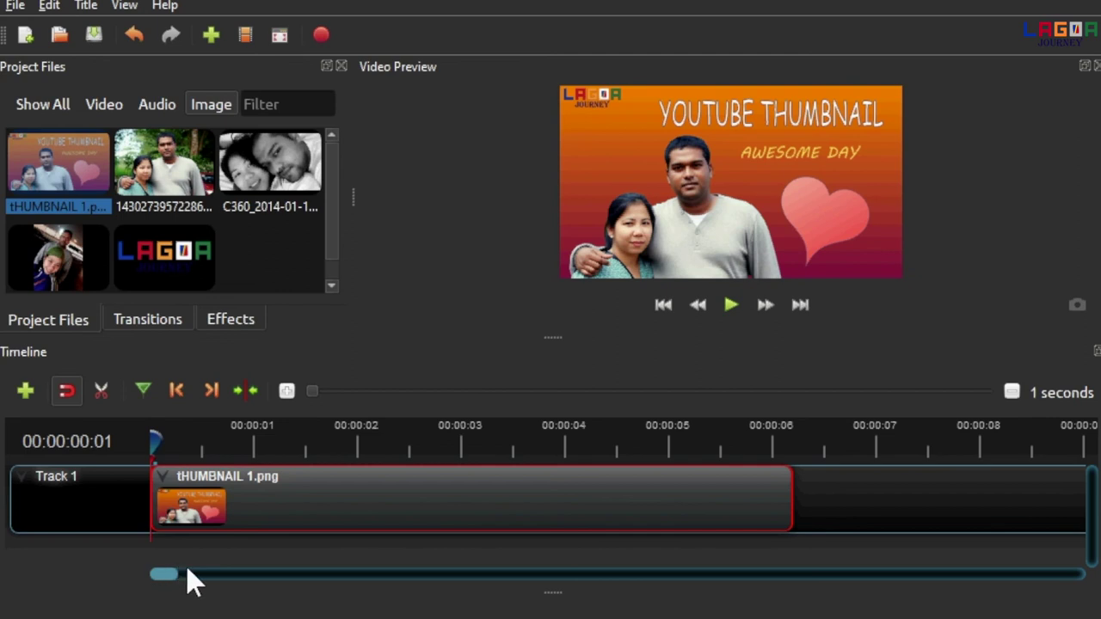
pyautogui.moveTo(795, 519); pyautogui.dragTo(359, 513)
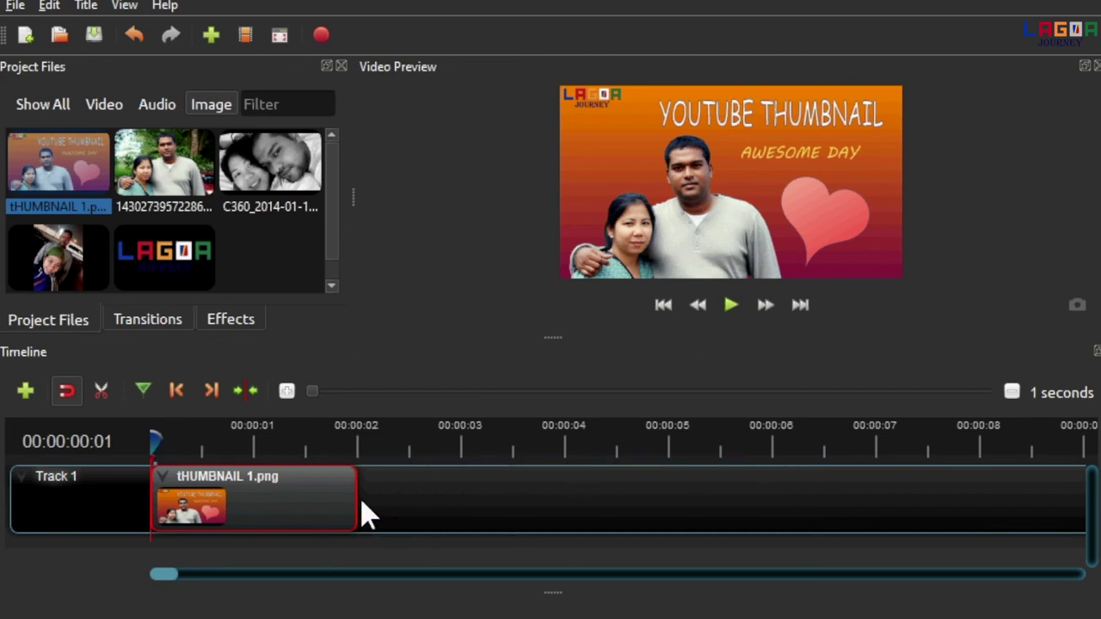
# Add 20130322_150638.mp4 right after the thumbnail and preview playback
pyautogui.click(105, 104)
pyautogui.click(37, 172)
pyautogui.moveTo(388, 421)
pyautogui.mouseDown()
pyautogui.moveTo(384, 482)
pyautogui.moveTo(361, 481)
pyautogui.mouseUp()
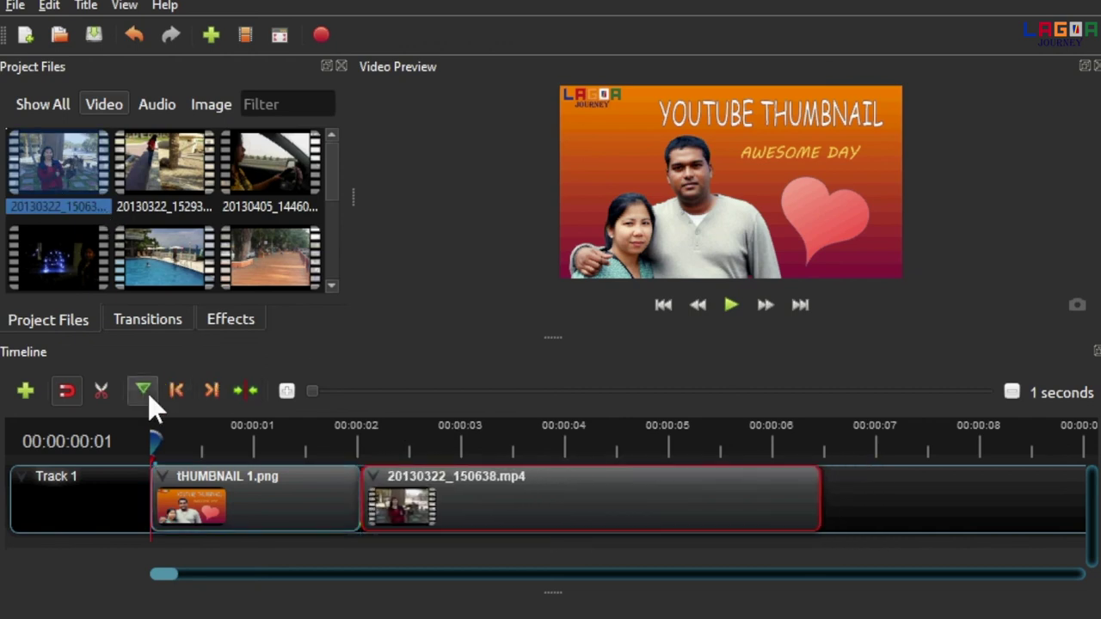
pyautogui.click(736, 305)
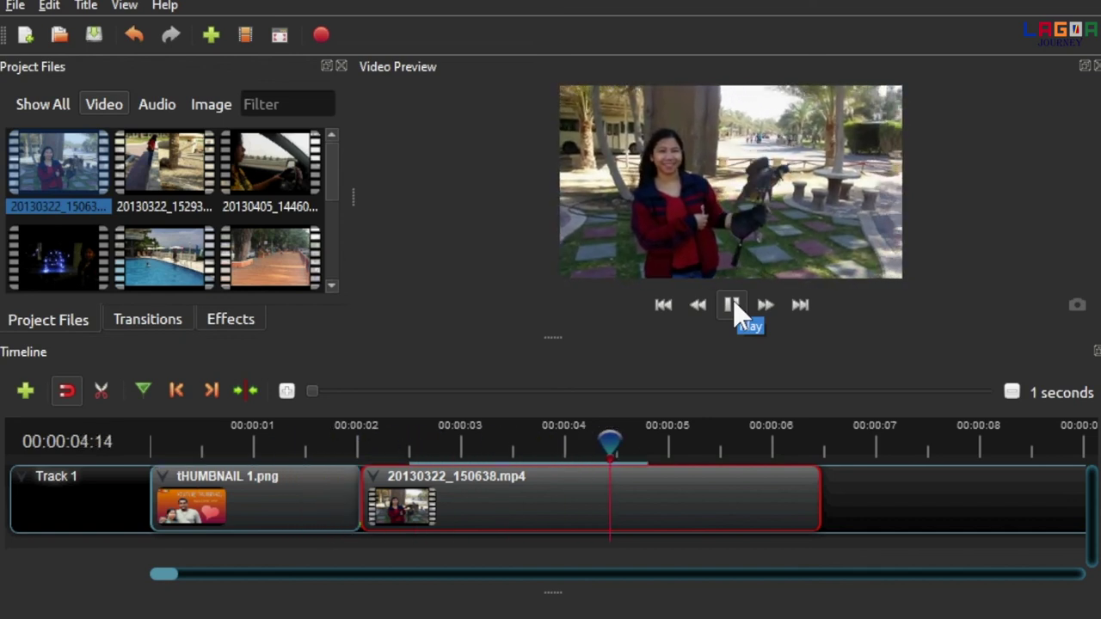
# Stop playback and add IMG_0728.MOV after the first video on Track 1
pyautogui.click(732, 305)
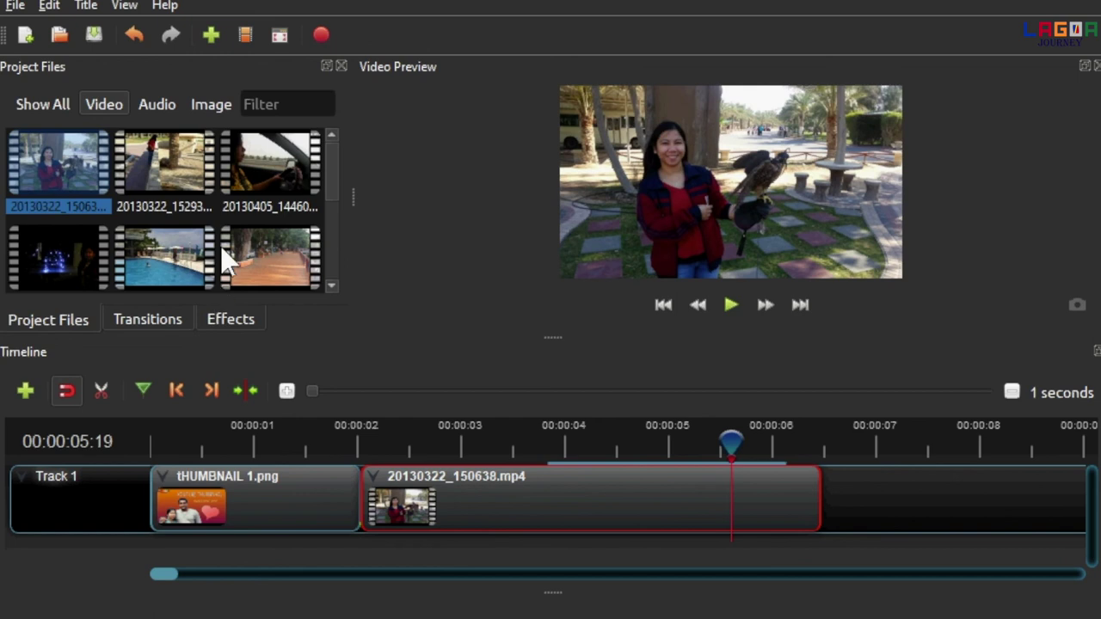
pyautogui.click(270, 277)
pyautogui.moveTo(459, 322); pyautogui.dragTo(817, 476)
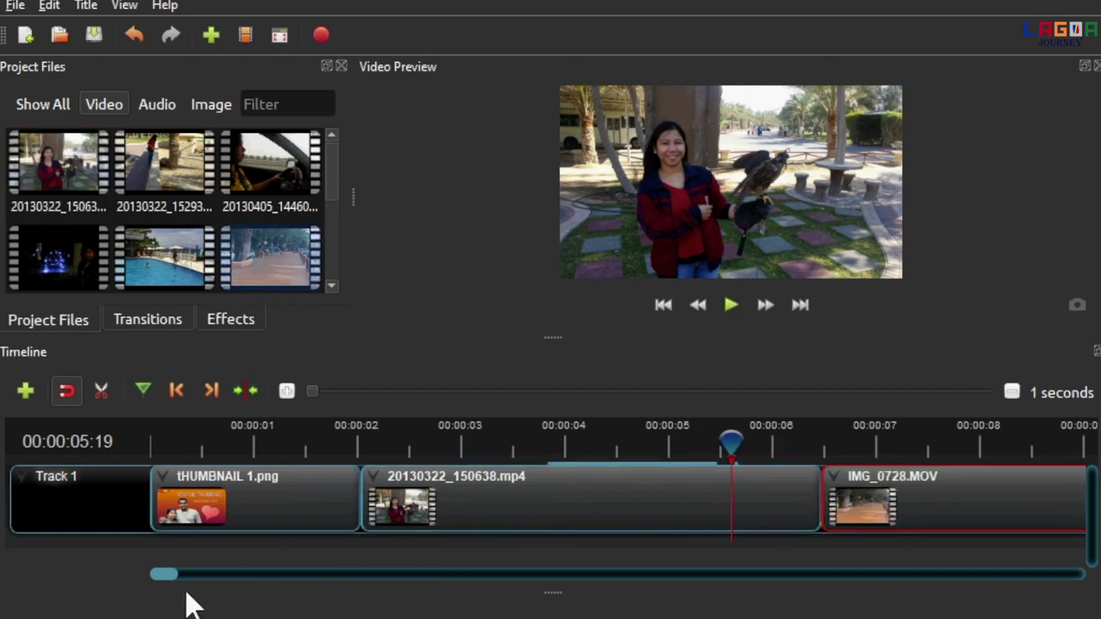
pyautogui.moveTo(166, 575); pyautogui.dragTo(184, 574)
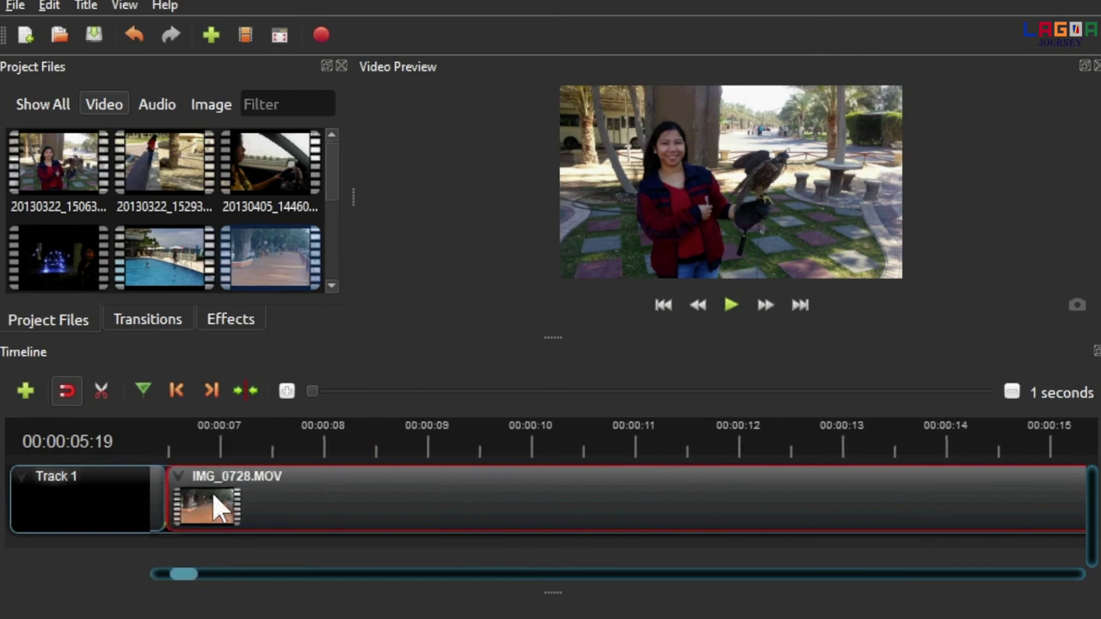
# Scrub the playhead to about 00:00:10 and turn on the Razor tool
pyautogui.moveTo(202, 443)
pyautogui.mouseDown()
pyautogui.moveTo(539, 424)
pyautogui.moveTo(614, 438)
pyautogui.moveTo(774, 432)
pyautogui.moveTo(579, 442)
pyautogui.moveTo(846, 430)
pyautogui.mouseUp()
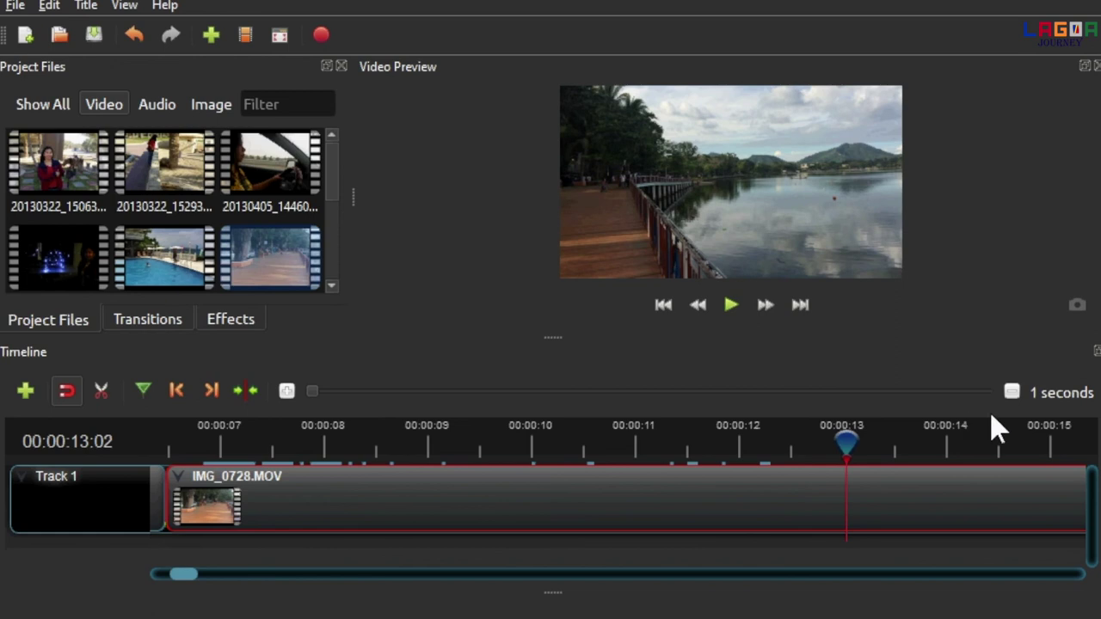
pyautogui.moveTo(1043, 420); pyautogui.dragTo(1037, 434)
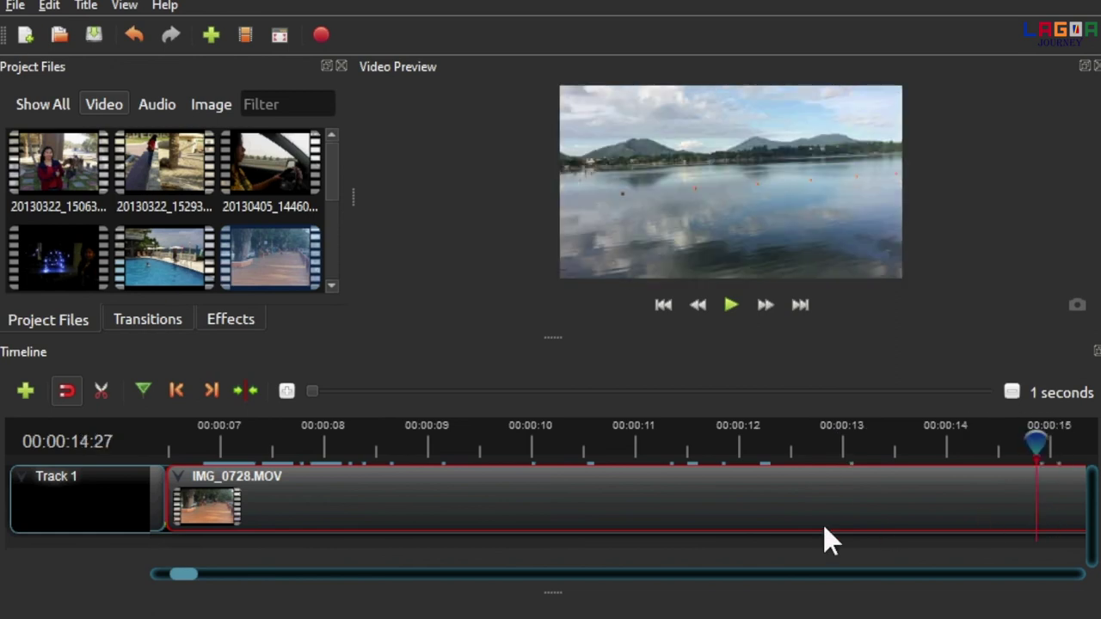
pyautogui.press('Left')
pyautogui.press('Left')
pyautogui.press('Left')
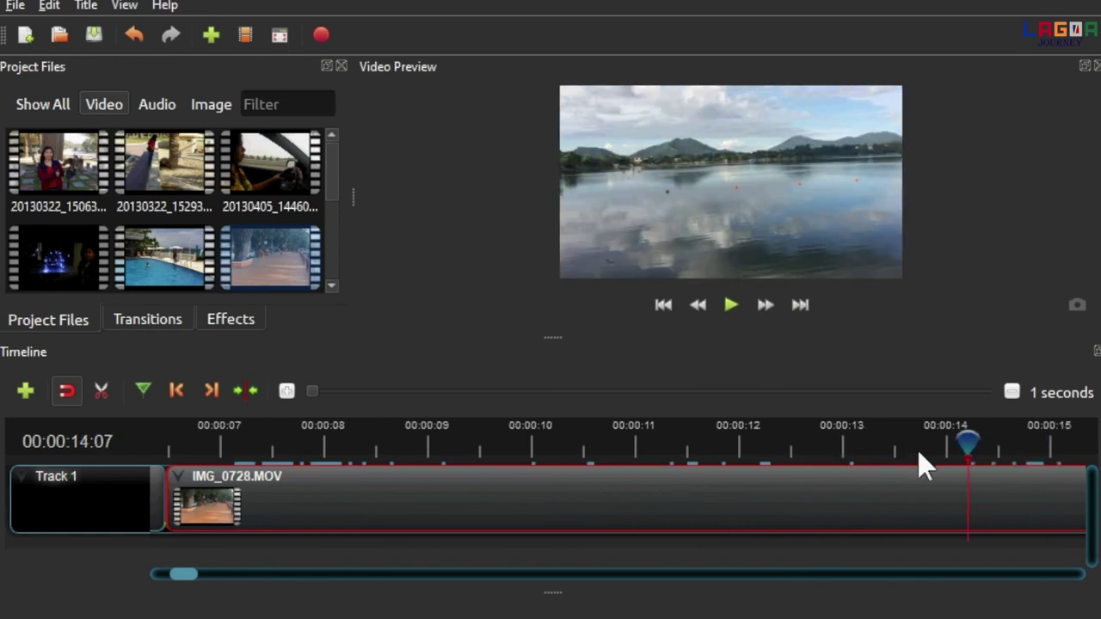
pyautogui.moveTo(964, 440); pyautogui.dragTo(536, 454)
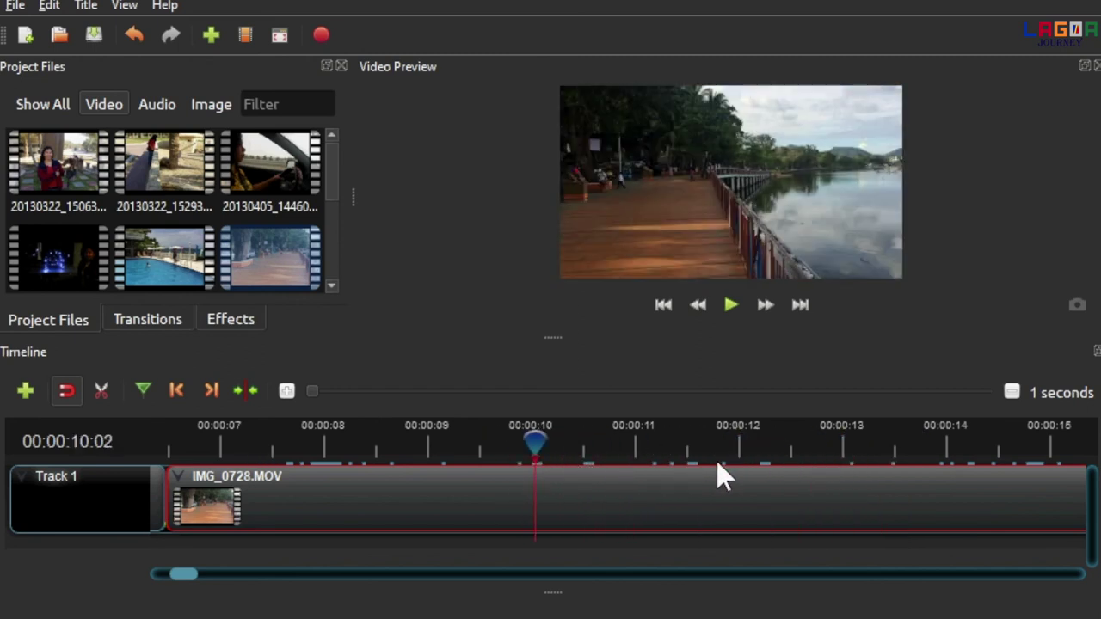
pyautogui.click(105, 386)
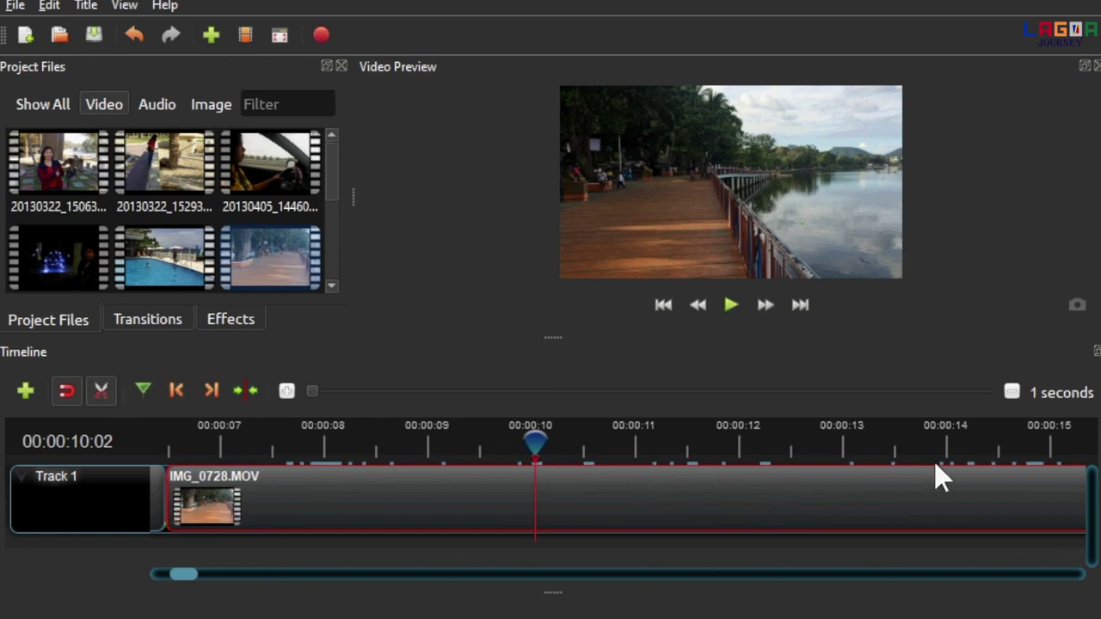
# Split IMG_0728.MOV, delete the unwanted piece, and slide the remaining clip left to close the gap
pyautogui.click(1024, 471)
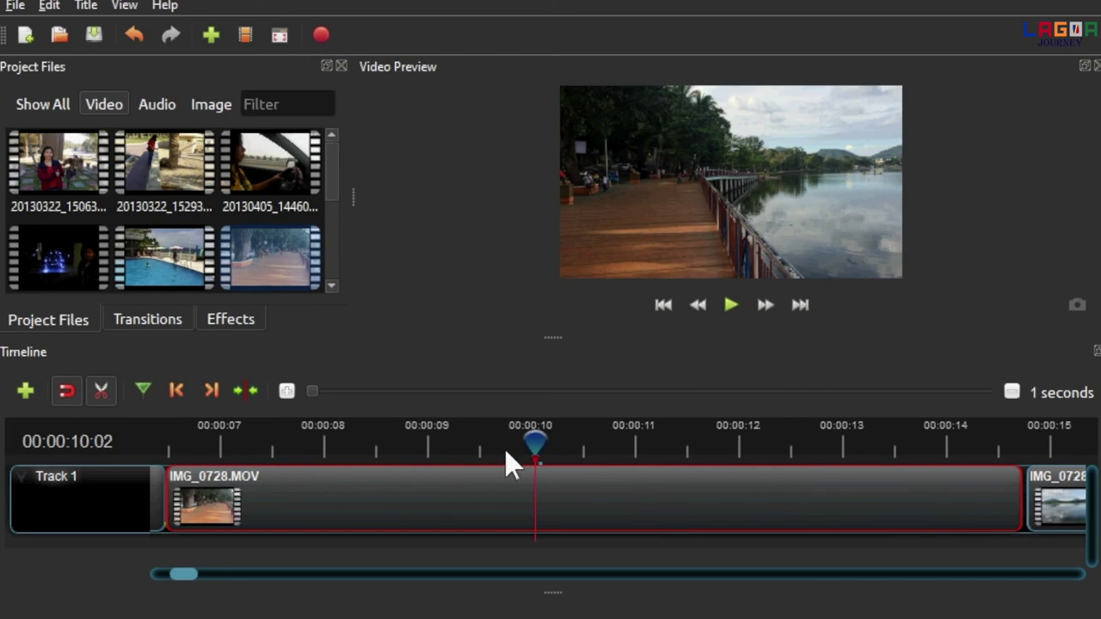
pyautogui.click(96, 383)
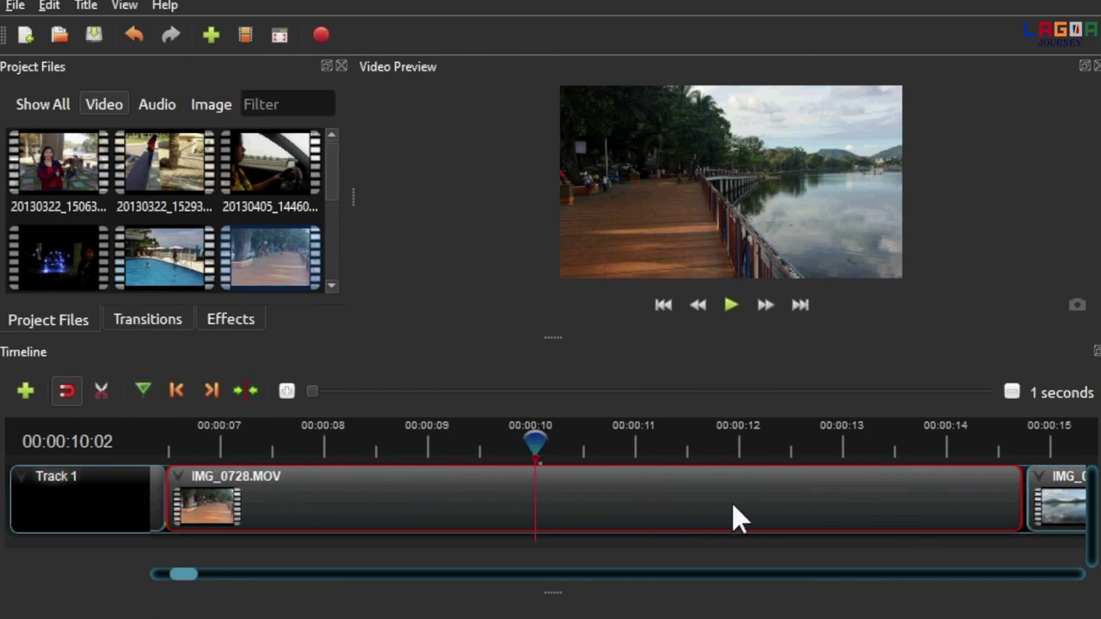
pyautogui.press('Delete')
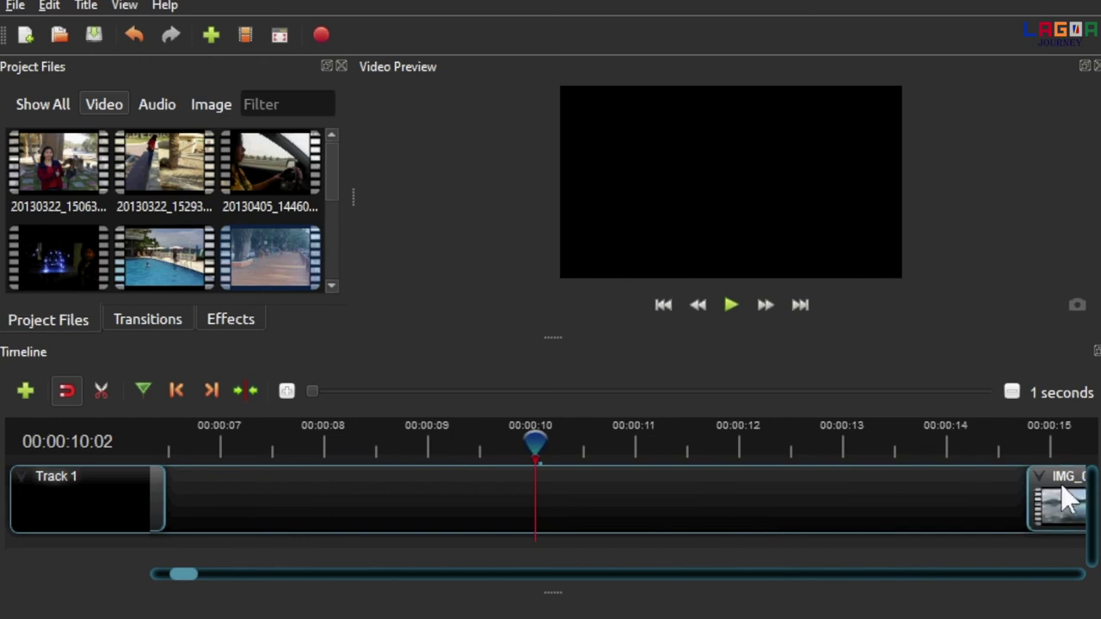
pyautogui.moveTo(1066, 484); pyautogui.dragTo(213, 521)
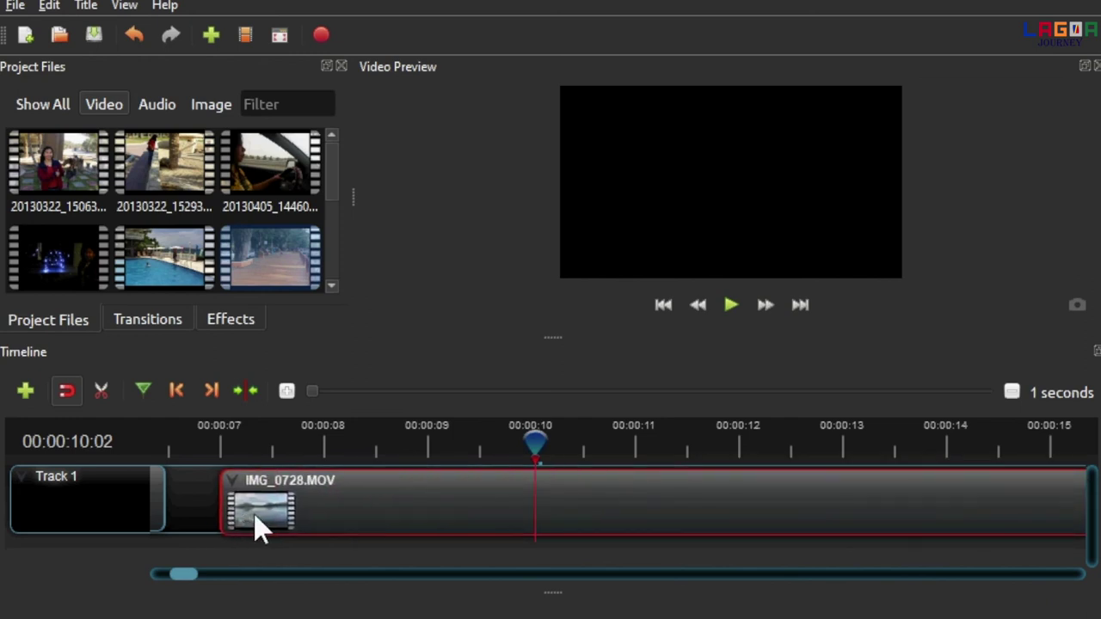
pyautogui.moveTo(184, 575); pyautogui.dragTo(177, 575)
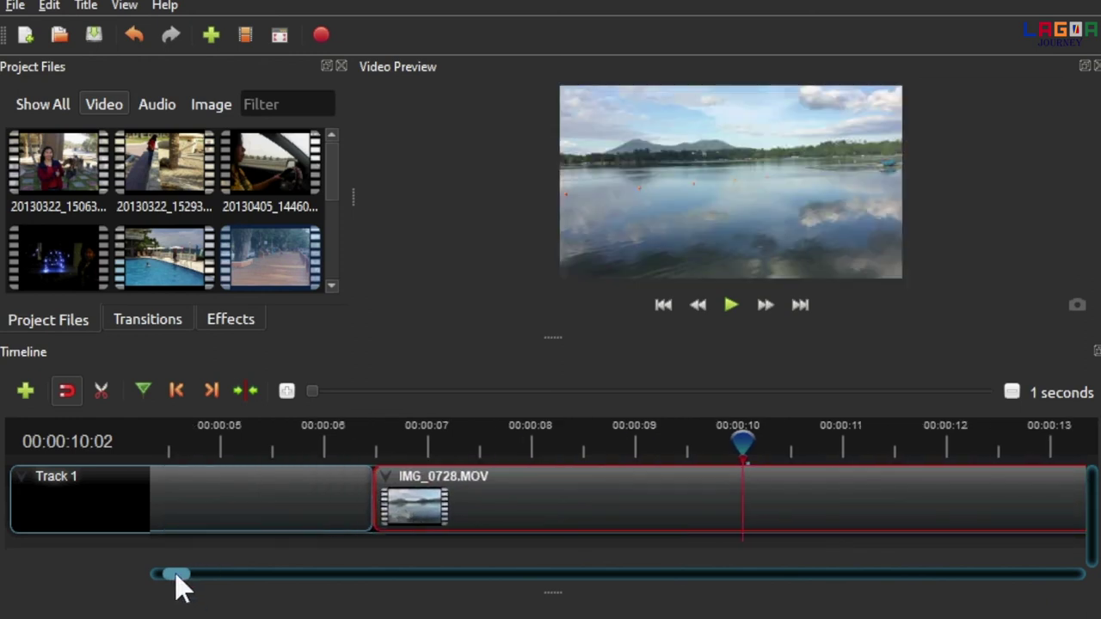
# Cut the clip at 12 seconds and delete the trailing piece
pyautogui.click(341, 436)
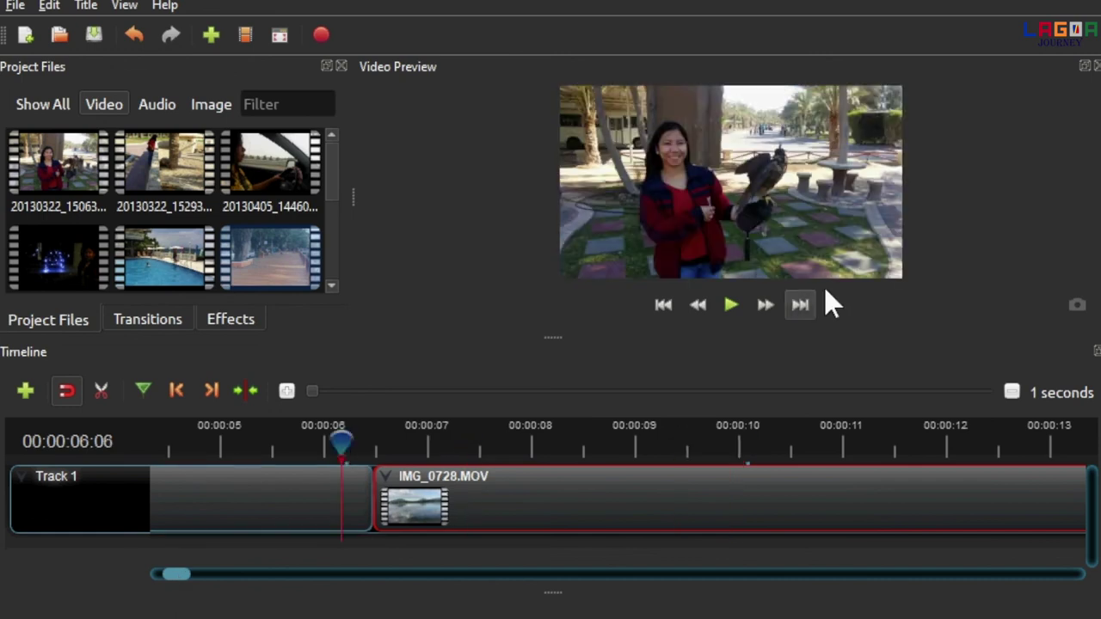
pyautogui.click(730, 307)
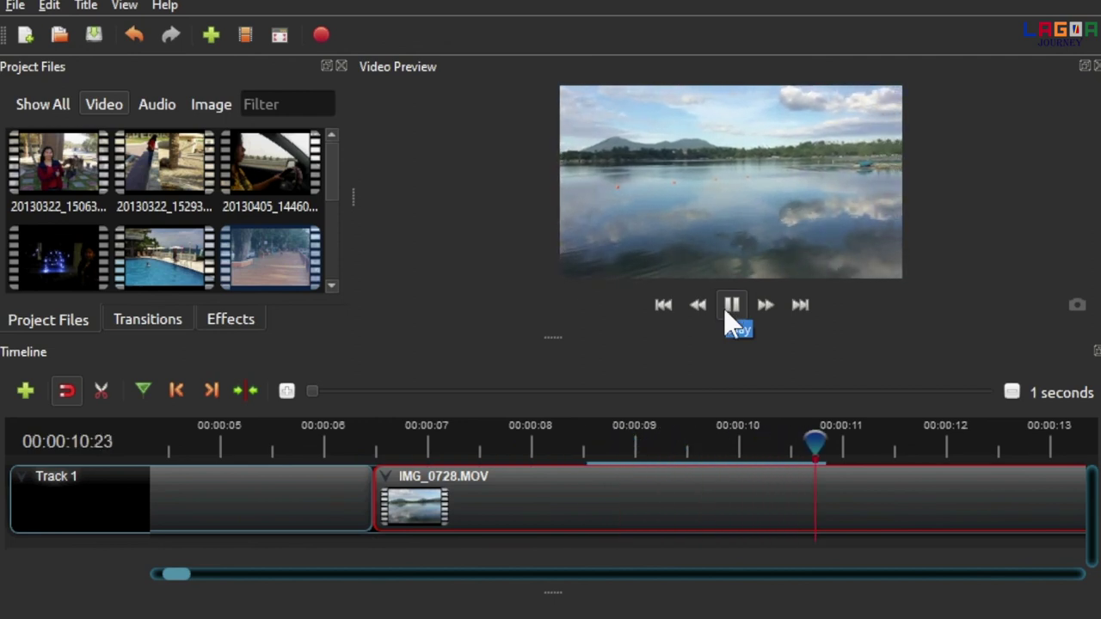
pyautogui.click(725, 311)
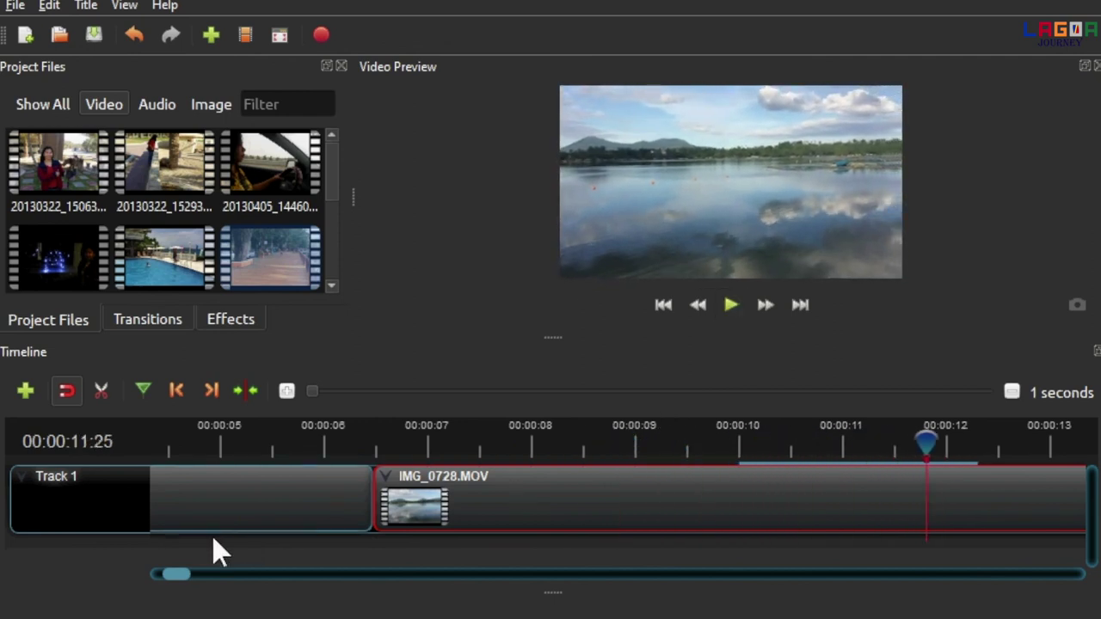
pyautogui.moveTo(173, 569); pyautogui.dragTo(192, 575)
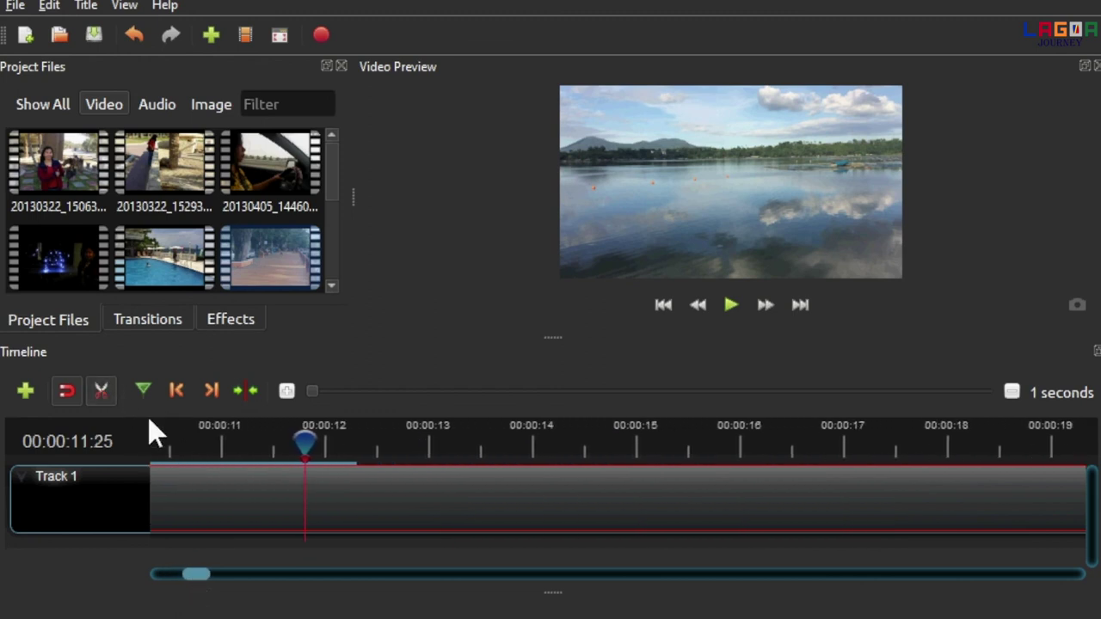
pyautogui.click(307, 473)
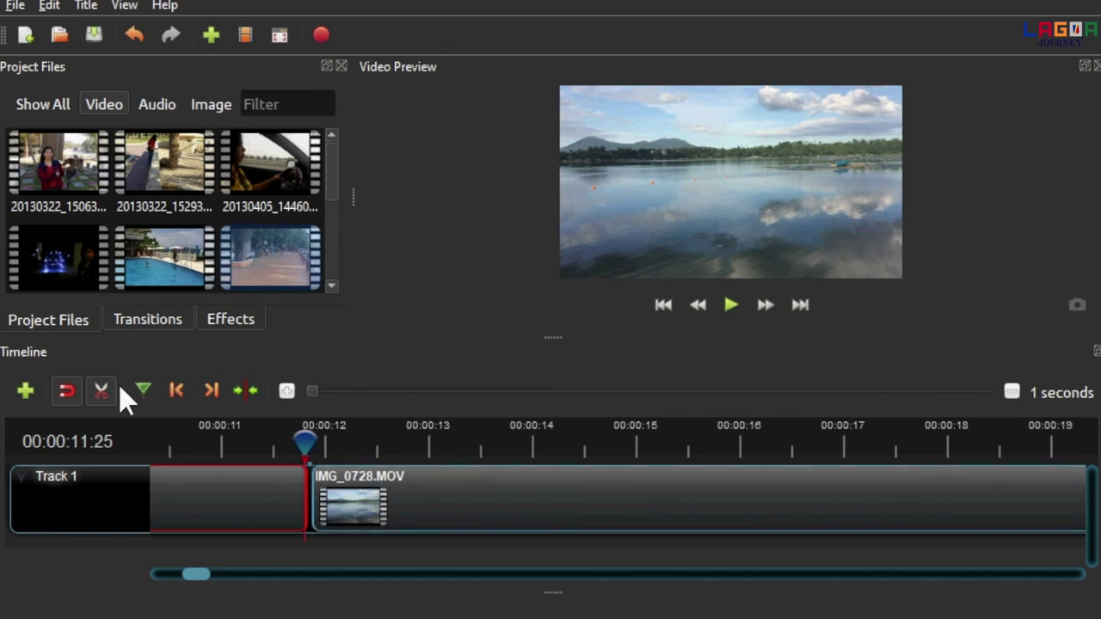
pyautogui.click(579, 493)
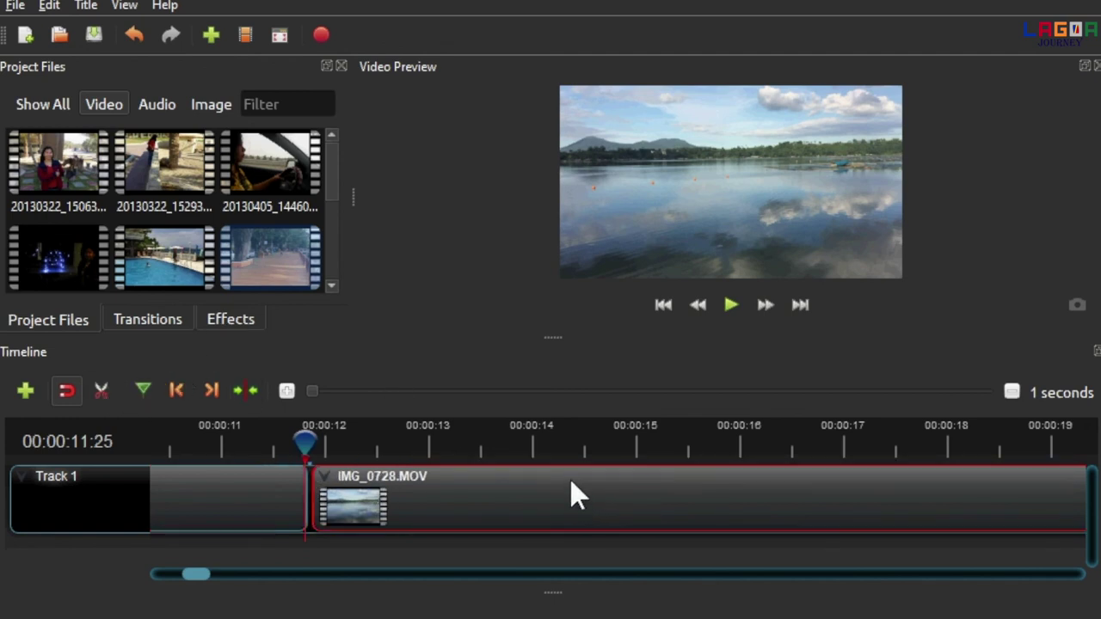
pyautogui.press('Delete')
pyautogui.moveTo(201, 578); pyautogui.dragTo(161, 581)
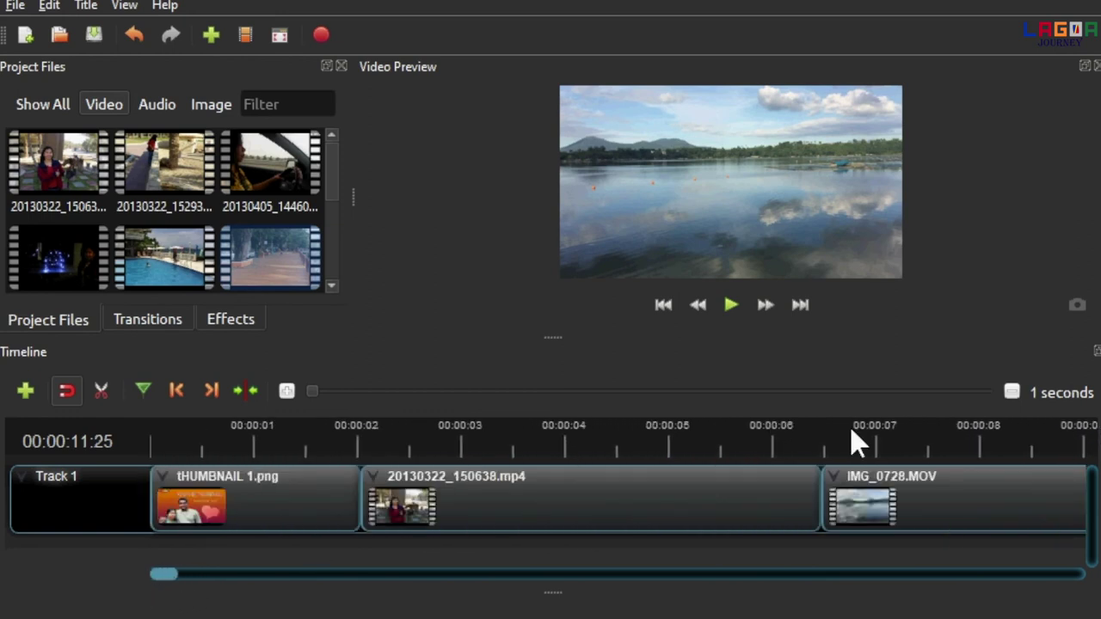
# Add Track 2 and place the LAGOAjourney.png logo at its start
pyautogui.moveTo(558, 338); pyautogui.dragTo(552, 294)
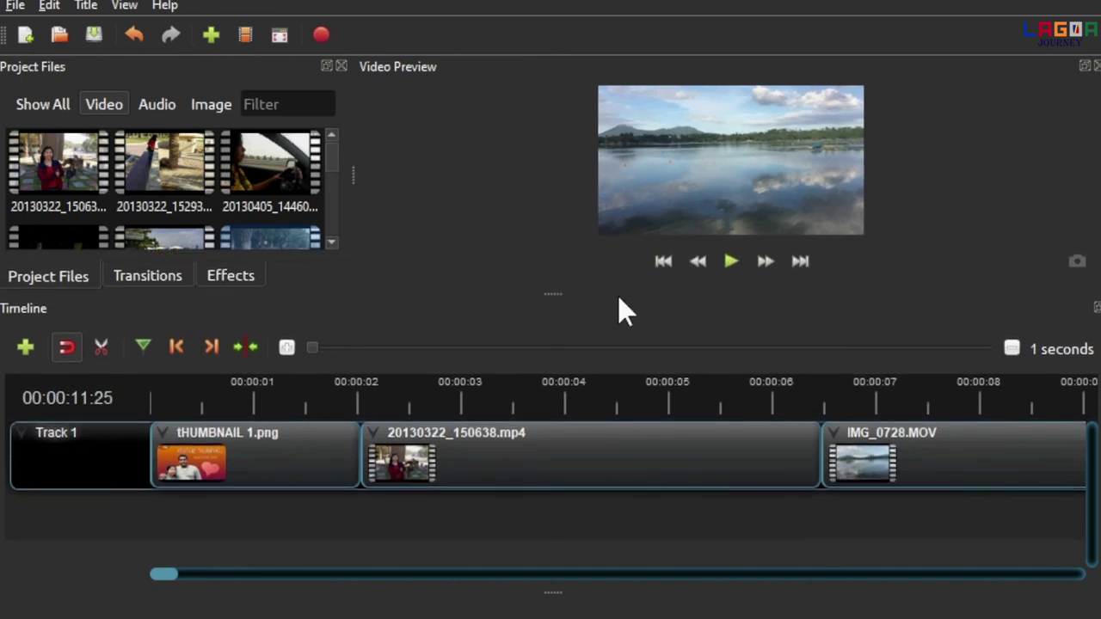
pyautogui.click(156, 400)
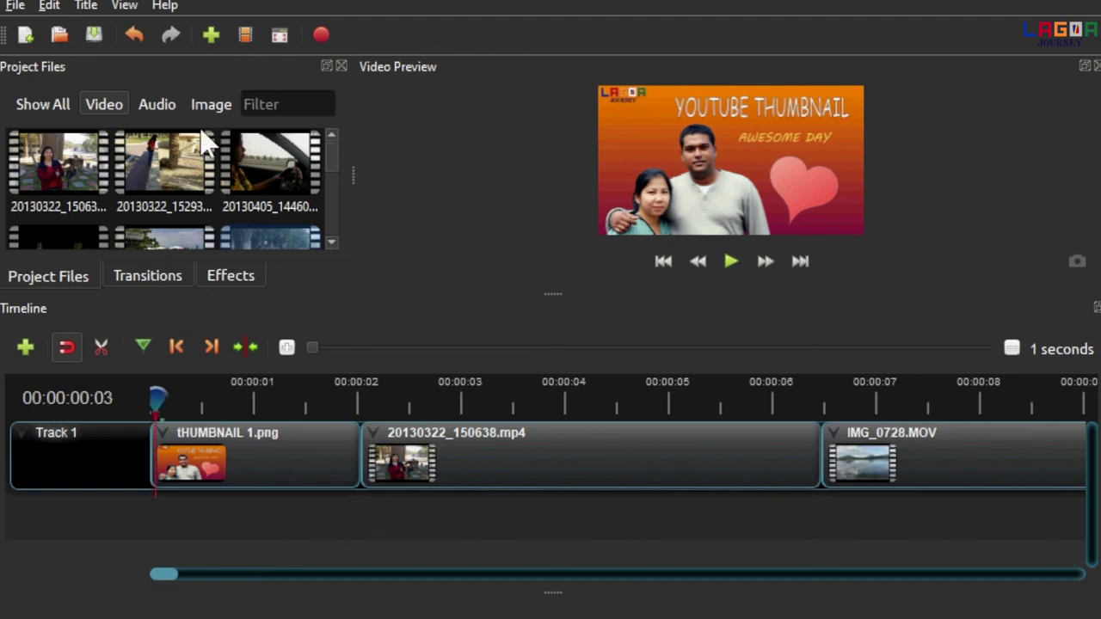
pyautogui.click(15, 345)
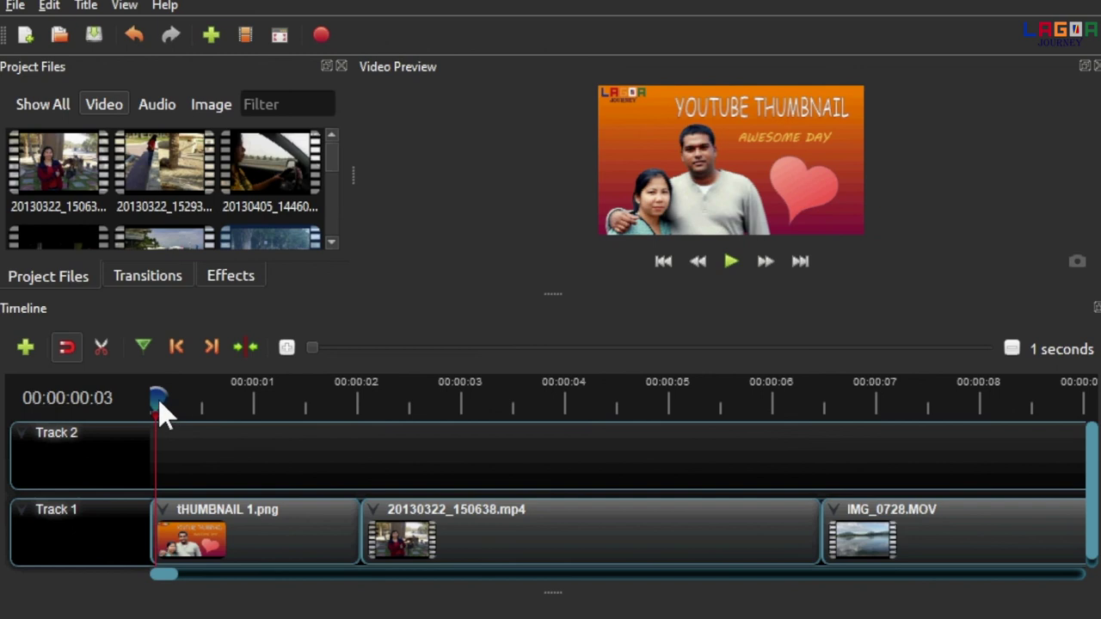
pyautogui.moveTo(155, 398); pyautogui.dragTo(150, 395)
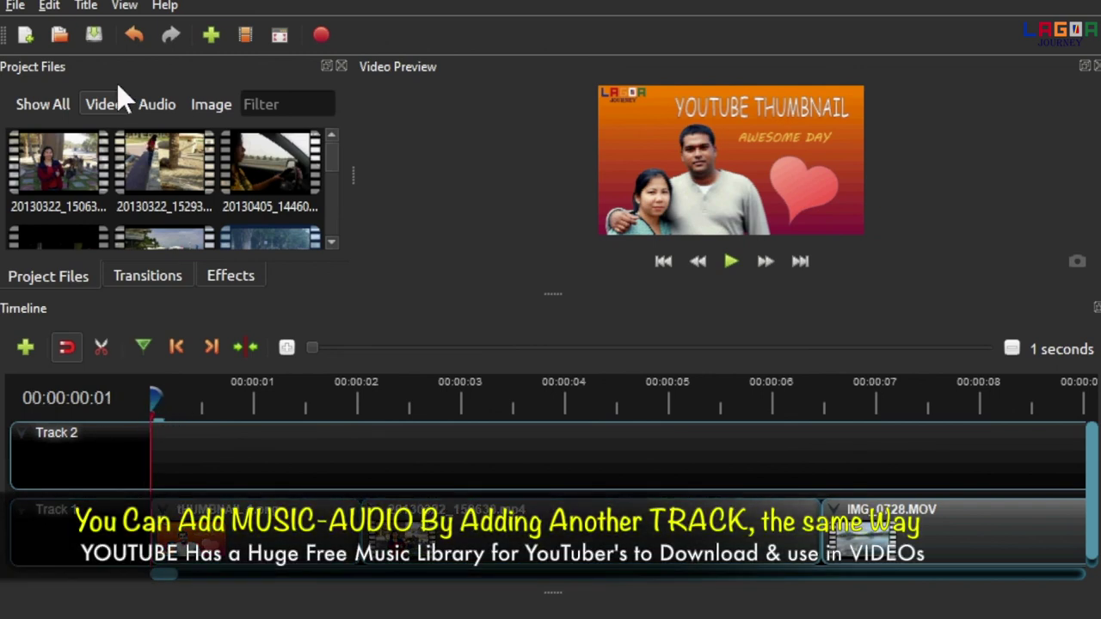
pyautogui.click(207, 104)
pyautogui.click(170, 240)
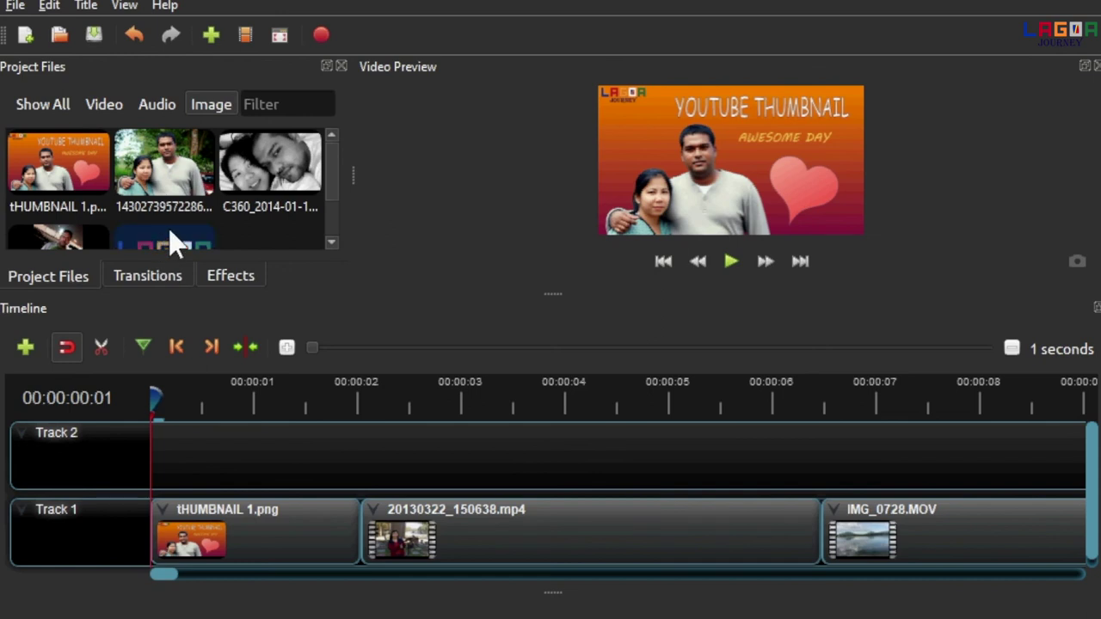
pyautogui.moveTo(199, 342); pyautogui.dragTo(138, 446)
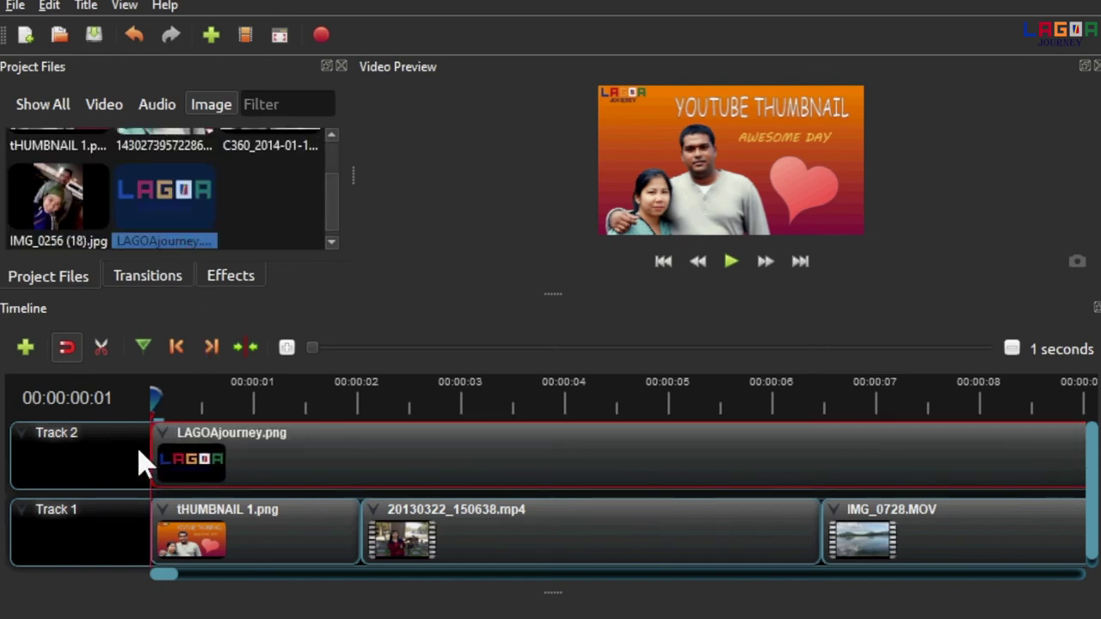
pyautogui.rightClick(228, 448)
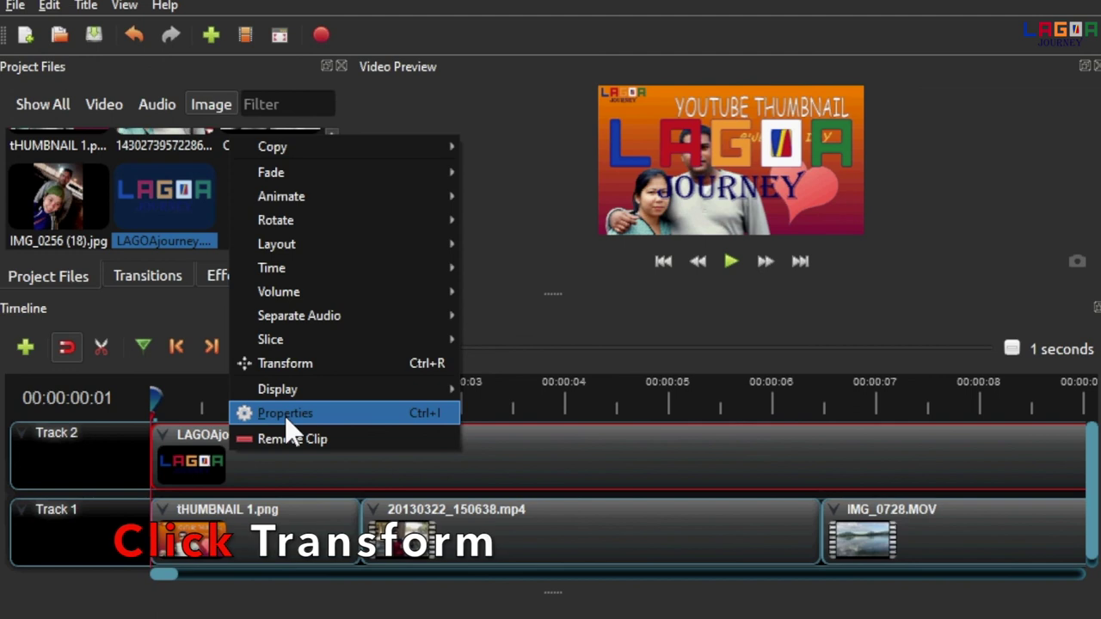
# Transform the LAGOA logo into a small bottom-right watermark and play the project to check it
pyautogui.click(291, 366)
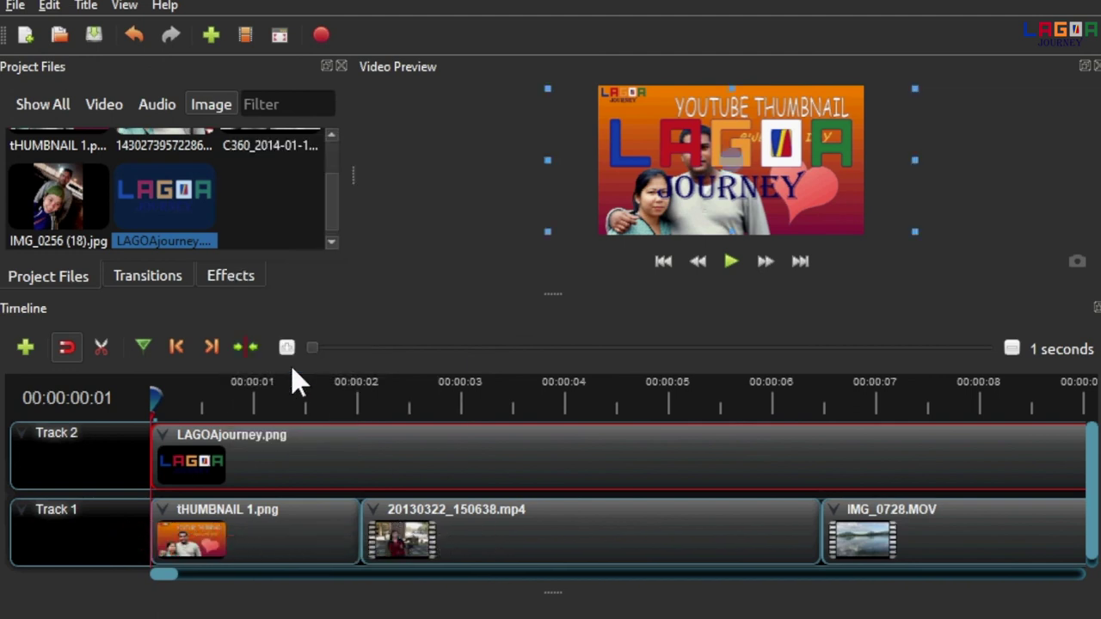
pyautogui.moveTo(915, 229)
pyautogui.mouseDown()
pyautogui.moveTo(796, 220)
pyautogui.moveTo(768, 183)
pyautogui.moveTo(840, 233)
pyautogui.mouseUp()
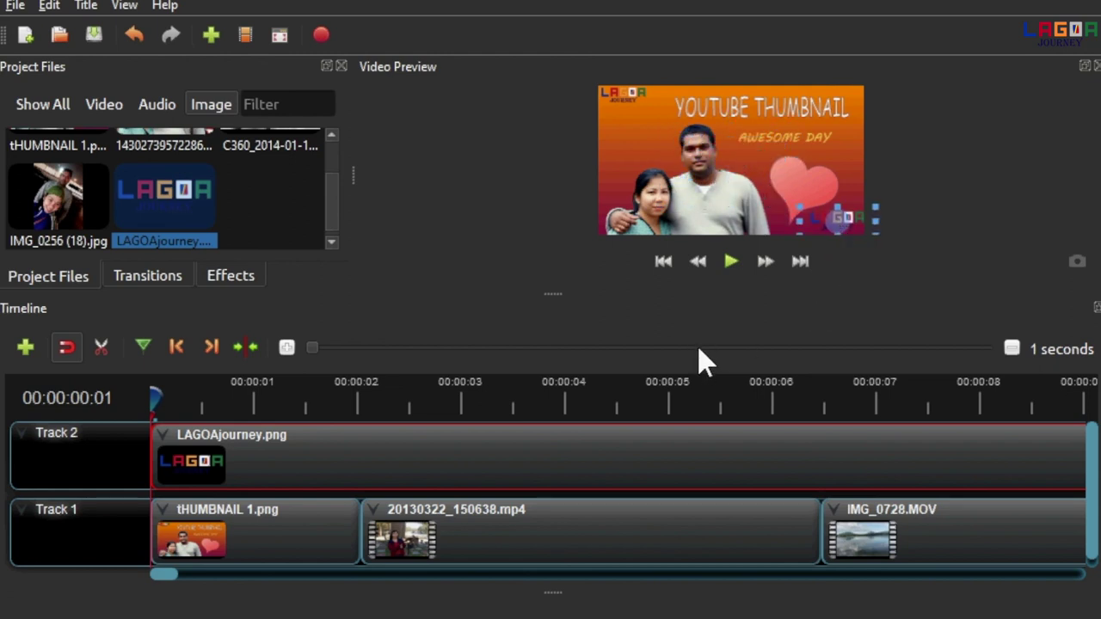
pyautogui.click(731, 262)
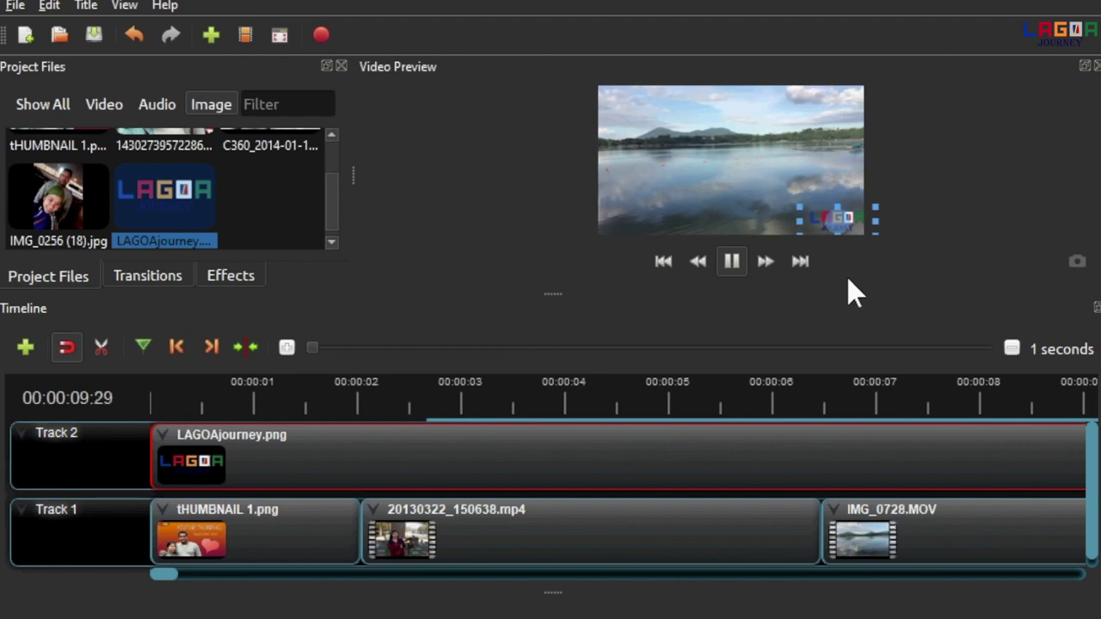
pyautogui.click(731, 262)
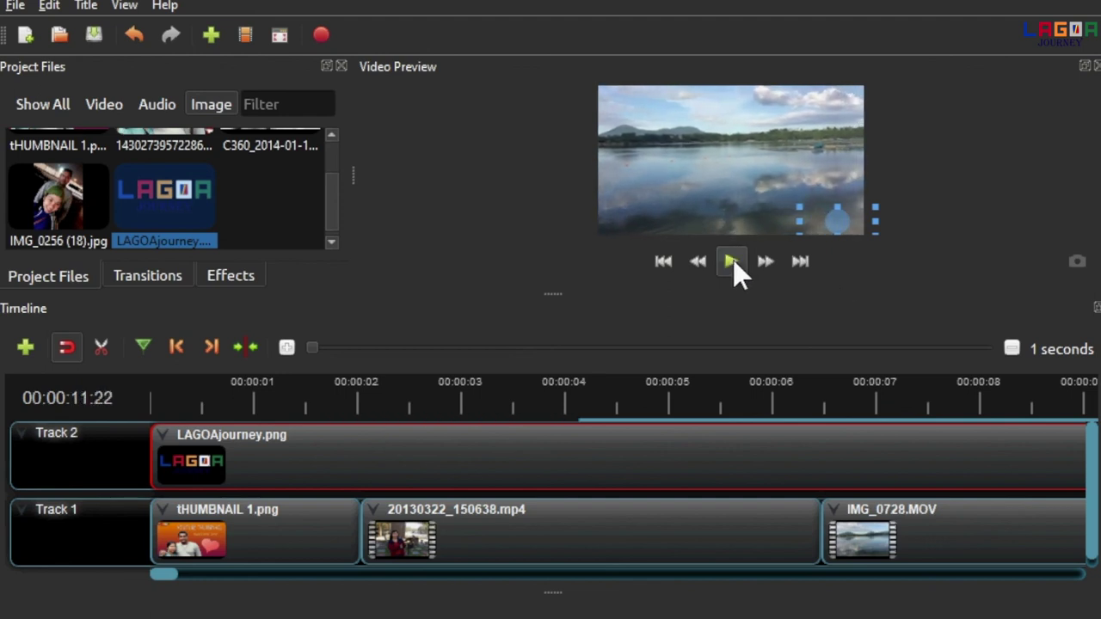
pyautogui.click(15, 6)
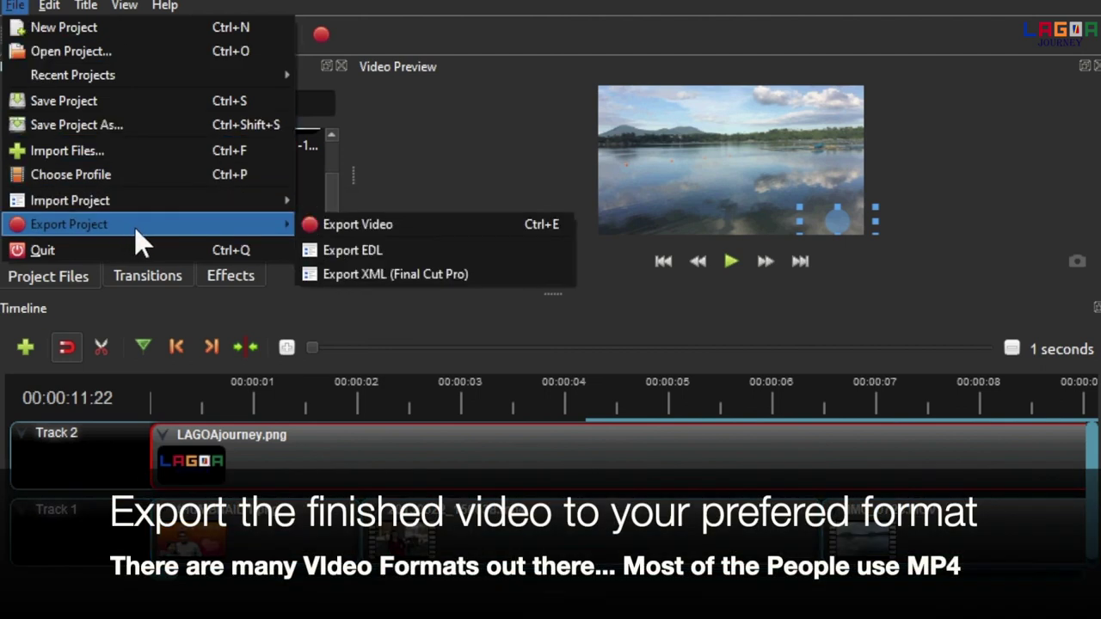
# Make a new 'Demo project' folder on the Desktop the export destination
pyautogui.click(340, 226)
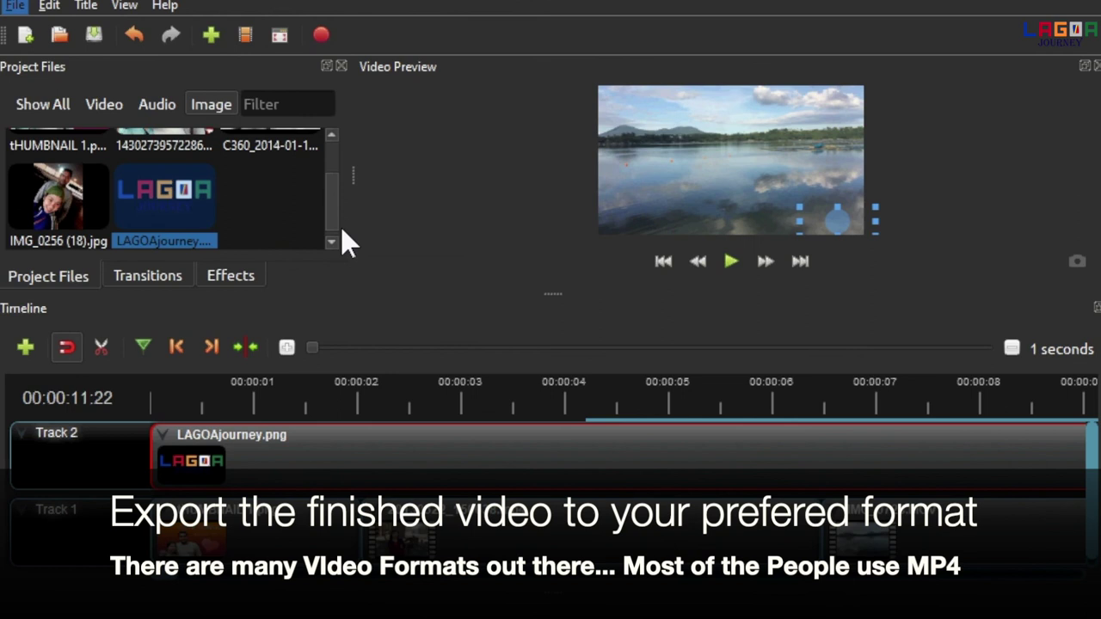
pyautogui.click(776, 144)
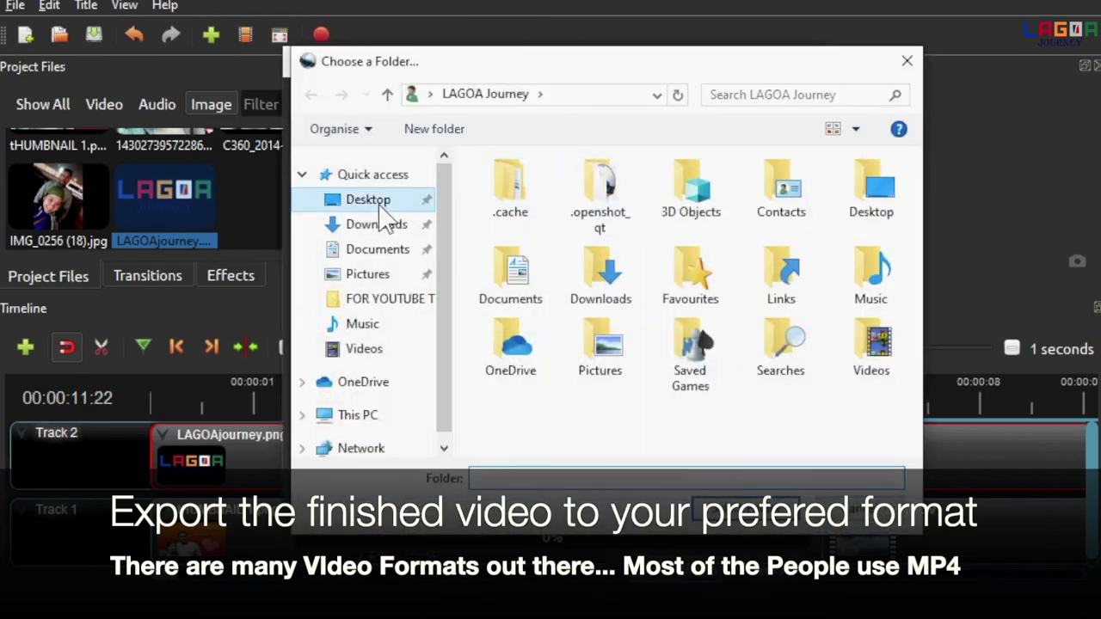
pyautogui.click(379, 205)
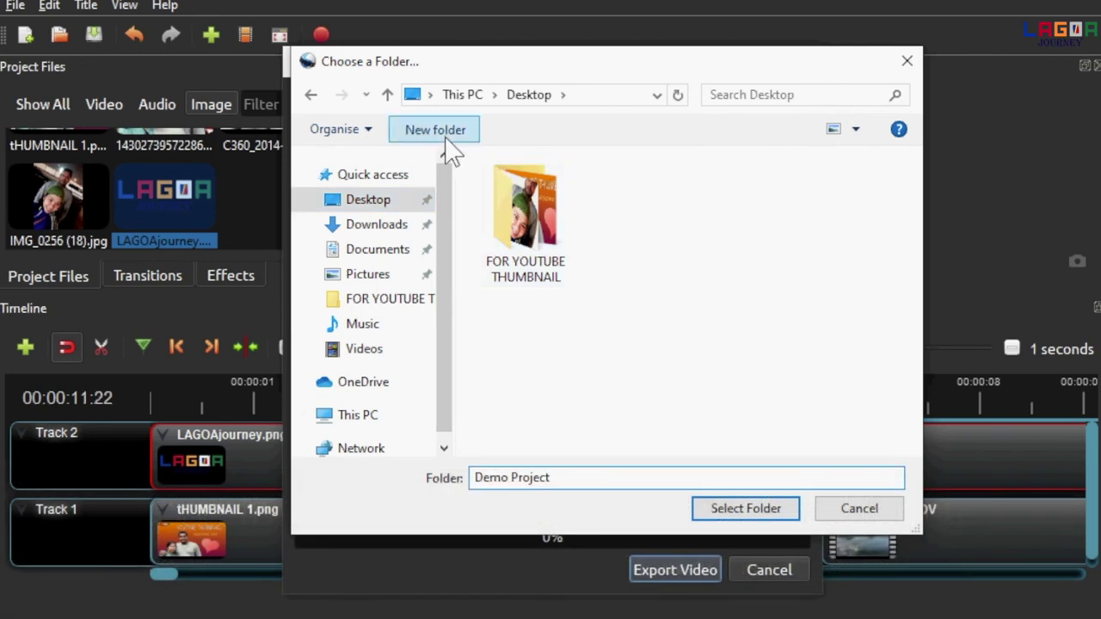
pyautogui.click(444, 140)
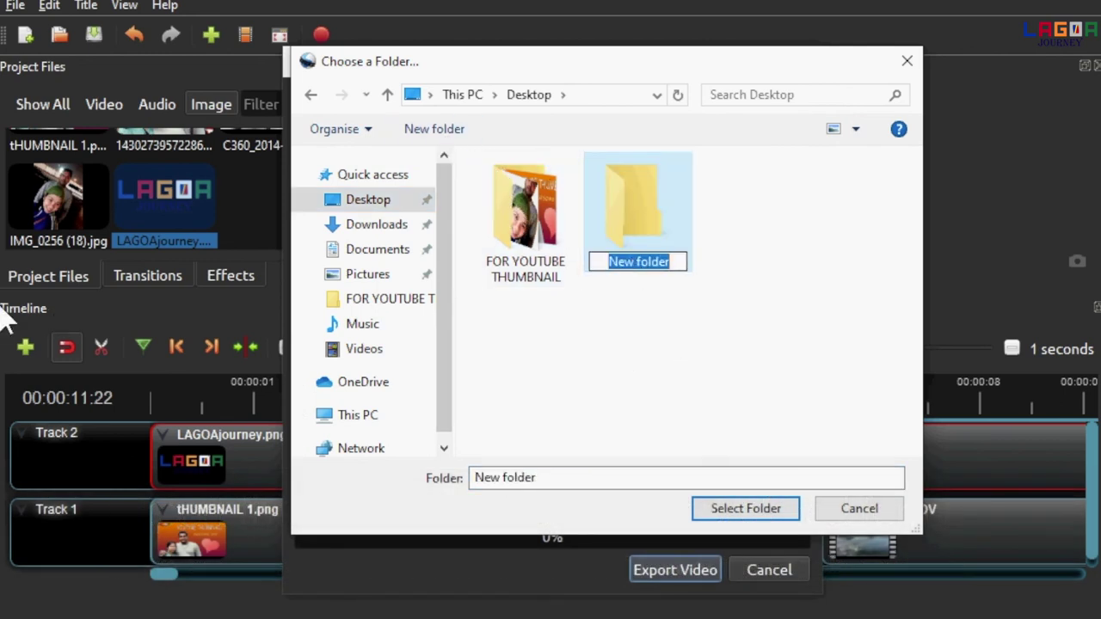
pyautogui.write('Demo ')
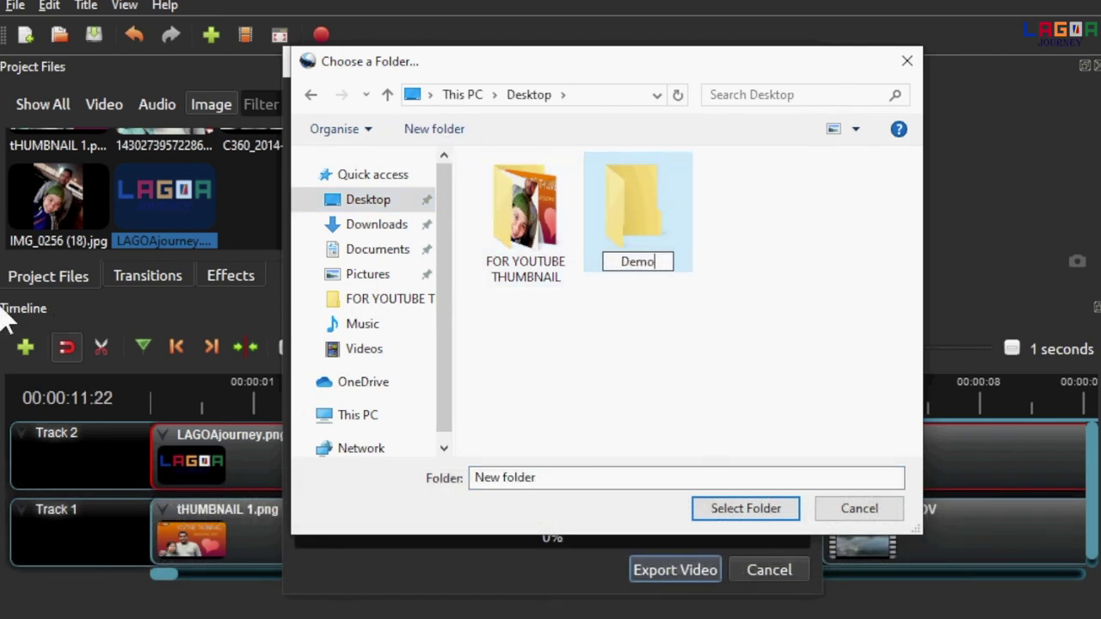
pyautogui.write('project')
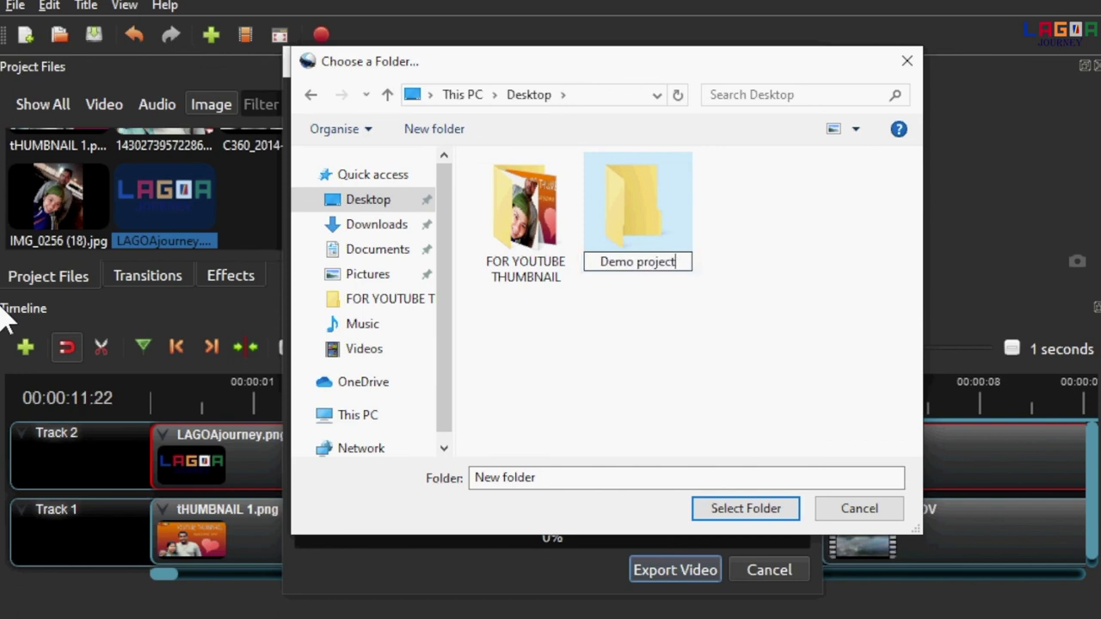
pyautogui.doubleClick(651, 216)
pyautogui.click(760, 512)
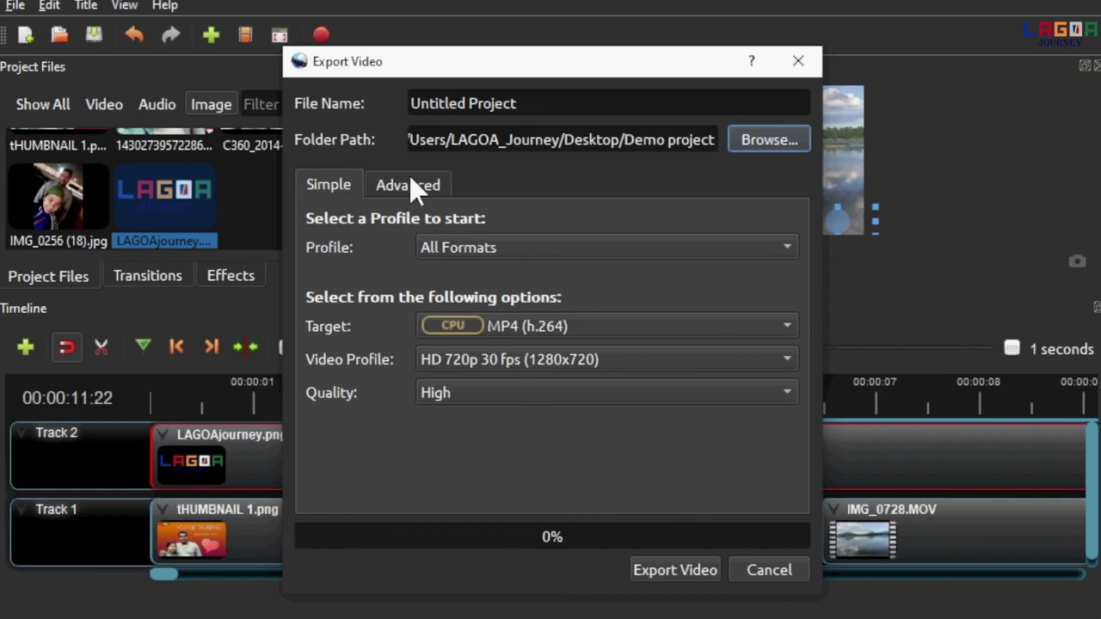
# Name the export demo-project and choose the HD 1080p 25 fps video profile
pyautogui.moveTo(545, 106); pyautogui.dragTo(378, 107)
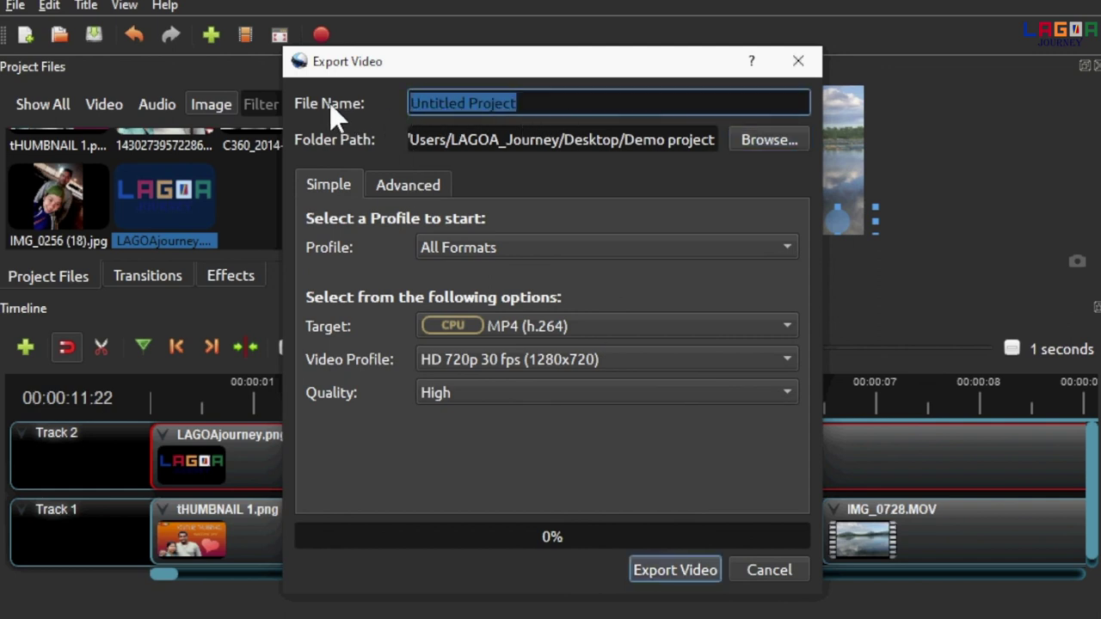
pyautogui.write('demo-proje')
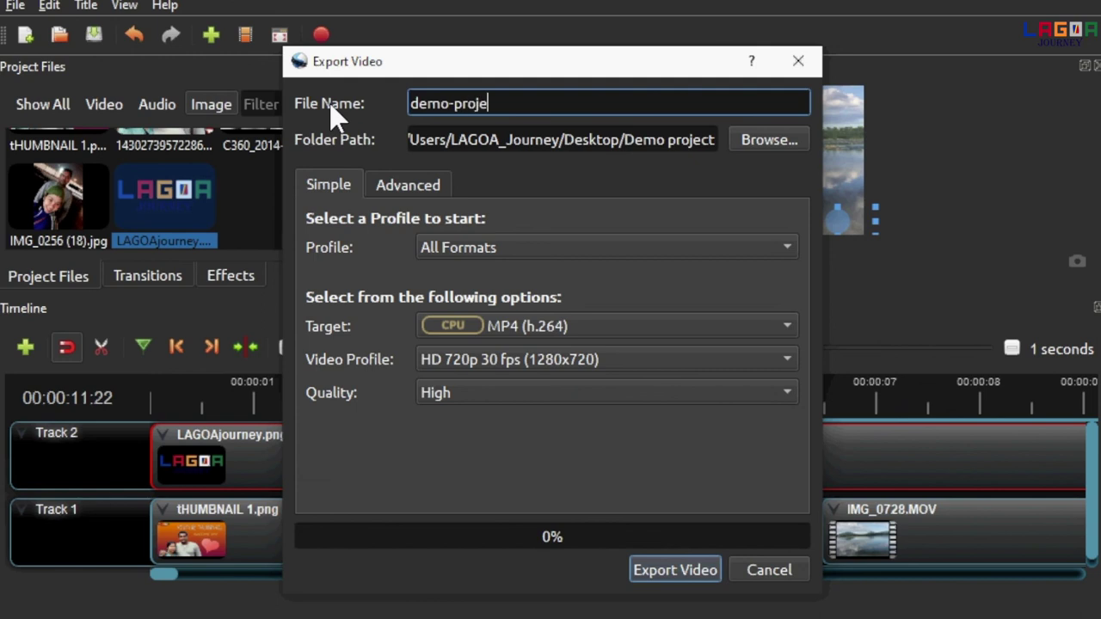
pyautogui.write('ct')
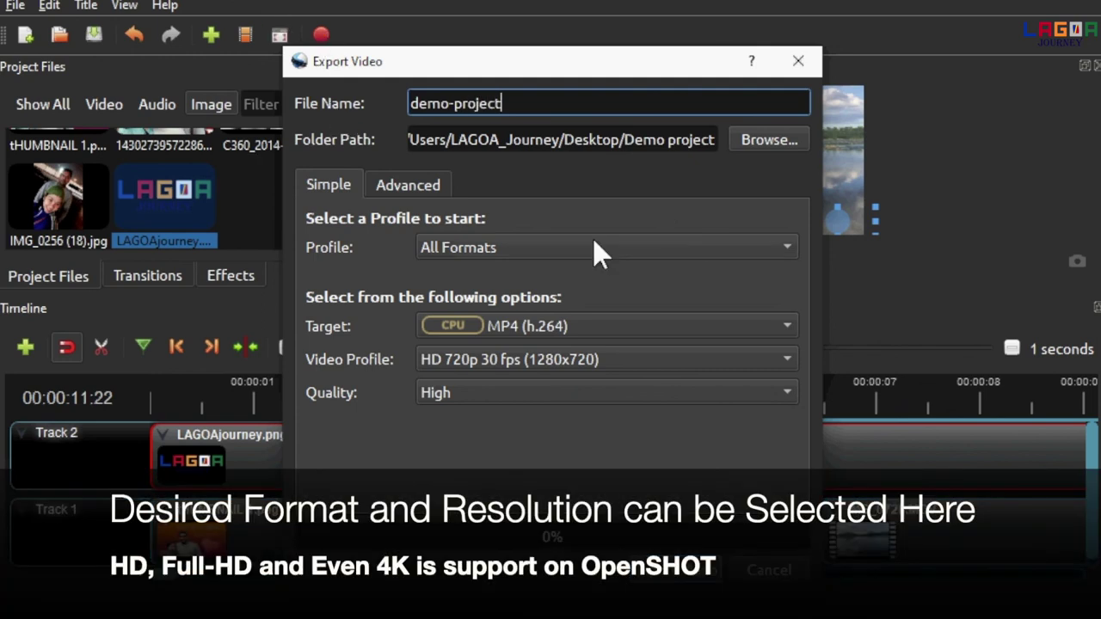
pyautogui.click(490, 254)
pyautogui.click(486, 249)
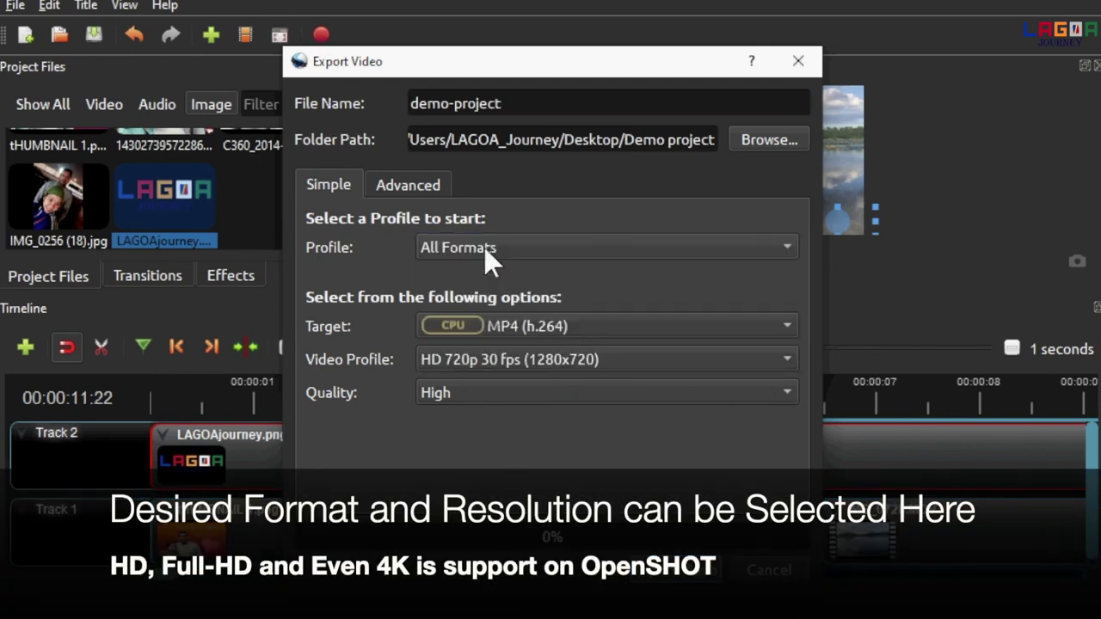
pyautogui.click(520, 360)
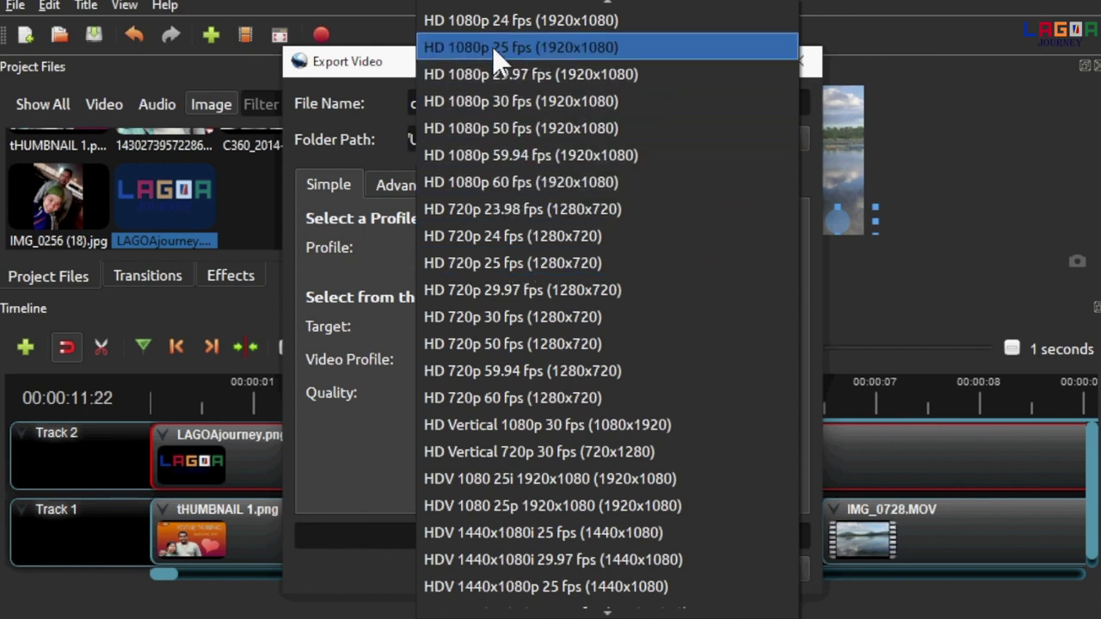
pyautogui.click(571, 47)
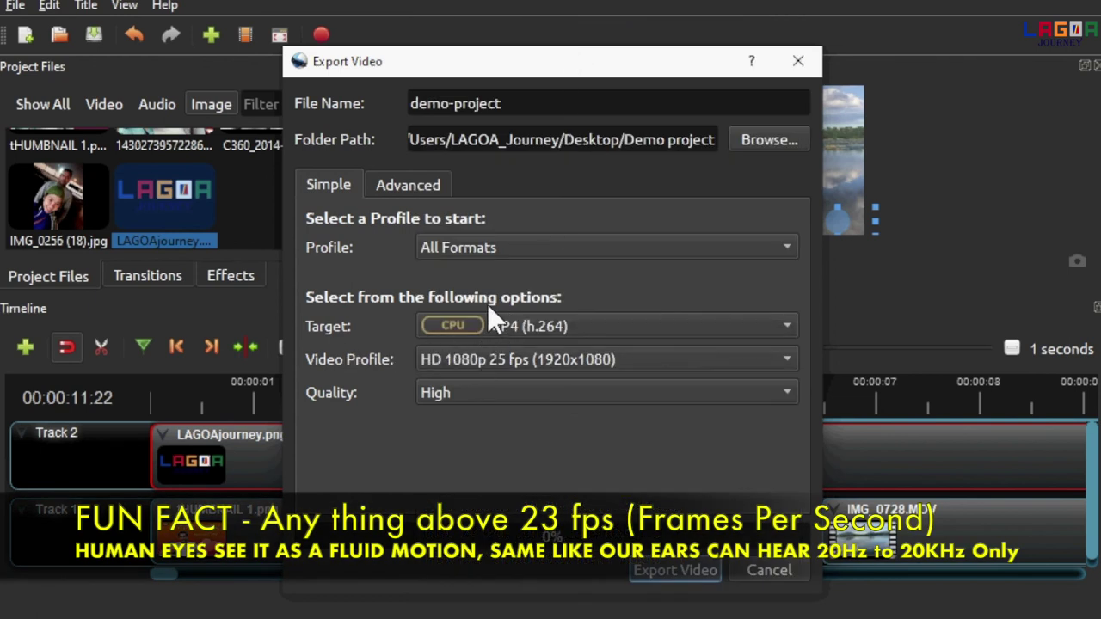
# Review the advanced video and audio settings, then export the MP4 to 100%
pyautogui.click(398, 182)
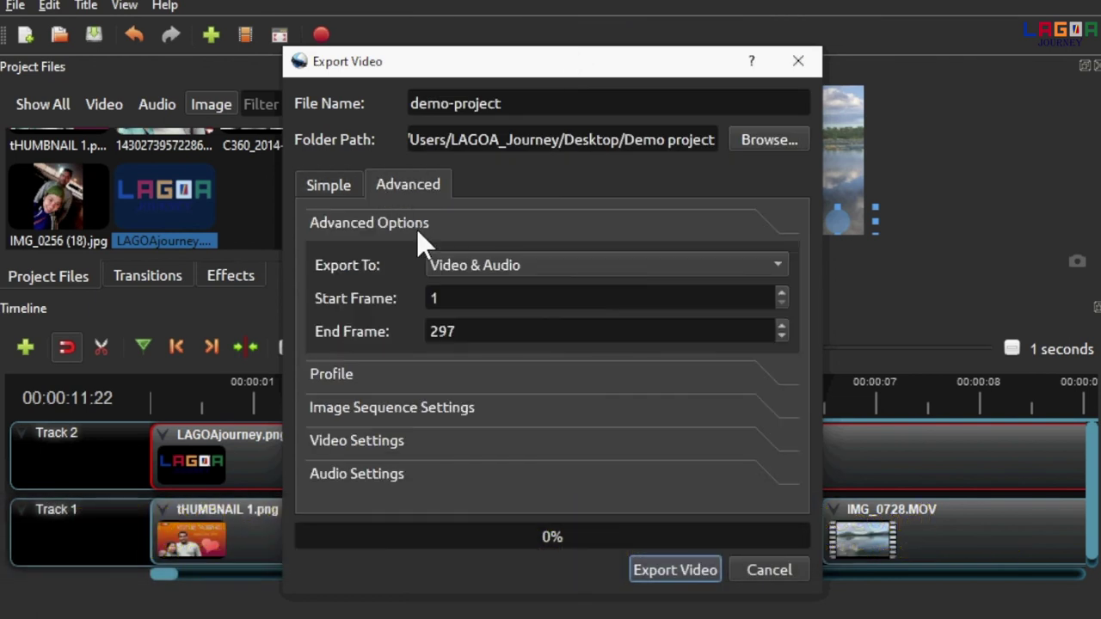
pyautogui.click(371, 442)
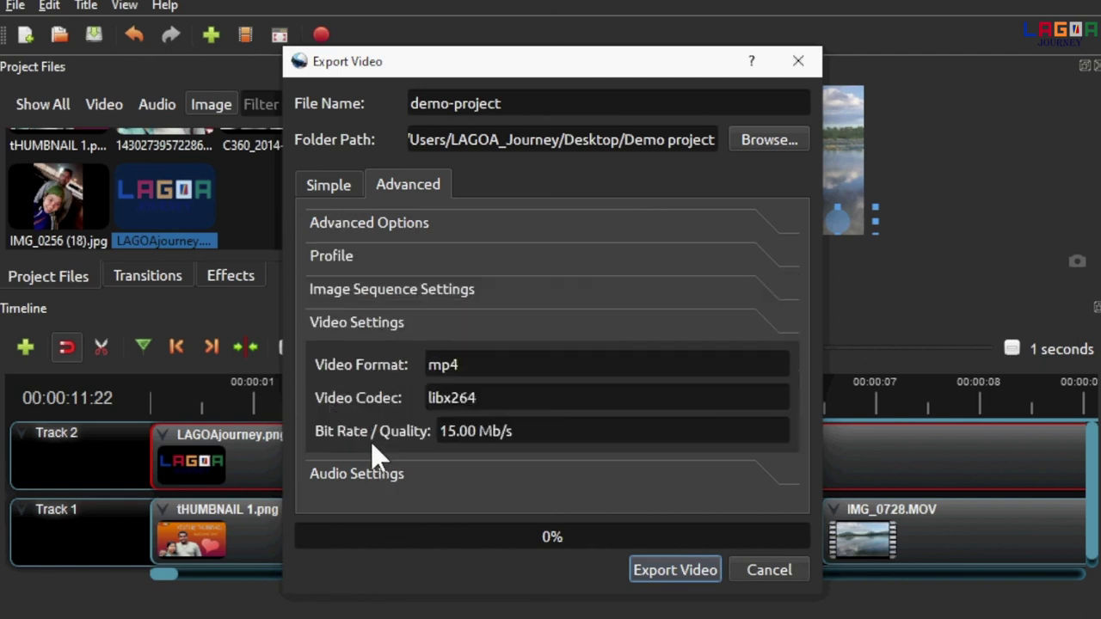
pyautogui.click(356, 476)
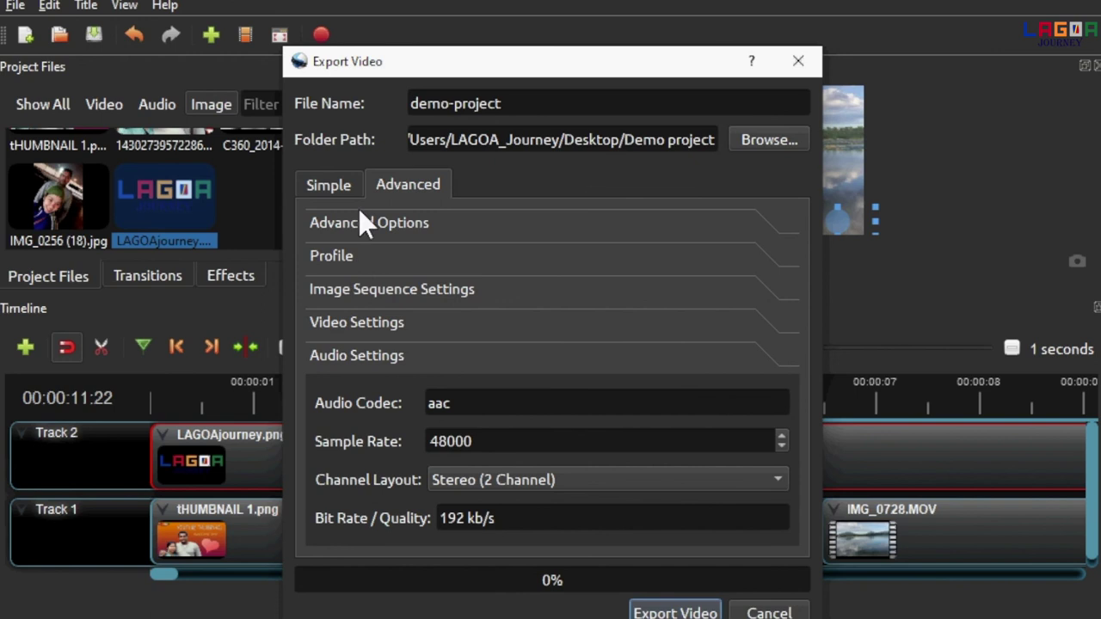
pyautogui.click(322, 183)
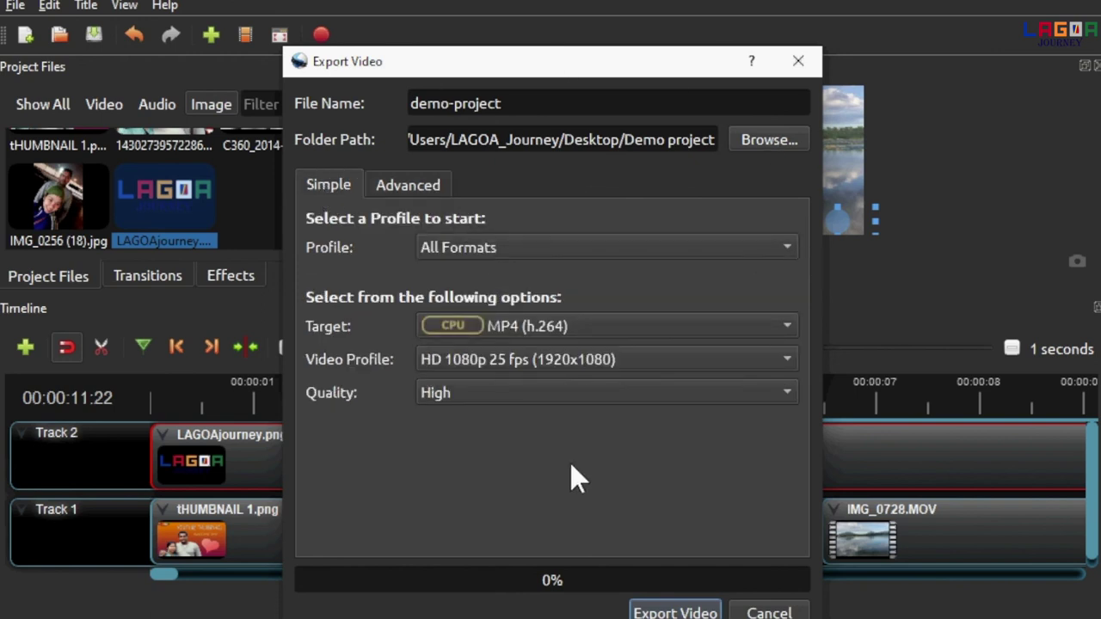
pyautogui.click(663, 607)
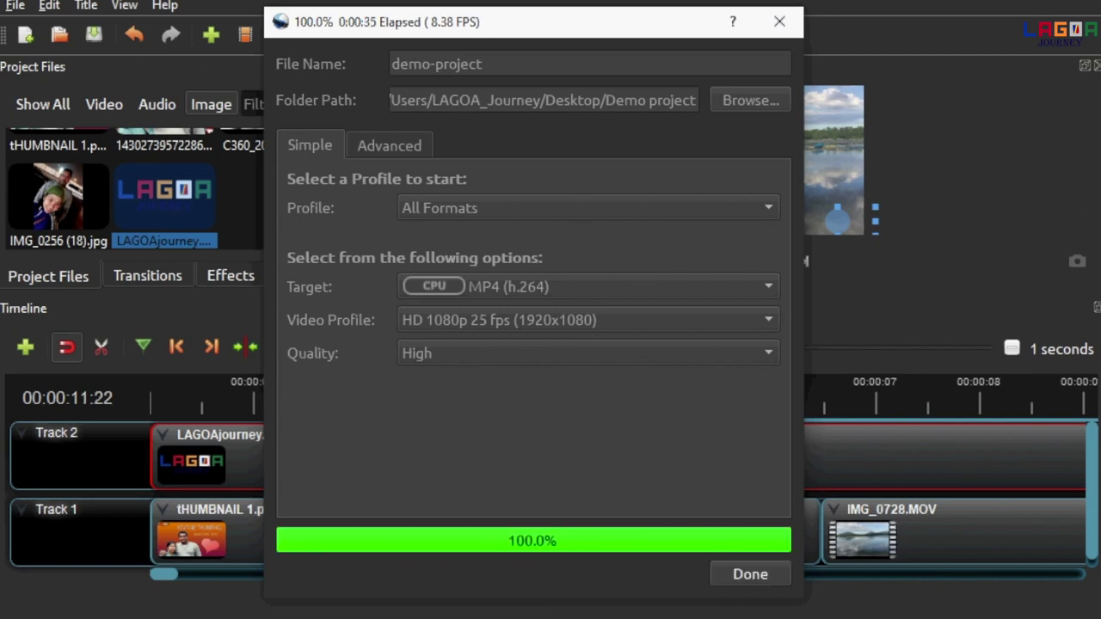
pyautogui.click(755, 574)
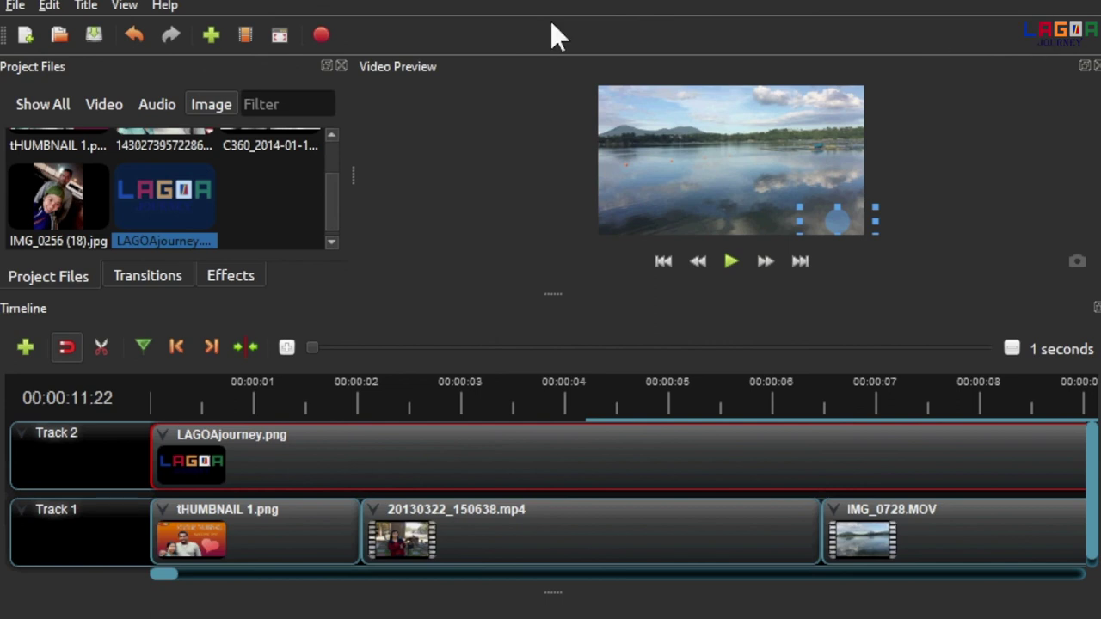
# Quit OpenShot, answer the unsaved-changes prompt, and open the Demo project folder
pyautogui.click(125, 6)
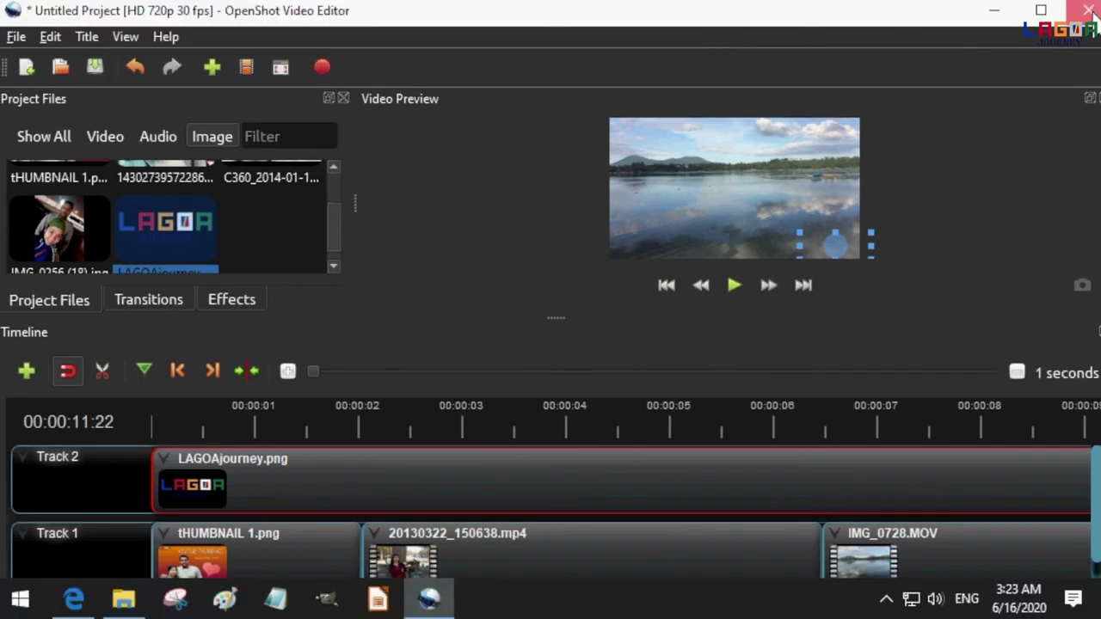
pyautogui.click(1088, 10)
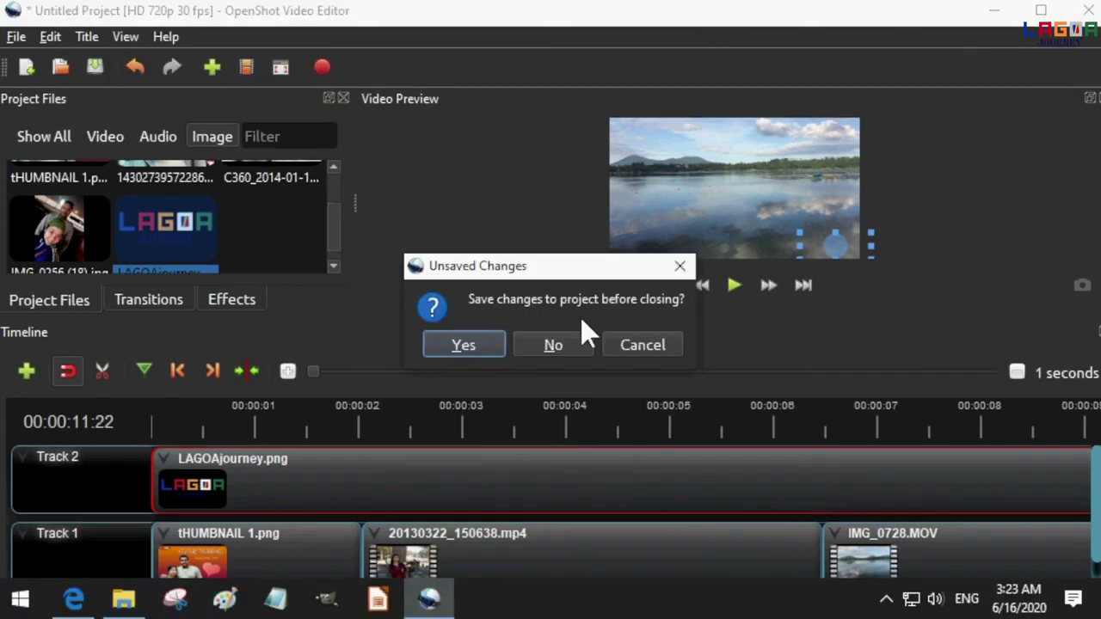
pyautogui.click(566, 344)
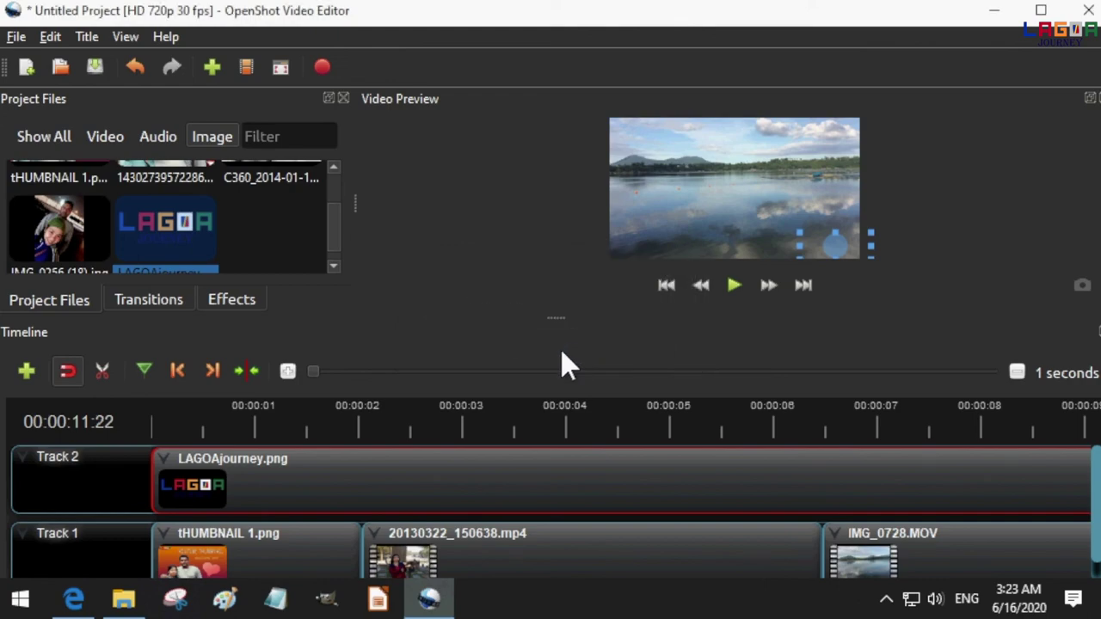
pyautogui.doubleClick(25, 284)
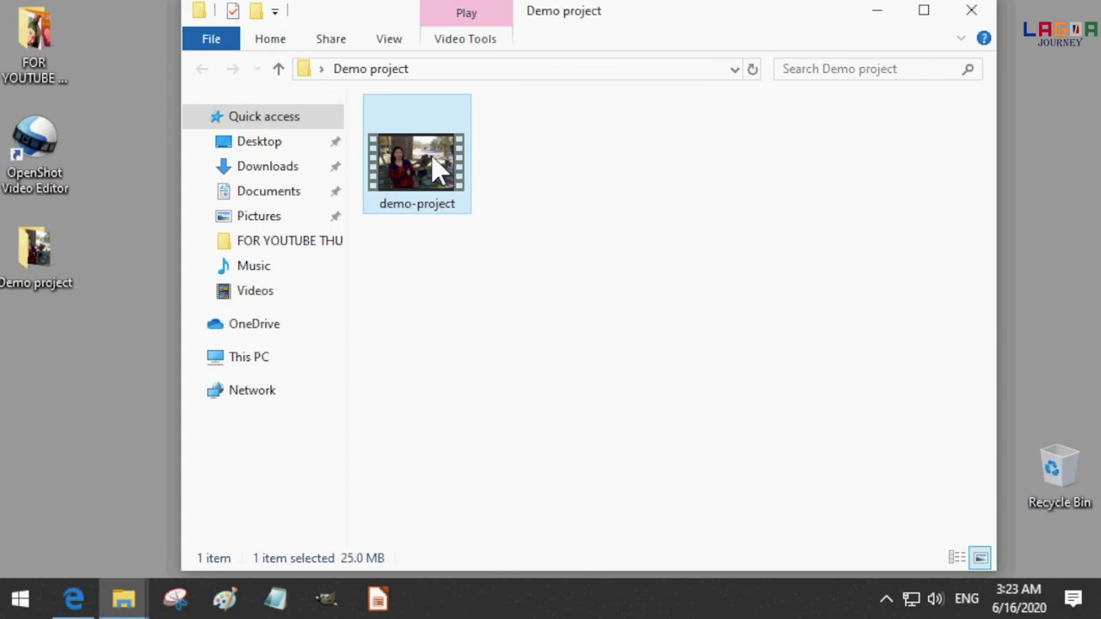
# Play the exported demo-project video, close the player, and return to YouTube
pyautogui.doubleClick(437, 166)
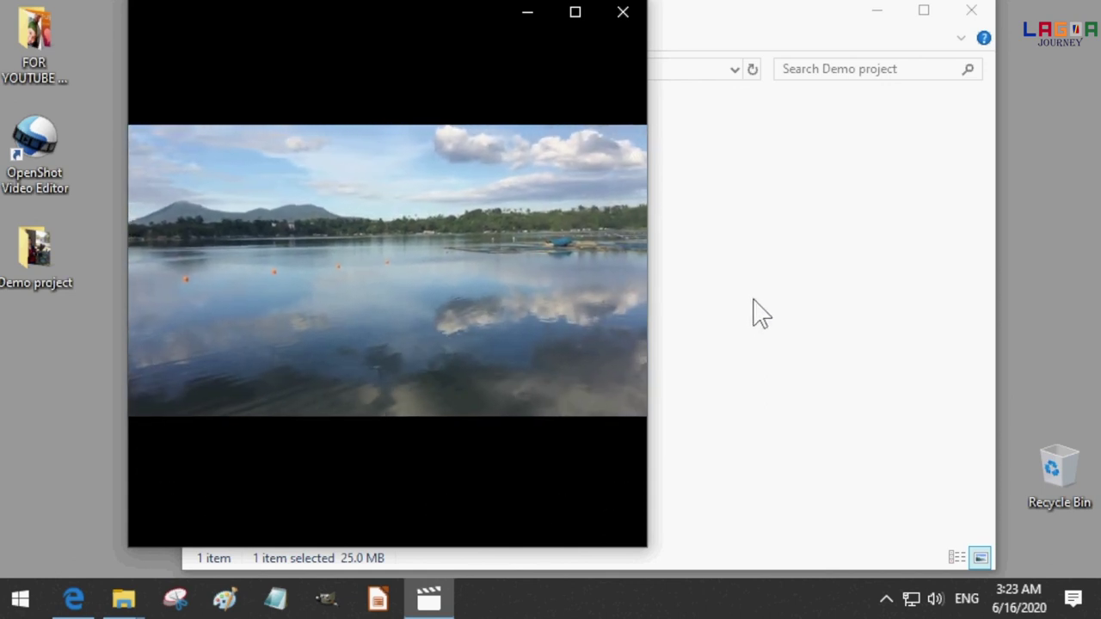
pyautogui.click(620, 14)
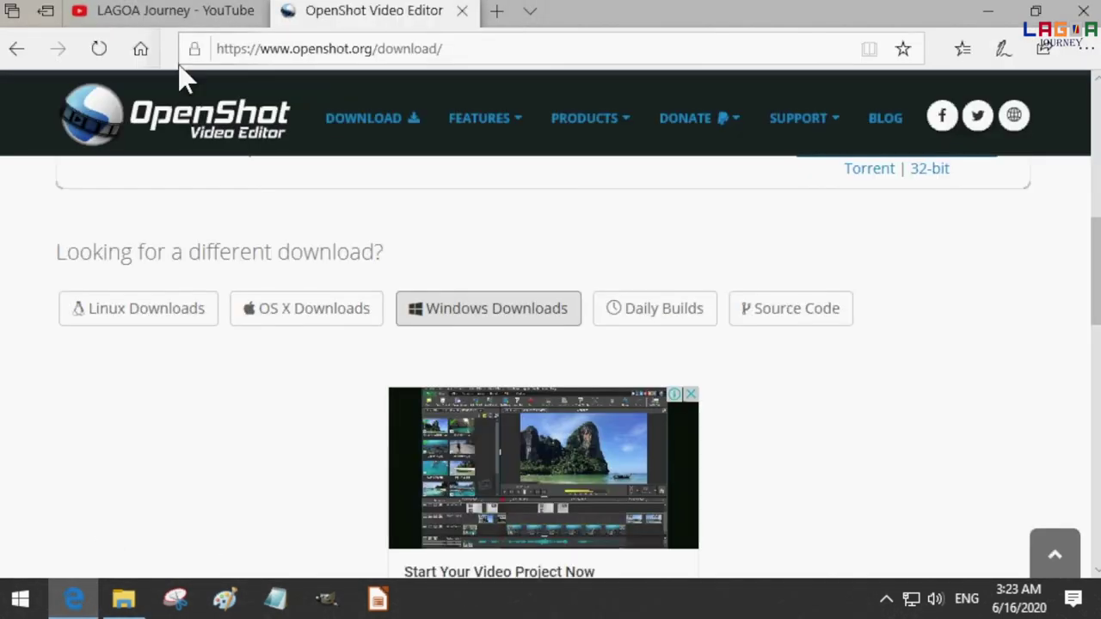
pyautogui.click(172, 19)
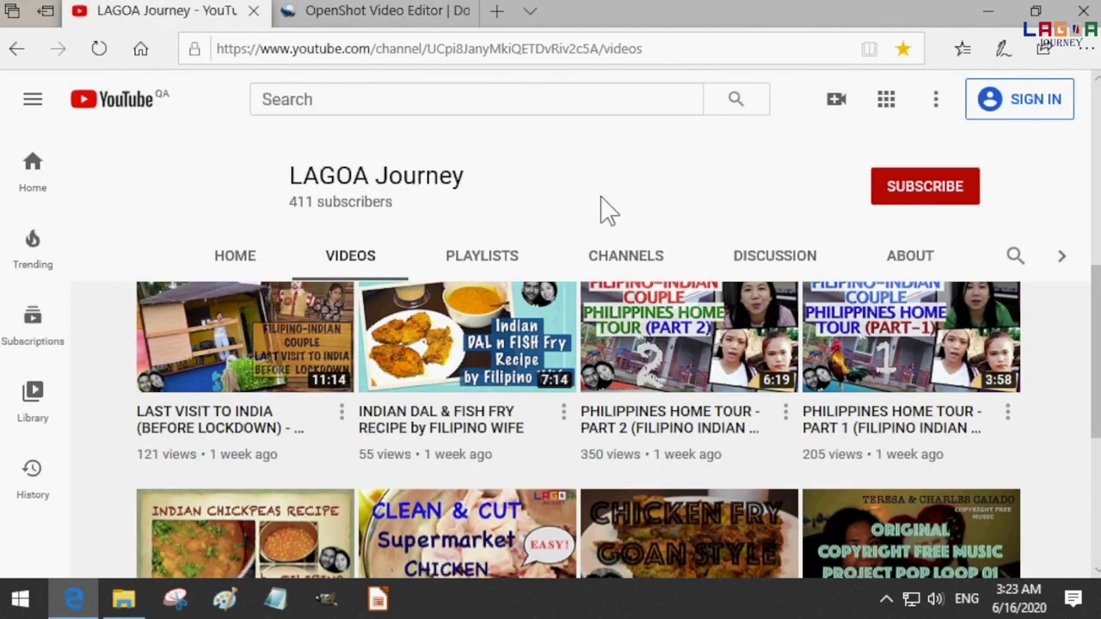
# Open the channel's DIY : STOP MOTION VIDEO and skip ahead to about 1:27
pyautogui.moveTo(1098, 314); pyautogui.dragTo(1096, 318)
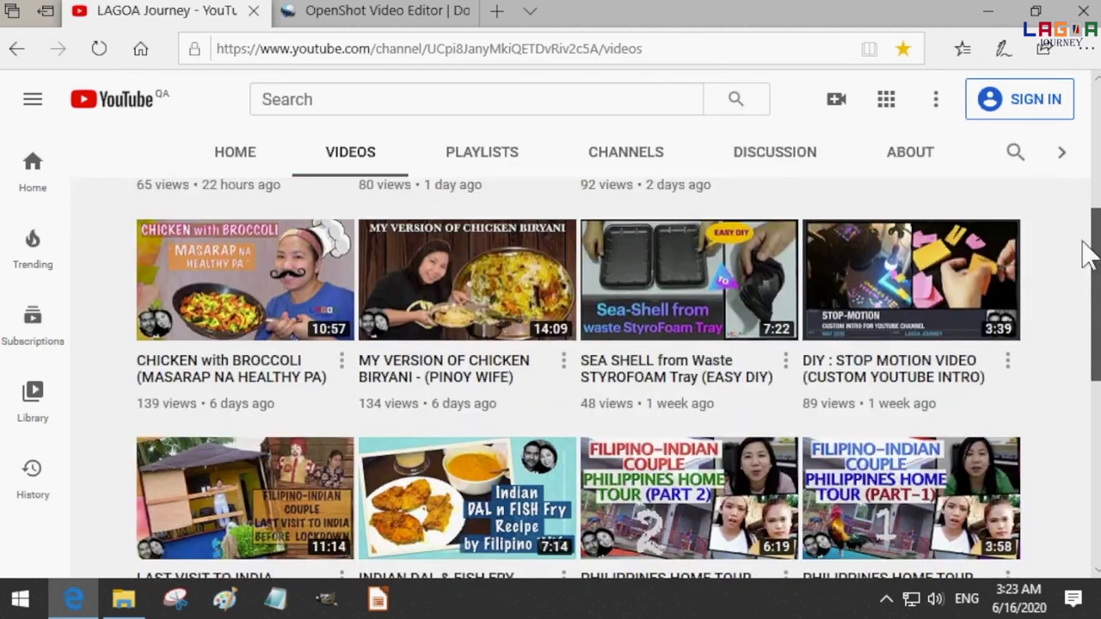
pyautogui.moveTo(1098, 318); pyautogui.dragTo(1085, 246)
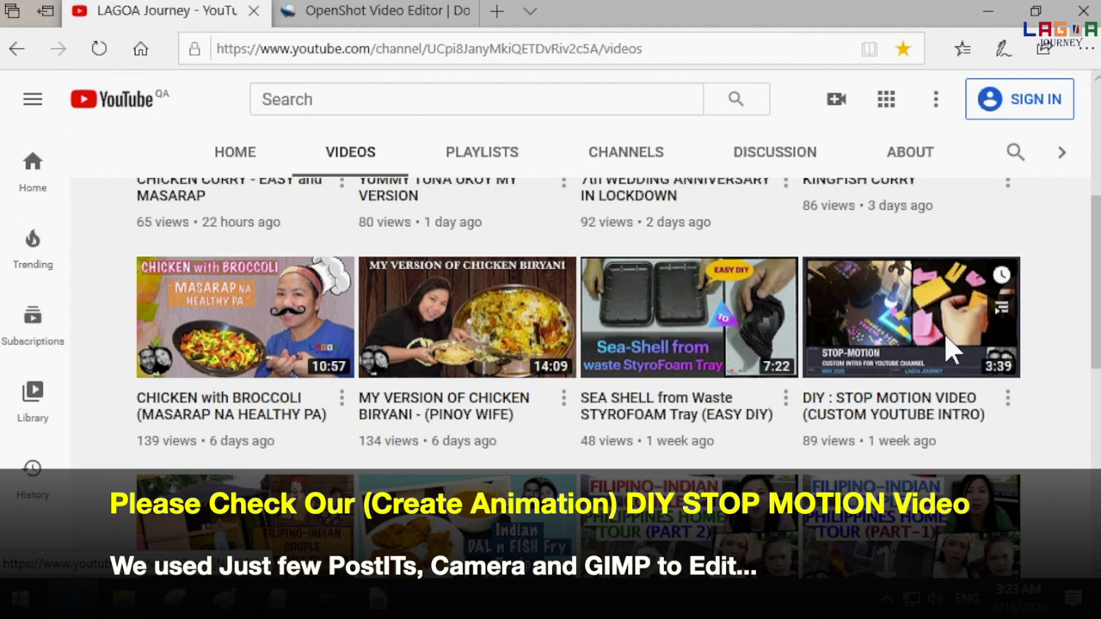
pyautogui.click(961, 311)
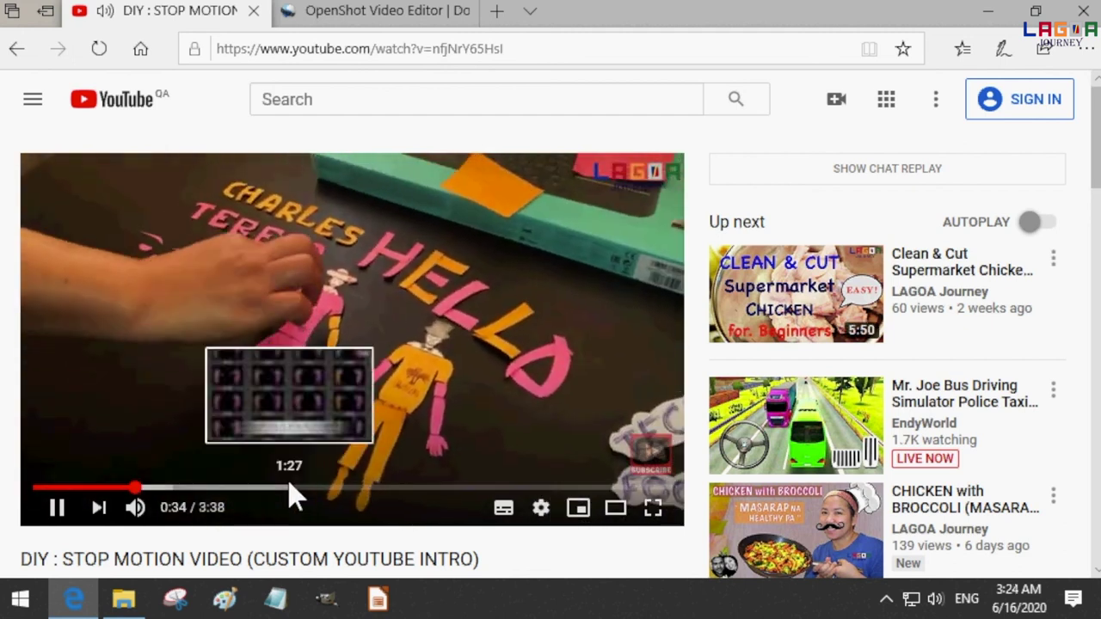
pyautogui.click(292, 489)
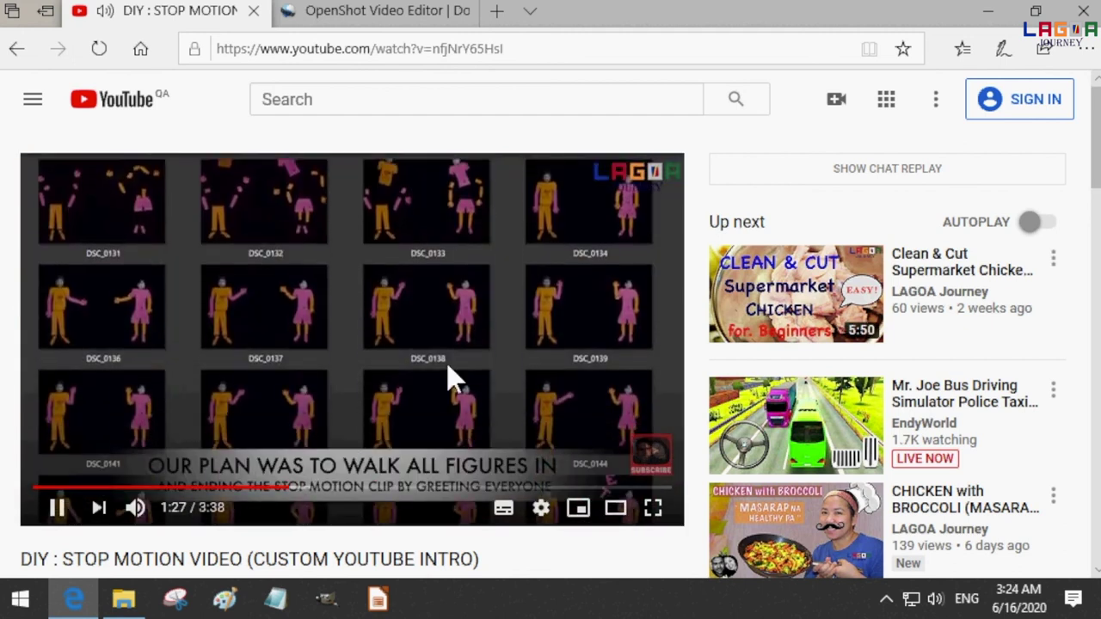